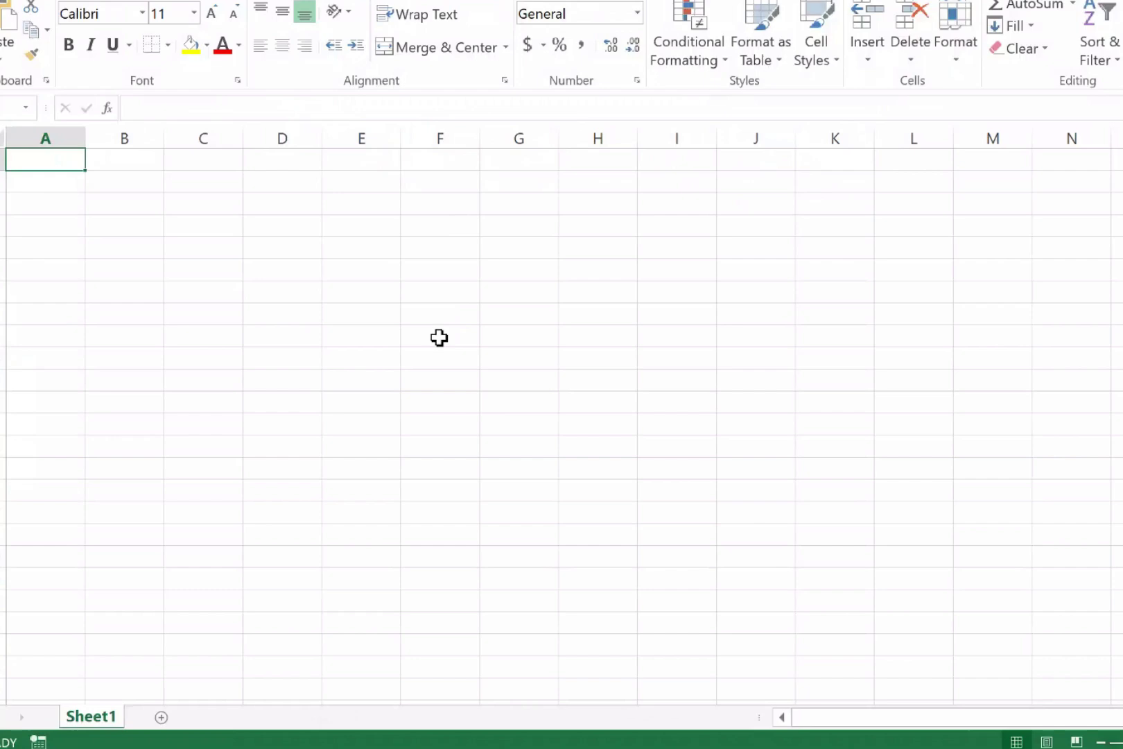
# Step: Enter the sheet title "Employee Salary Sheet of November" in cell A1
pyautogui.keyDown('ctrl'); pyautogui.scroll(1, 52, 218); pyautogui.keyUp('ctrl')
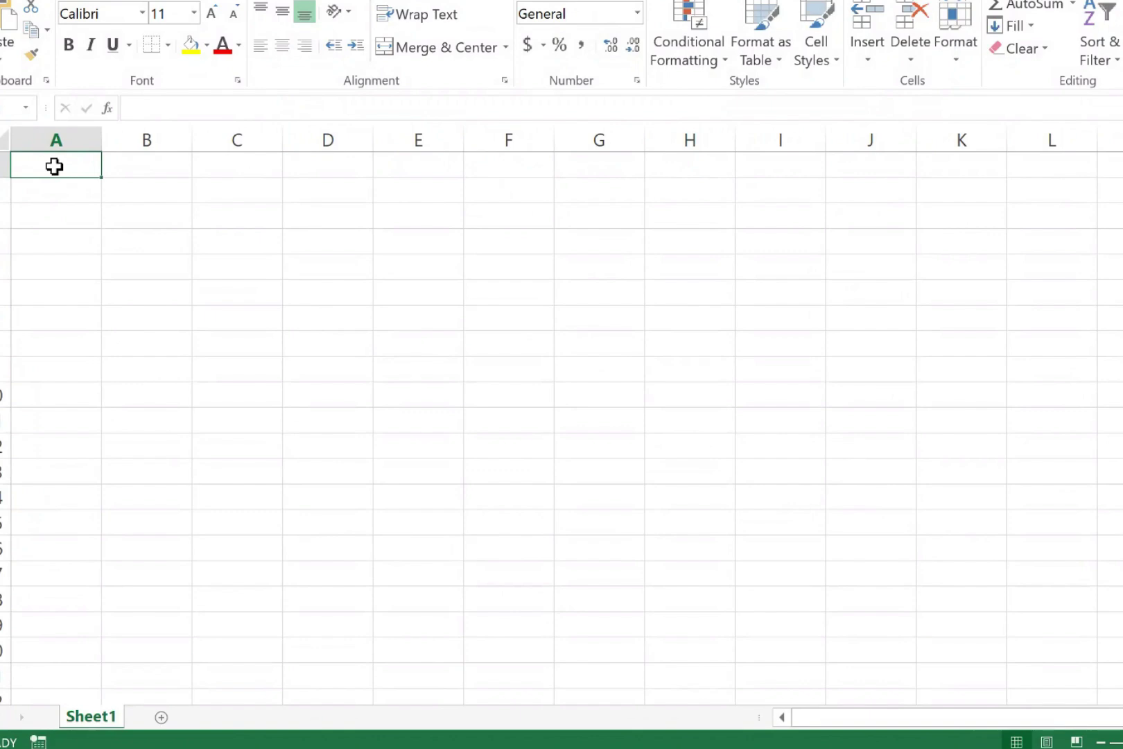
pyautogui.write('Emp')
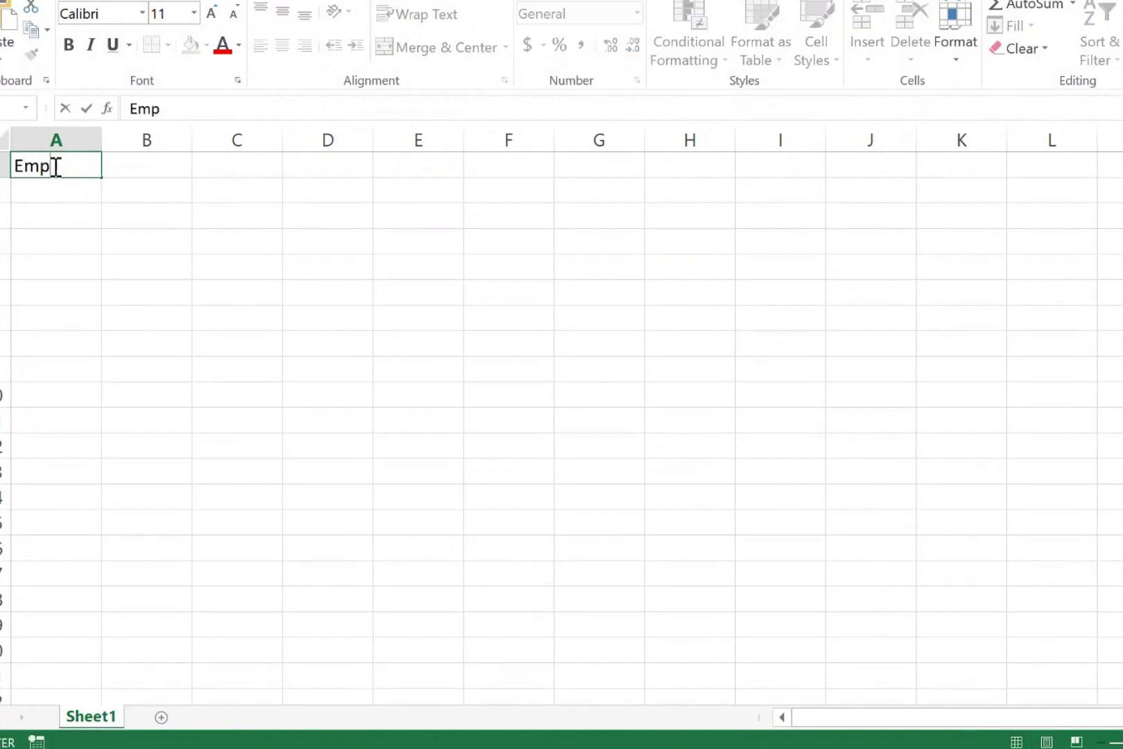
pyautogui.write('loyee Sa')
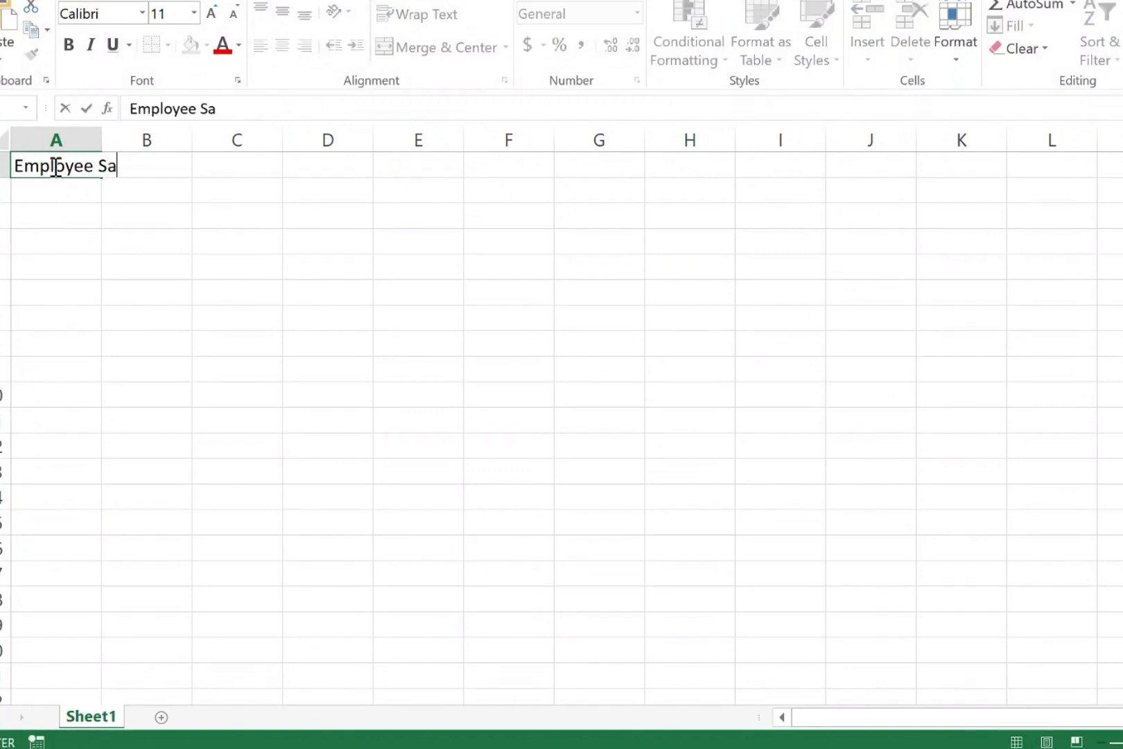
pyautogui.write('lary Sheet of ')
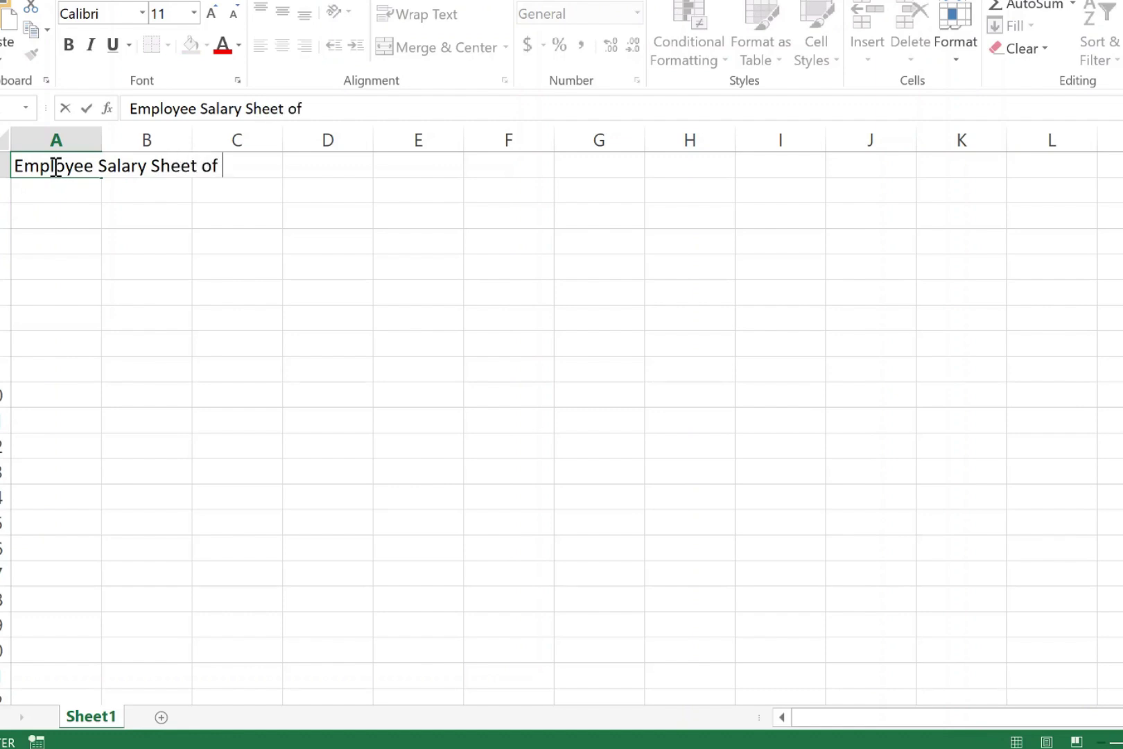
pyautogui.write('Novemne')
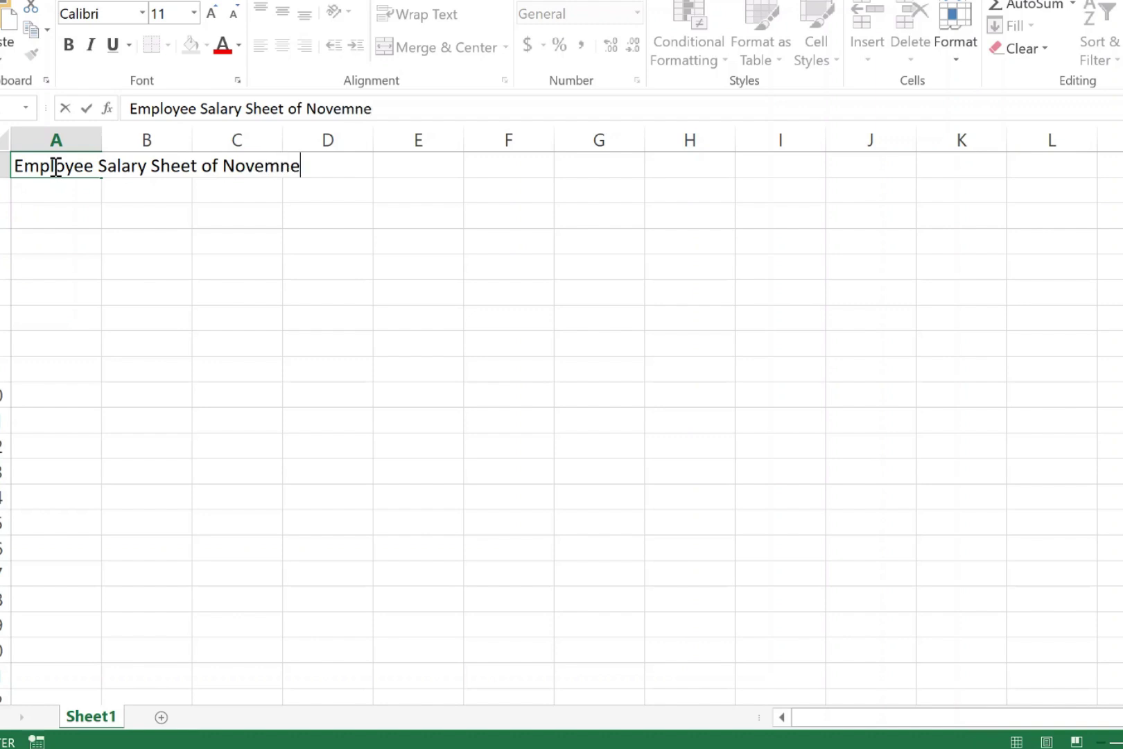
pyautogui.press('BackSpace')
pyautogui.press('BackSpace')
pyautogui.write('ber')
pyautogui.press('Return')
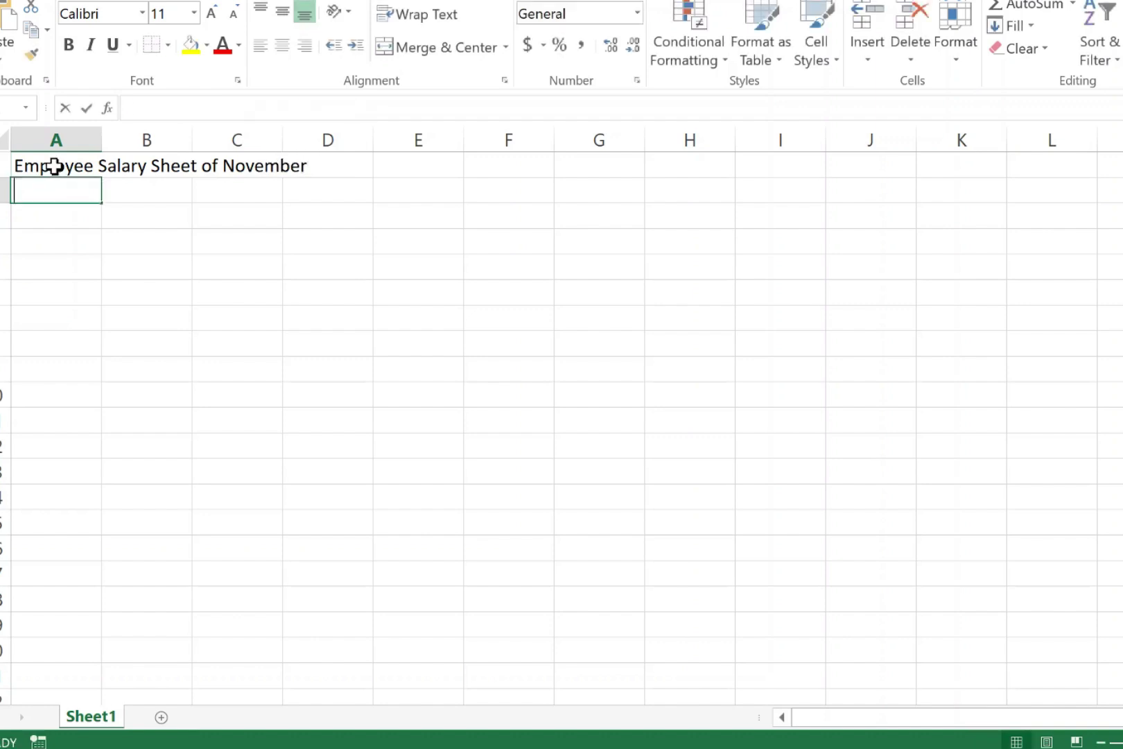
# Step: Enter the column headings "ID. No", "Name" and "Desigantion" in cells A2 to C2
pyautogui.write('ID. No')
pyautogui.press('Tab')
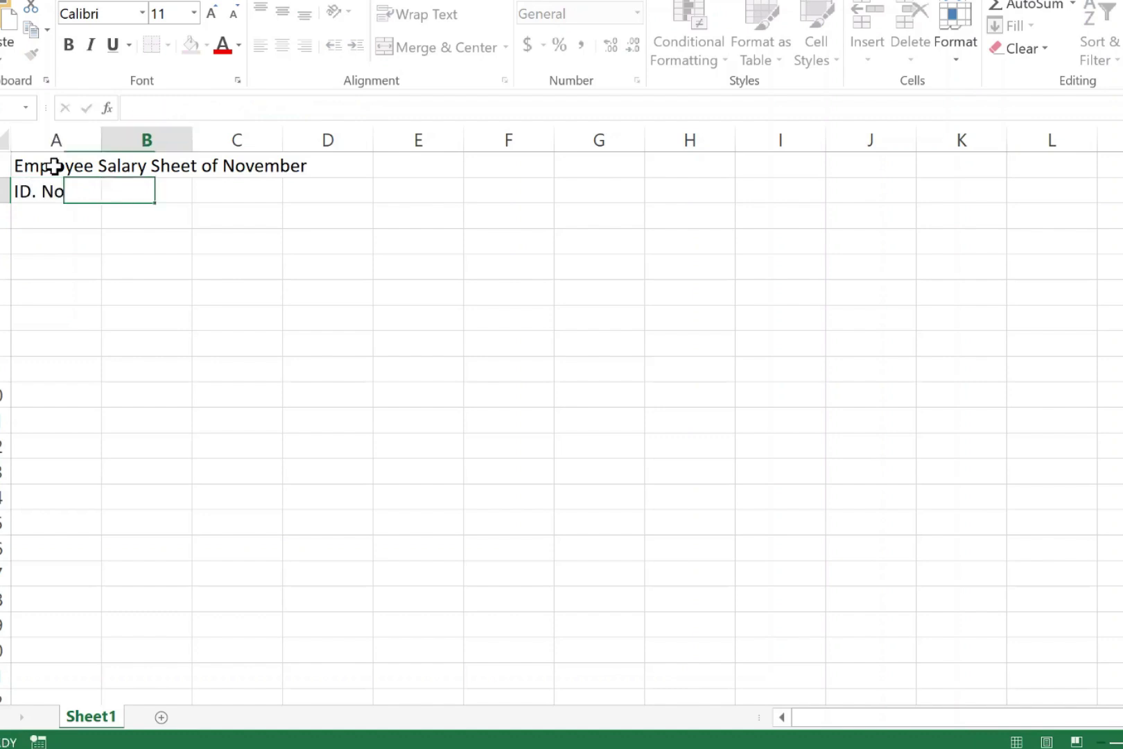
pyautogui.write('Name')
pyautogui.press('Tab')
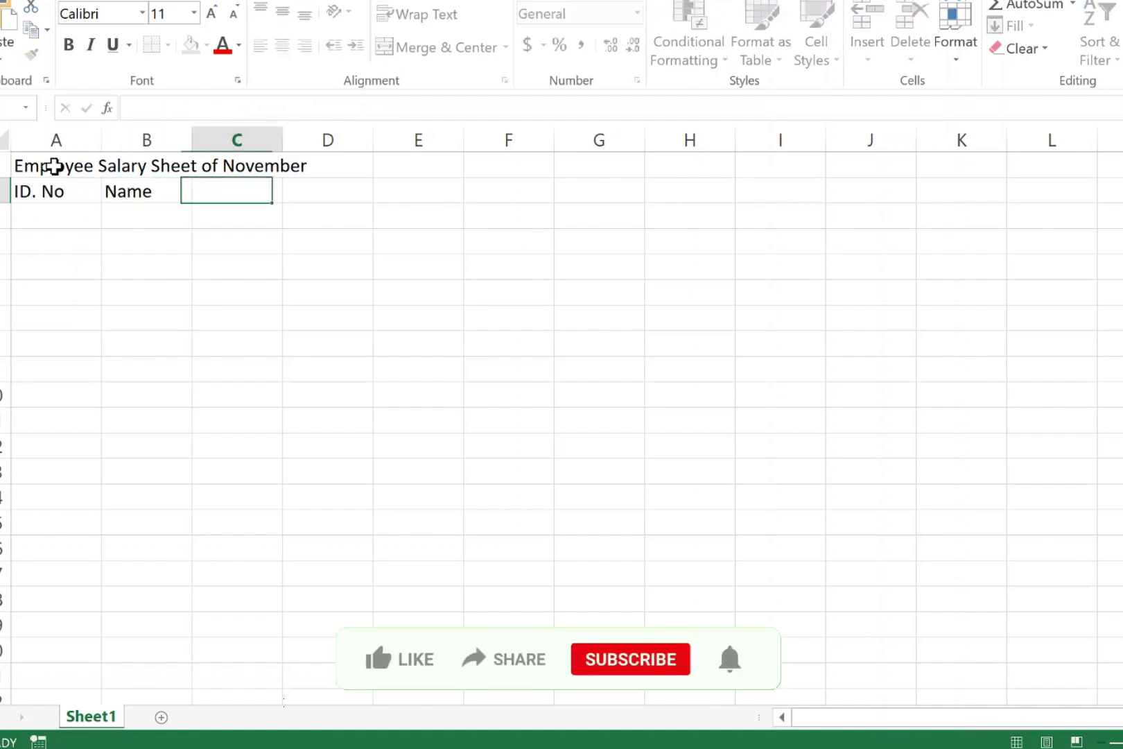
pyautogui.write('Desig')
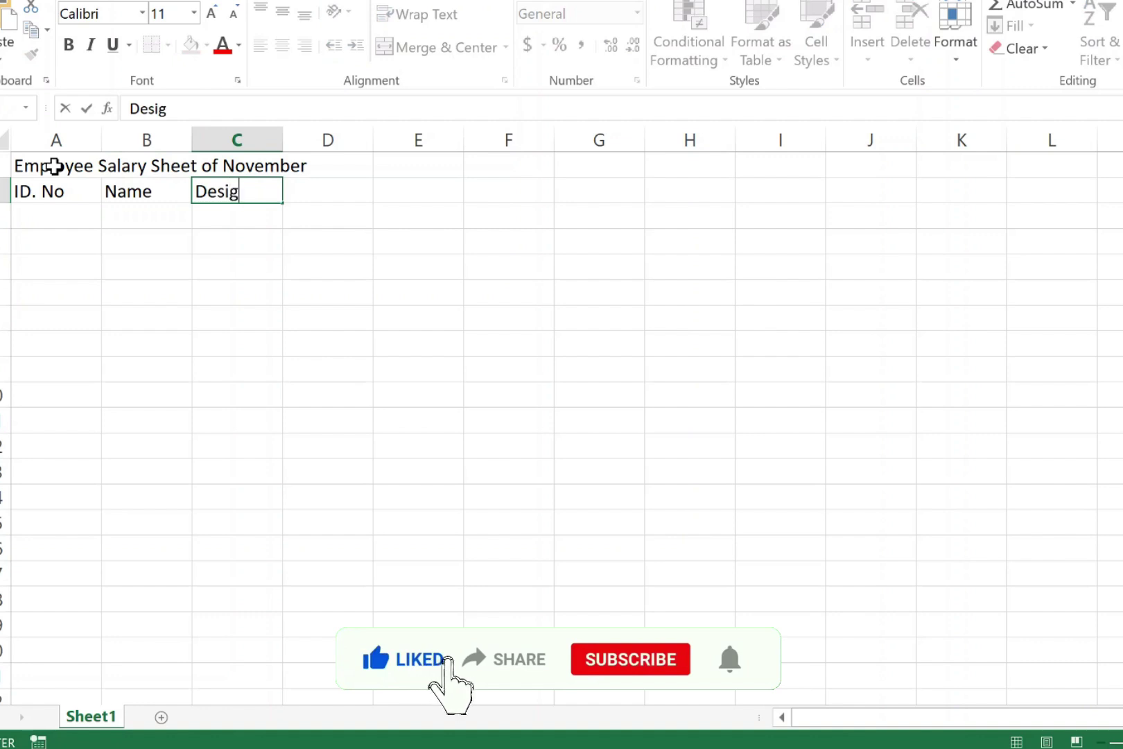
pyautogui.write('antion')
pyautogui.press('Tab')
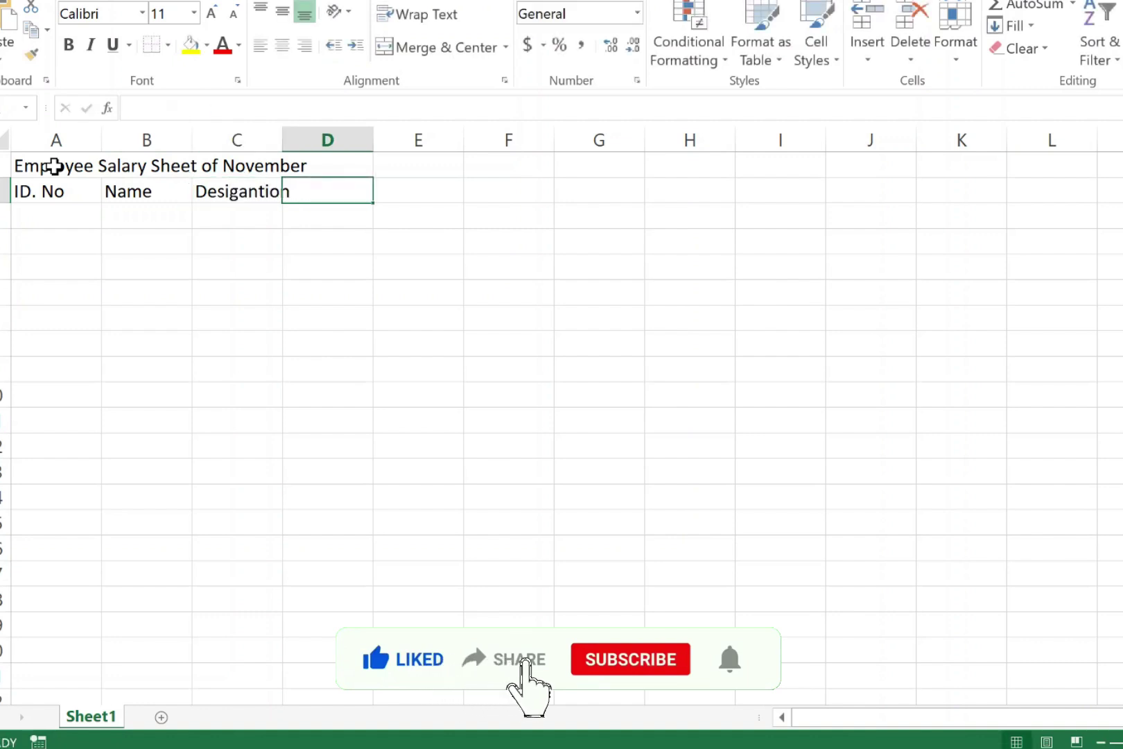
# Step: Add the column heading "Basic Salary" in cell D2
pyautogui.write('Ba')
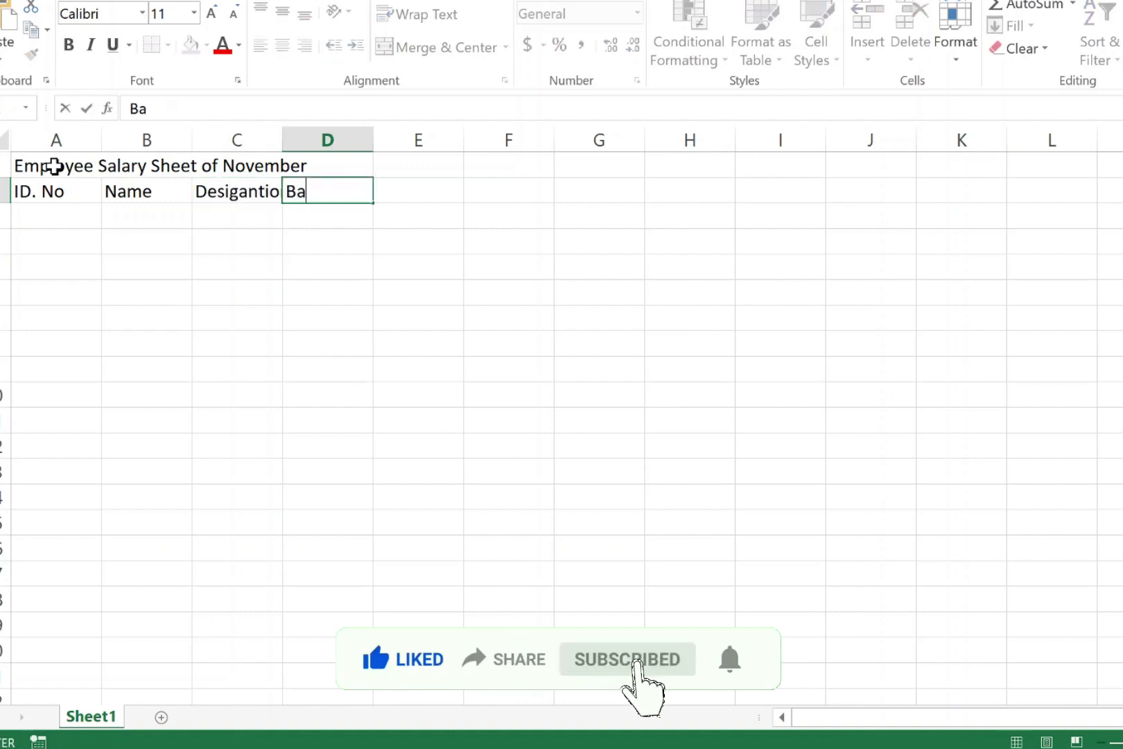
pyautogui.write('sk')
pyautogui.press('BackSpace')
pyautogui.write('c')
pyautogui.press('BackSpace')
pyautogui.write('ic ')
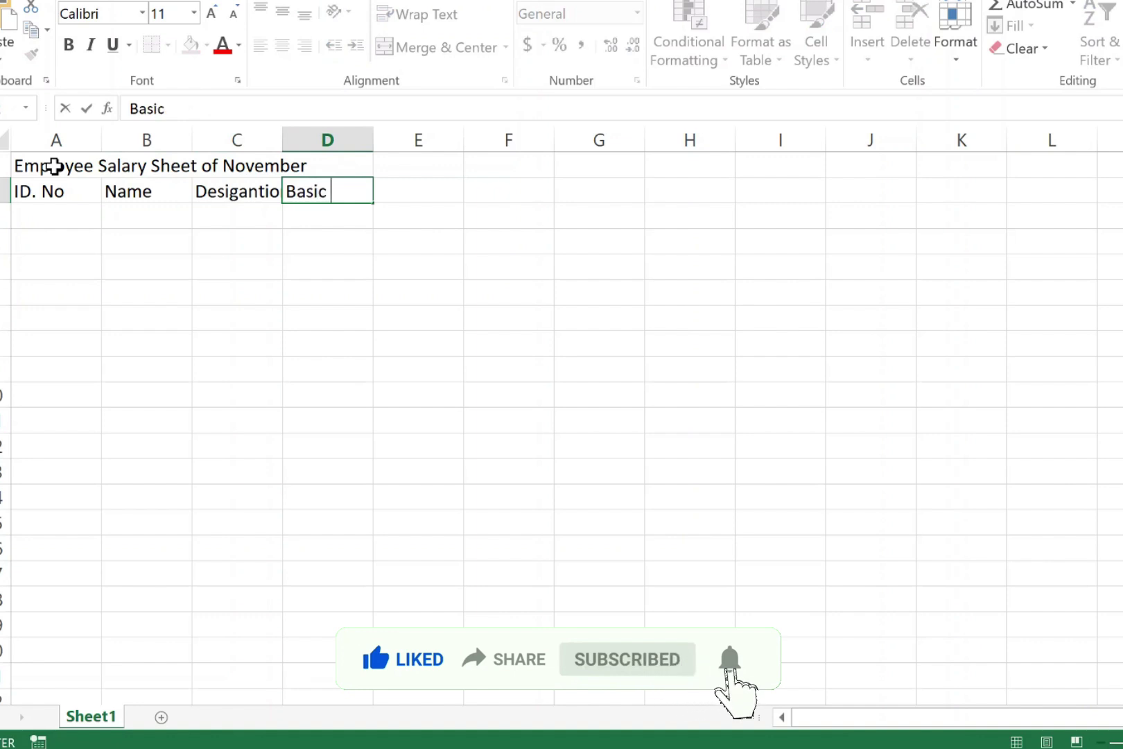
pyautogui.write('Salary')
pyautogui.press('Tab')
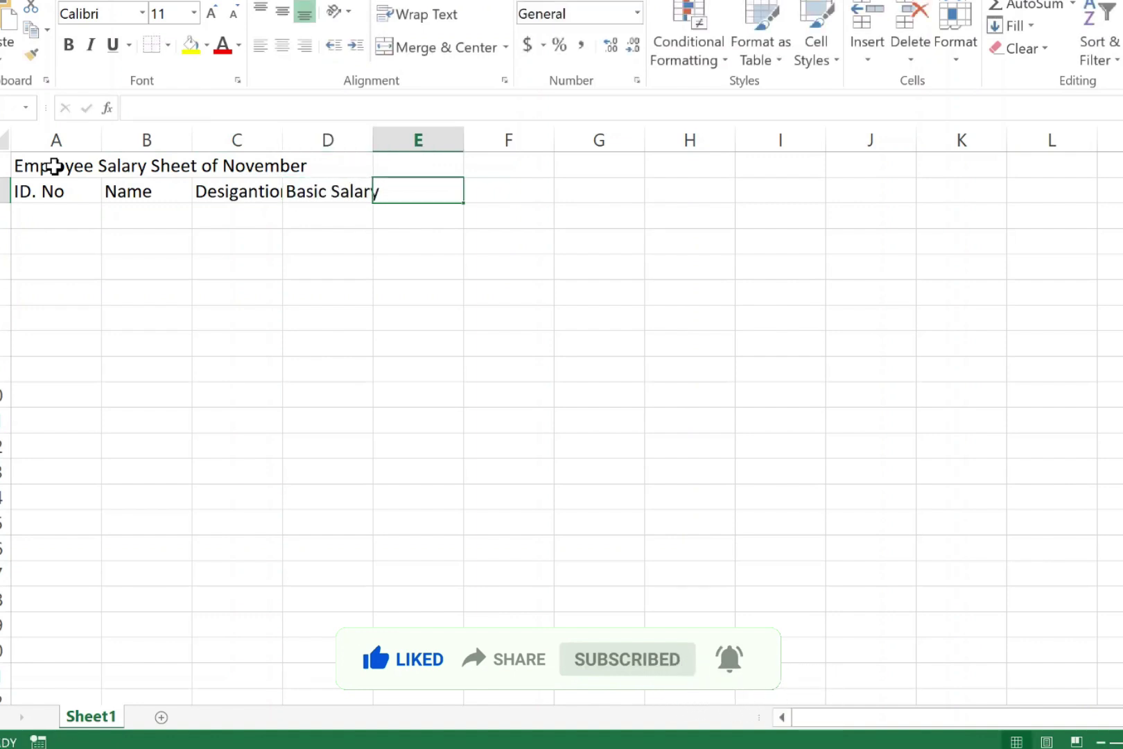
# Step: Add the column headings "Attendance" and "Salary" in cells E2 and F2
pyautogui.write('Attendance')
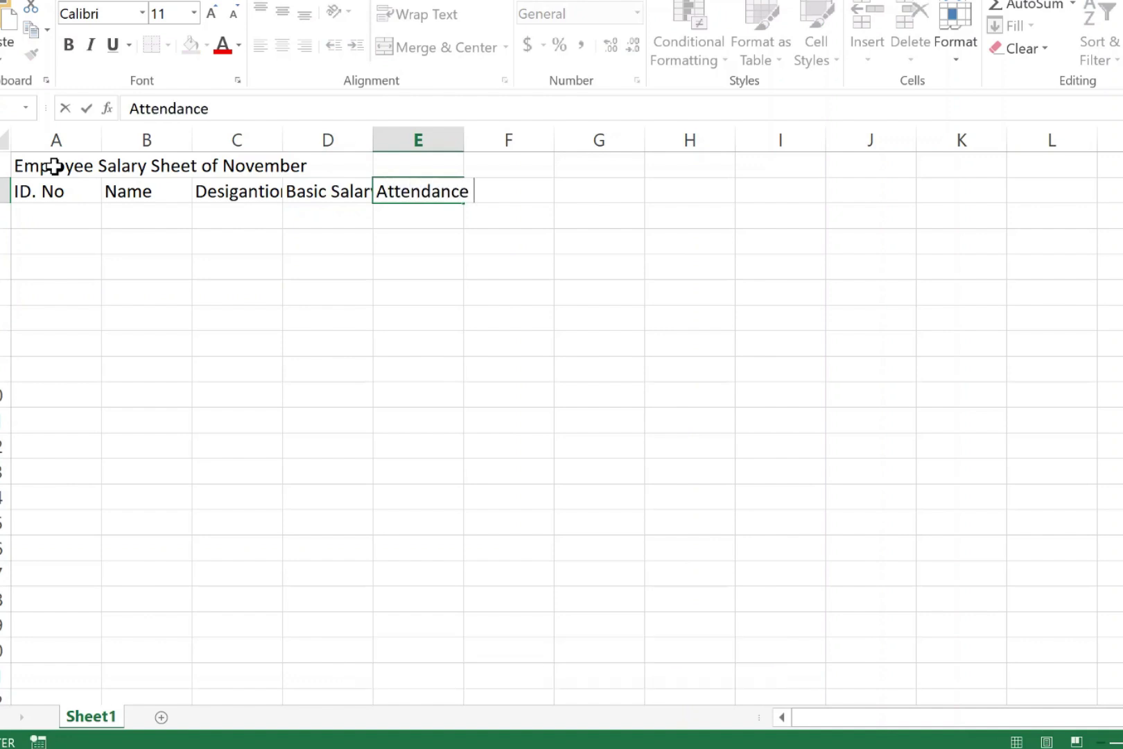
pyautogui.press('Tab')
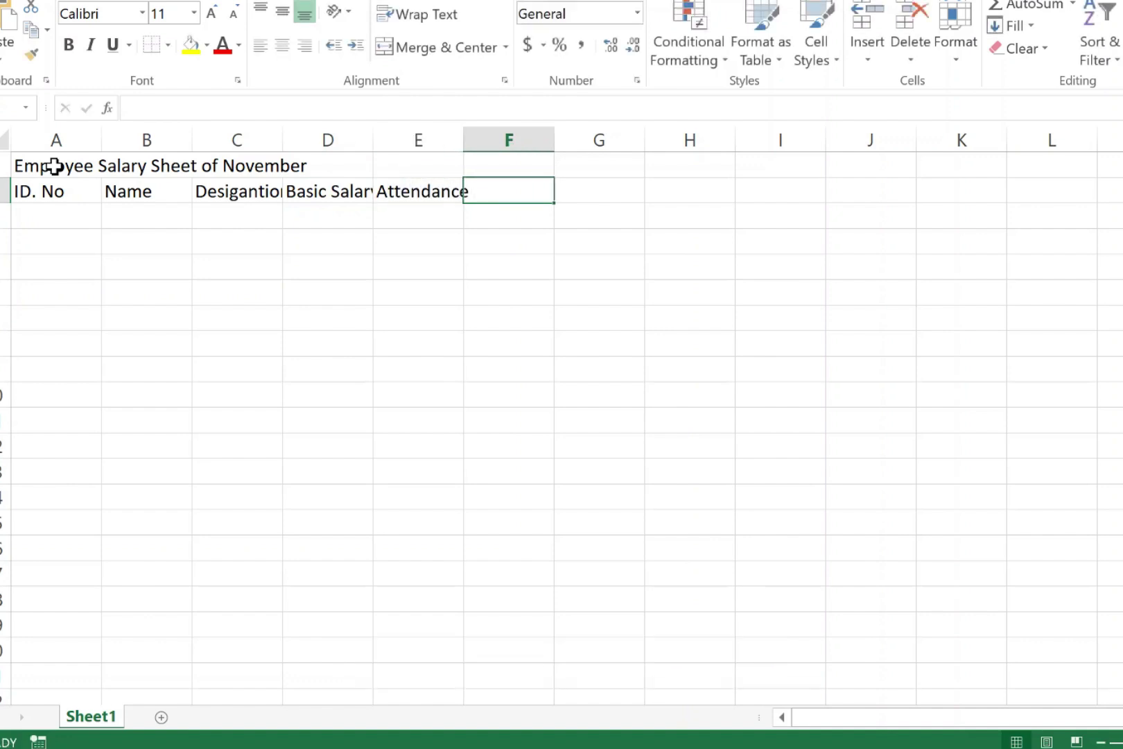
pyautogui.write('Salary')
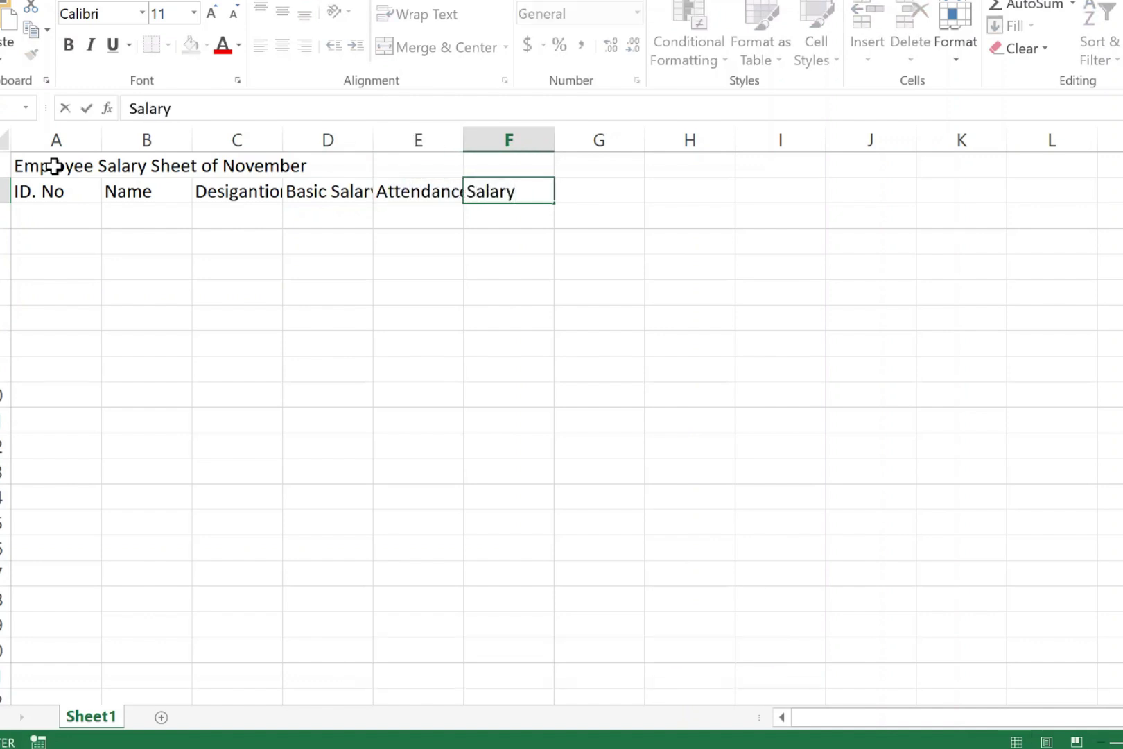
pyautogui.press('Tab')
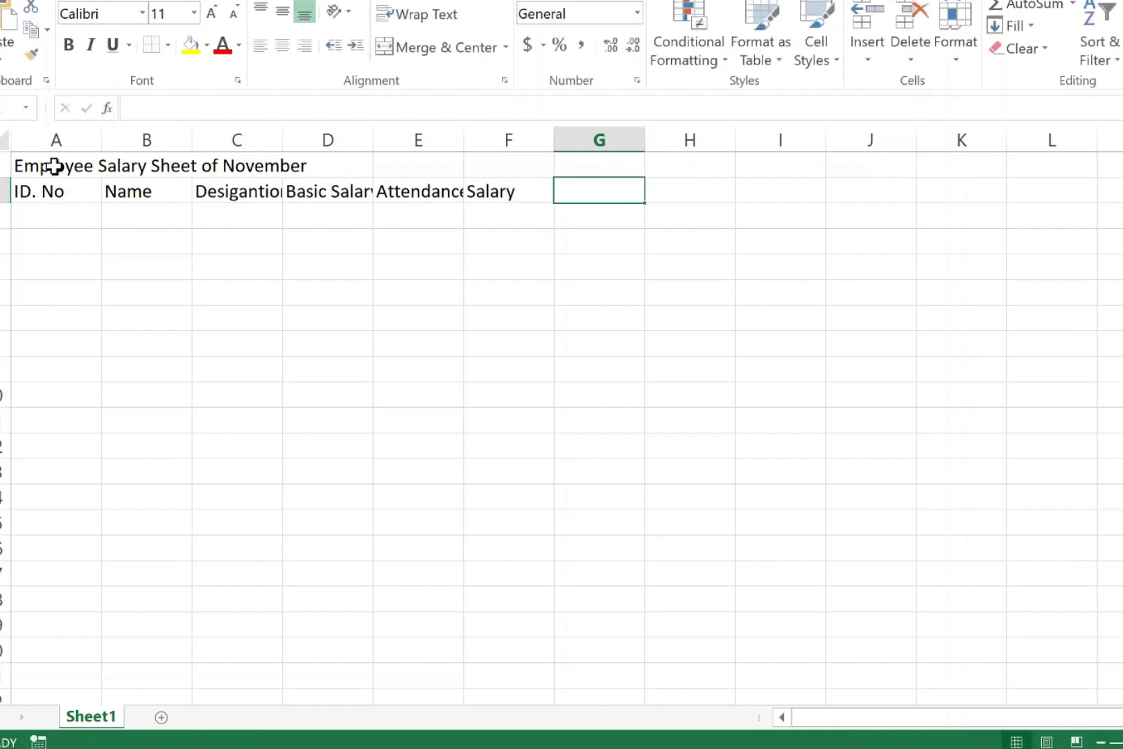
# Step: Add the allowance headings "HRA" and "D.A" in cells G2 and H2
pyautogui.write('HRA')
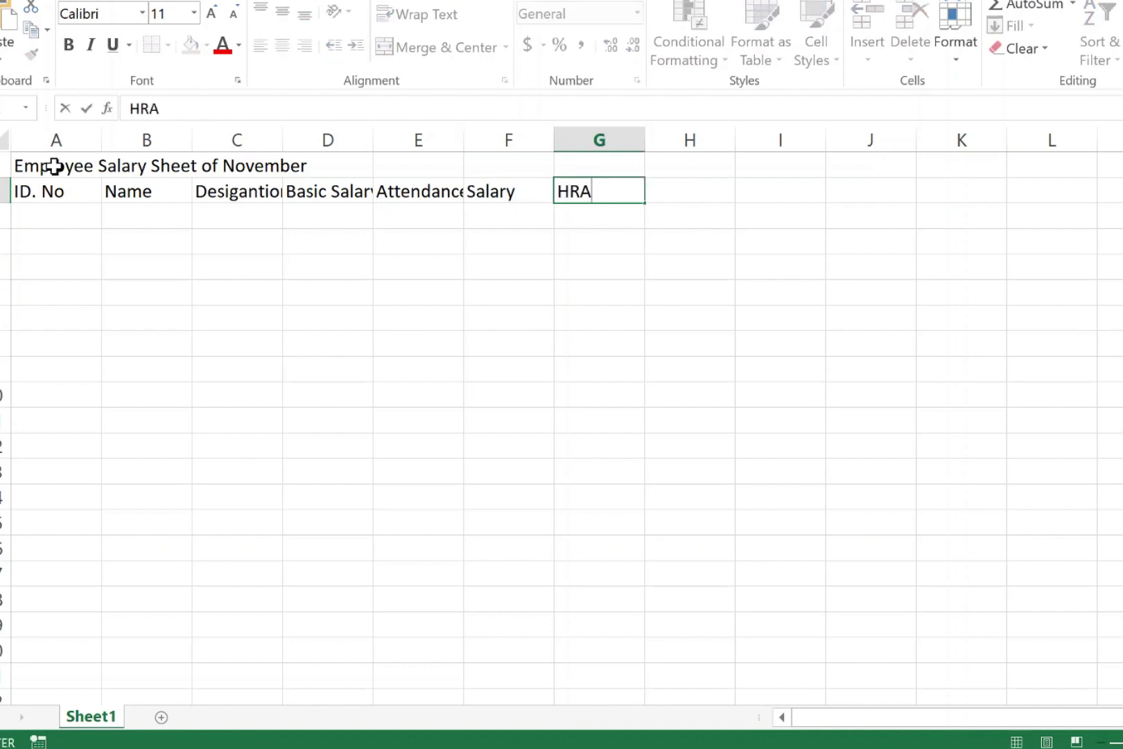
pyautogui.press('Tab')
pyautogui.write('D')
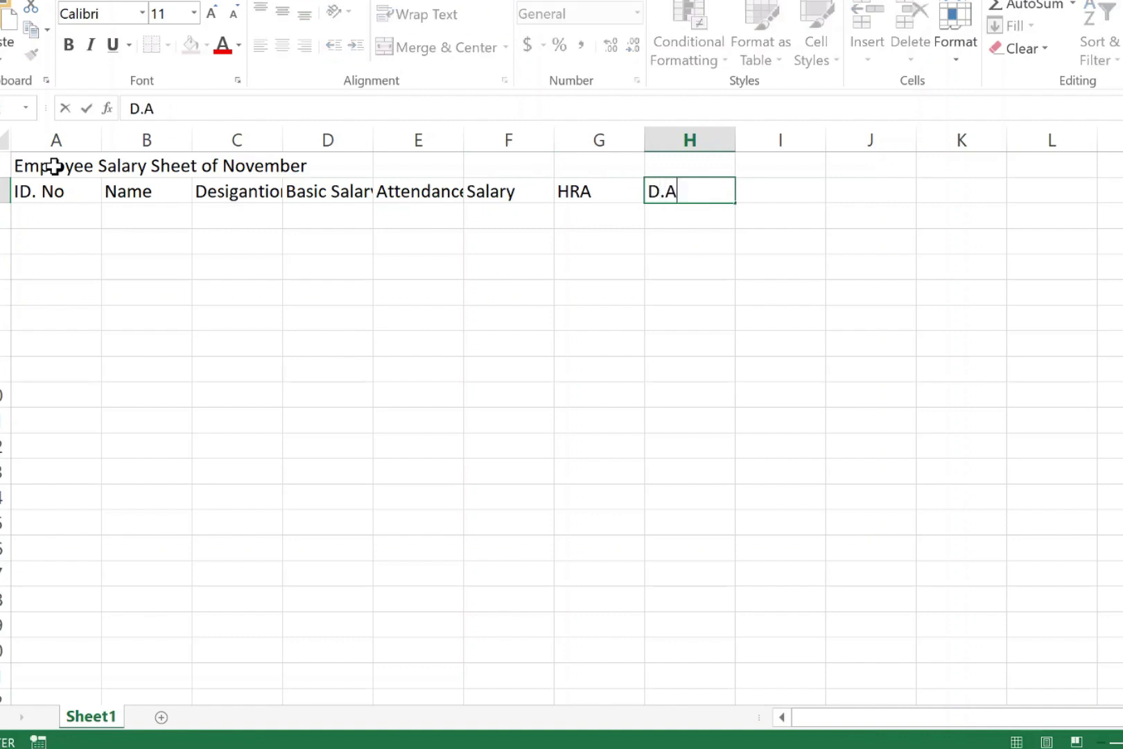
pyautogui.write('.A')
pyautogui.moveTo(602, 191); pyautogui.dragTo(672, 190)
pyautogui.click(762, 194)
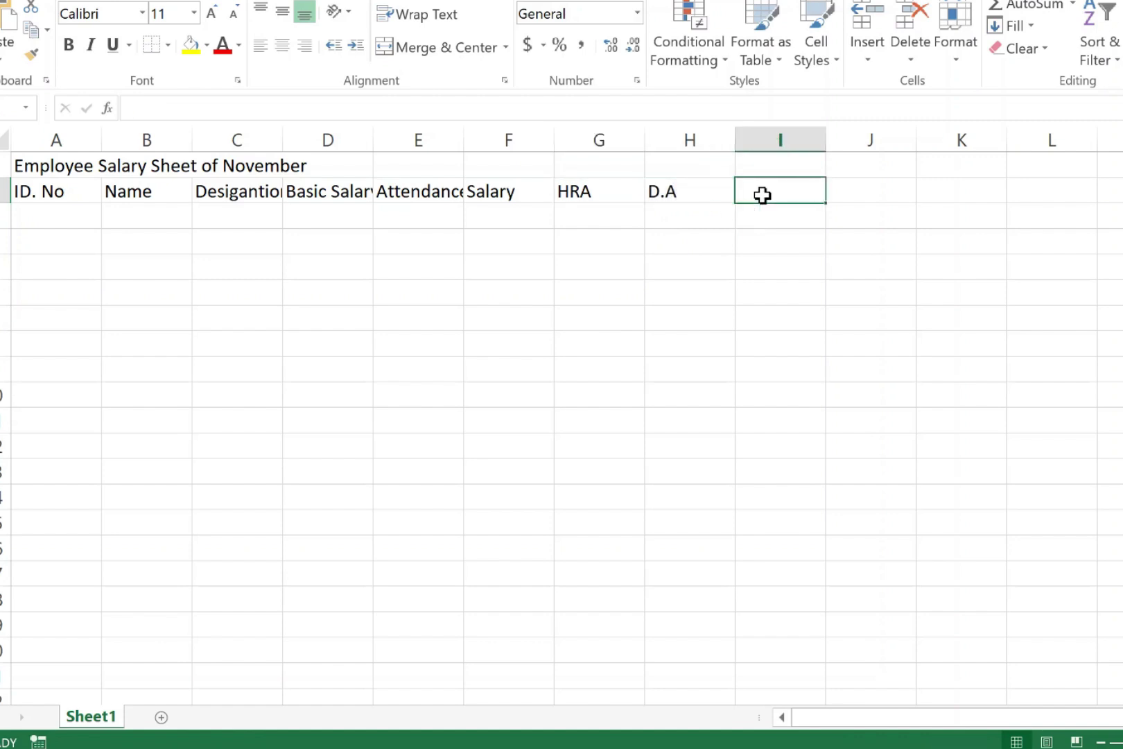
# Step: Enter the column heading "Convence" in cell I2
pyautogui.write('Co')
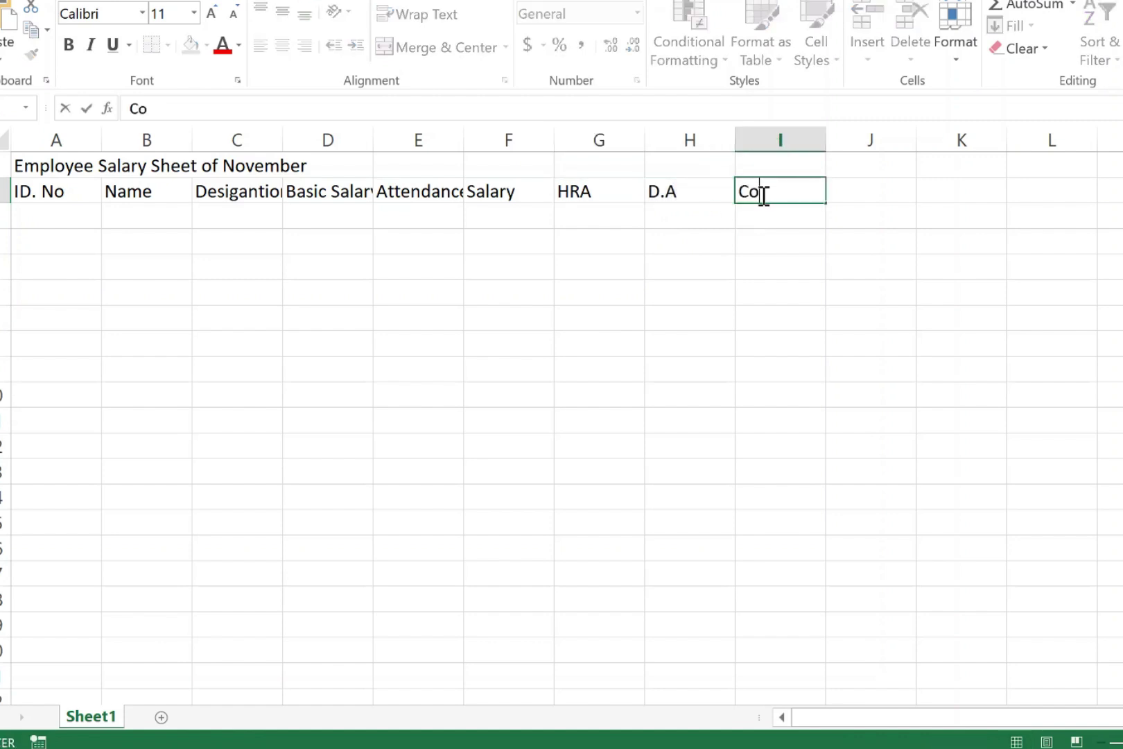
pyautogui.write('nnvence')
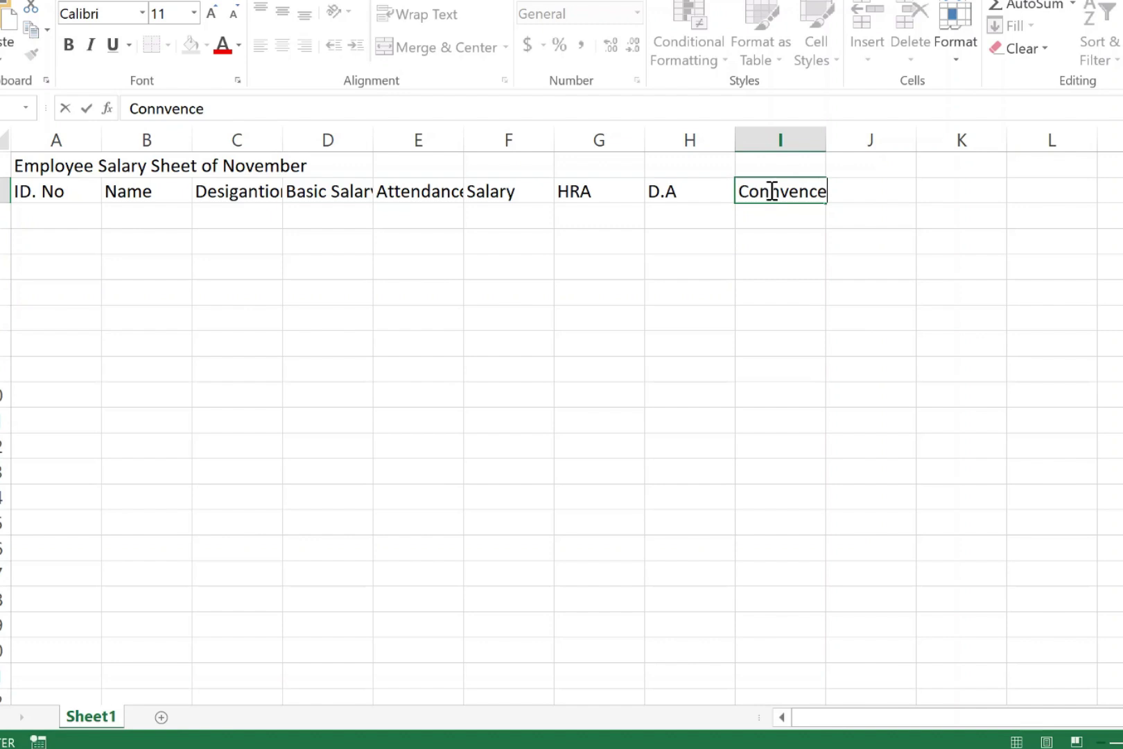
pyautogui.click(772, 190)
pyautogui.press('BackSpace')
pyautogui.press('Tab')
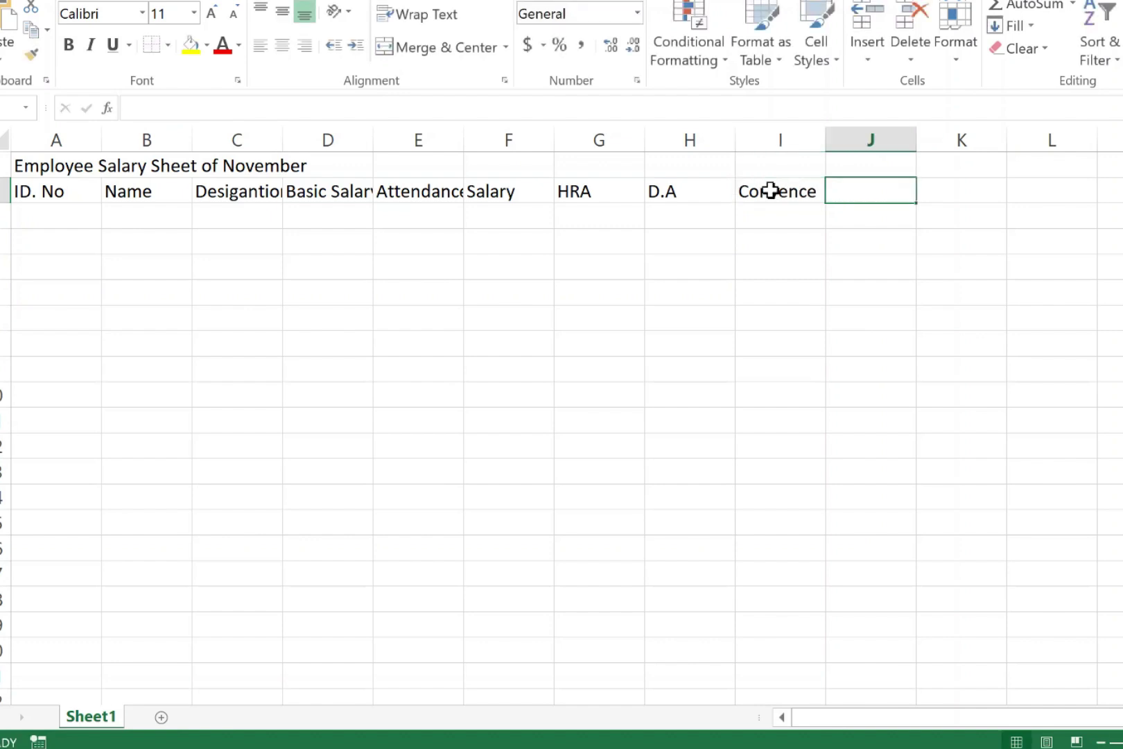
# Step: Add the headings "Over time in Hrs." and "Overtime Salary" in cells J2 and K2
pyautogui.write('Ov')
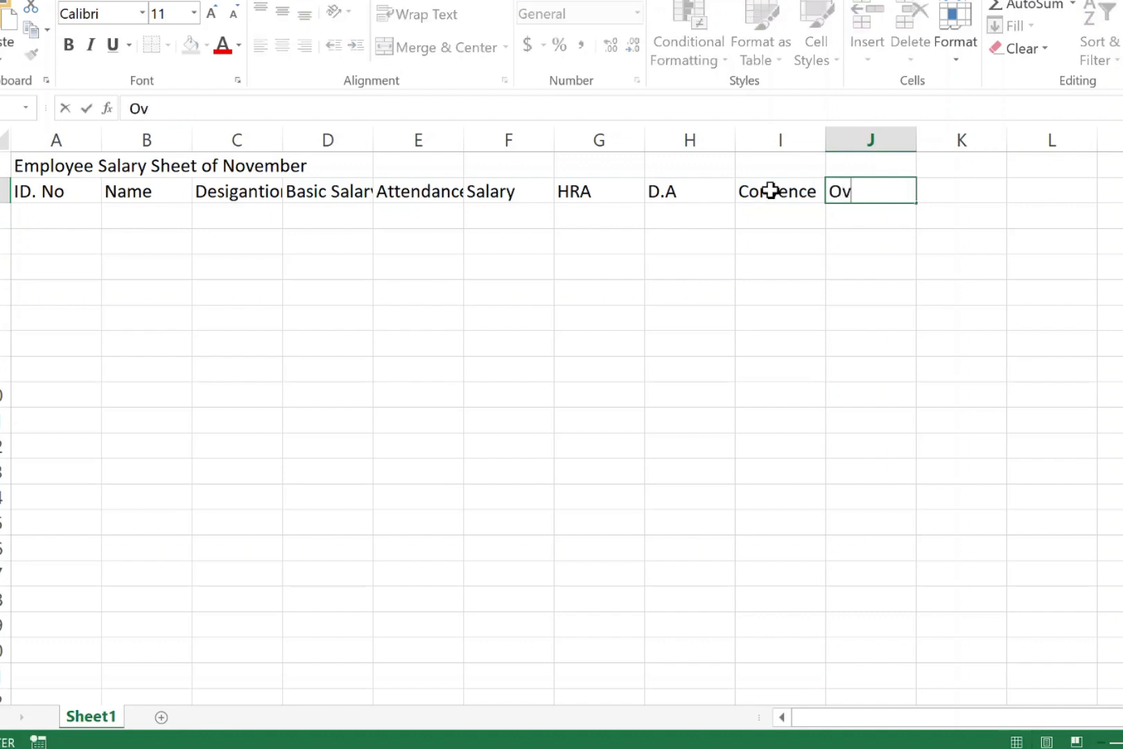
pyautogui.write('er time i')
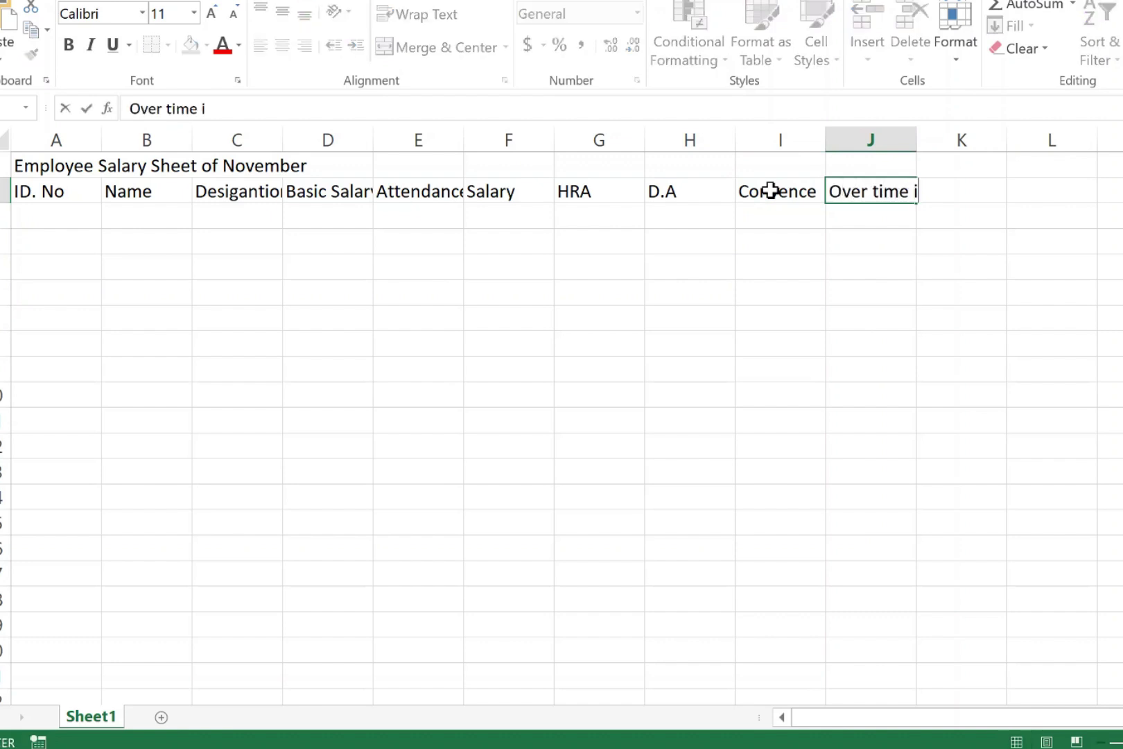
pyautogui.write('n Hrs.')
pyautogui.press('Tab')
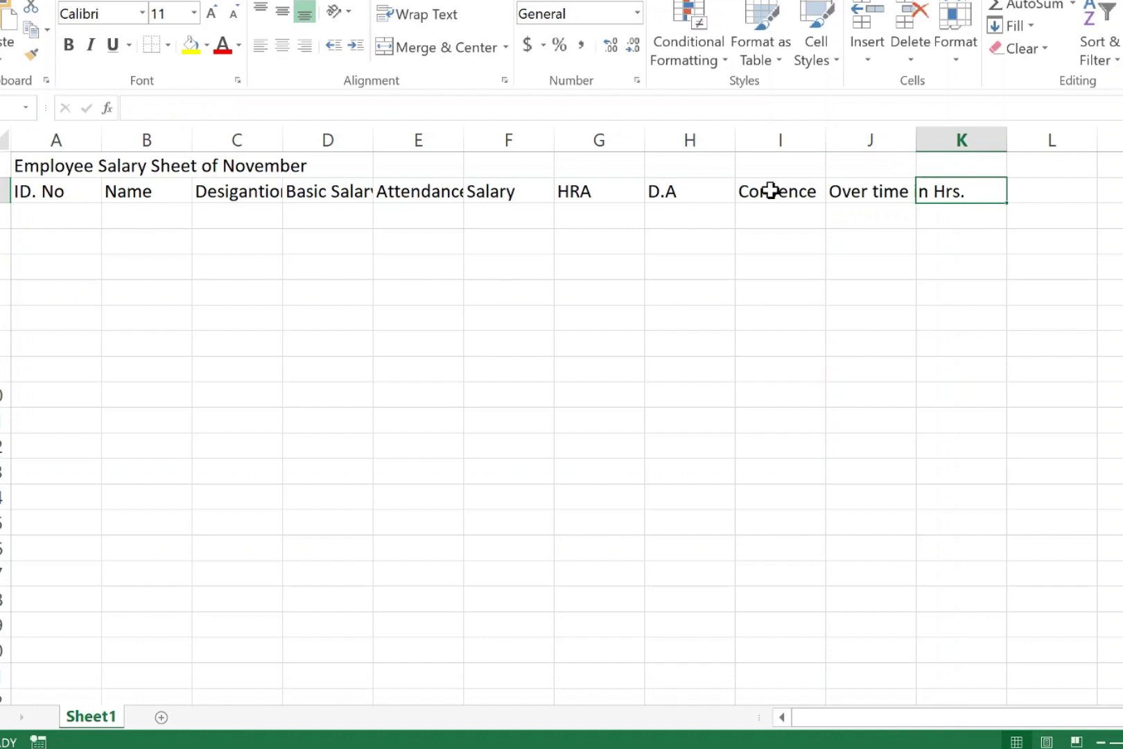
pyautogui.write('Over')
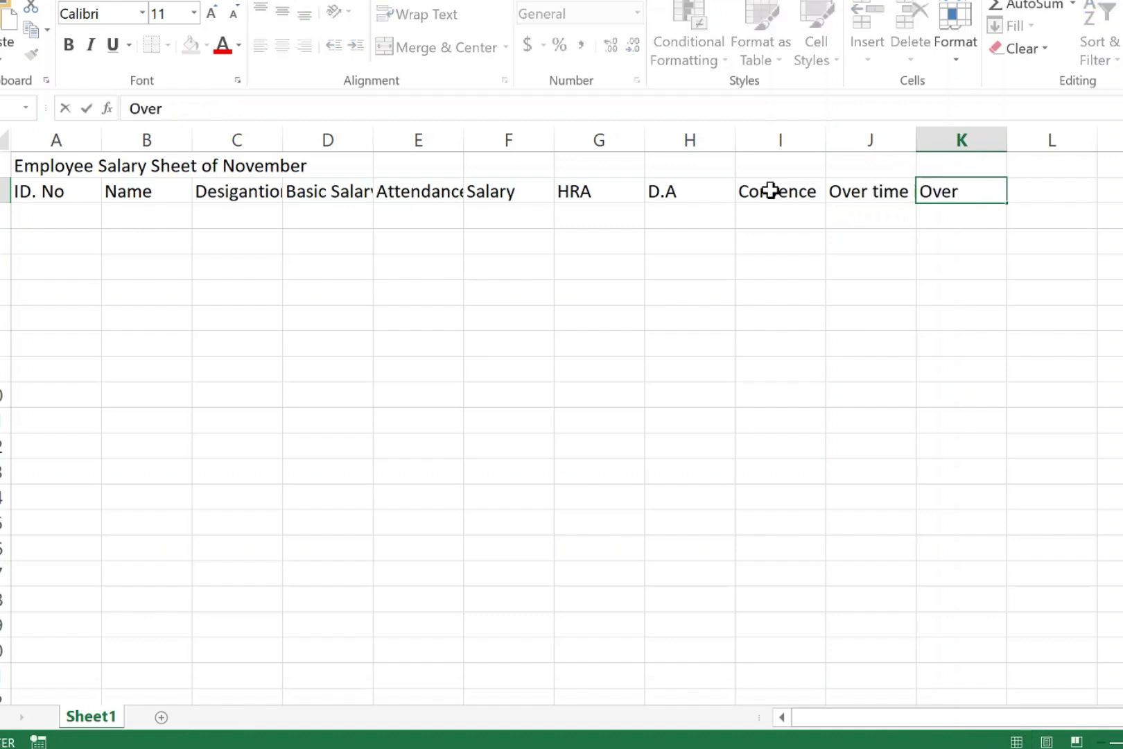
pyautogui.write('time Salary')
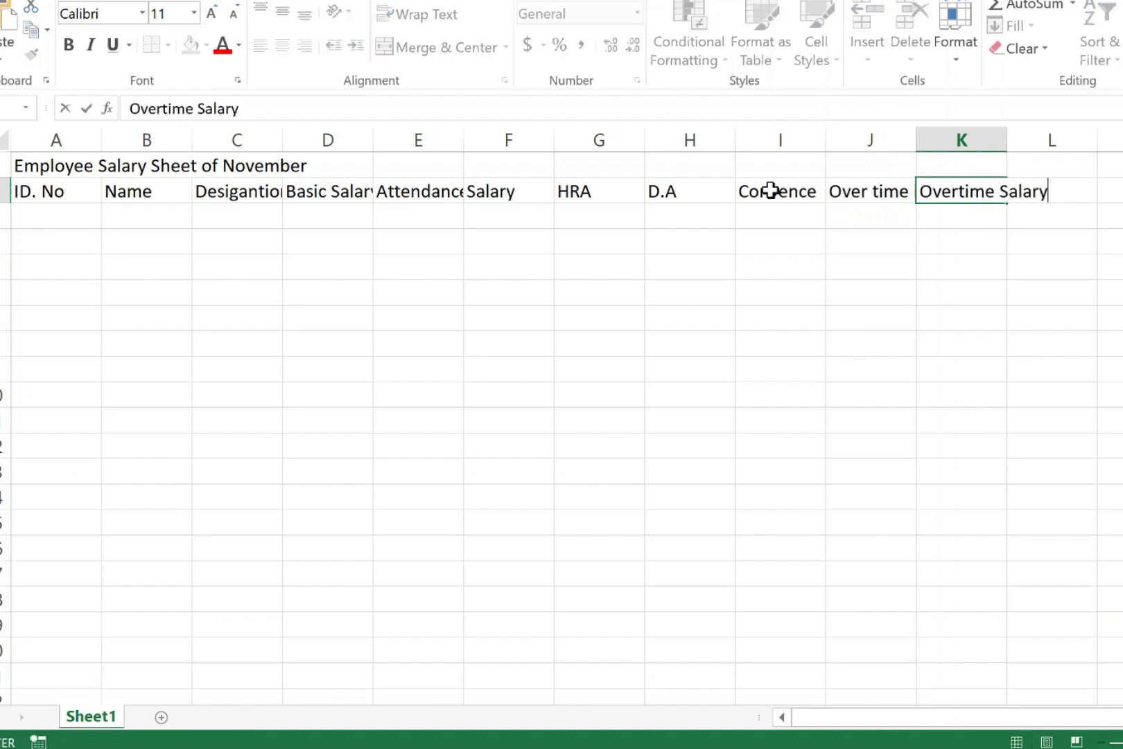
pyautogui.press('Tab')
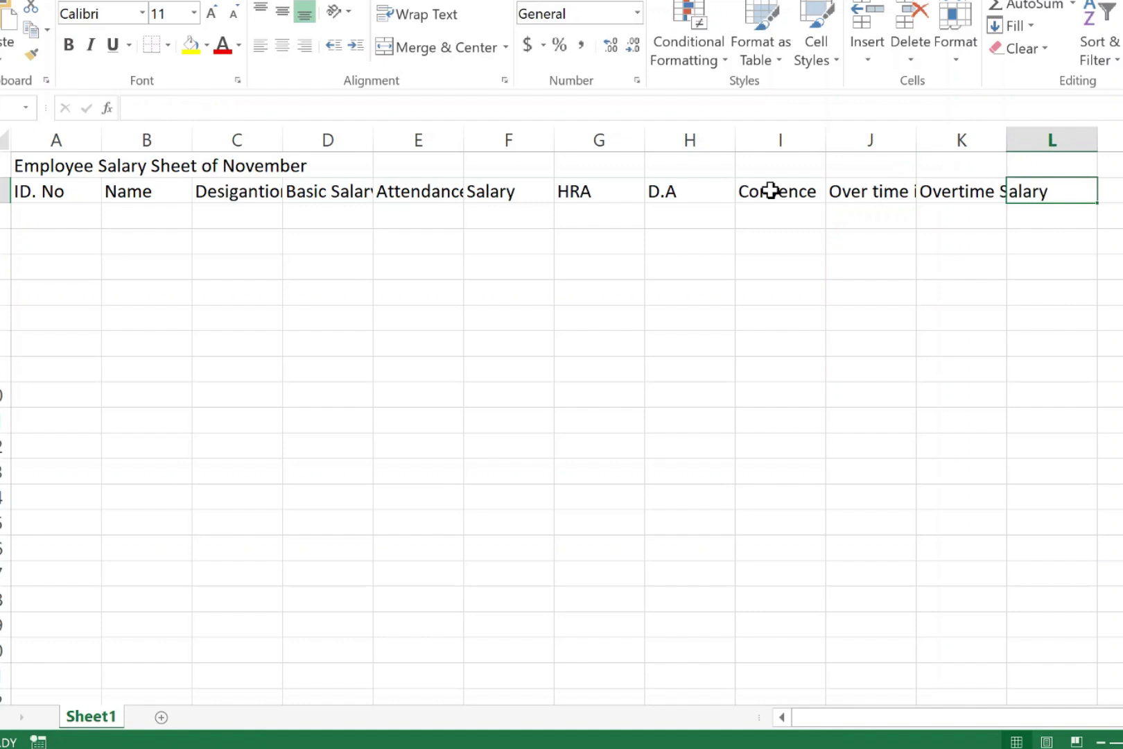
# Step: Enter the column heading "Gross Salary" in cell L2
pyautogui.write('Gtro')
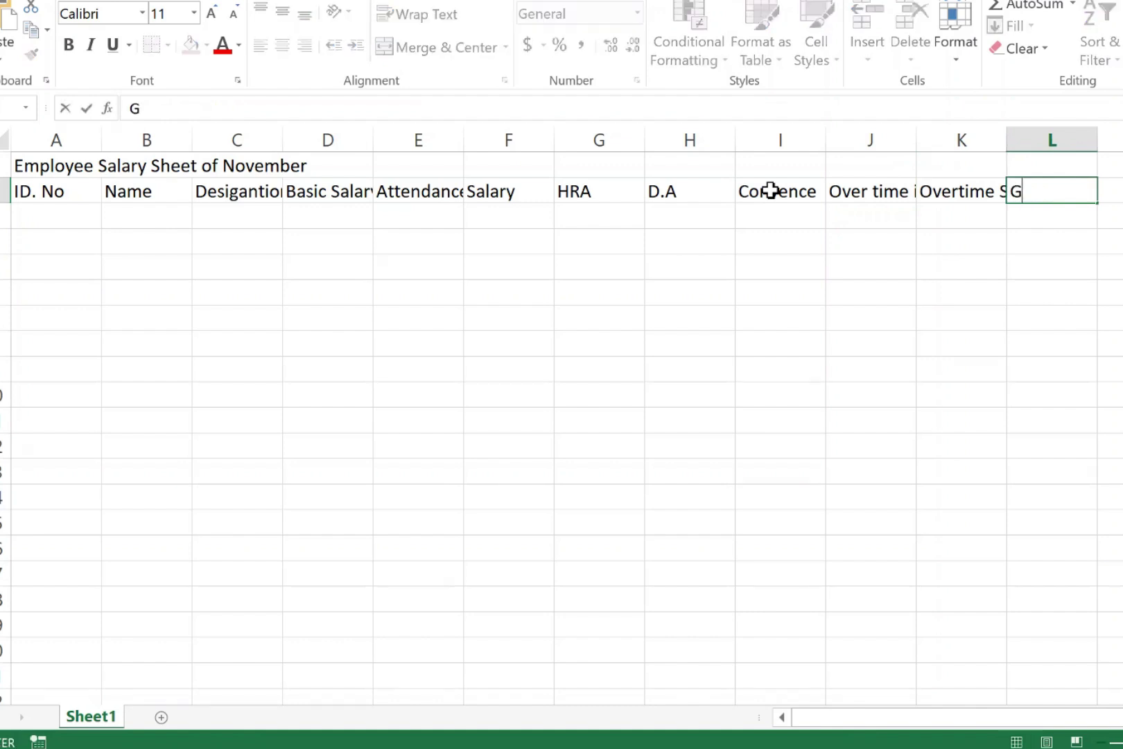
pyautogui.press('BackSpace')
pyautogui.press('BackSpace')
pyautogui.press('BackSpace')
pyautogui.write('ross Salary')
pyautogui.press('Tab')
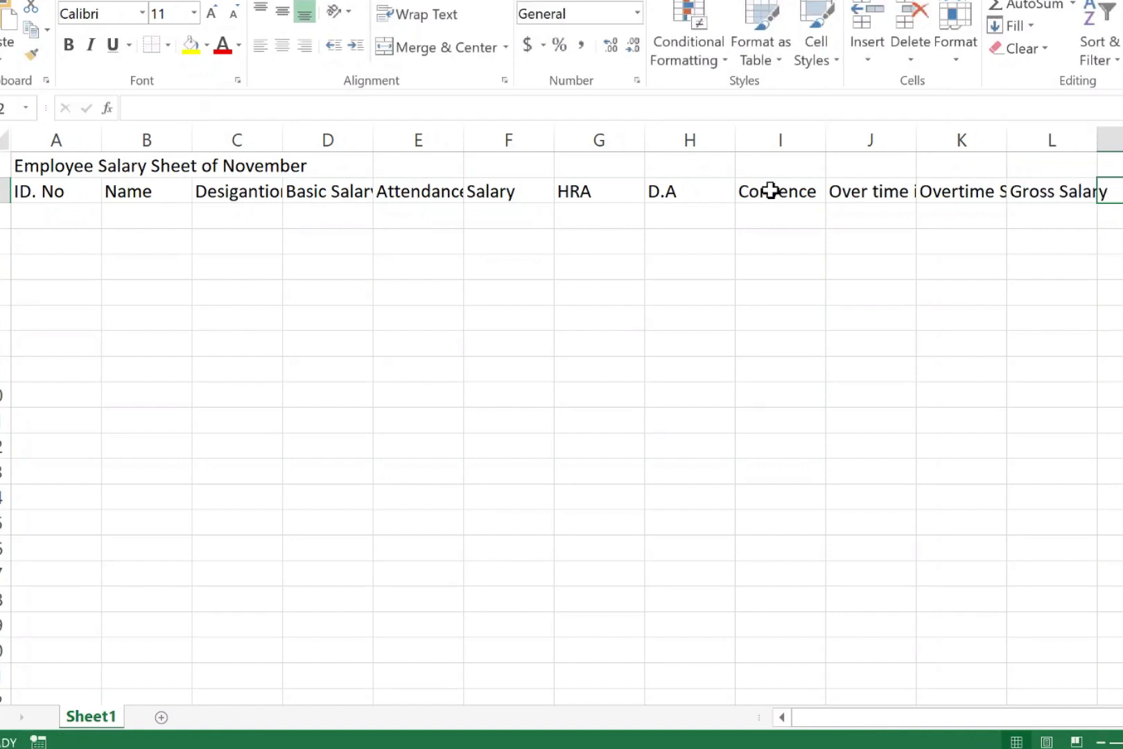
# Step: Add the deduction headings "PF" and "ESI" in cells M2 and N2
pyautogui.write('PF')
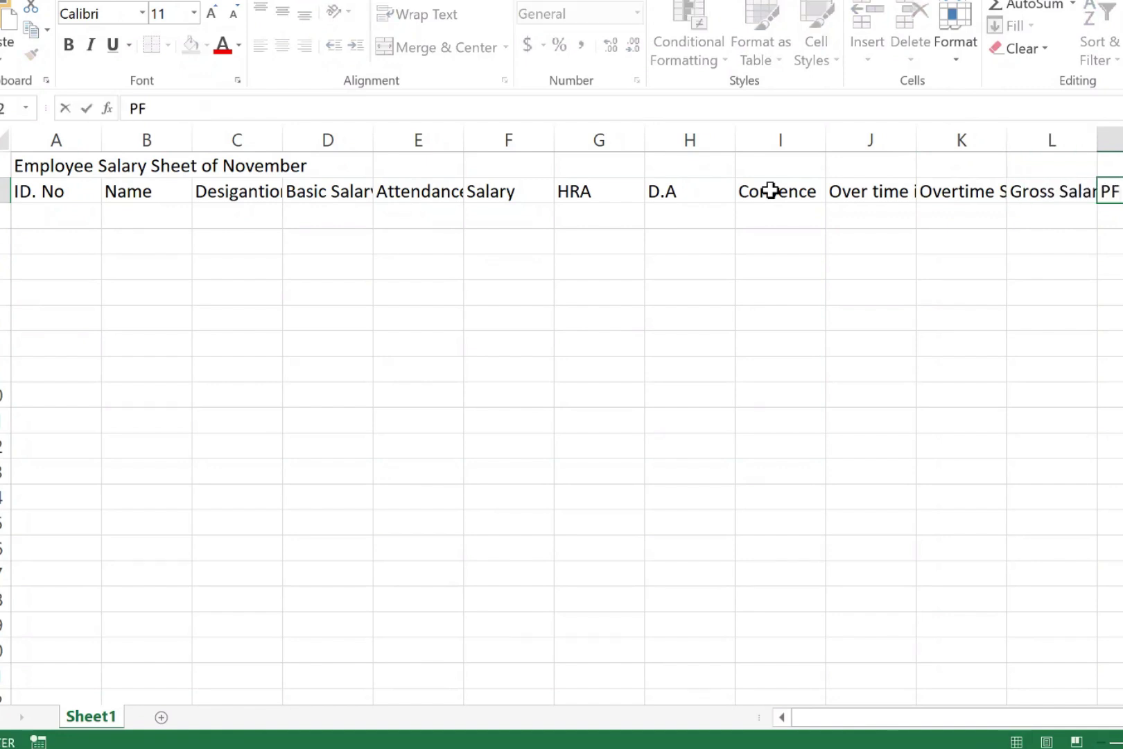
pyautogui.press('Tab')
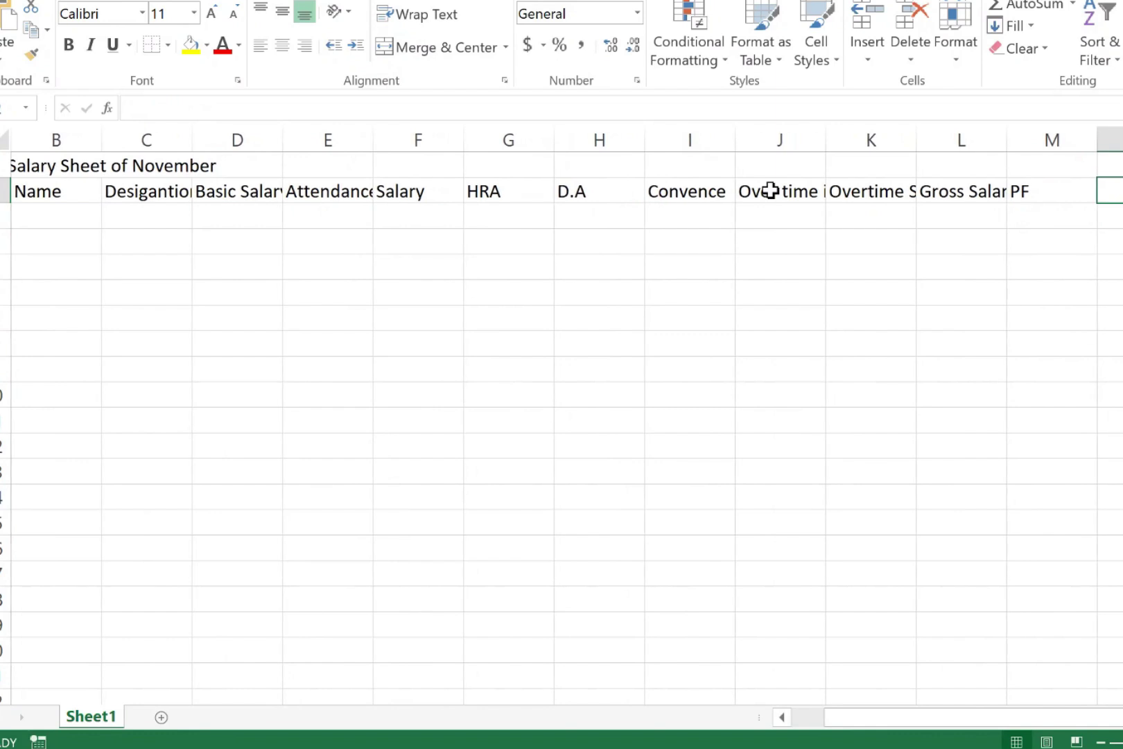
pyautogui.write('Es')
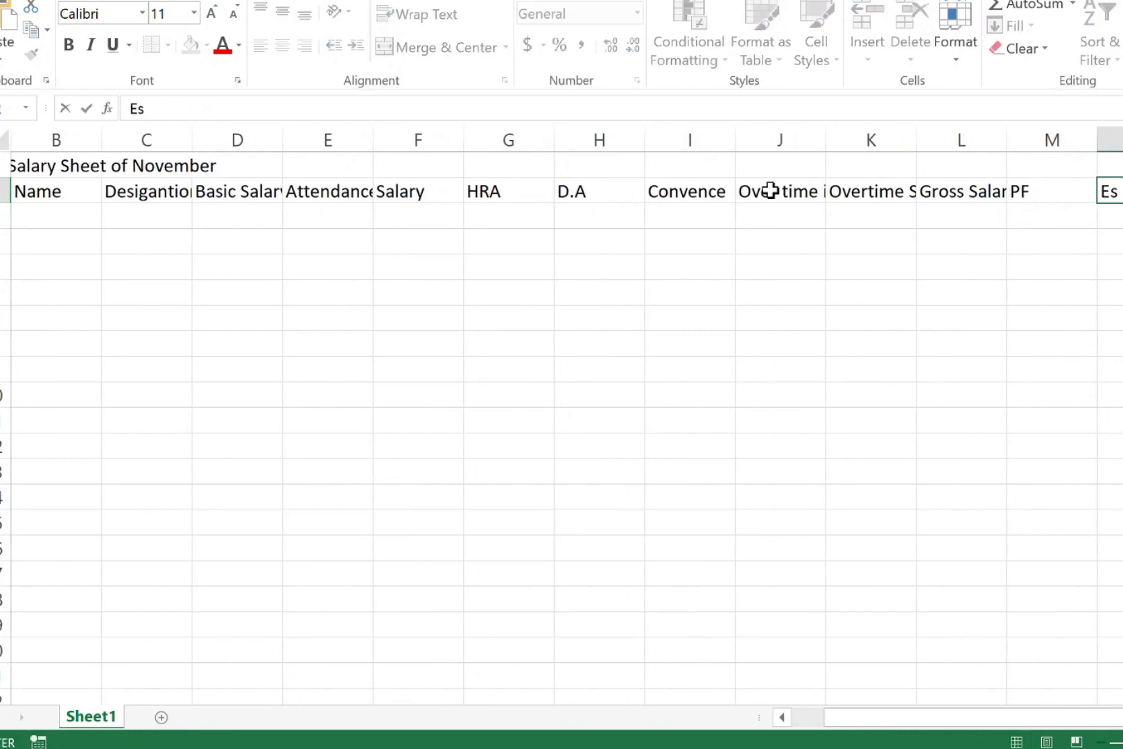
pyautogui.write('SI')
pyautogui.press('Tab')
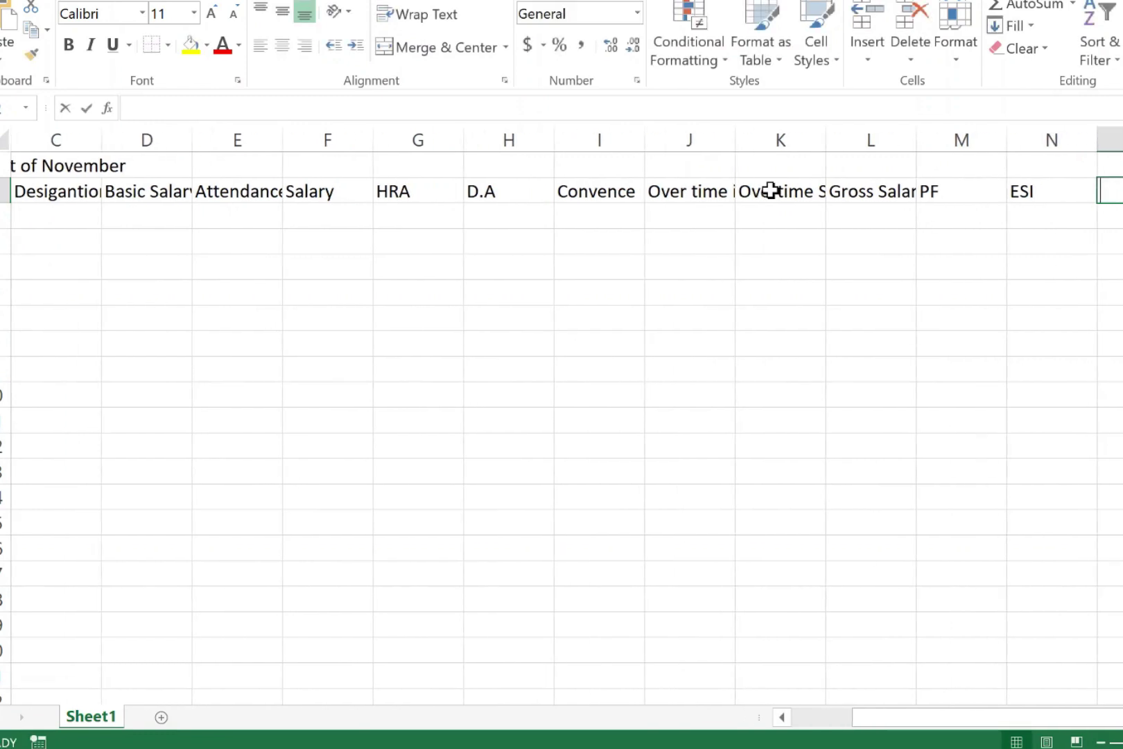
# Step: Enter the column heading "In Hand Salary" in cell O2
pyautogui.write('In Hand')
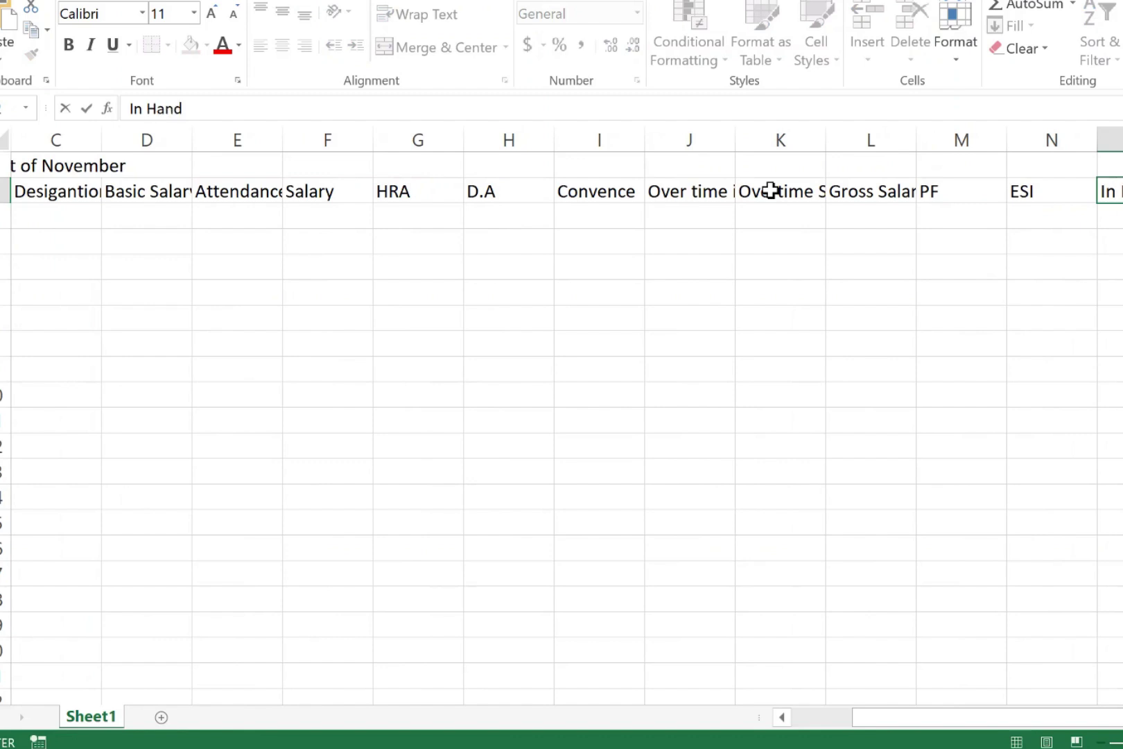
pyautogui.write('y')
pyautogui.click(963, 266)
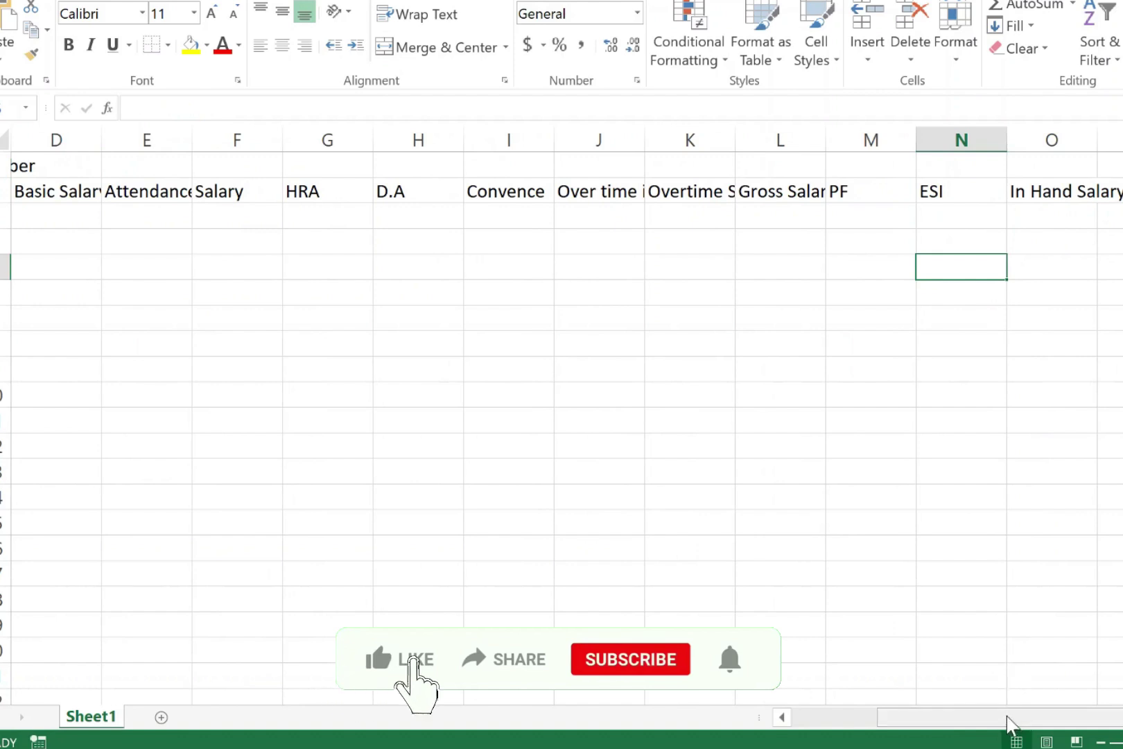
# Step: Merge and center the sheet title across cells A1 to O1
pyautogui.moveTo(1008, 729); pyautogui.dragTo(804, 732)
pyautogui.moveTo(42, 170); pyautogui.dragTo(1069, 162)
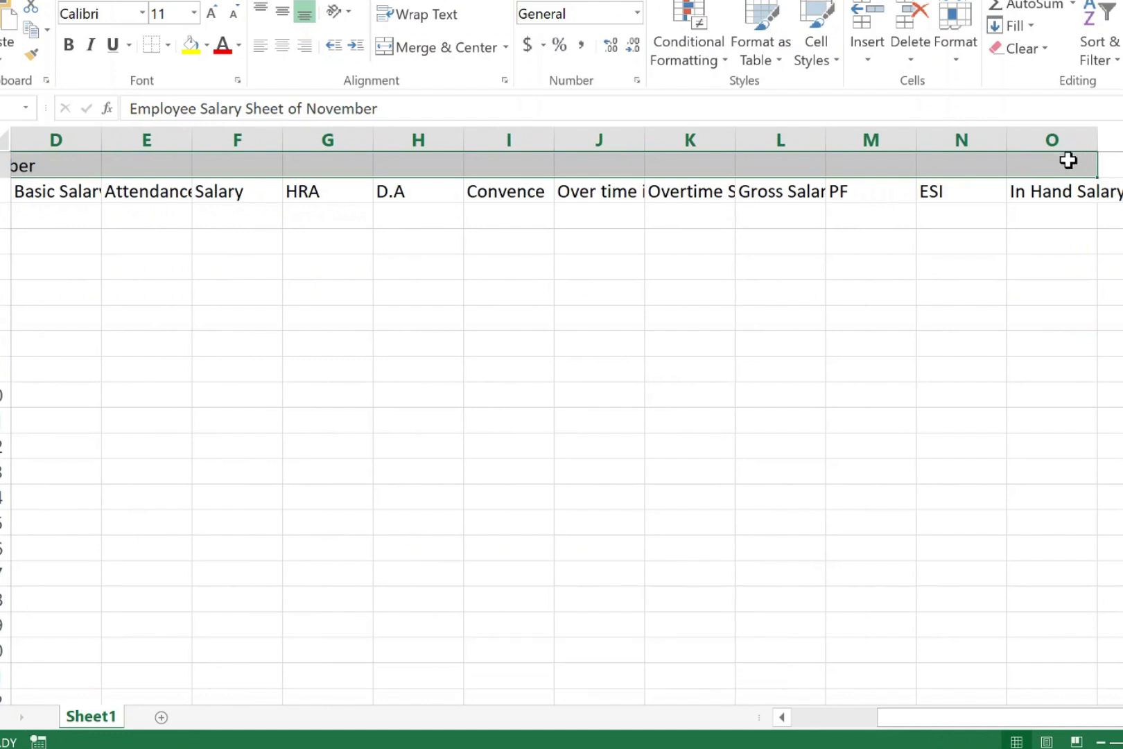
pyautogui.click(456, 54)
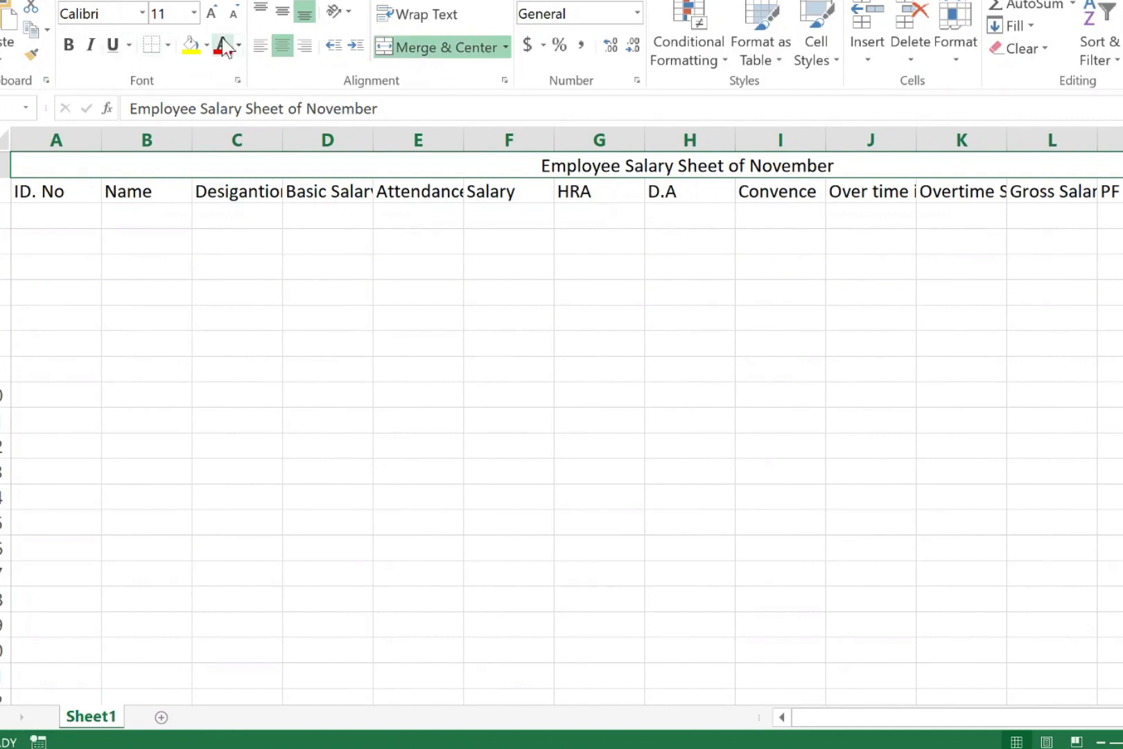
# Step: Format the merged title as bold 14-point white text on a standard green fill
pyautogui.doubleClick(213, 16)
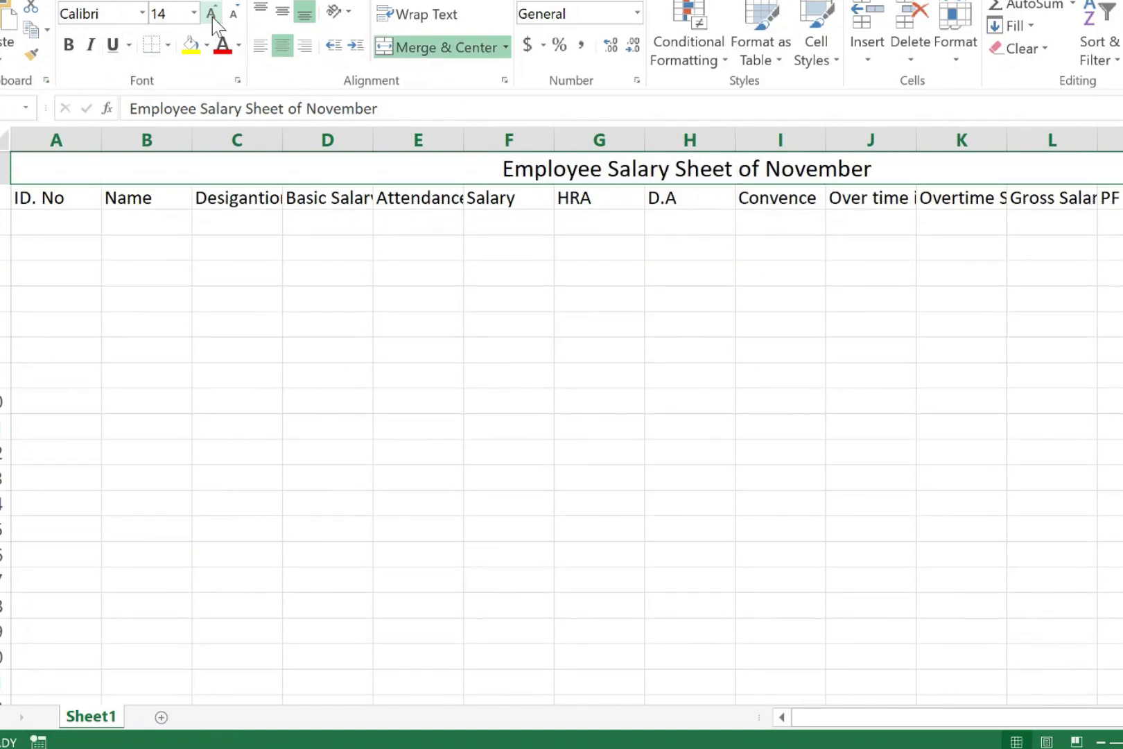
pyautogui.click(69, 45)
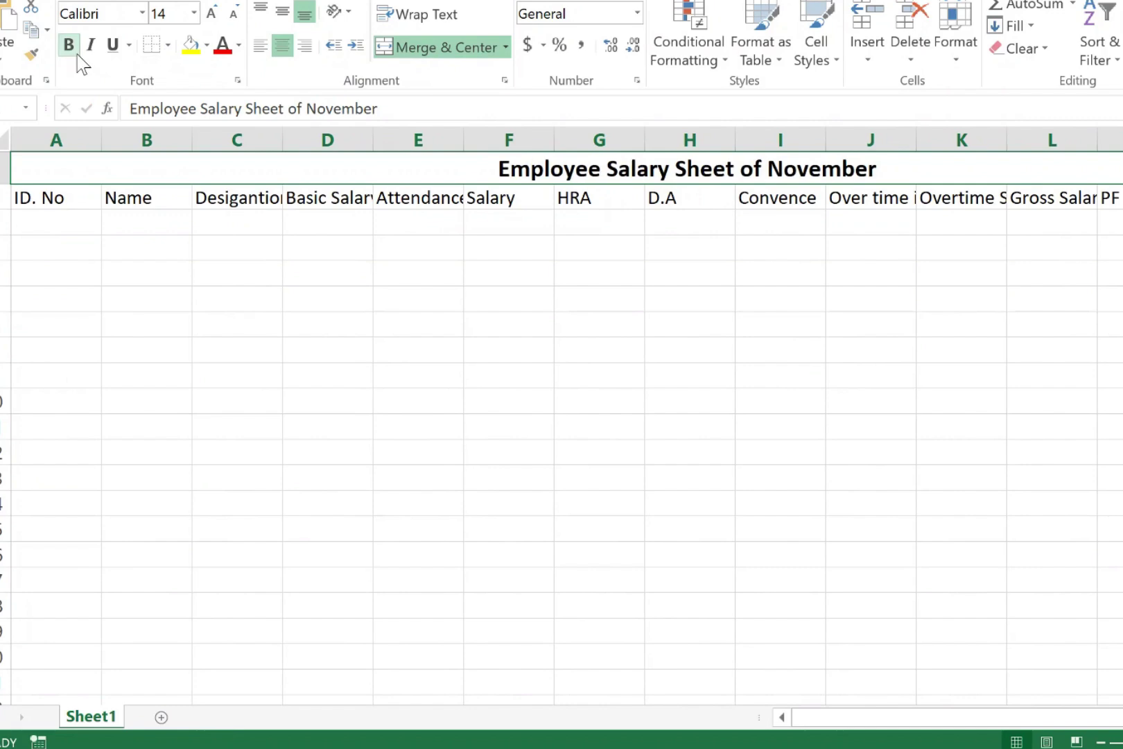
pyautogui.click(207, 46)
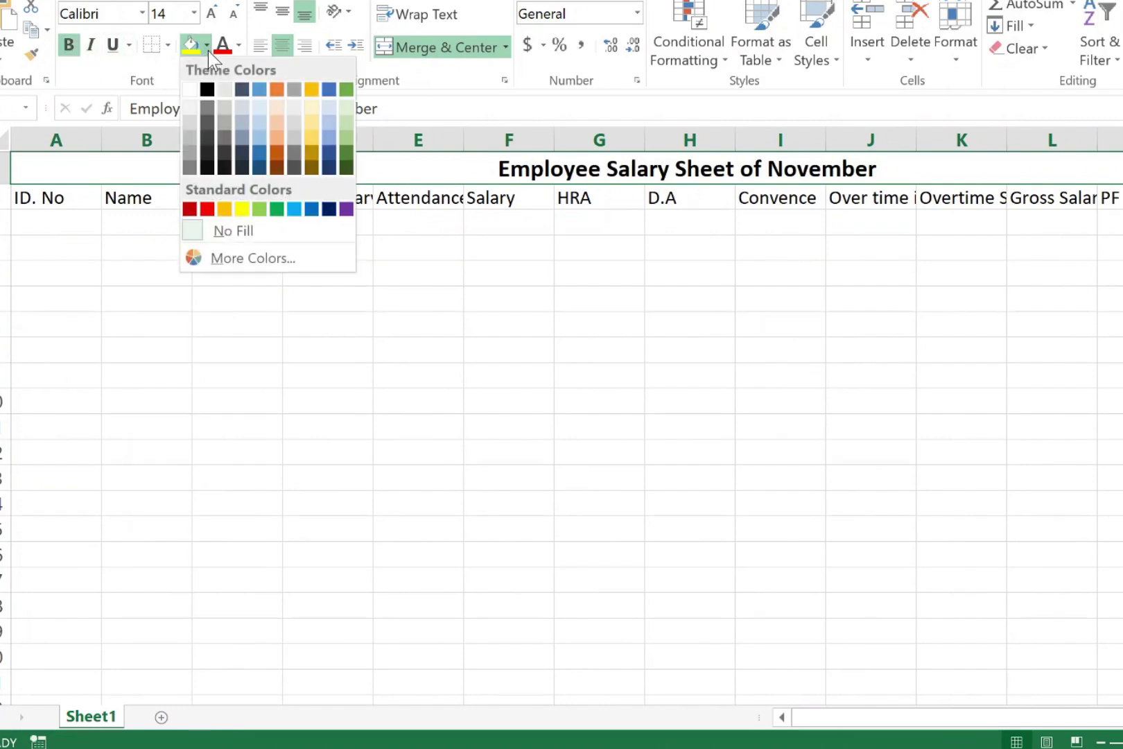
pyautogui.click(278, 210)
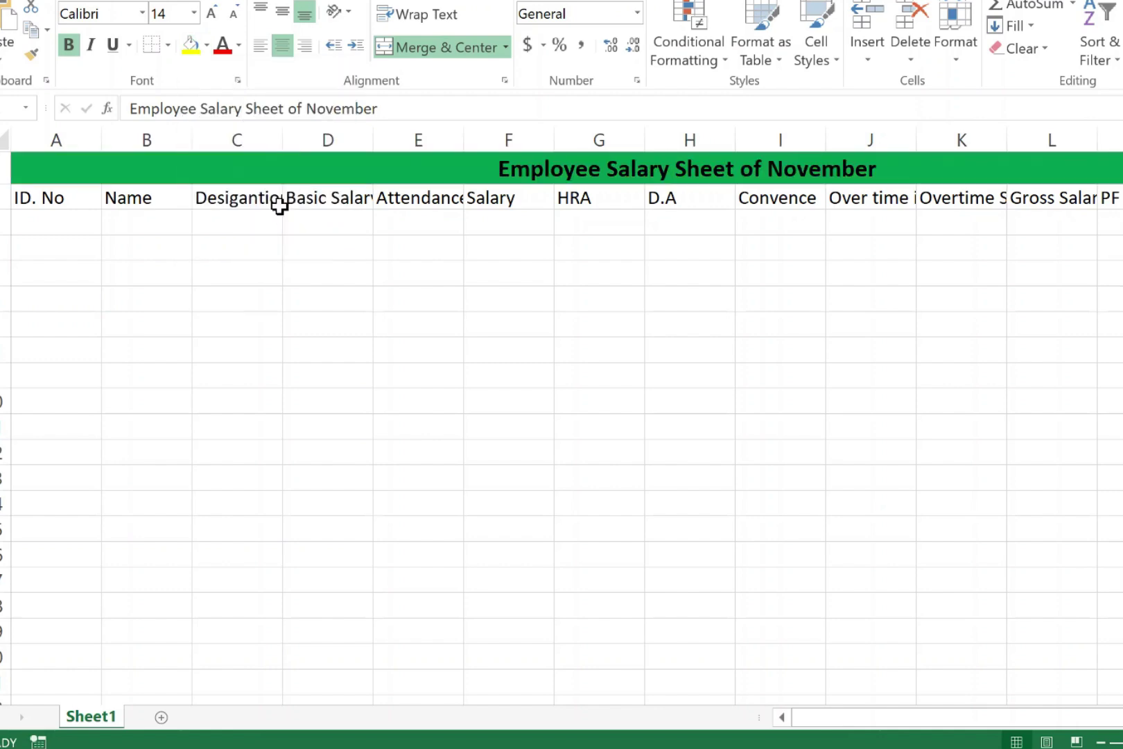
pyautogui.click(239, 46)
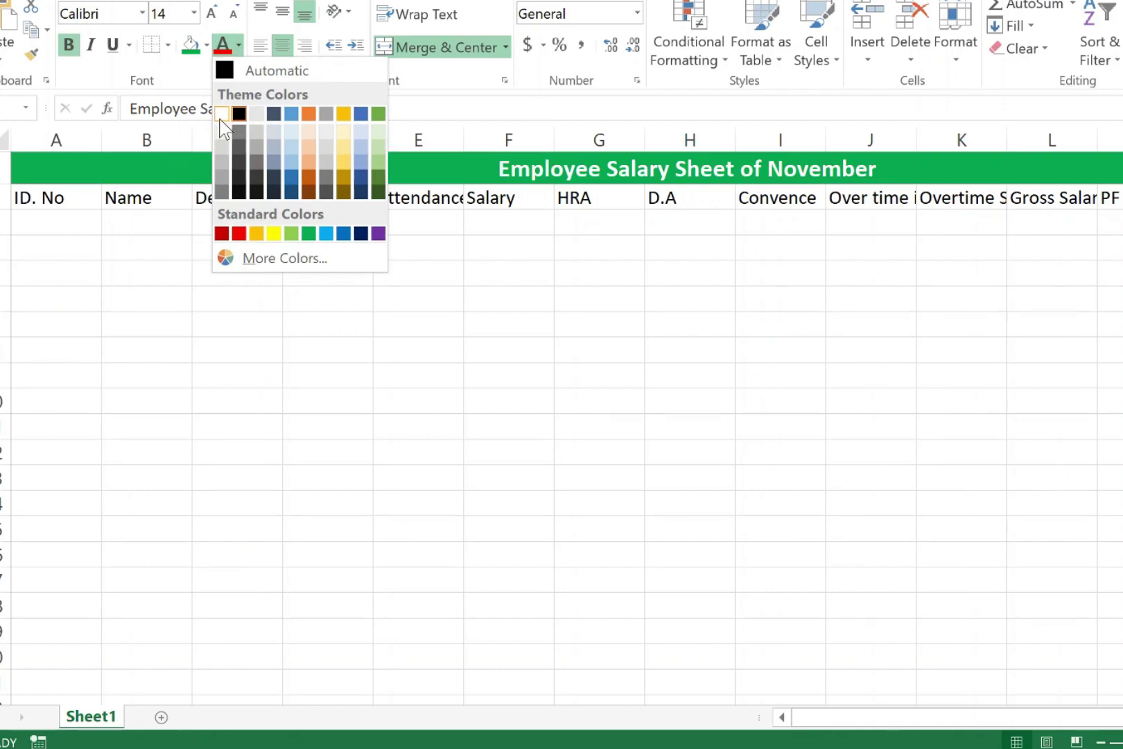
pyautogui.click(222, 111)
# Step: Set the column headings in A2 to O2 to 12-point bold
pyautogui.moveTo(45, 198)
pyautogui.mouseDown()
pyautogui.moveTo(233, 211)
pyautogui.moveTo(622, 196)
pyautogui.moveTo(486, 180)
pyautogui.moveTo(511, 221)
pyautogui.moveTo(1119, 201)
pyautogui.moveTo(1096, 201)
pyautogui.mouseUp()
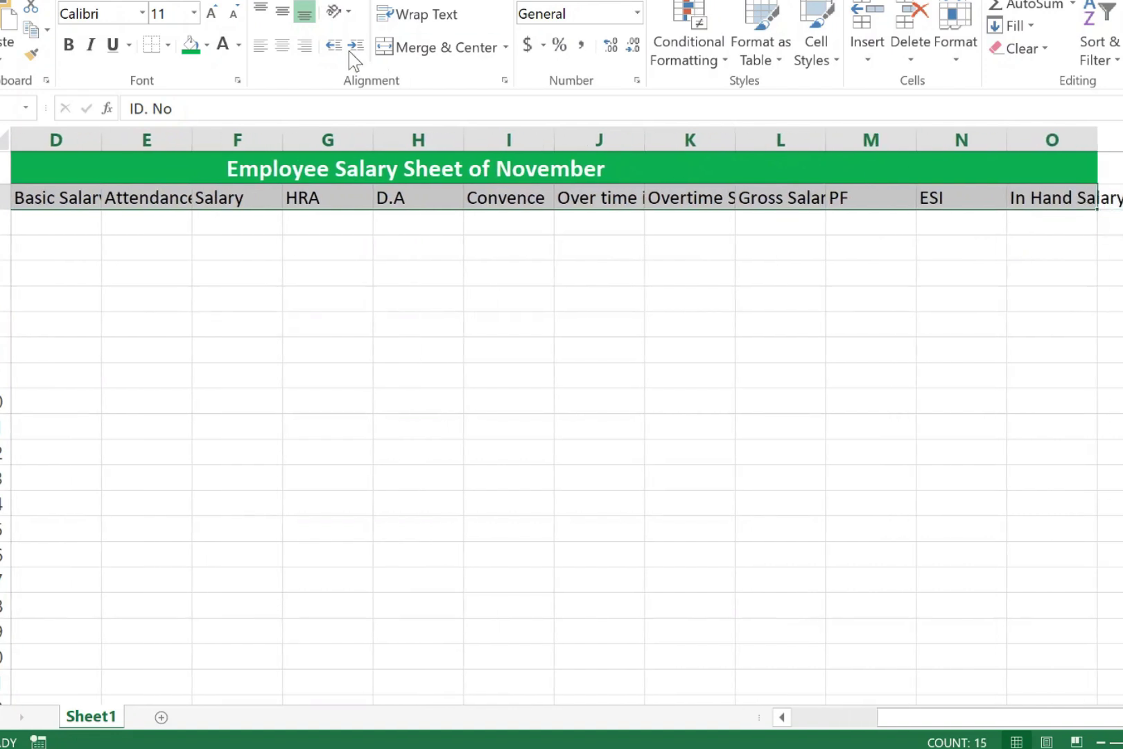
pyautogui.click(211, 14)
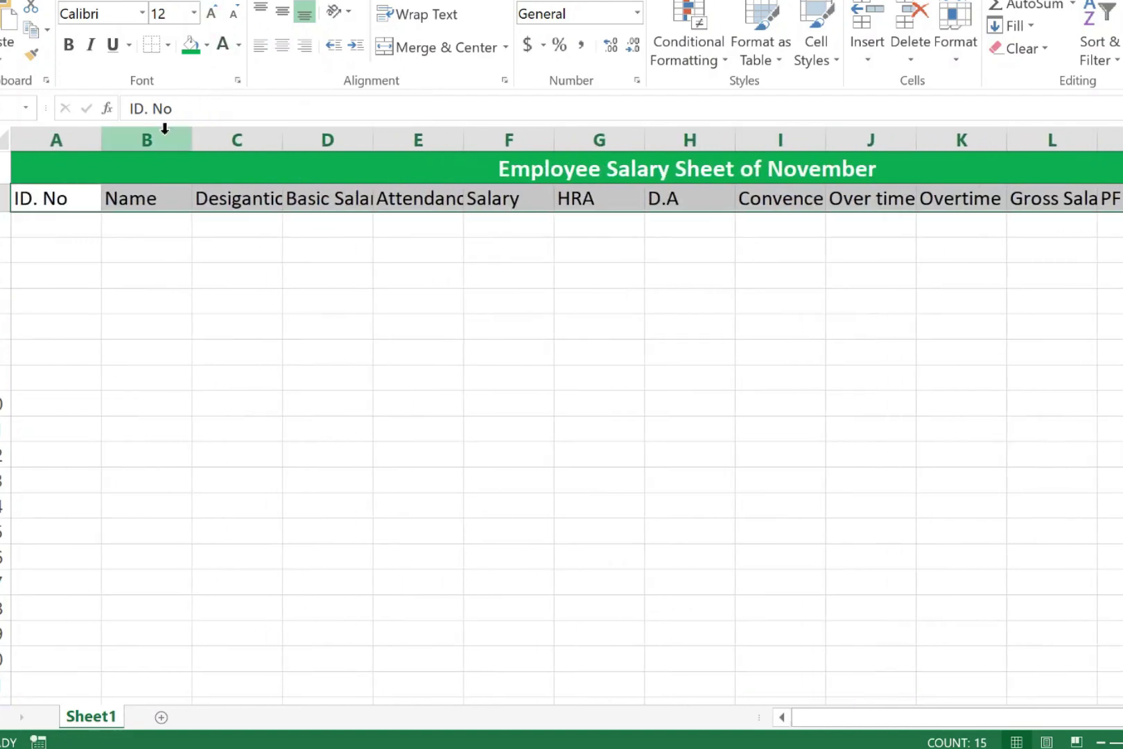
pyautogui.click(68, 45)
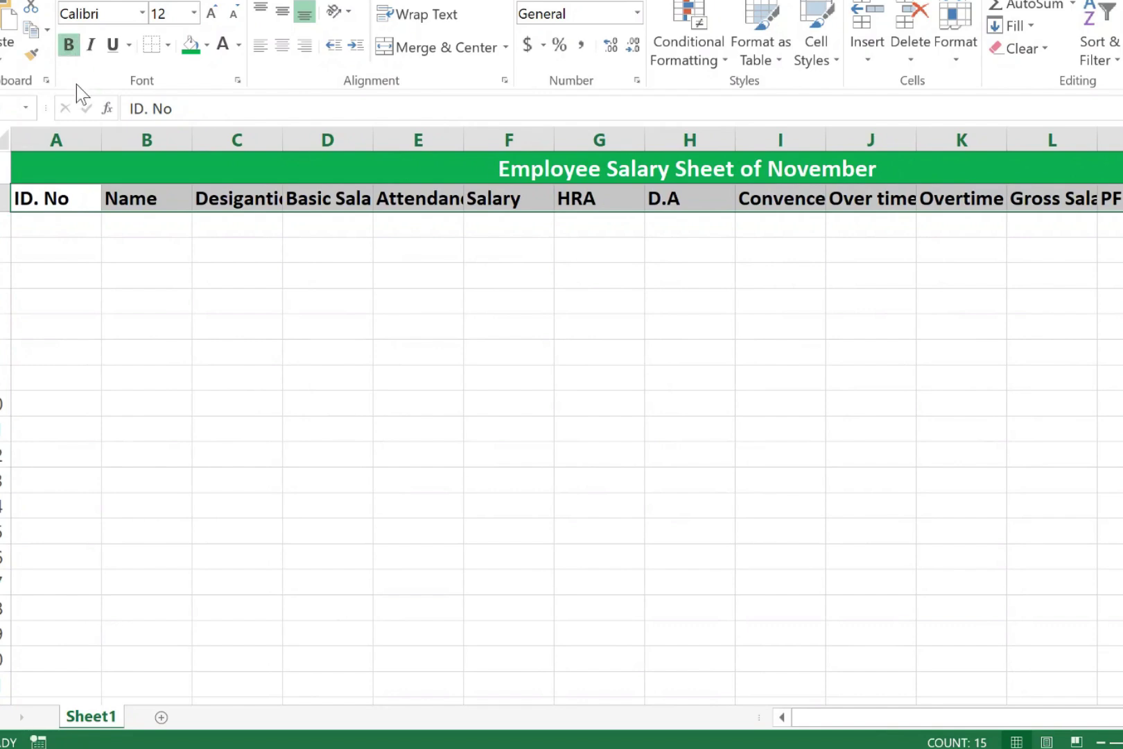
# Step: Fit the width of column C to its "Desigantion" heading
pyautogui.click(242, 200)
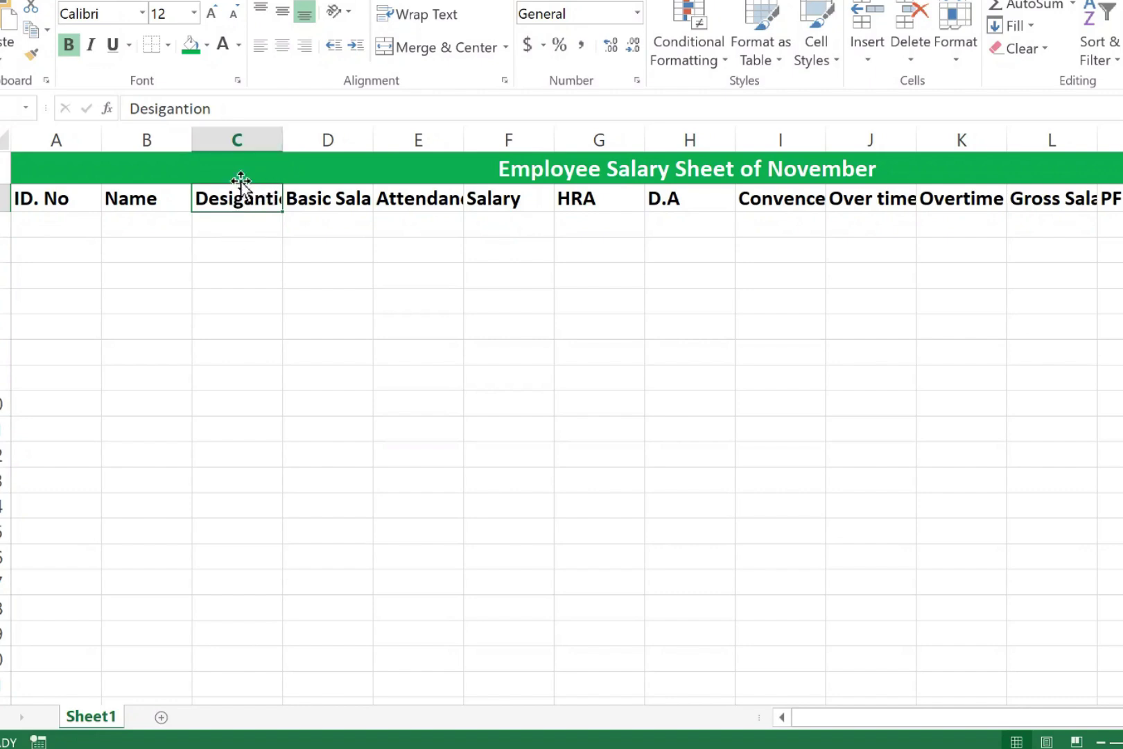
pyautogui.click(273, 141)
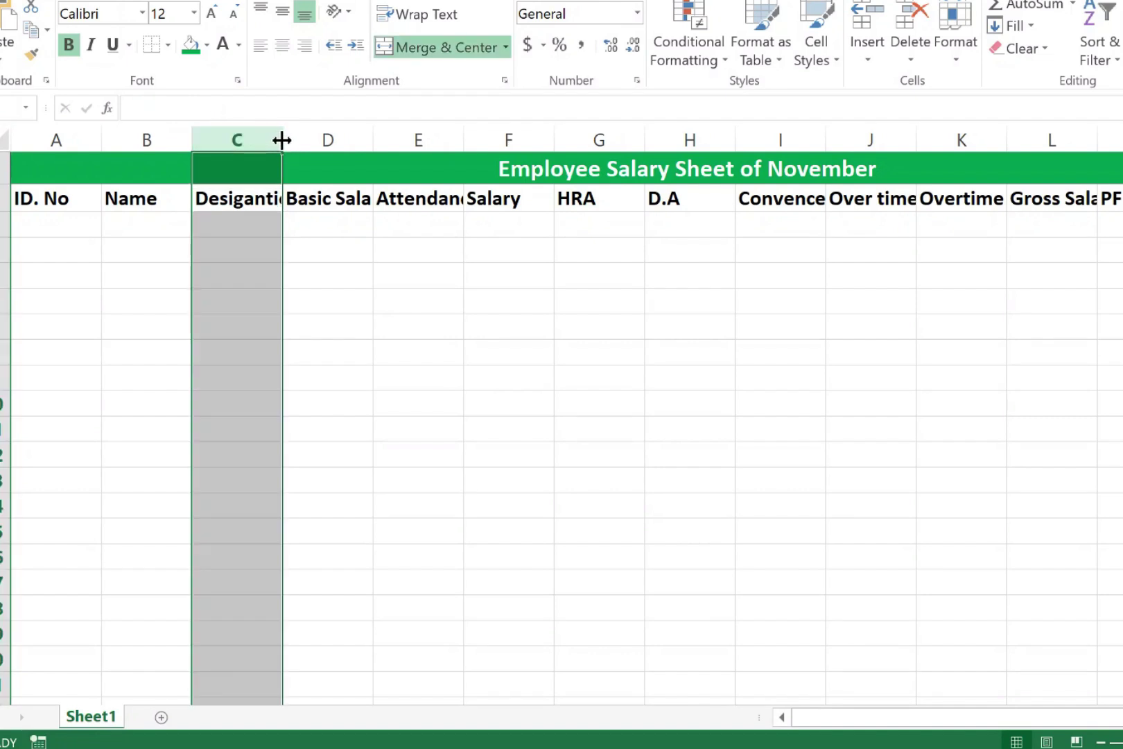
pyautogui.doubleClick(281, 140)
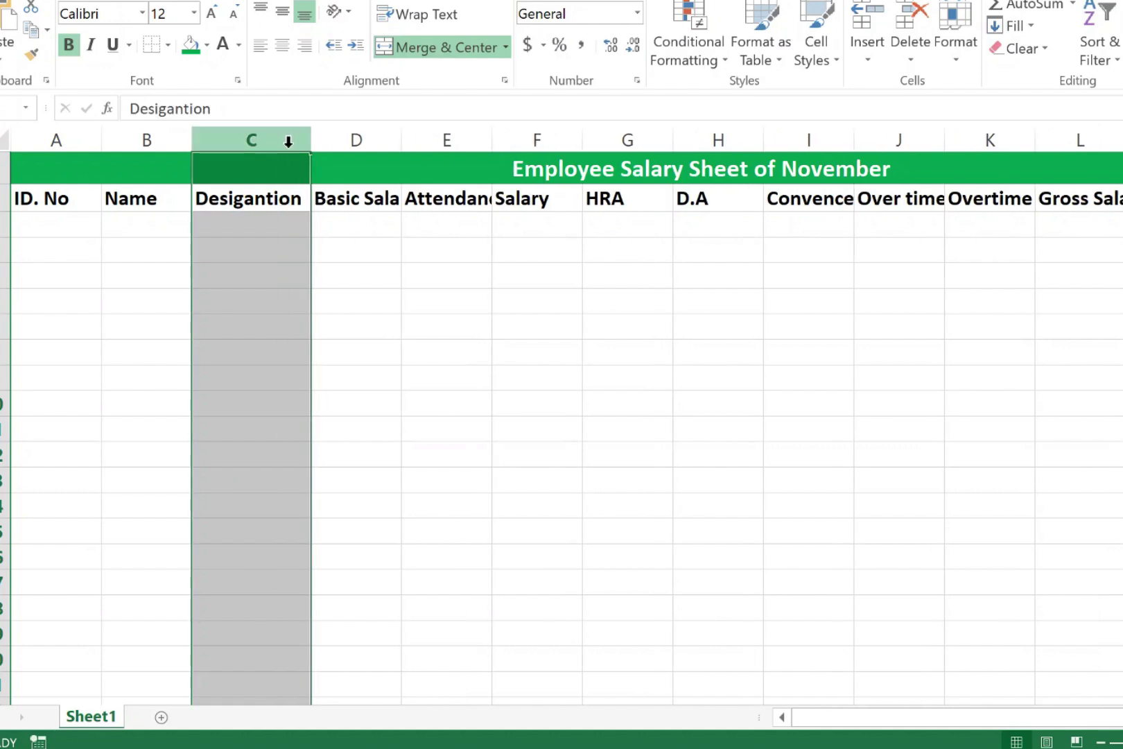
# Step: Split the "Basic Salary" heading in D2 onto two lines, with "Salary" on the second
pyautogui.click(379, 197)
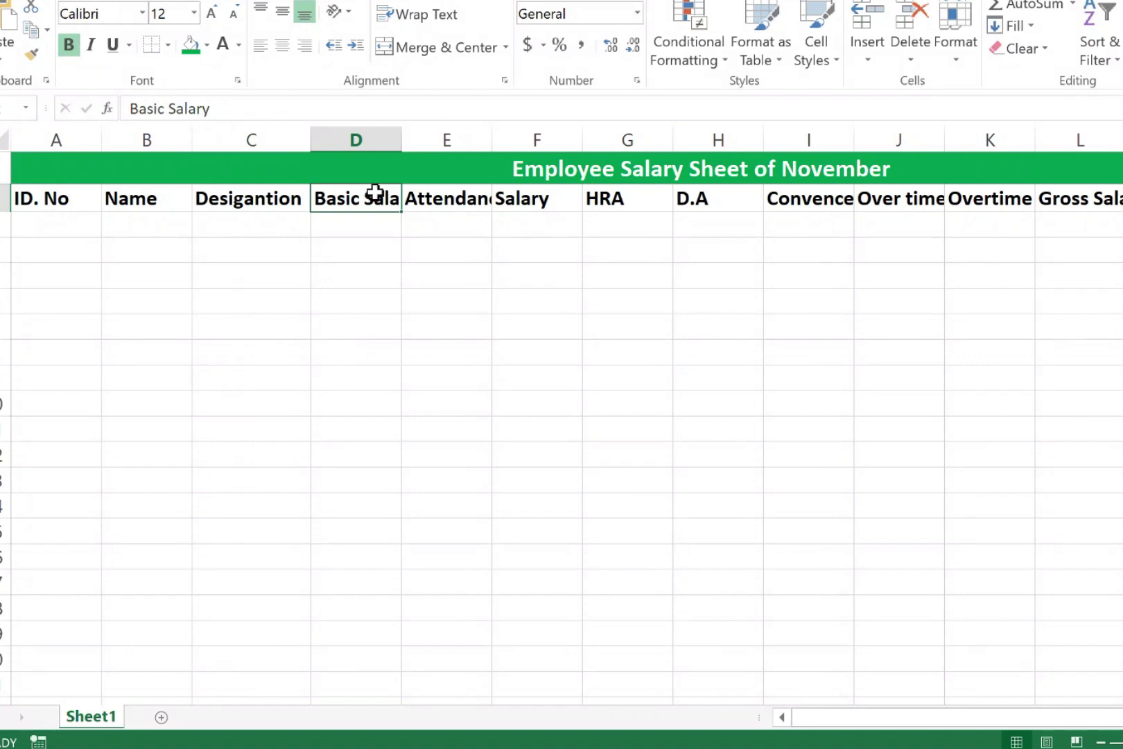
pyautogui.doubleClick(370, 192)
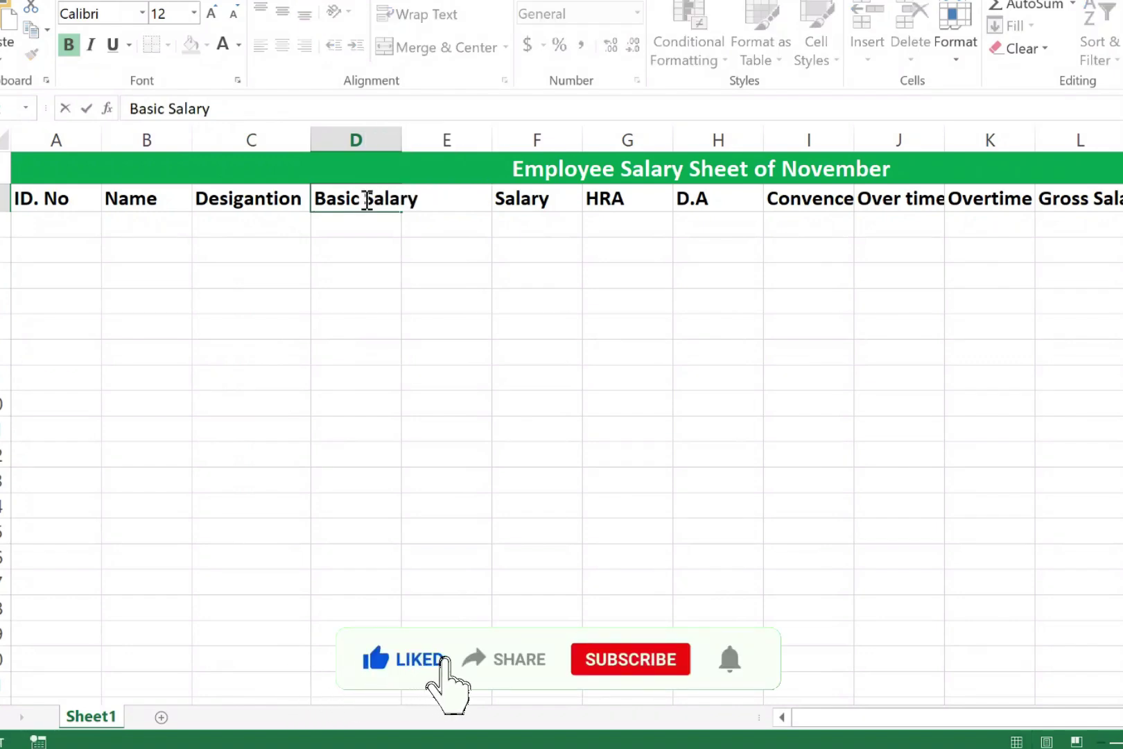
pyautogui.hotkey('alt', 'Return')
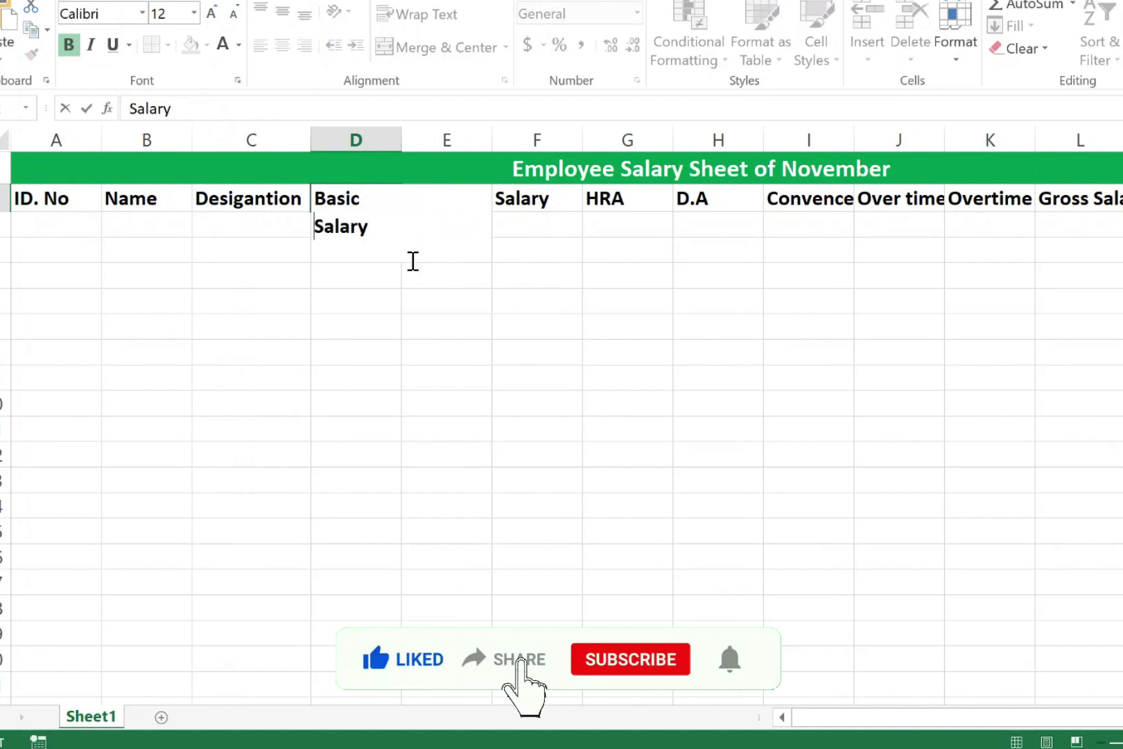
pyautogui.click(411, 260)
pyautogui.click(352, 226)
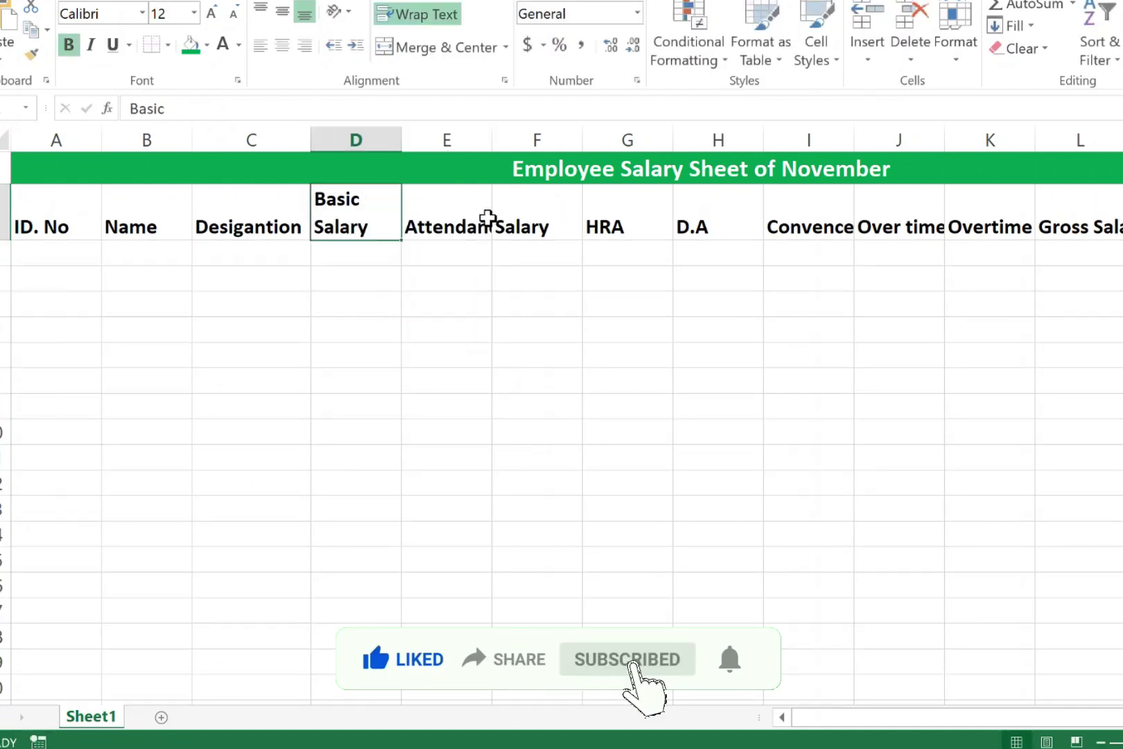
# Step: Fit the width of column E to its "Attendance" heading
pyautogui.click(467, 211)
pyautogui.click(447, 139)
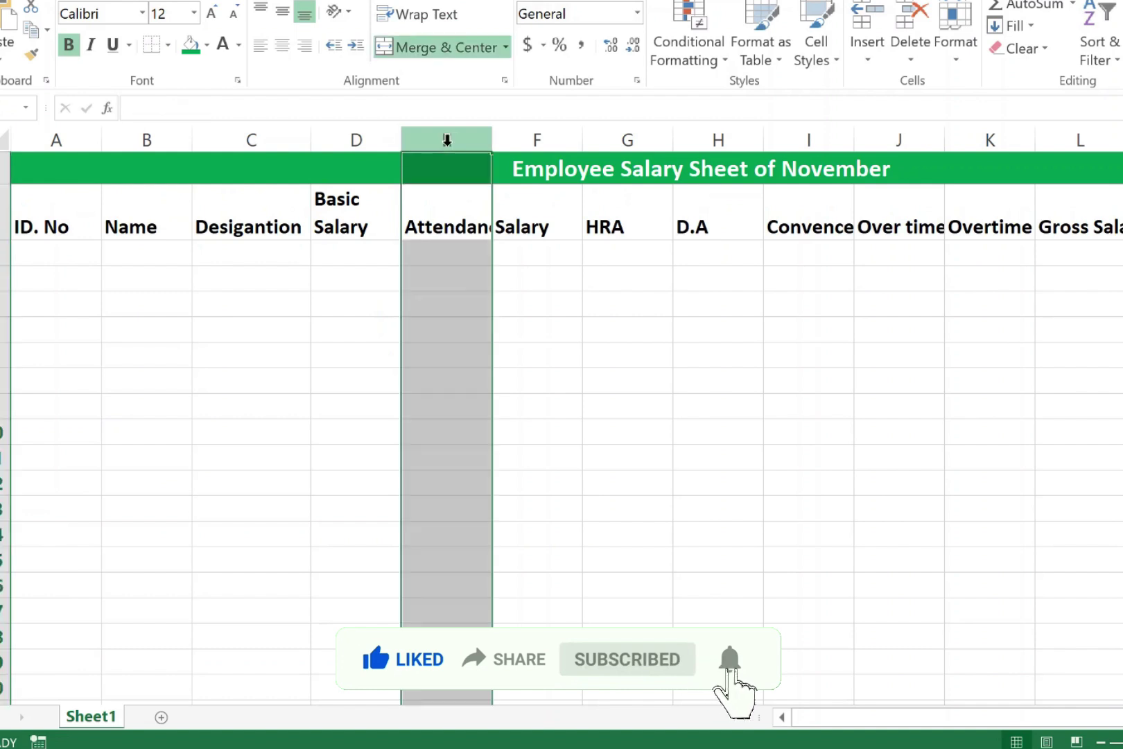
pyautogui.click(449, 196)
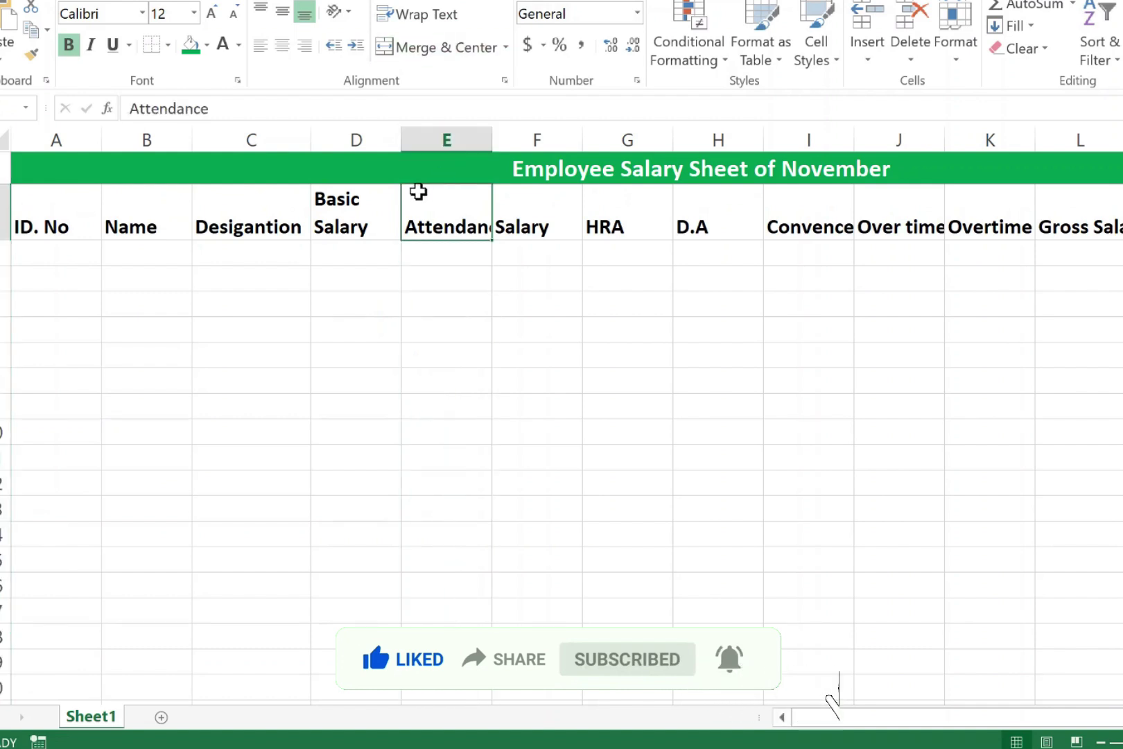
pyautogui.click(451, 140)
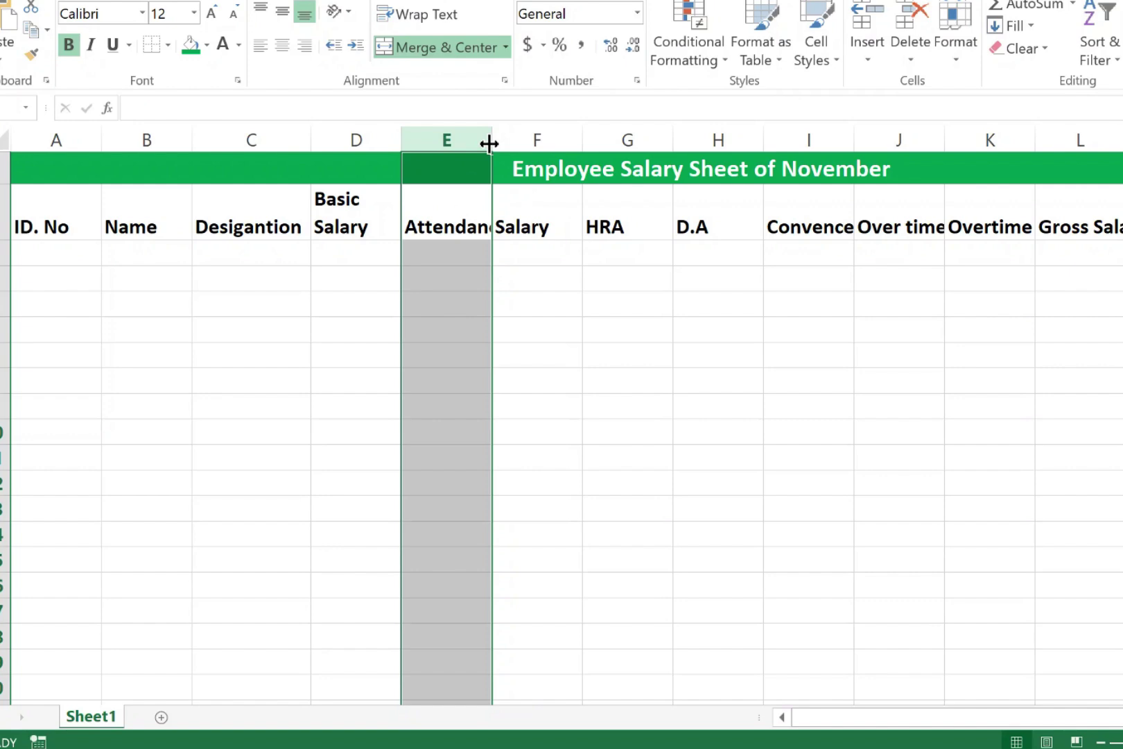
pyautogui.doubleClick(489, 144)
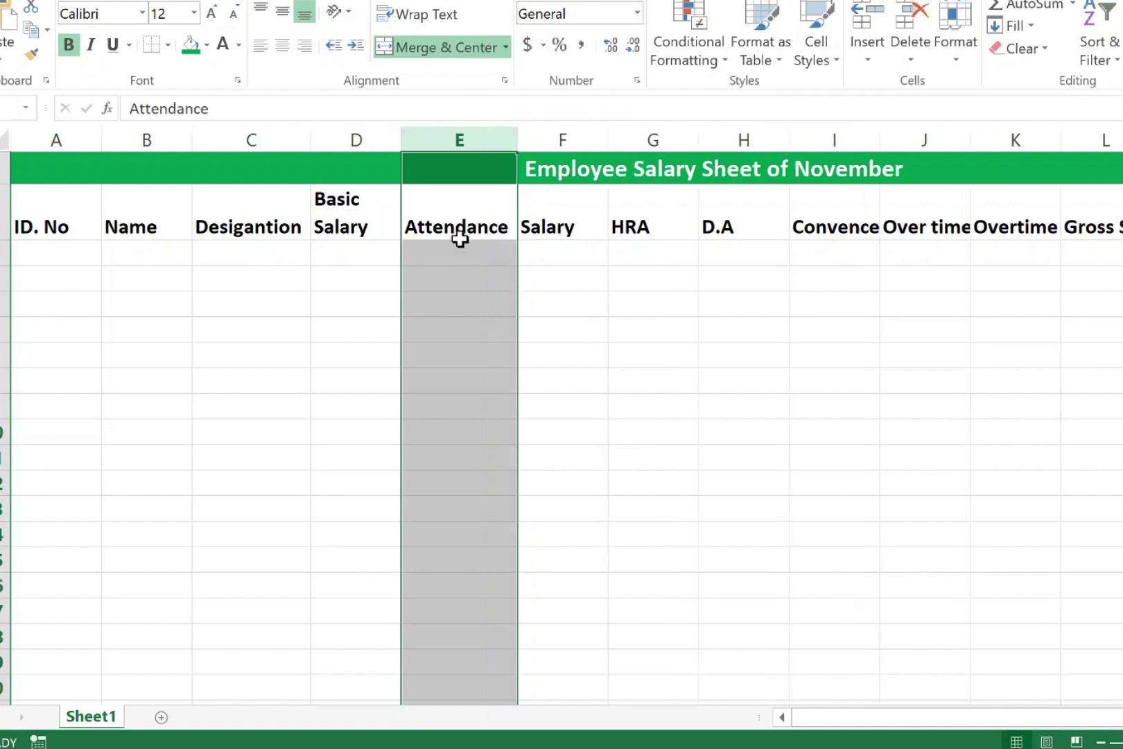
# Step: Fit the width of column I to its "Convence" heading
pyautogui.click(459, 231)
pyautogui.click(562, 217)
pyautogui.click(654, 210)
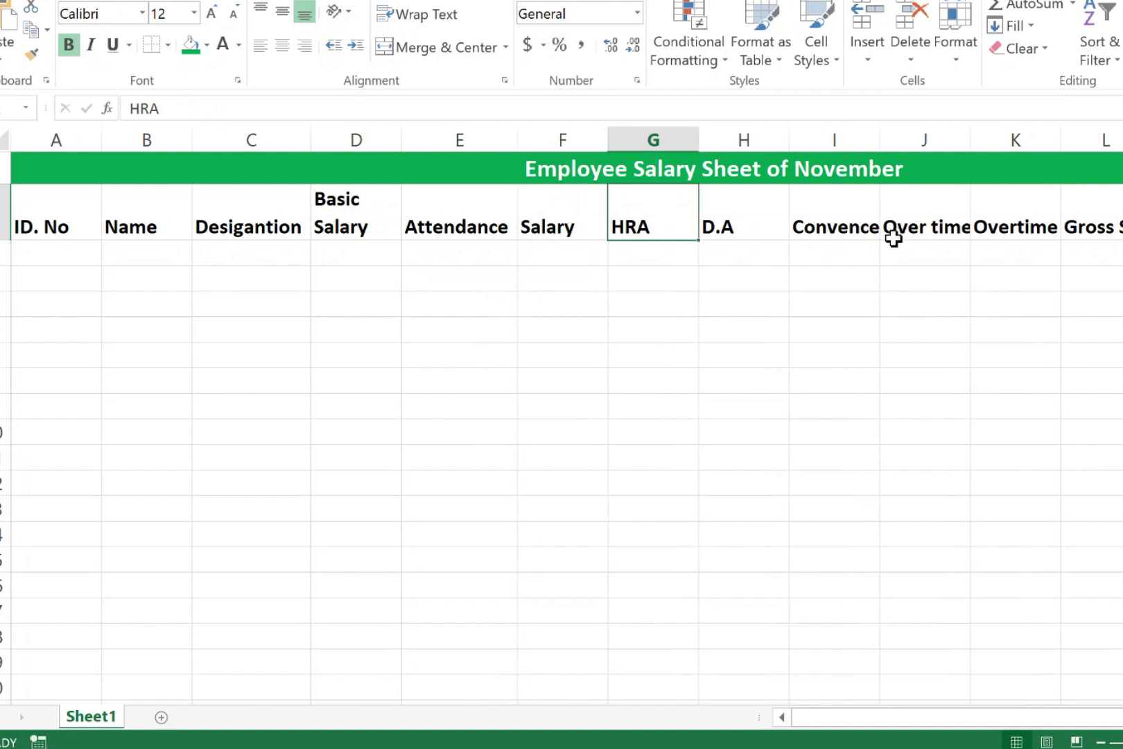
pyautogui.click(875, 212)
pyautogui.doubleClick(879, 141)
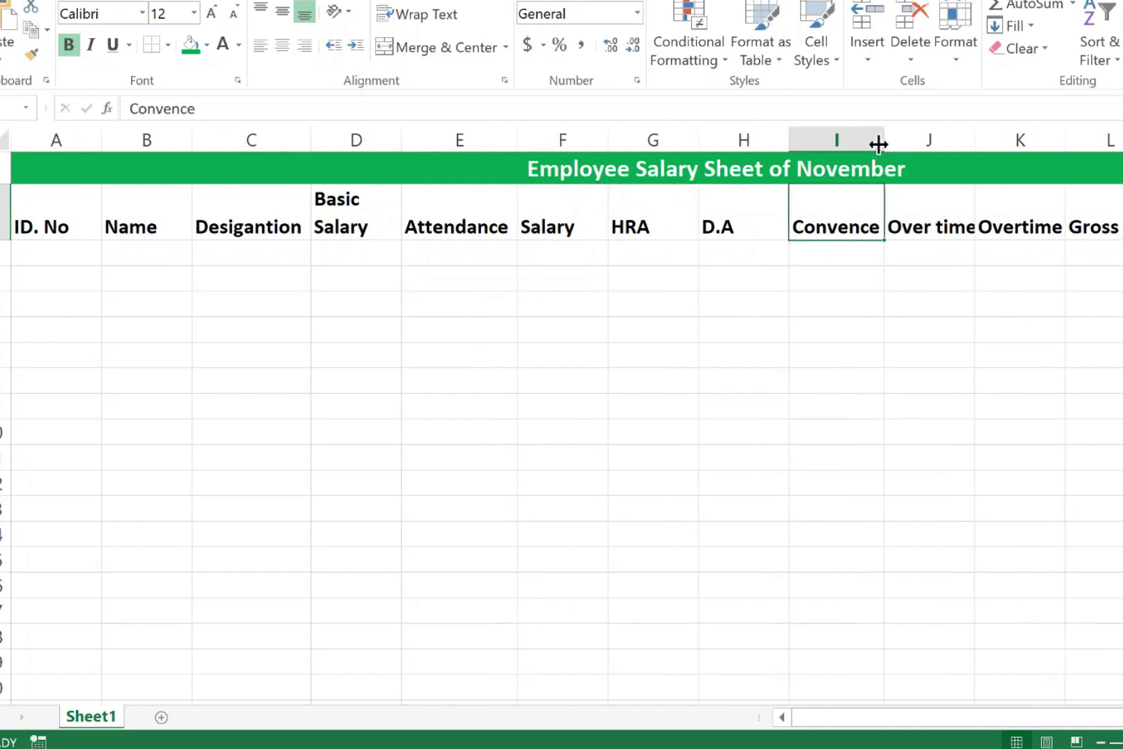
# Step: Break the J2 heading before "in Hrs." and widen column J so "Over time" fits on one line
pyautogui.click(954, 223)
pyautogui.doubleClick(942, 224)
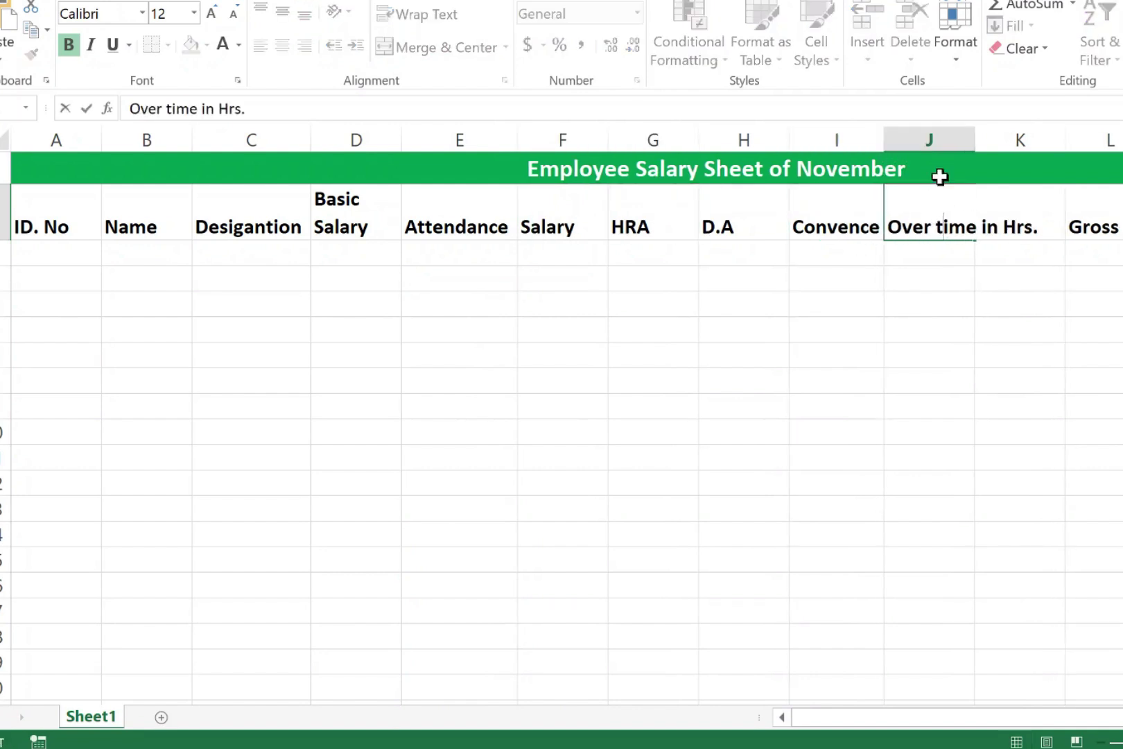
pyautogui.click(978, 225)
pyautogui.hotkey('alt', 'Return')
pyautogui.press('Return')
pyautogui.click(914, 225)
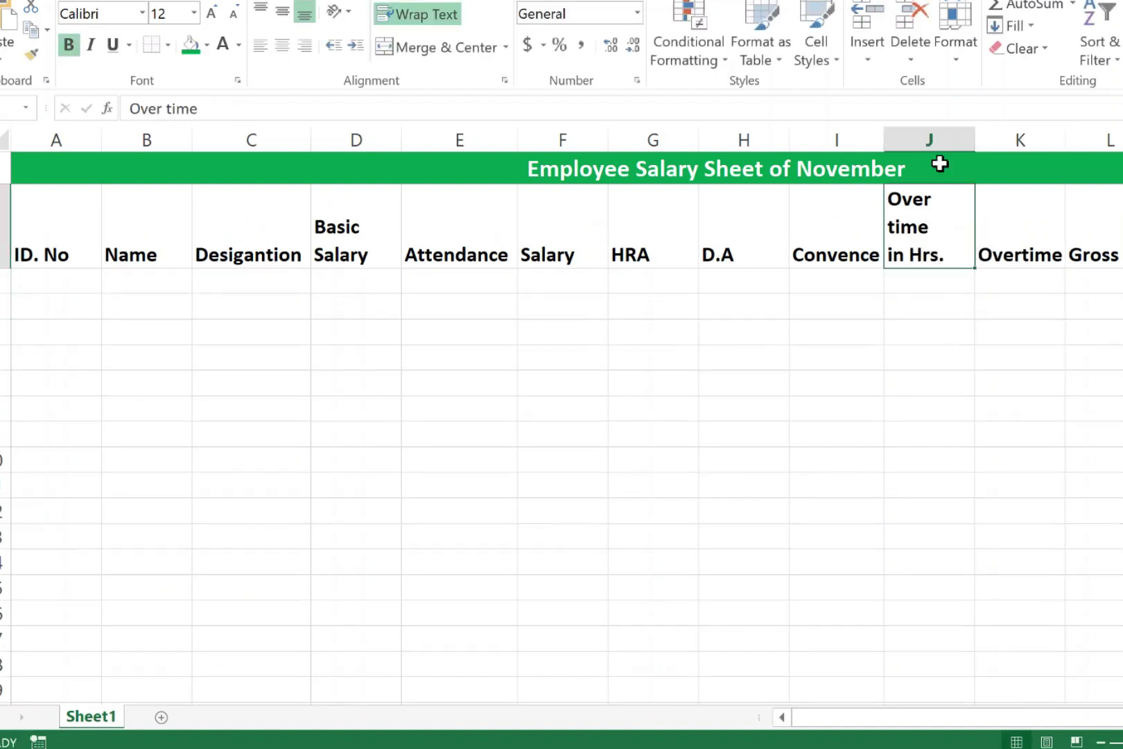
pyautogui.click(956, 142)
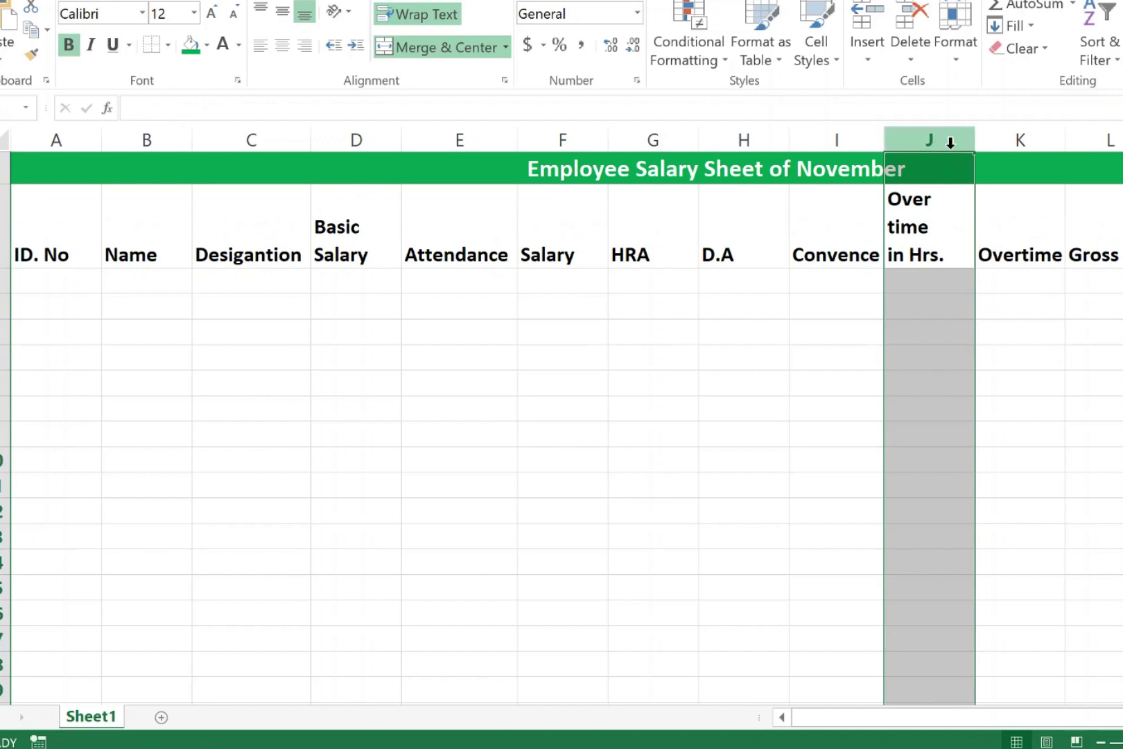
pyautogui.moveTo(974, 144)
pyautogui.mouseDown()
pyautogui.moveTo(947, 147)
pyautogui.moveTo(1014, 148)
pyautogui.moveTo(985, 143)
pyautogui.mouseUp()
# Step: Split the "Overtime Salary" heading in K2 onto two lines and fit column K's width to it
pyautogui.click(1027, 225)
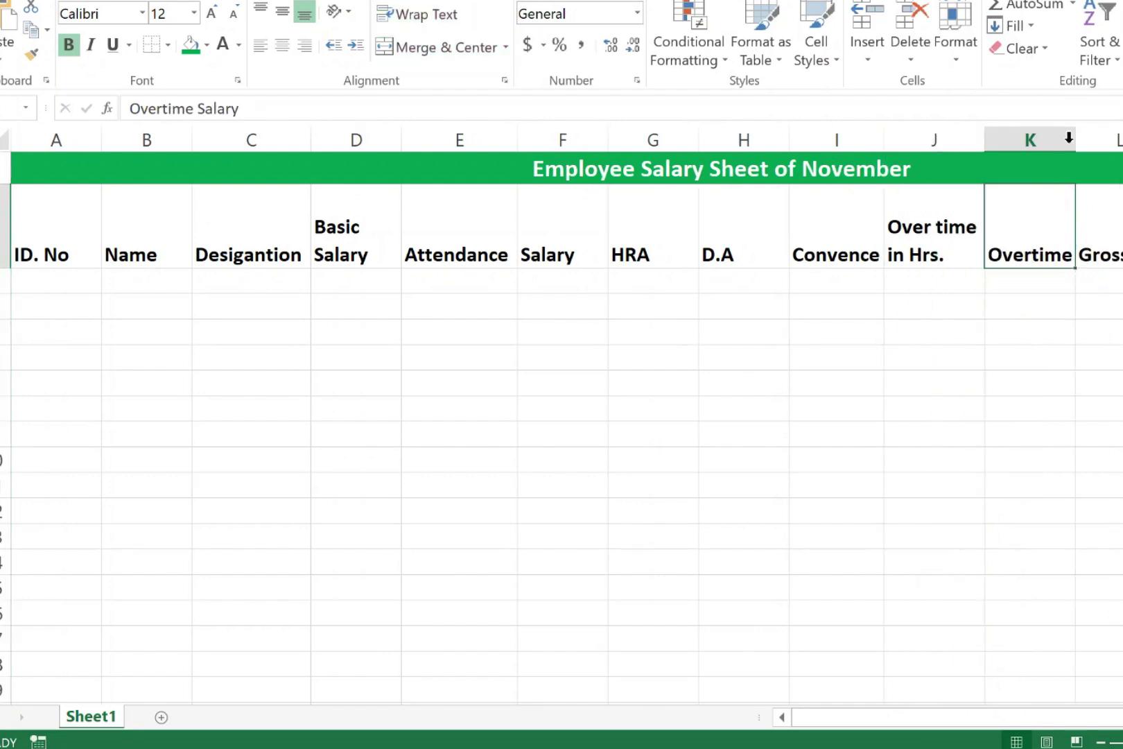
pyautogui.doubleClick(1074, 139)
pyautogui.doubleClick(1078, 250)
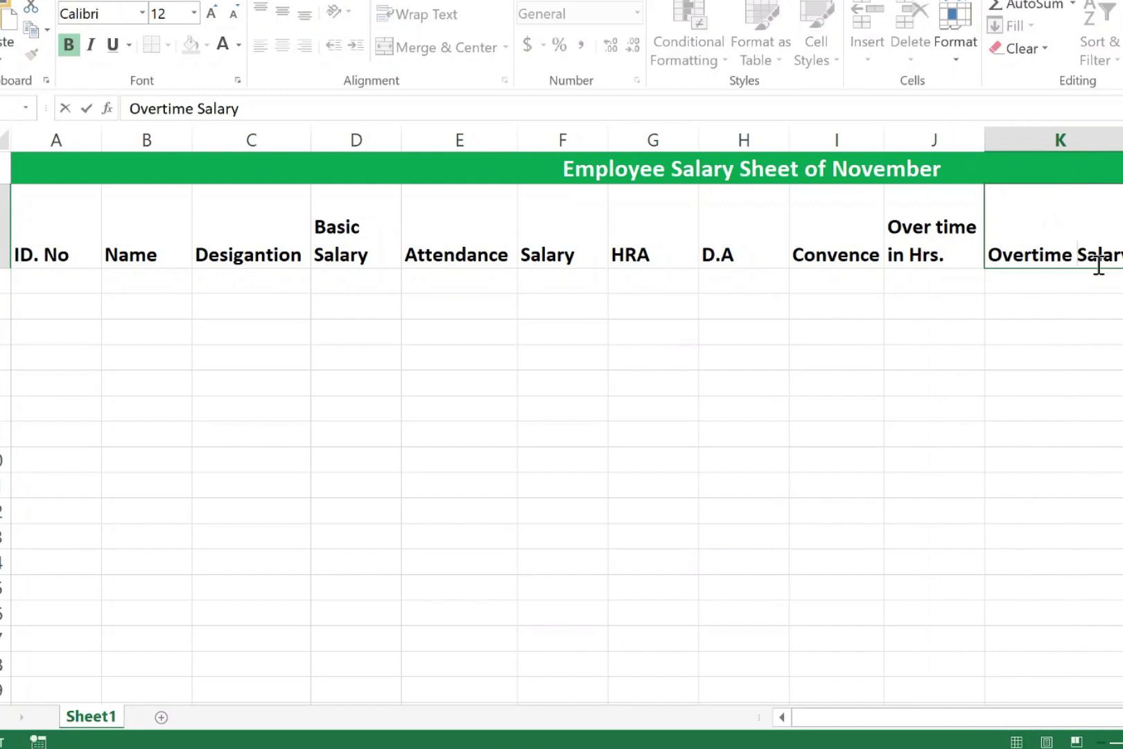
pyautogui.hotkey('alt', 'Return')
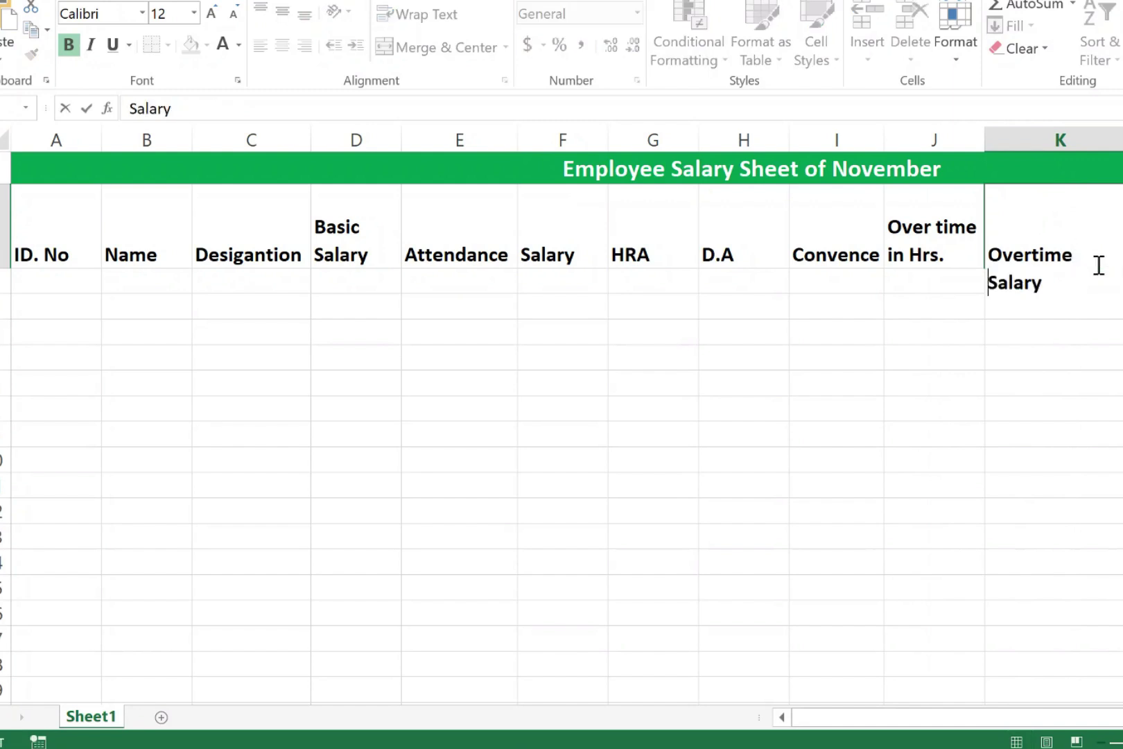
pyautogui.click(1078, 389)
pyautogui.click(1106, 206)
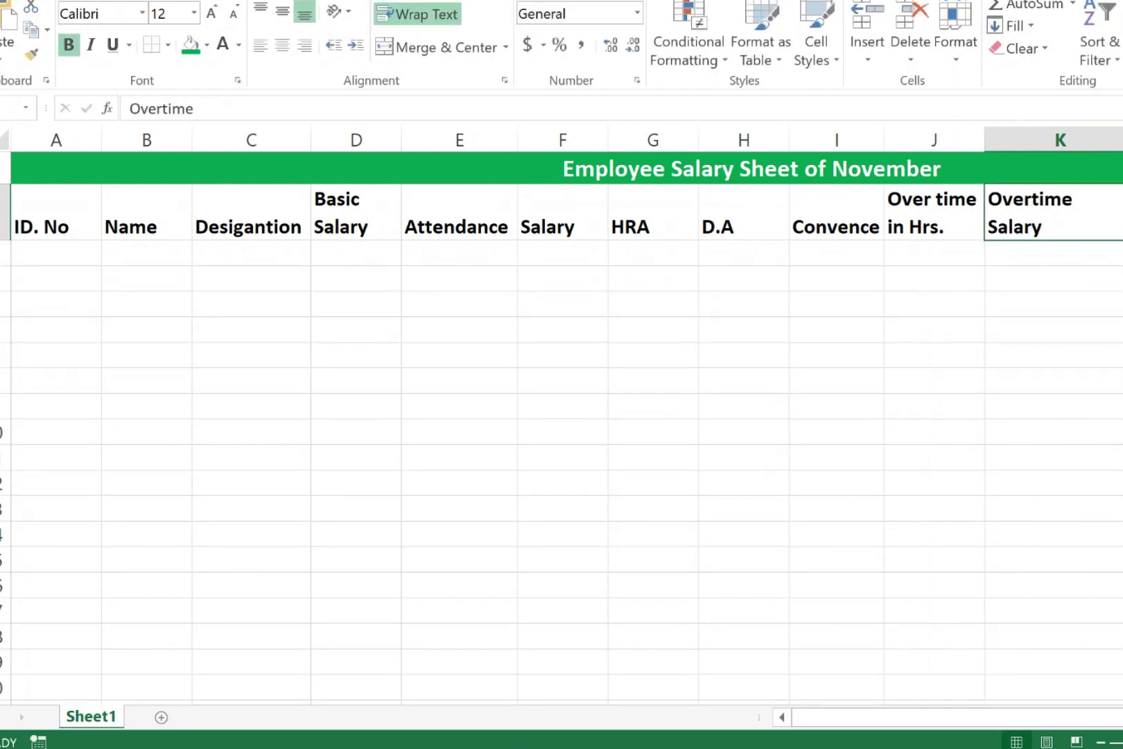
pyautogui.doubleClick(1099, 141)
# Step: Split the "Gross Salary" heading in L2 onto two lines, with "Salary" on the second
pyautogui.click(1111, 211)
pyautogui.press('F2')
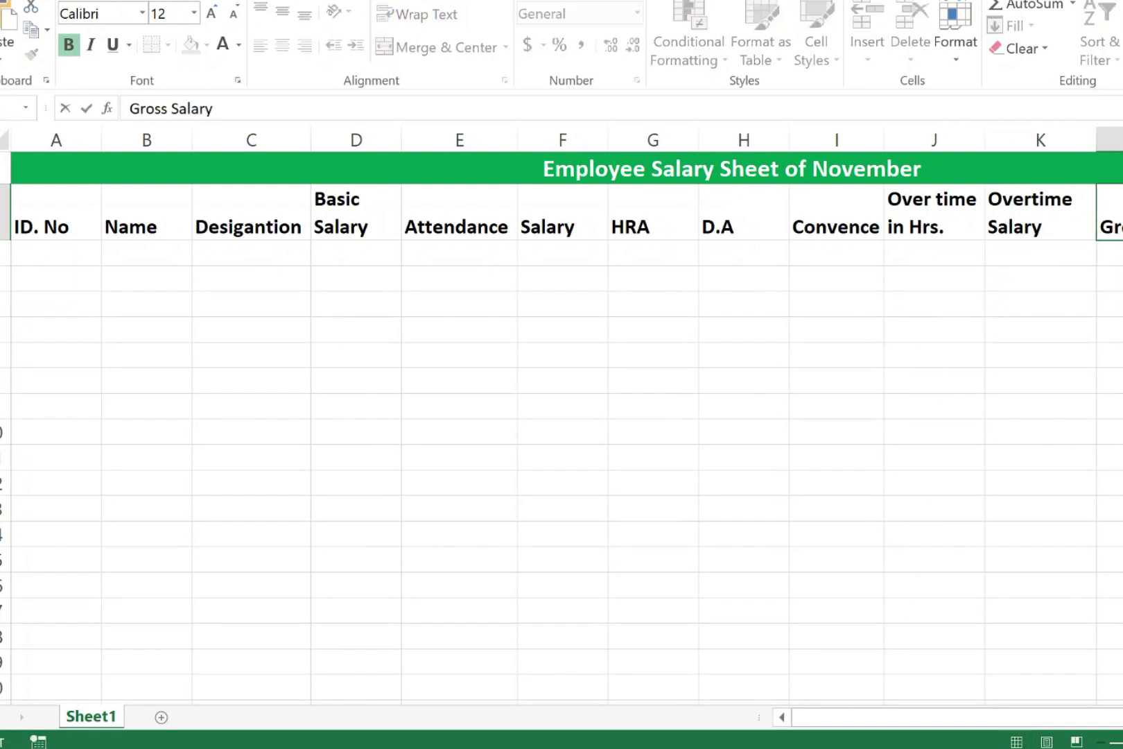
pyautogui.hotkey('alt', 'Return')
pyautogui.click(1110, 380)
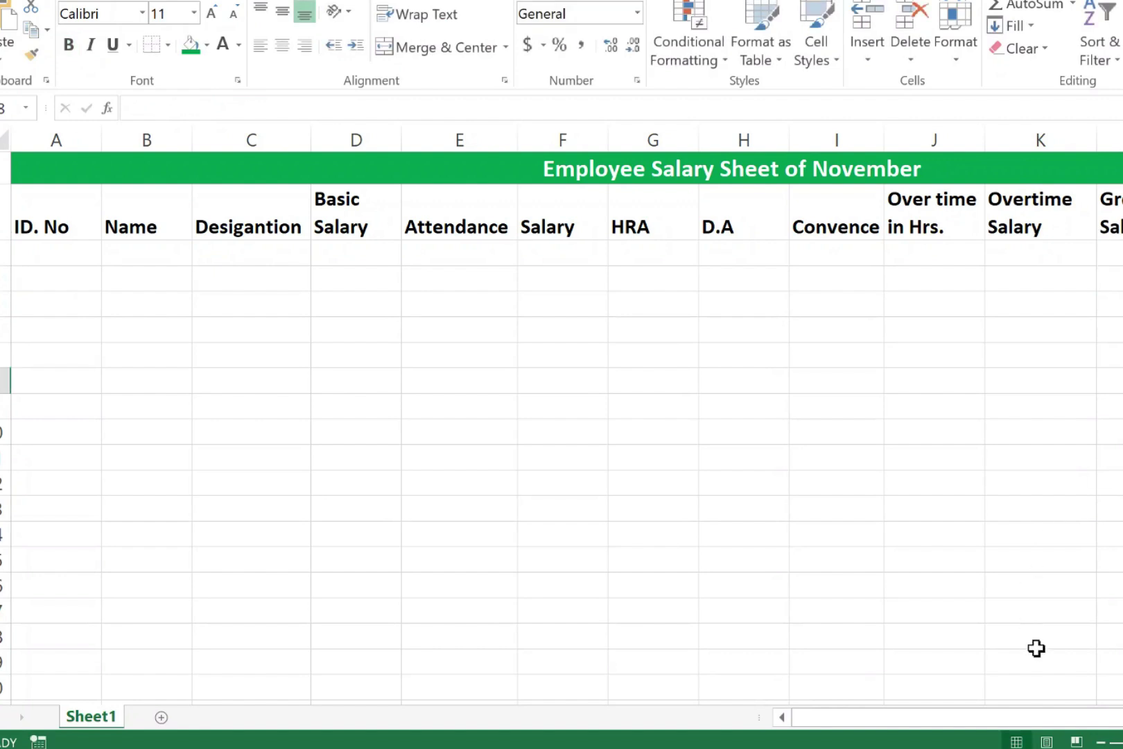
pyautogui.hscroll(3, 1023, 205)
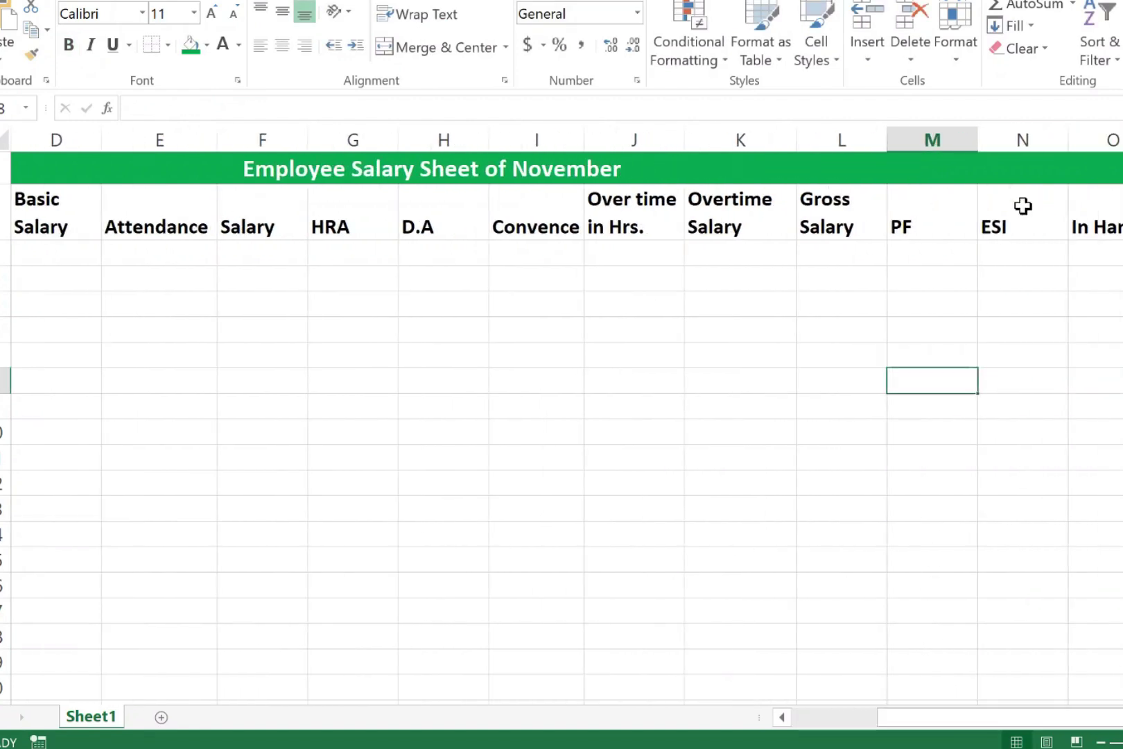
# Step: Split the "In Hand Salary" heading in O2 onto two lines, with "Salary" on the second
pyautogui.click(1022, 205)
pyautogui.click(1096, 211)
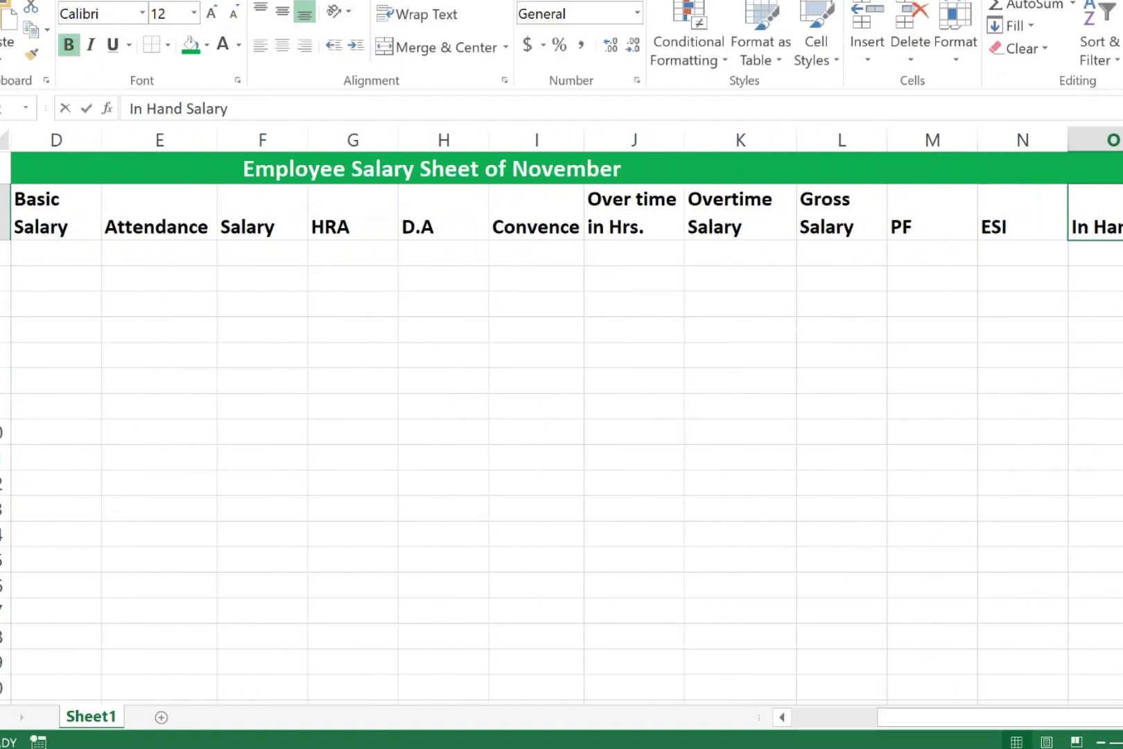
pyautogui.press('F2')
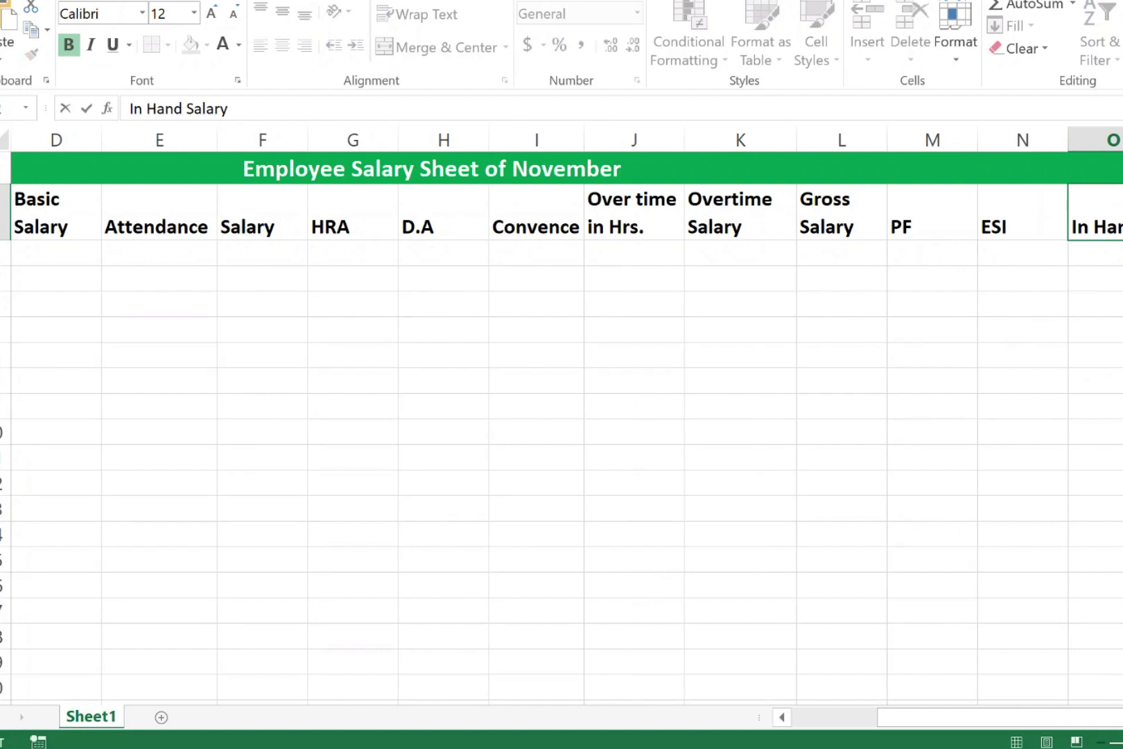
pyautogui.hotkey('alt', 'Return')
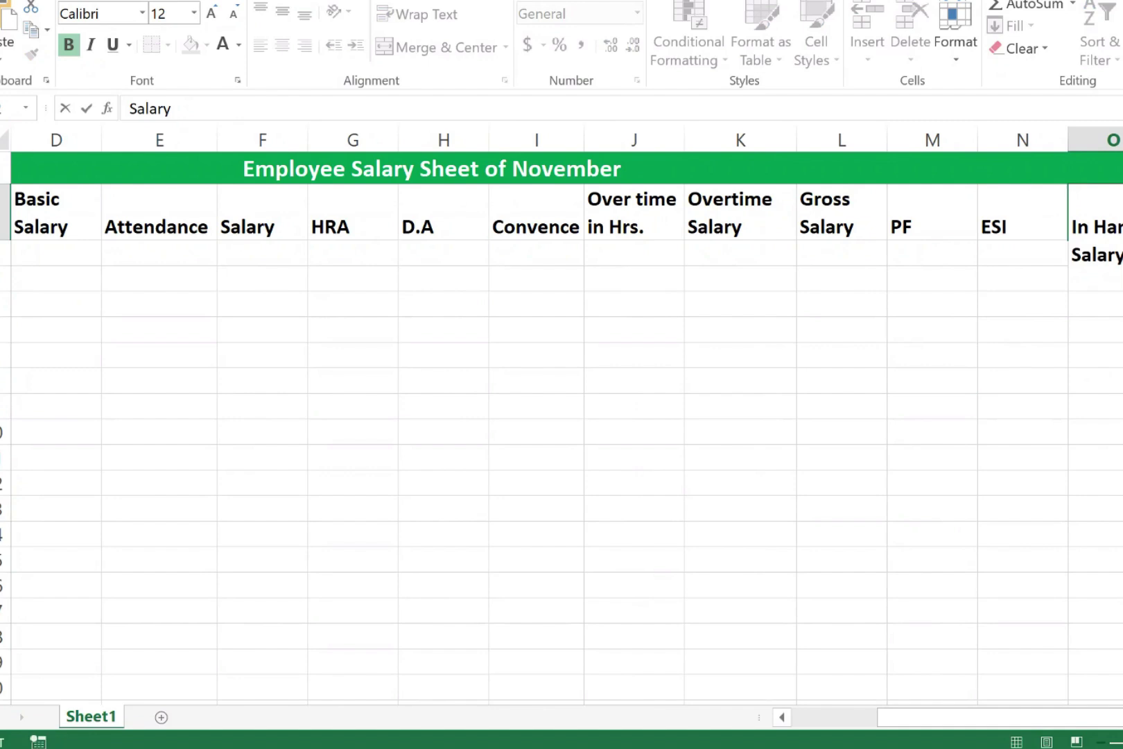
pyautogui.click(1073, 337)
# Step: Apply All Borders to the table range A2:O14, from the heading row down to row 14
pyautogui.moveTo(50, 226); pyautogui.dragTo(629, 534)
pyautogui.moveTo(1027, 718); pyautogui.dragTo(855, 732)
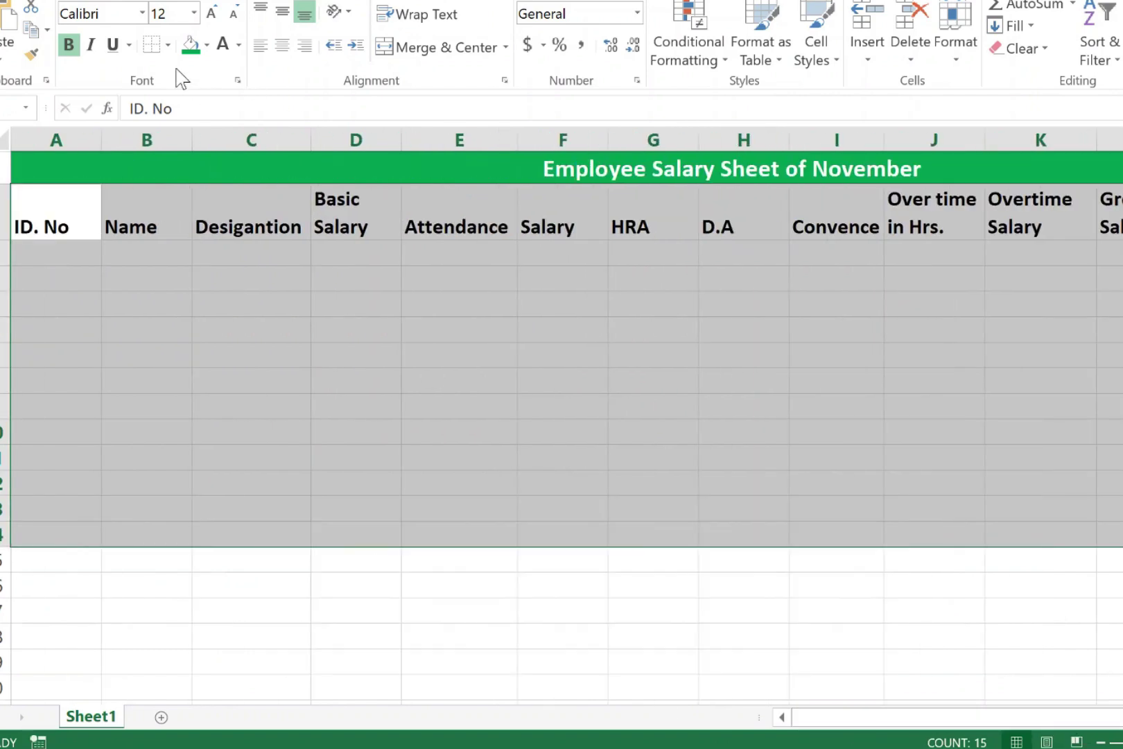
pyautogui.click(167, 45)
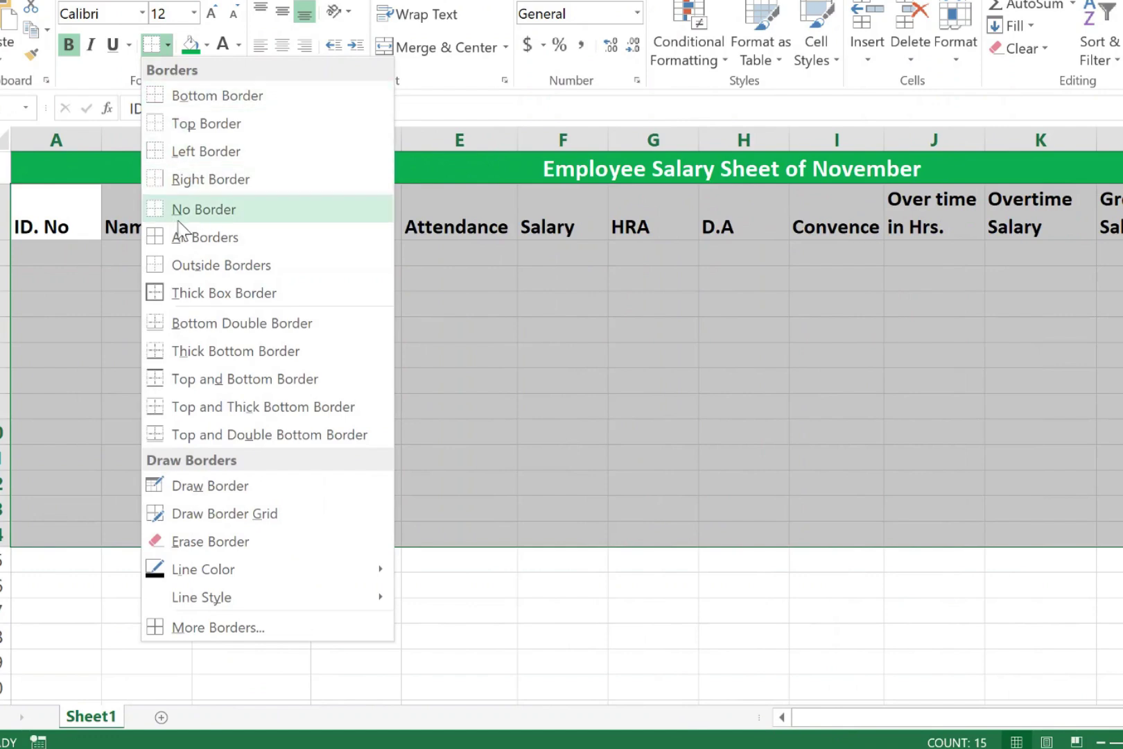
pyautogui.click(236, 239)
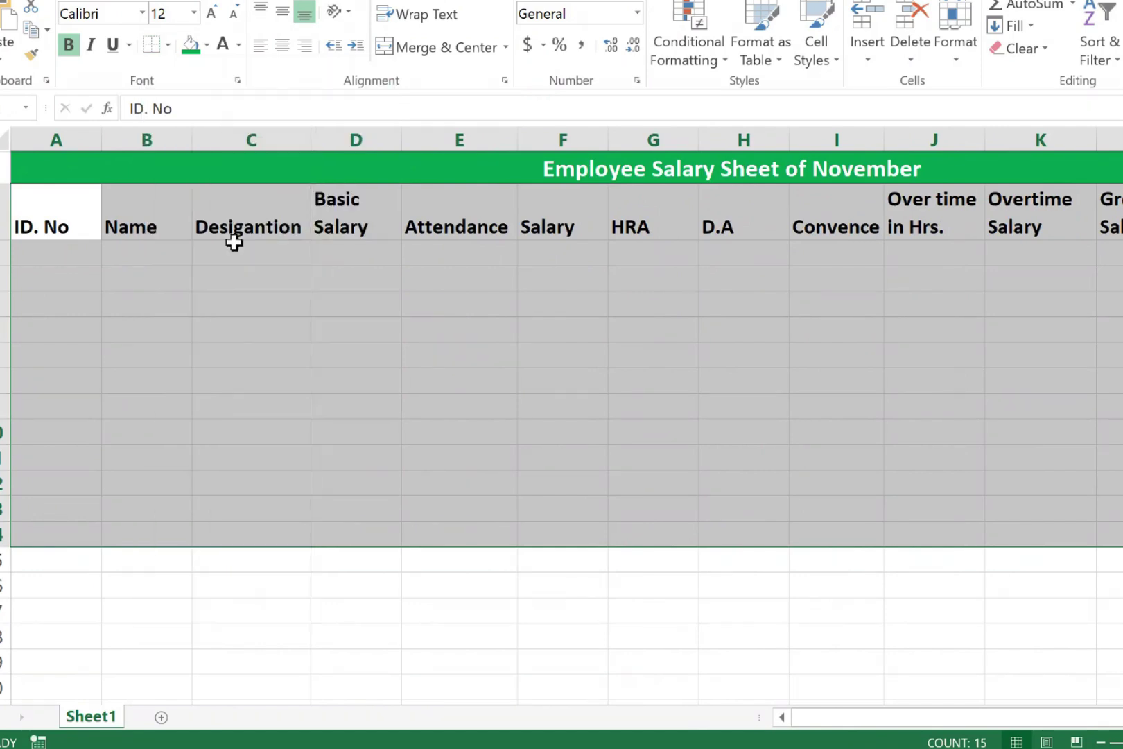
pyautogui.click(248, 281)
# Step: Center the row 2 headings from "ID. No" to "In Hand Salary" both horizontally and vertically
pyautogui.moveTo(62, 220); pyautogui.dragTo(1083, 208)
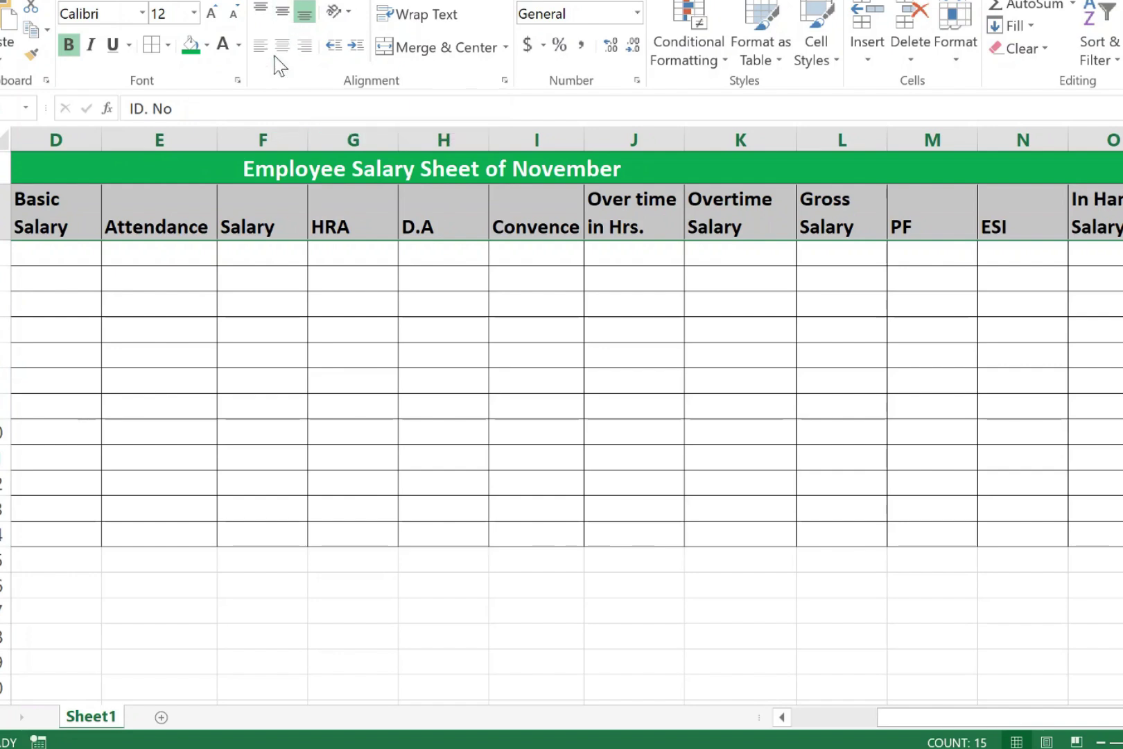
pyautogui.click(286, 48)
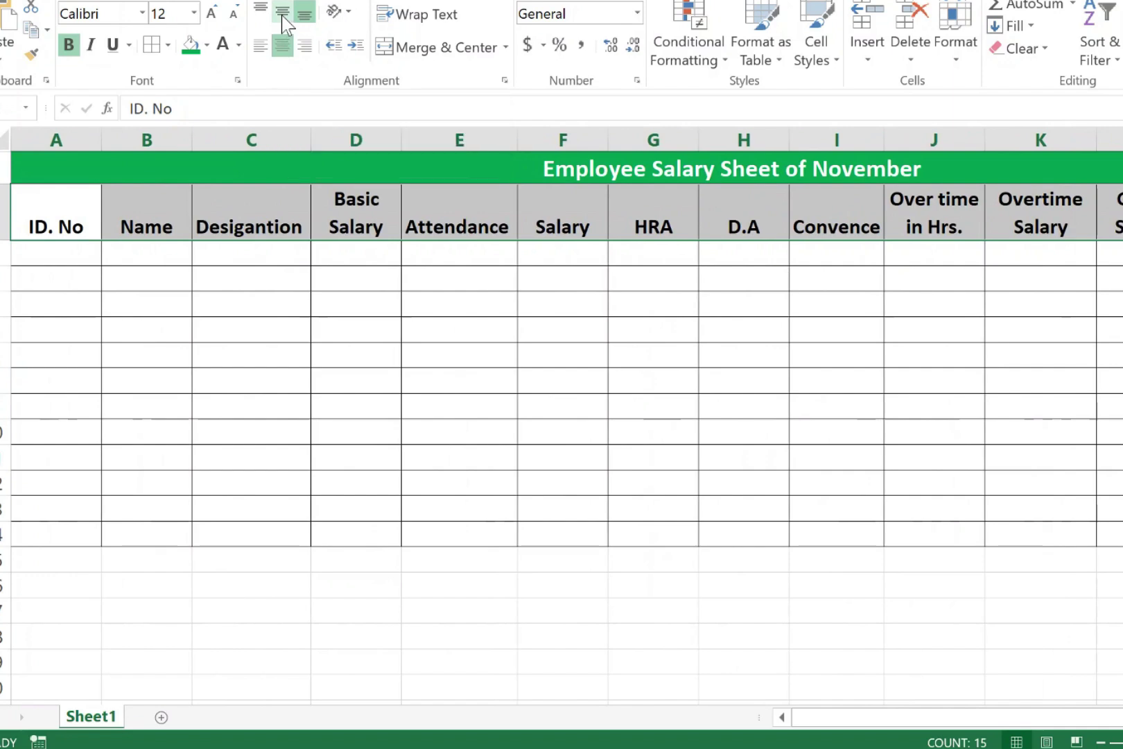
pyautogui.click(283, 16)
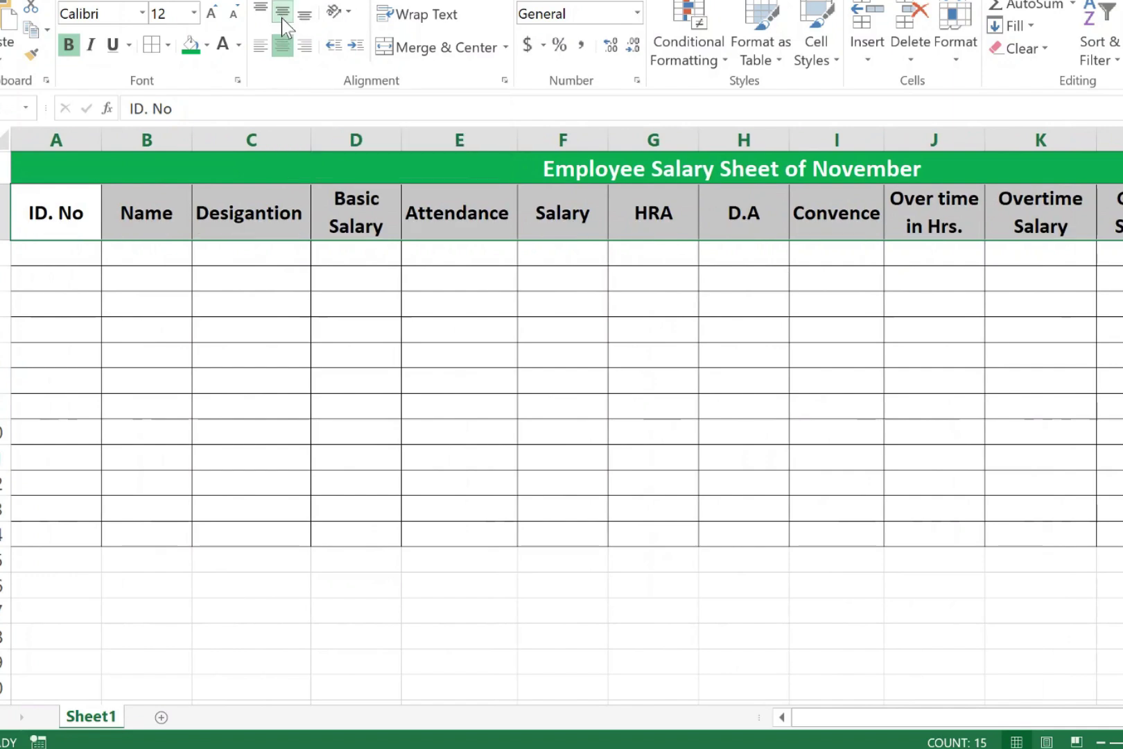
pyautogui.click(66, 256)
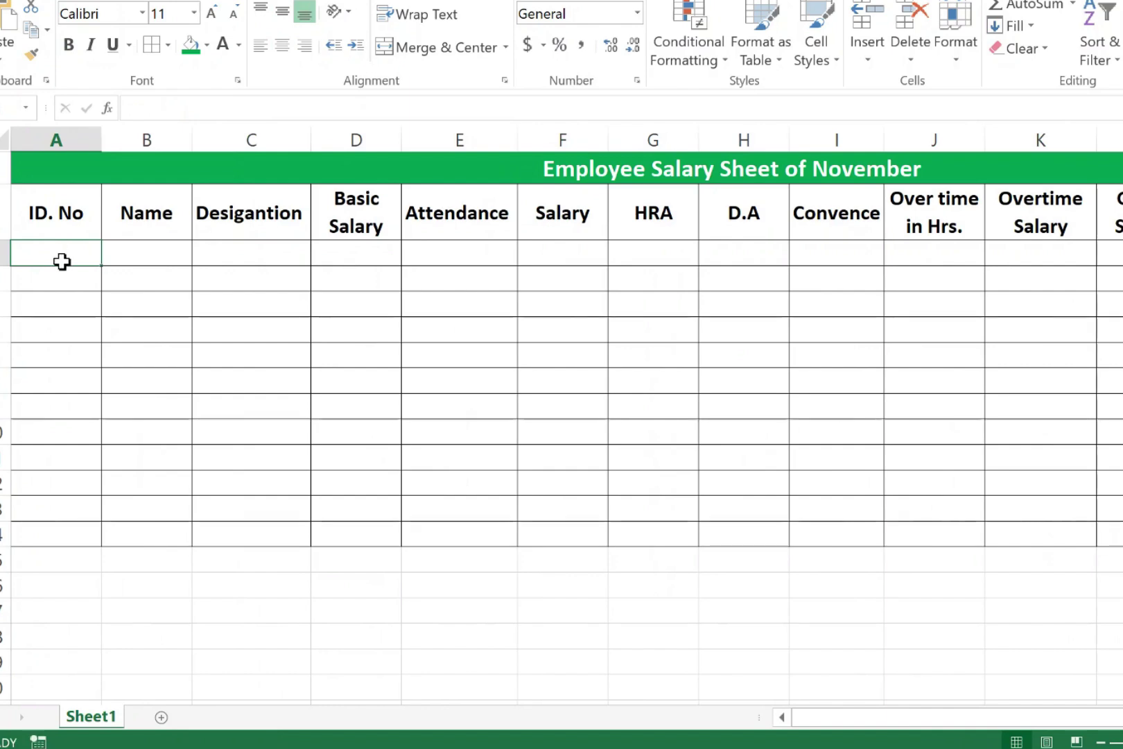
# Step: Enter the first employee ID in A3 and fill the ID series down through A14
pyautogui.moveTo(60, 260); pyautogui.dragTo(35, 539)
pyautogui.moveTo(56, 265); pyautogui.dragTo(38, 531)
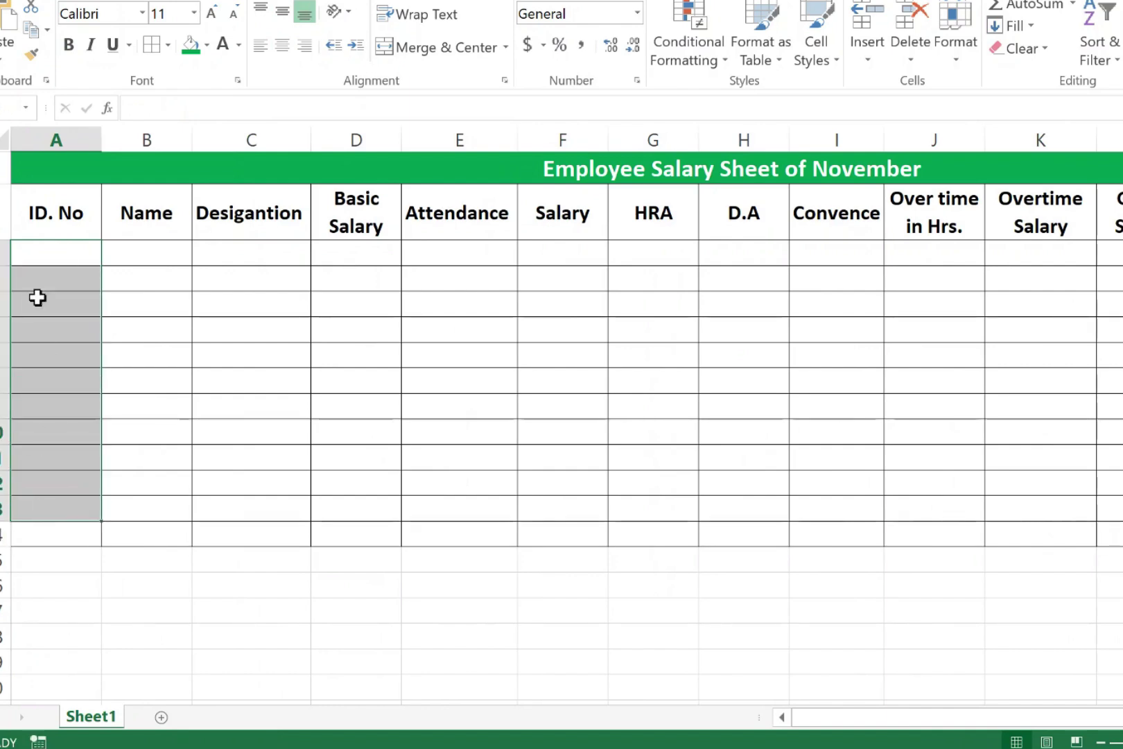
pyautogui.click(38, 253)
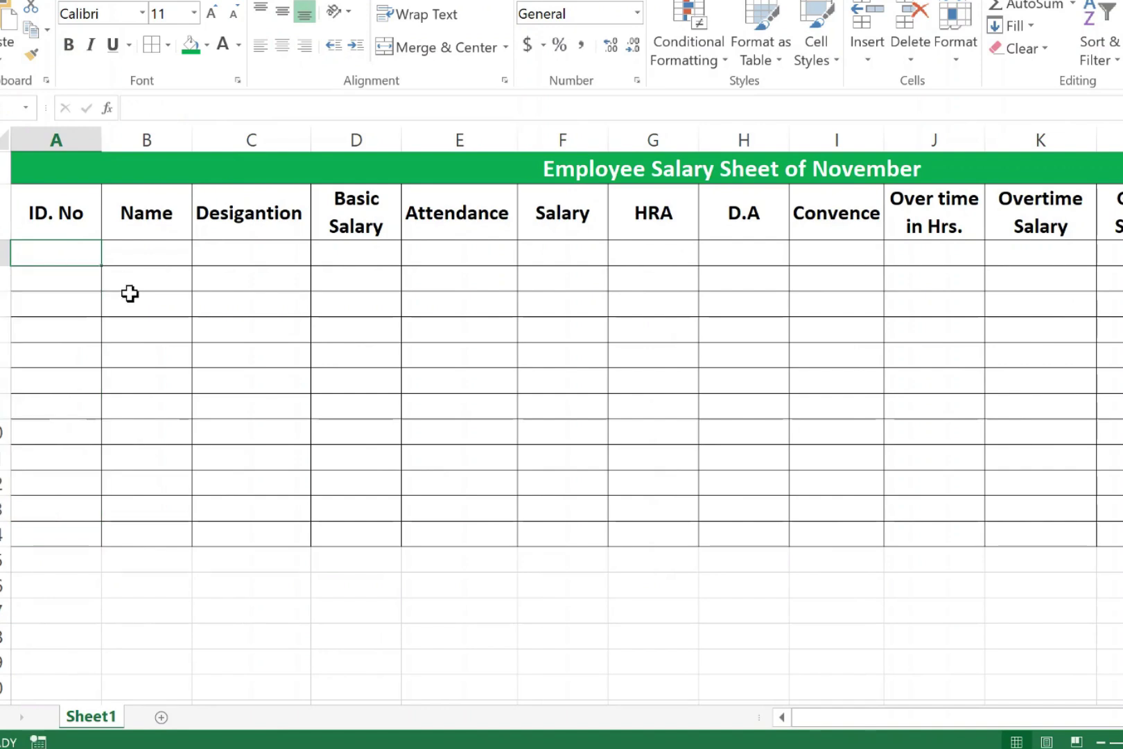
pyautogui.write('I1001')
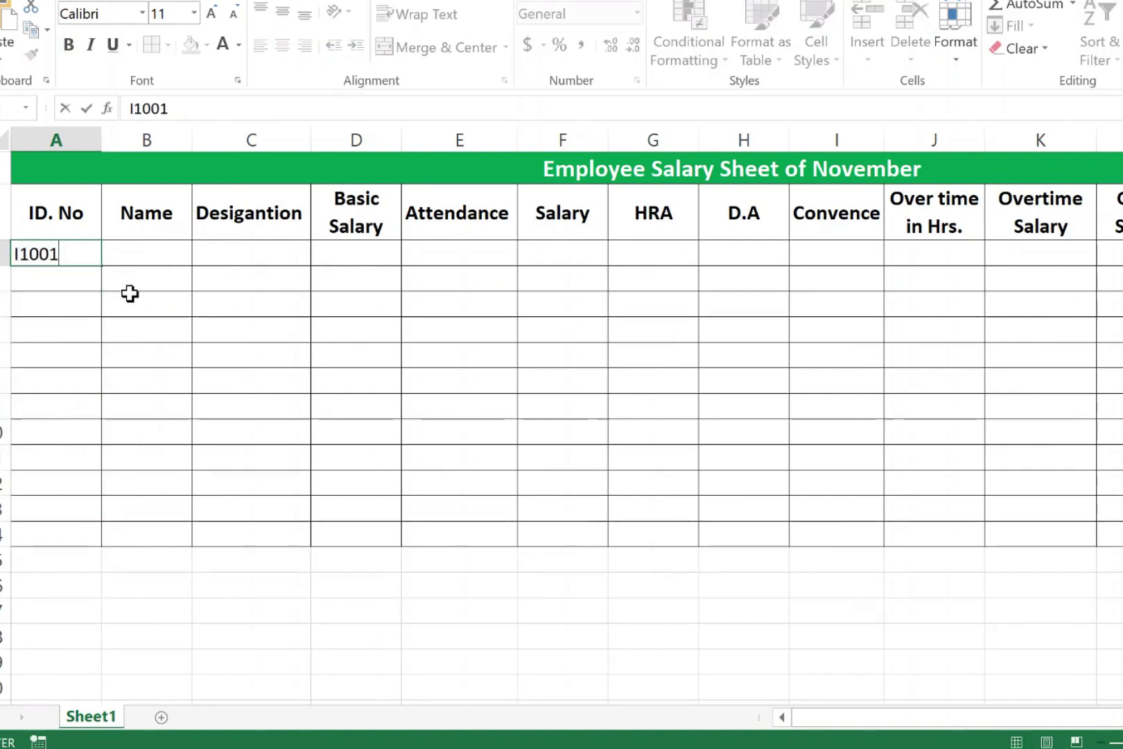
pyautogui.press('Return')
pyautogui.click(80, 254)
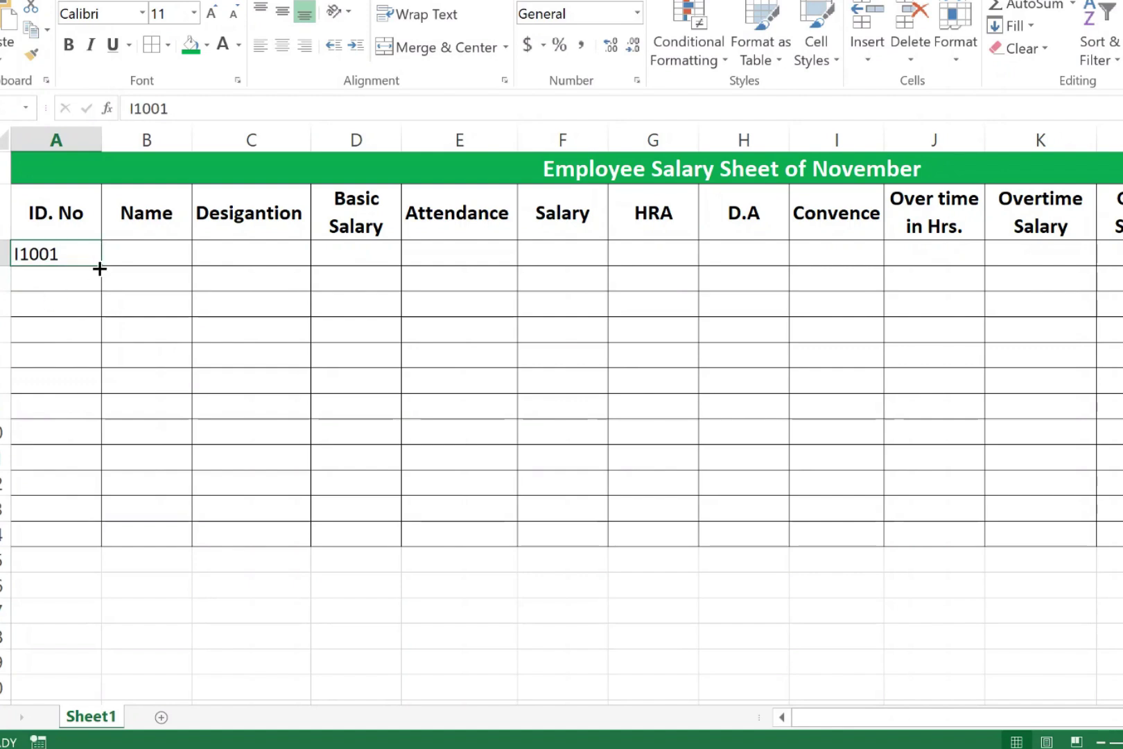
pyautogui.moveTo(101, 268)
pyautogui.mouseDown()
pyautogui.moveTo(68, 539)
pyautogui.moveTo(45, 393)
pyautogui.moveTo(83, 260)
pyautogui.mouseUp()
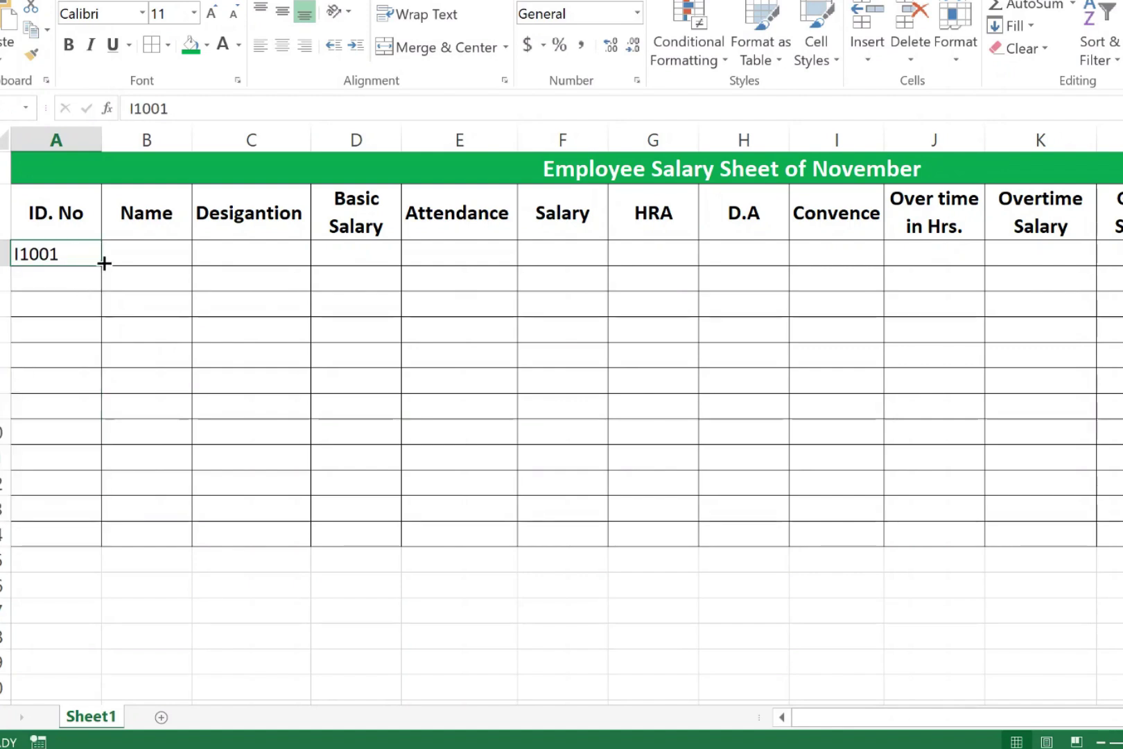
pyautogui.moveTo(99, 268); pyautogui.dragTo(99, 268)
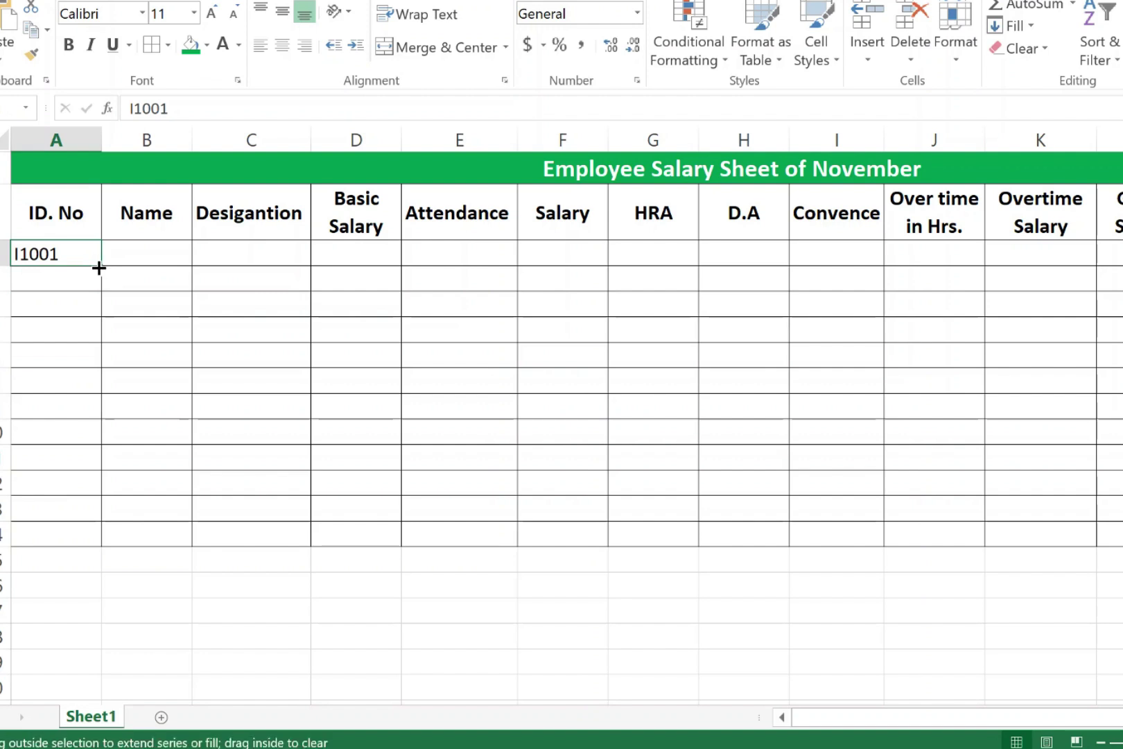
pyautogui.moveTo(99, 267); pyautogui.dragTo(101, 547)
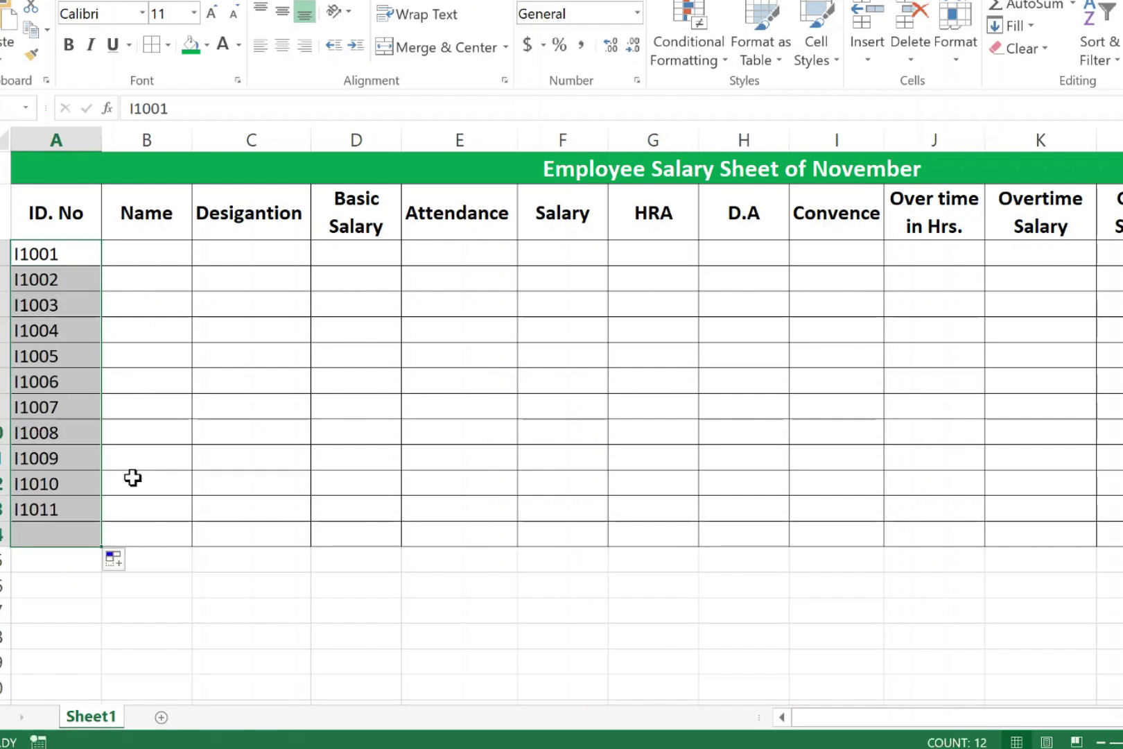
pyautogui.click(151, 255)
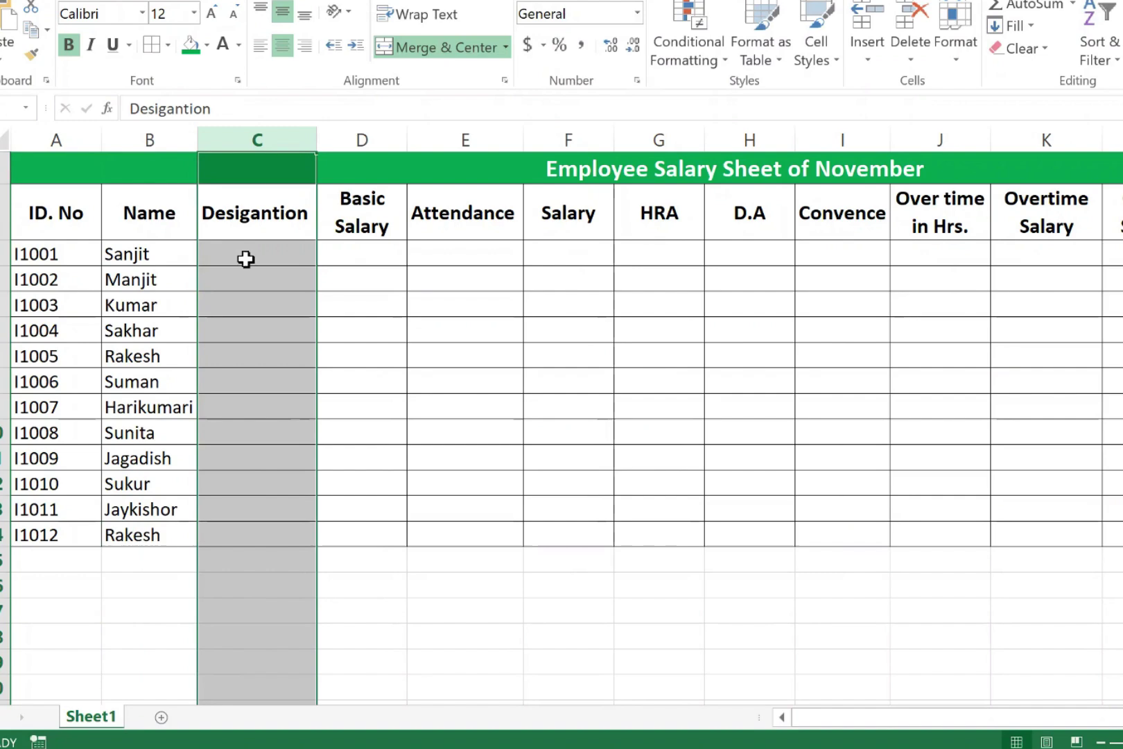
# Step: Enter IT as the first employee's designation in C3
pyautogui.click(291, 329)
pyautogui.moveTo(267, 253); pyautogui.dragTo(273, 540)
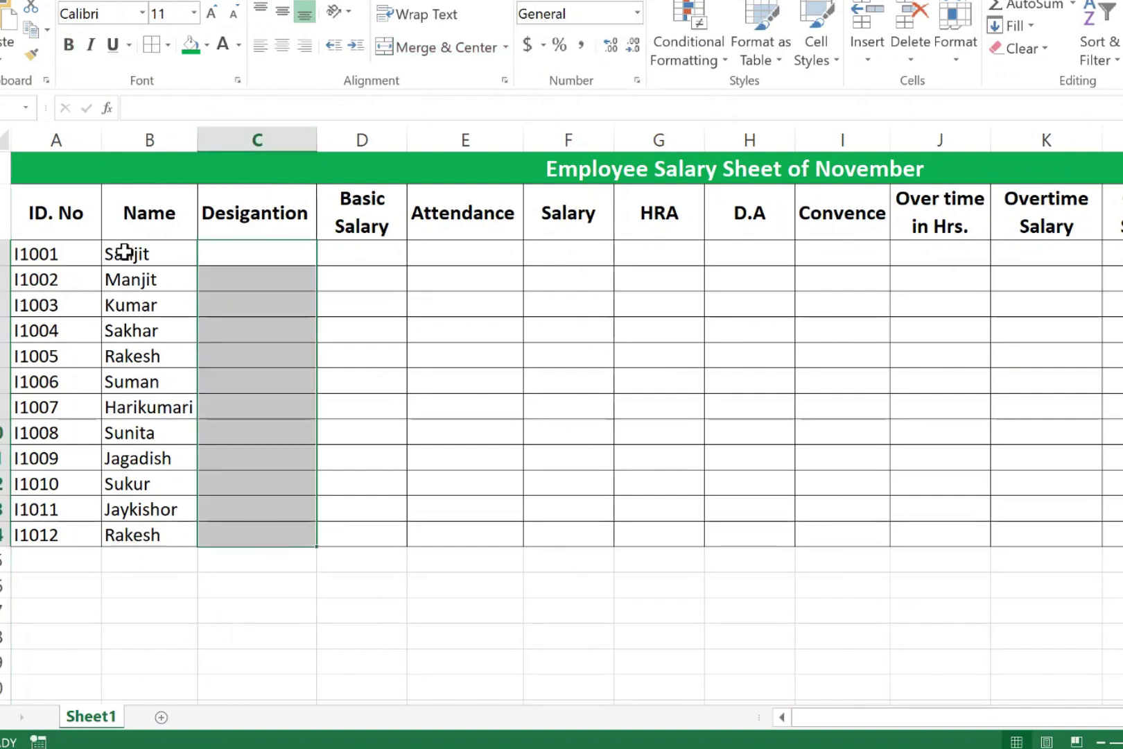
pyautogui.moveTo(124, 251); pyautogui.dragTo(253, 536)
pyautogui.click(244, 260)
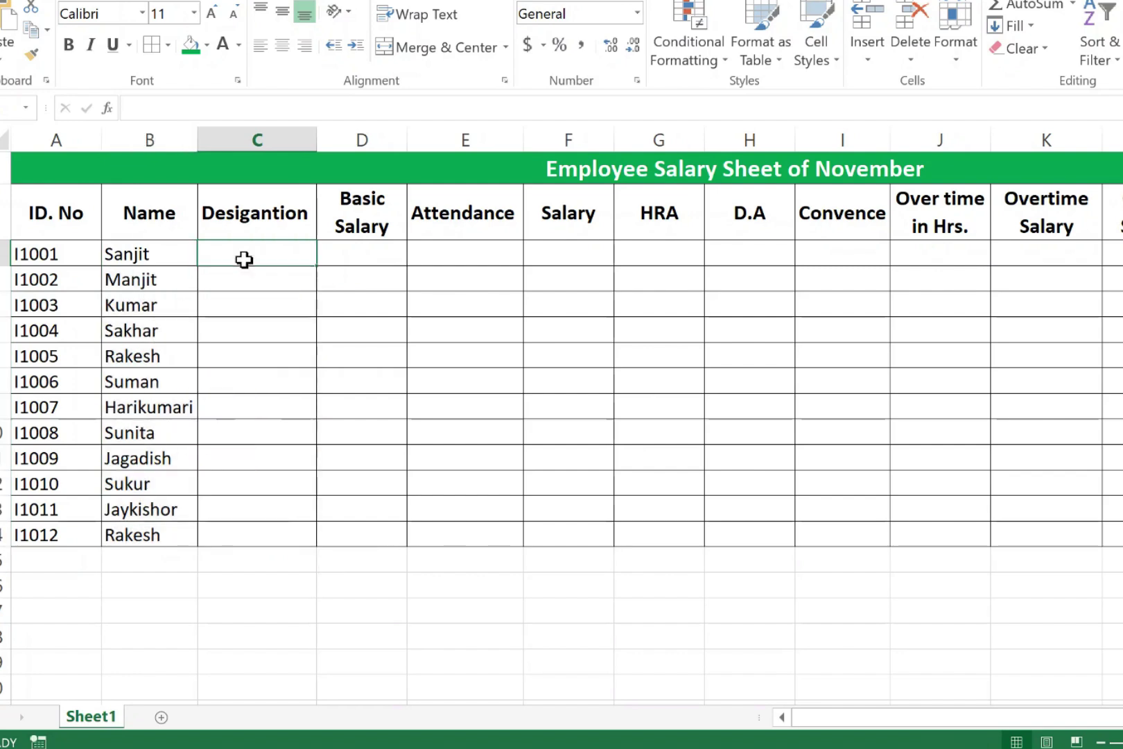
pyautogui.write('IT')
pyautogui.press('Return')
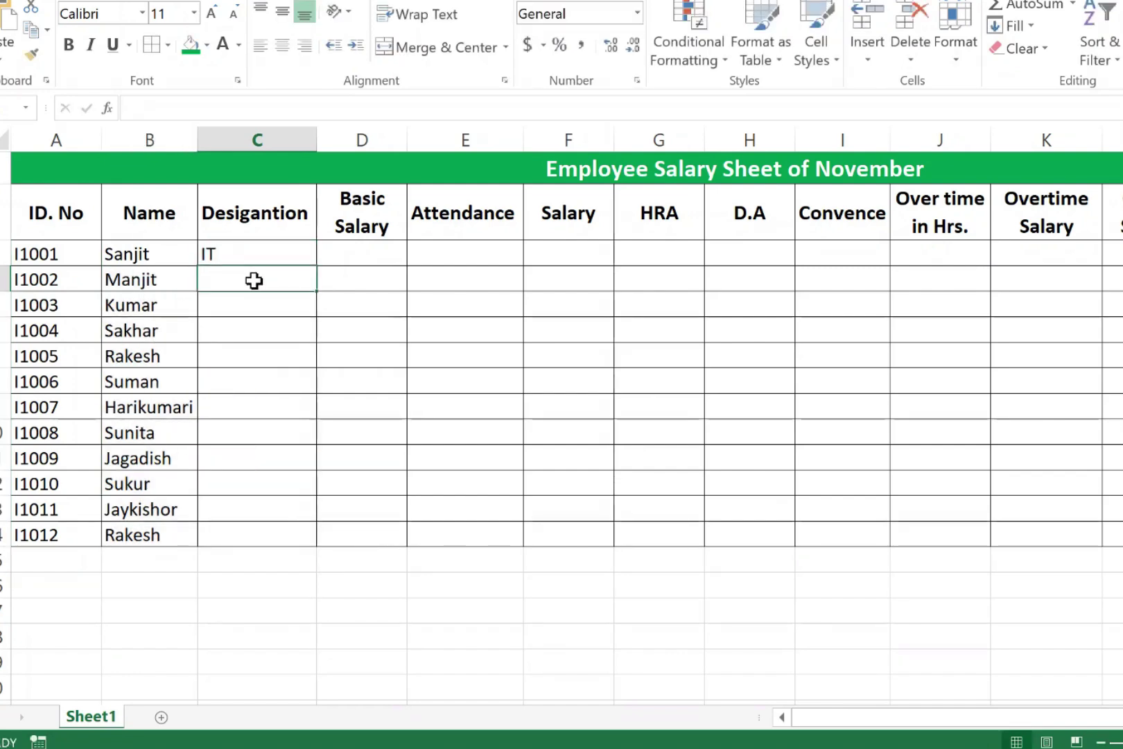
# Step: Enter "Officer" as the designation in C4, with only the first letter capitalized
pyautogui.write('OFFicer')
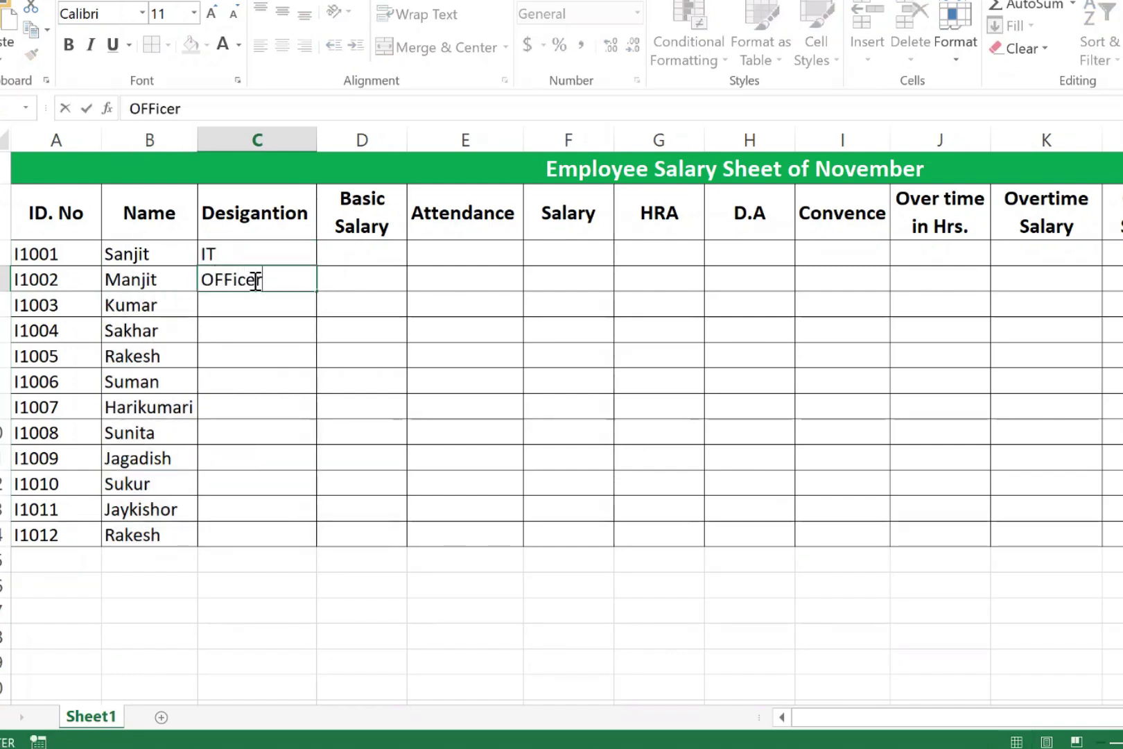
pyautogui.press('Return')
pyautogui.click(220, 278)
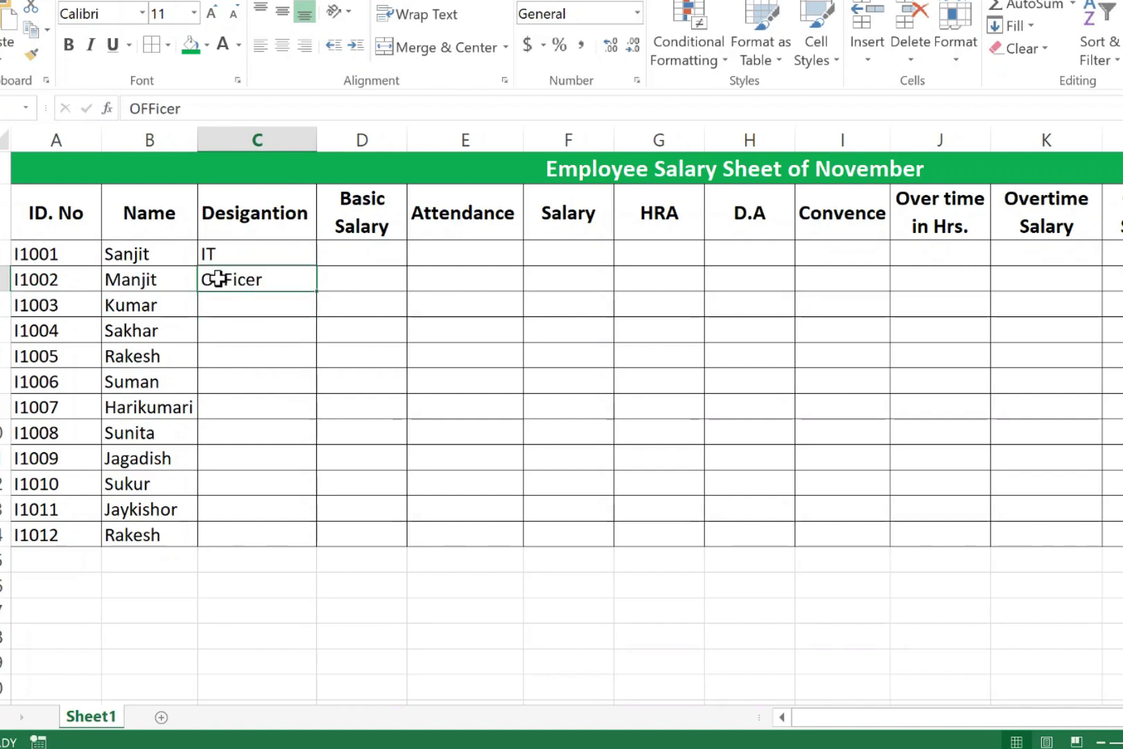
pyautogui.doubleClick(225, 280)
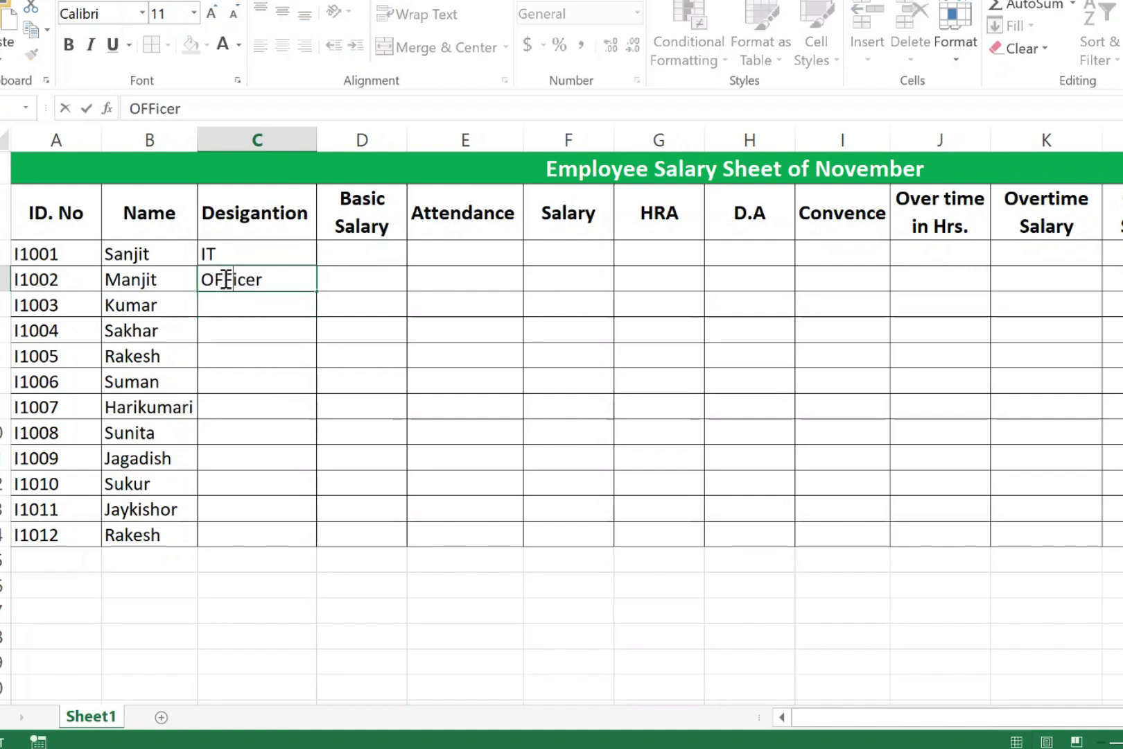
pyautogui.press('BackSpace')
pyautogui.press('BackSpace')
pyautogui.write('ff')
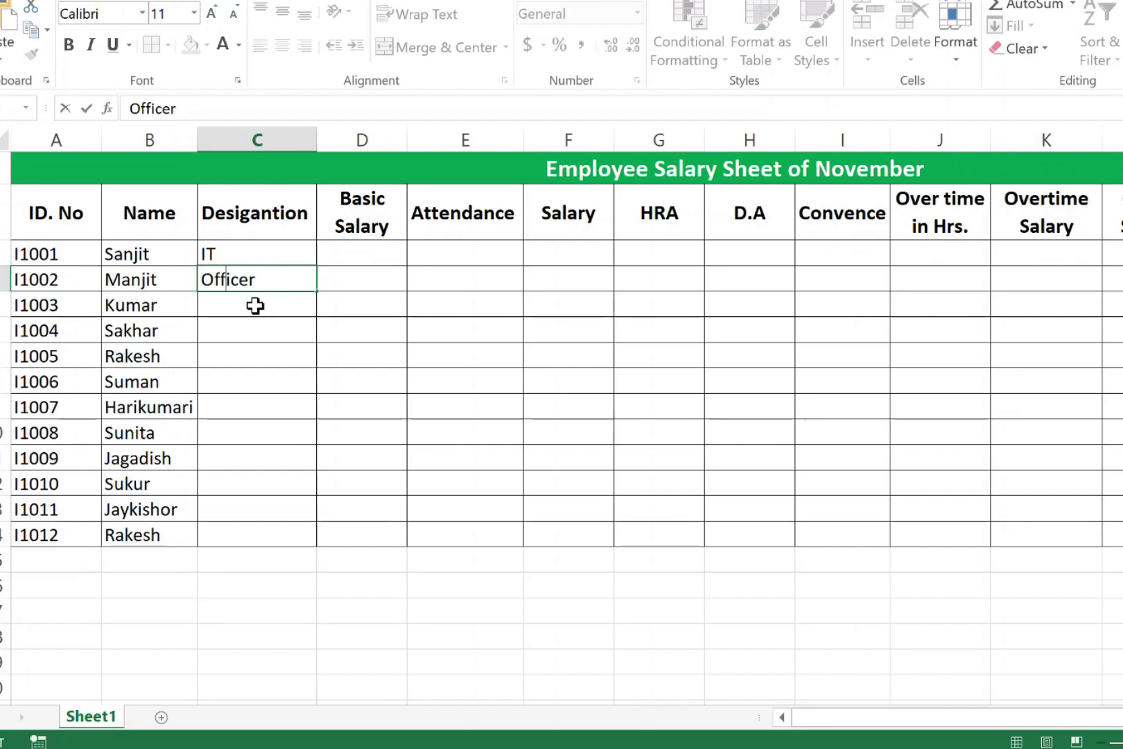
# Step: Enter the designations Account in C5 and Helper in C6
pyautogui.click(251, 303)
pyautogui.write('Accoun')
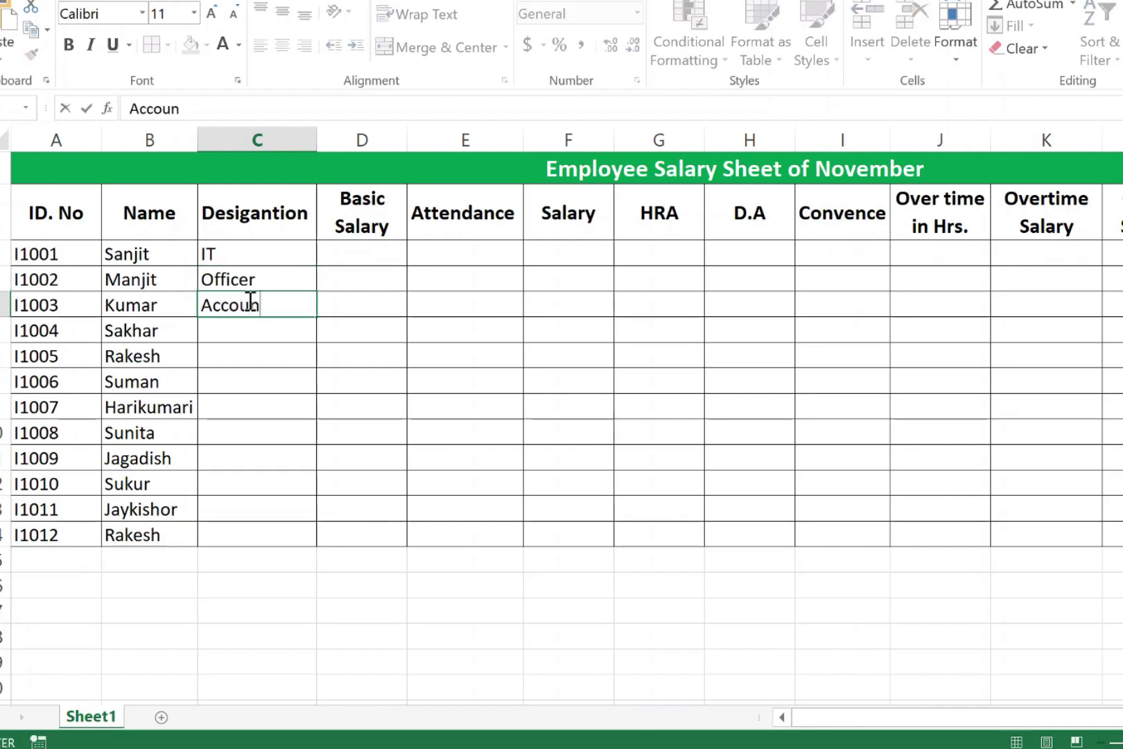
pyautogui.write('t')
pyautogui.press('Return')
pyautogui.write('Helper')
pyautogui.press('Return')
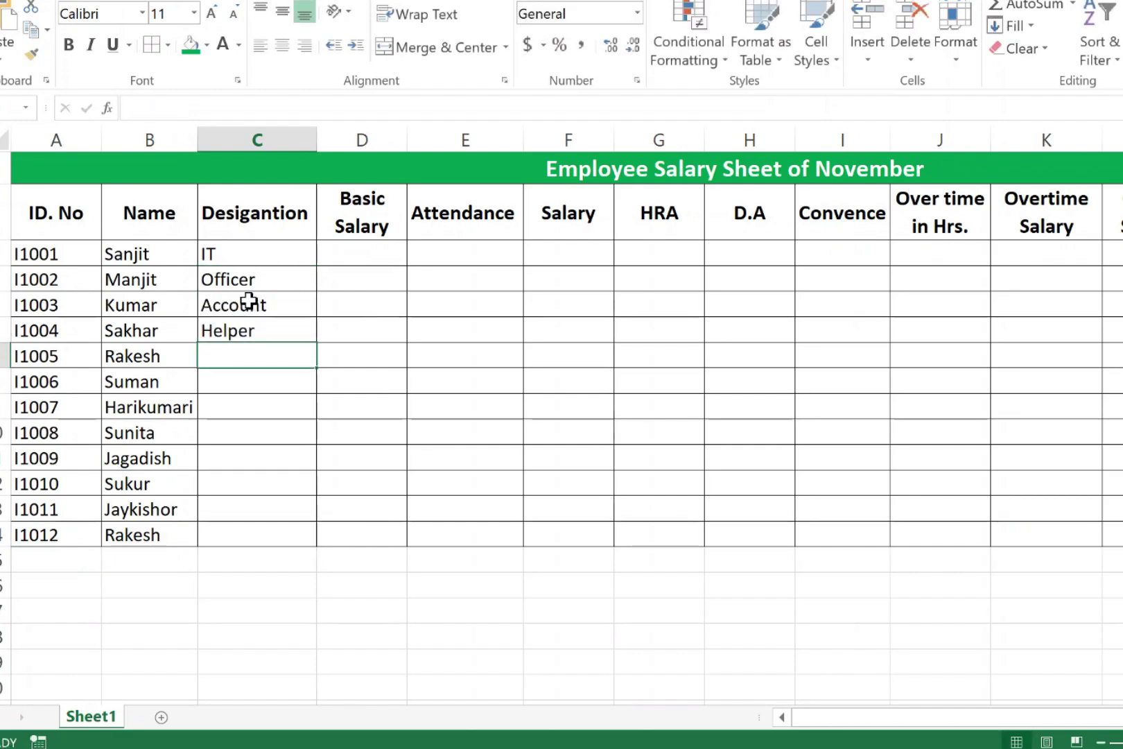
# Step: Enter the designations IT, Account and Helper in C7, C8 and C9
pyautogui.write('IT')
pyautogui.press('Return')
pyautogui.write('A')
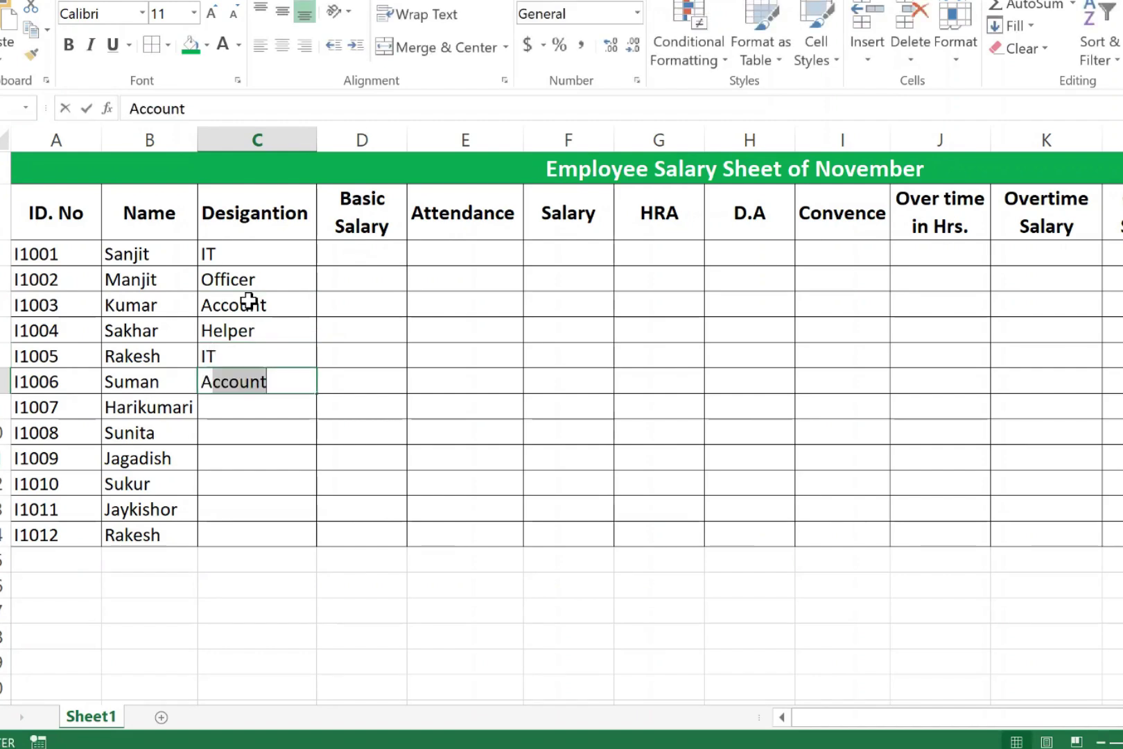
pyautogui.press('Return')
pyautogui.write('Helper')
pyautogui.press('Return')
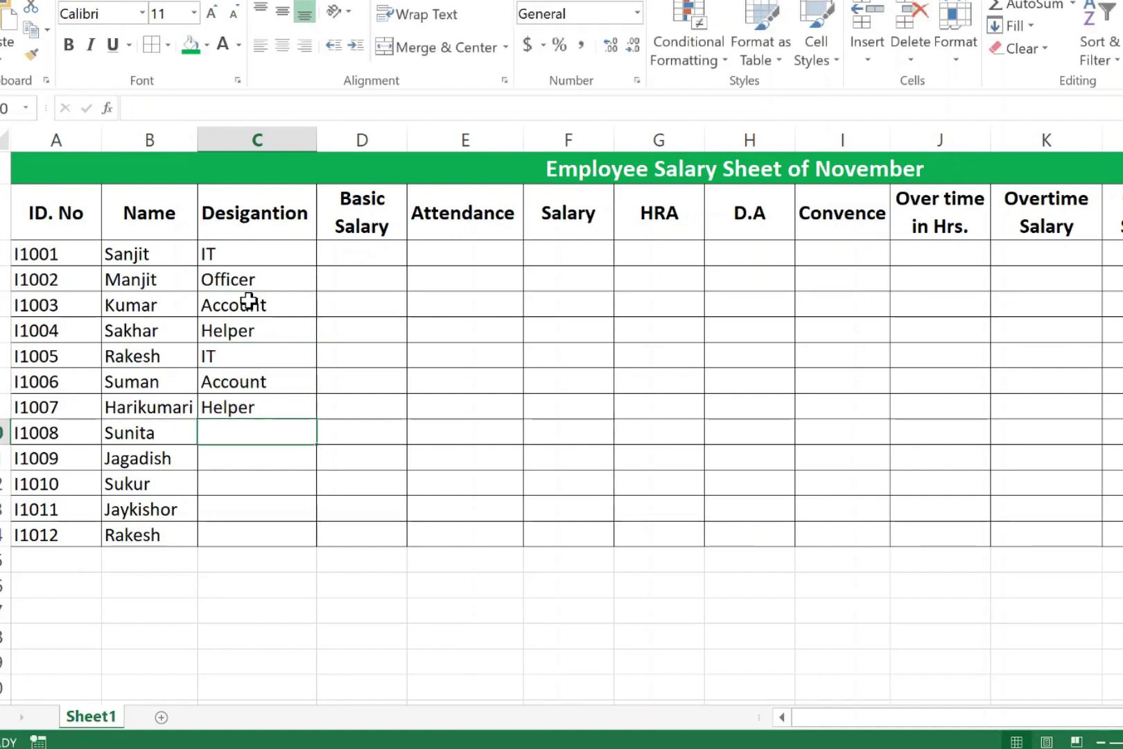
# Step: Enter the designations Guard in C10 and Officer in C11
pyautogui.write('Guard')
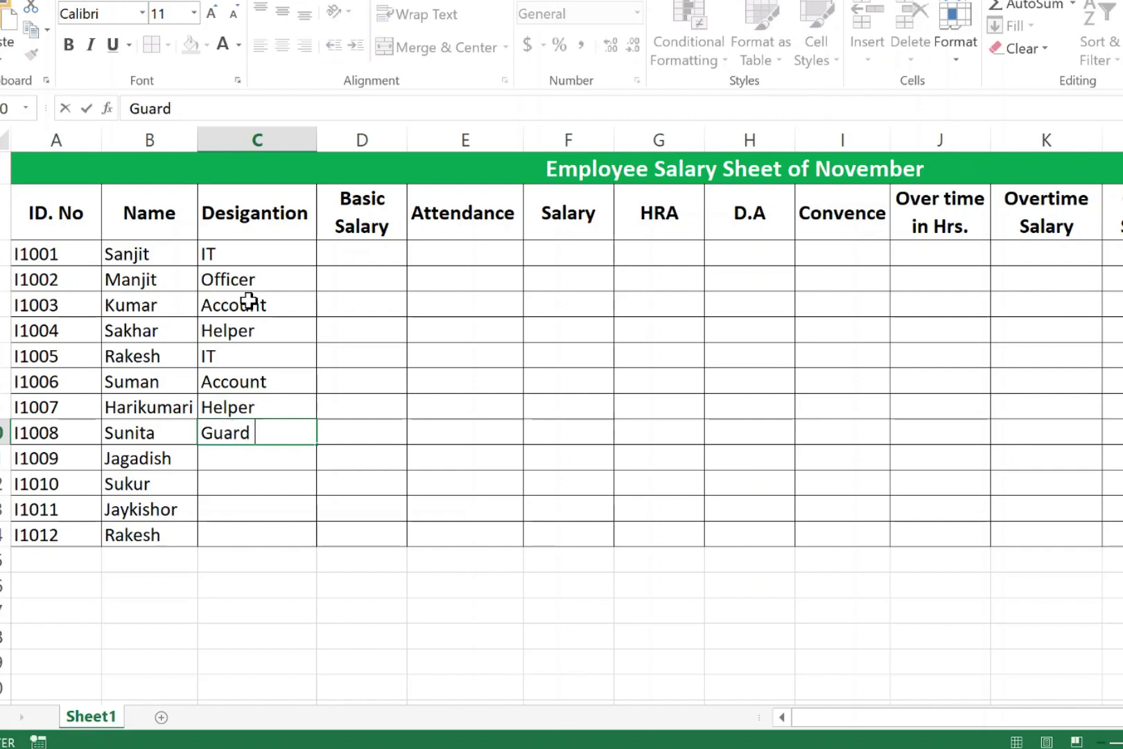
pyautogui.press('Return')
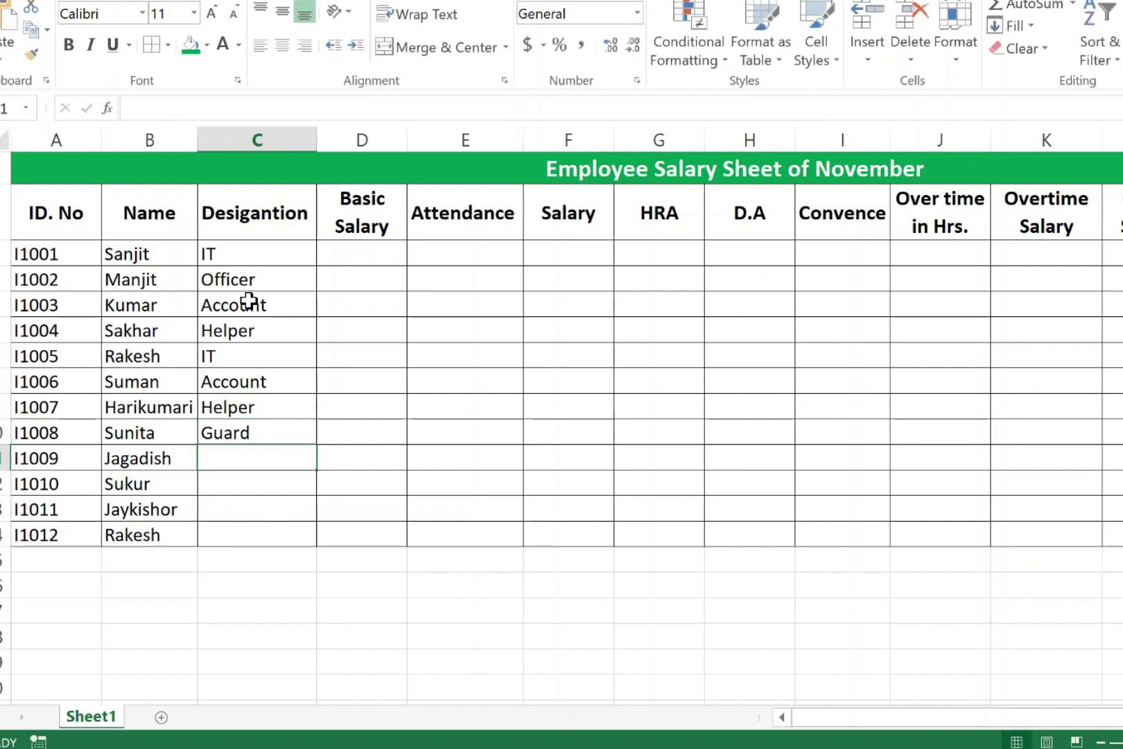
pyautogui.write('O')
pyautogui.press('Return')
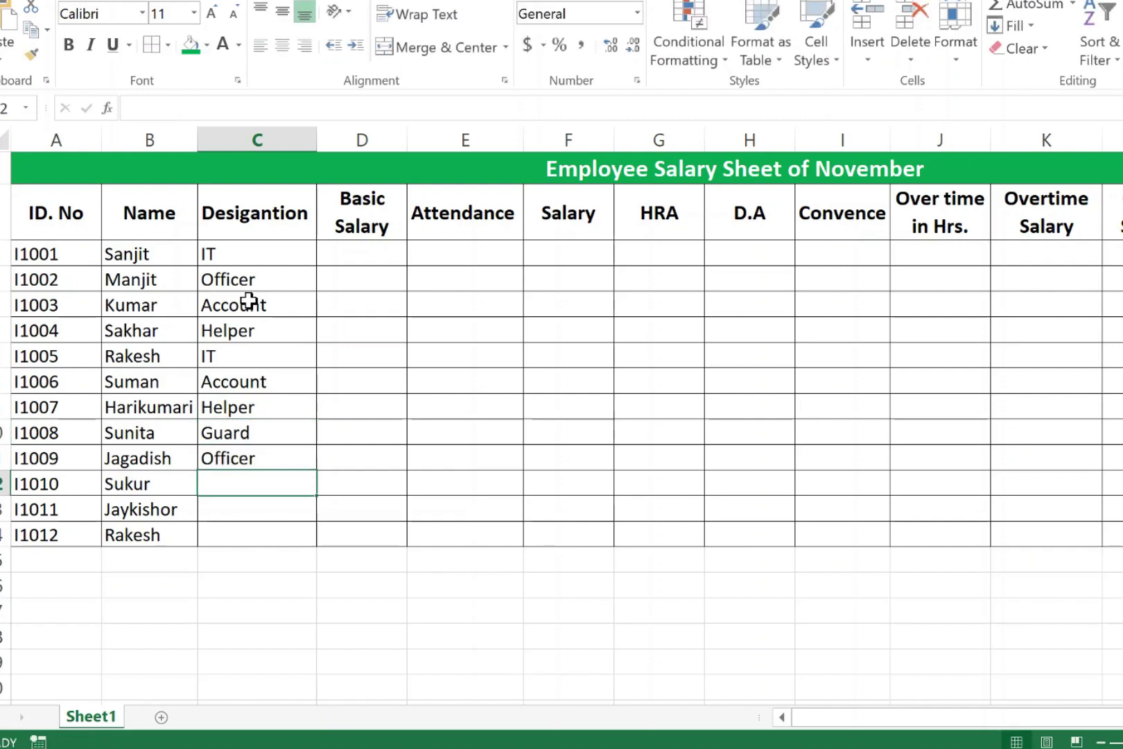
# Step: Complete the designation column with Account, Helper and Guard in C12, C13 and C14
pyautogui.write('A')
pyautogui.press('Return')
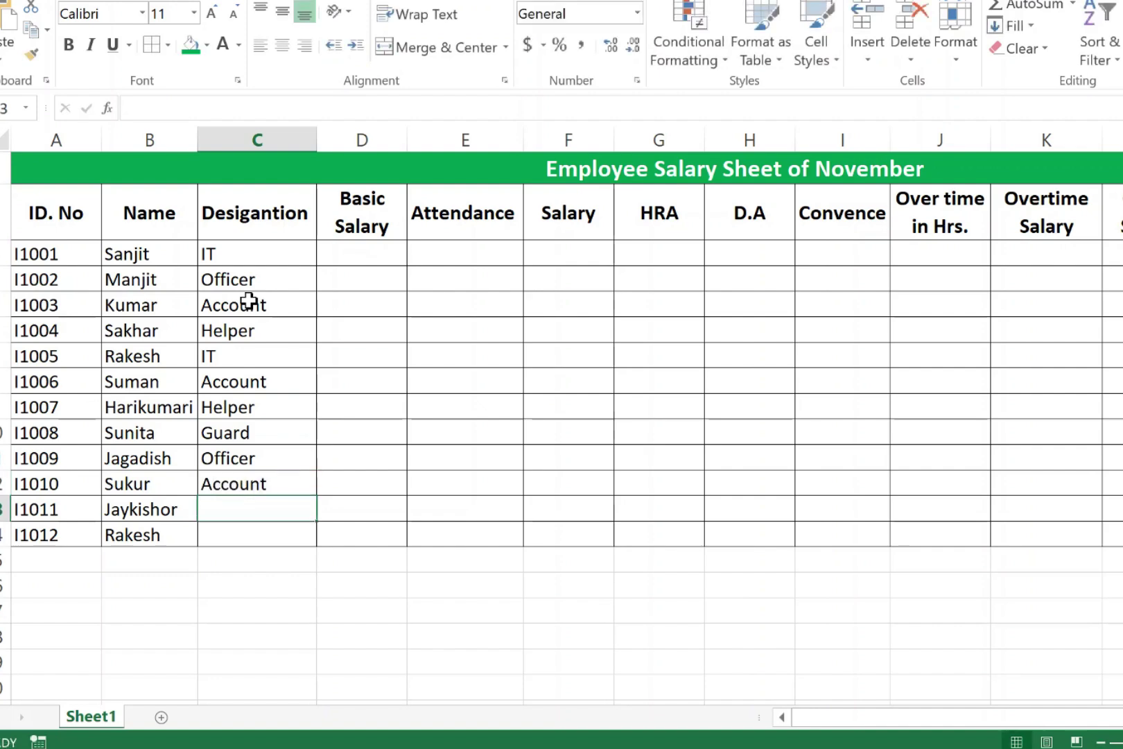
pyautogui.write('H')
pyautogui.press('Return')
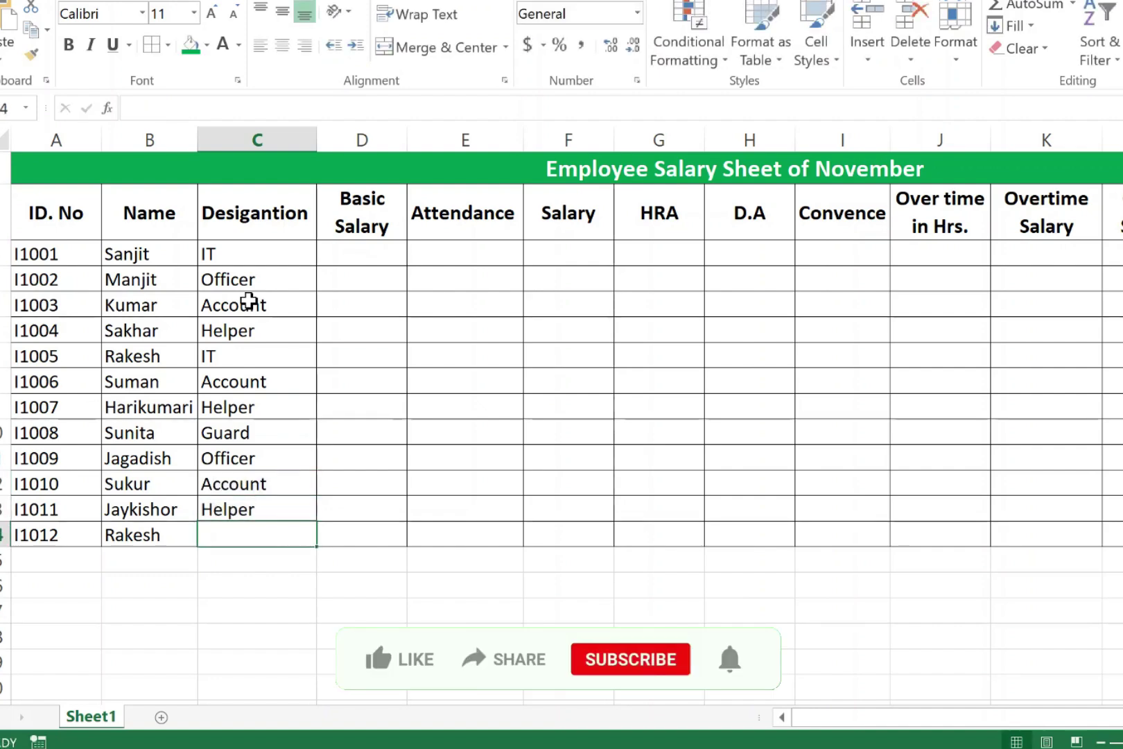
pyautogui.write('G')
pyautogui.press('Return')
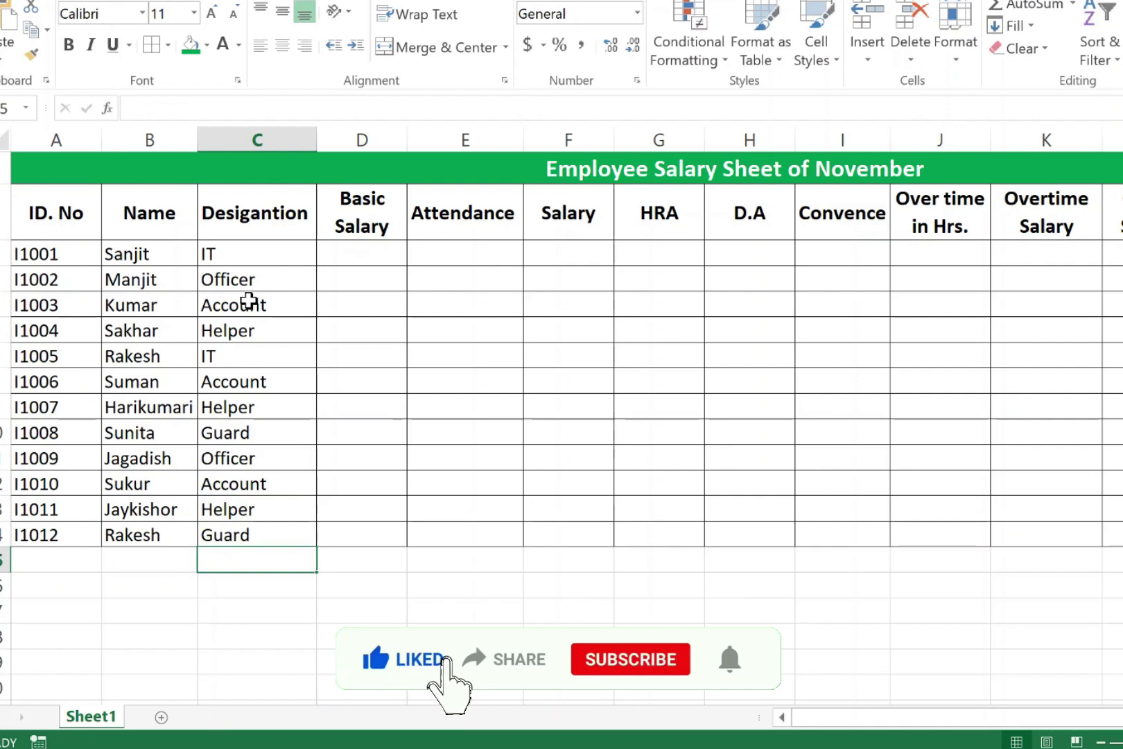
pyautogui.moveTo(366, 261); pyautogui.dragTo(376, 536)
pyautogui.moveTo(371, 252); pyautogui.dragTo(365, 545)
pyautogui.moveTo(364, 258); pyautogui.dragTo(351, 541)
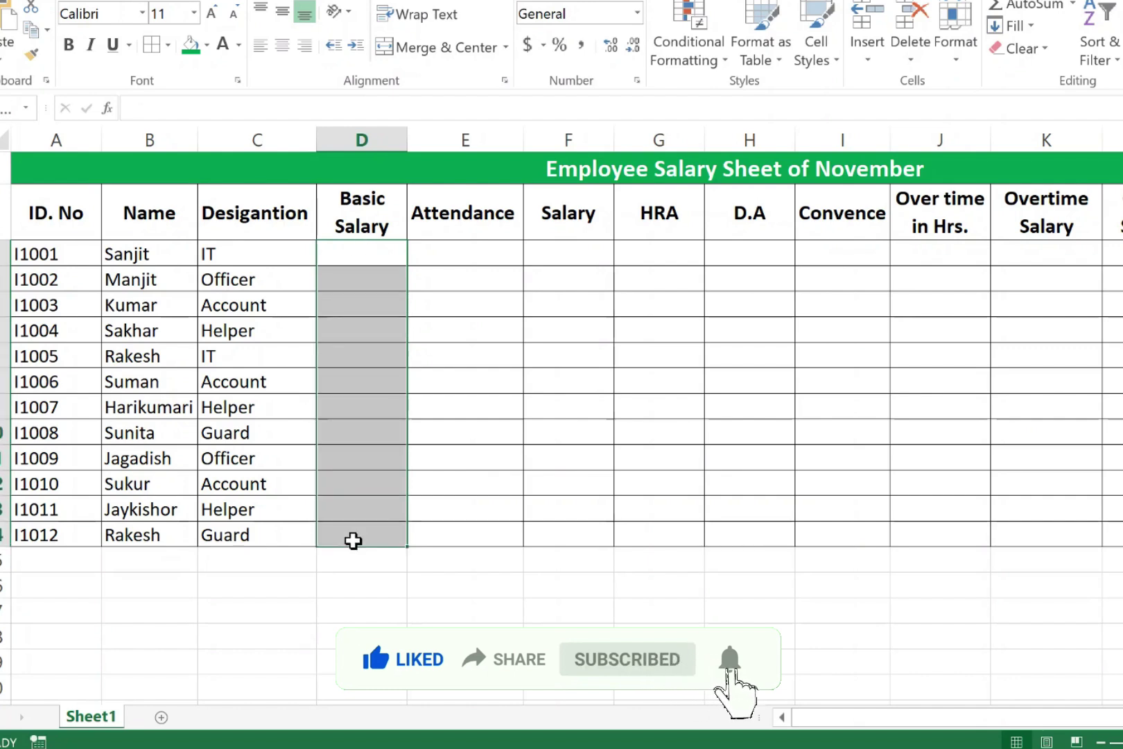
pyautogui.click(359, 249)
pyautogui.click(151, 258)
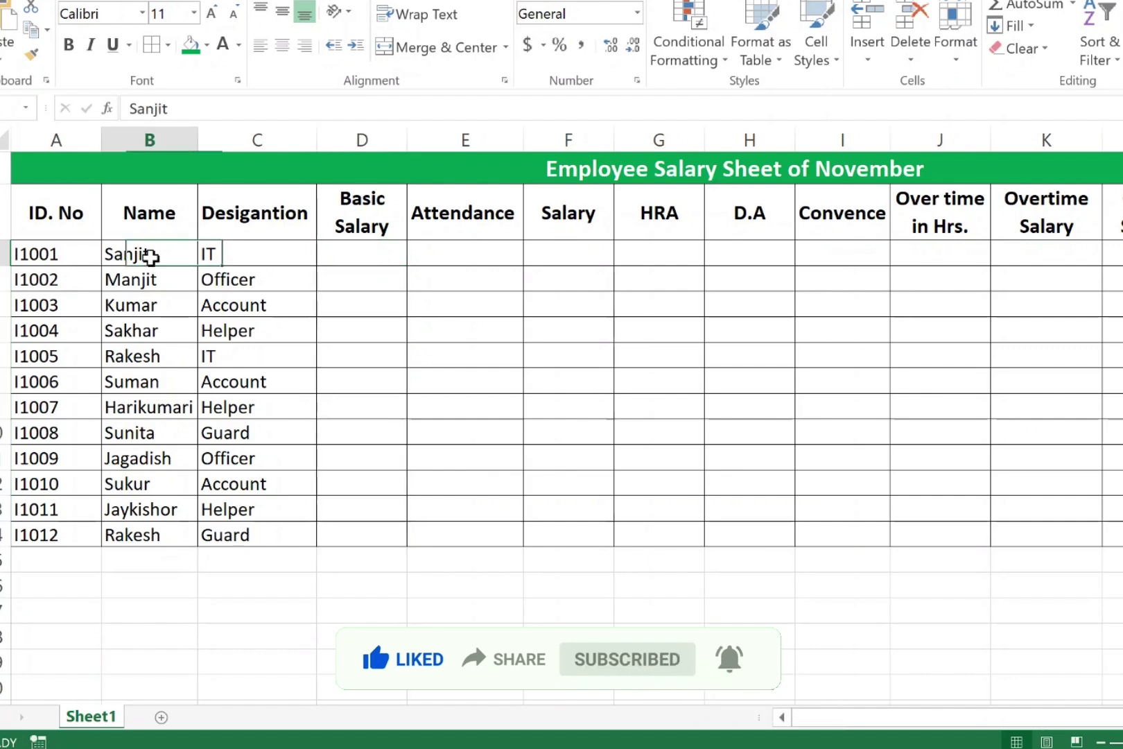
pyautogui.click(237, 256)
# Step: Enter the basic salaries 40000 in D3 and 45000 in D4
pyautogui.click(380, 258)
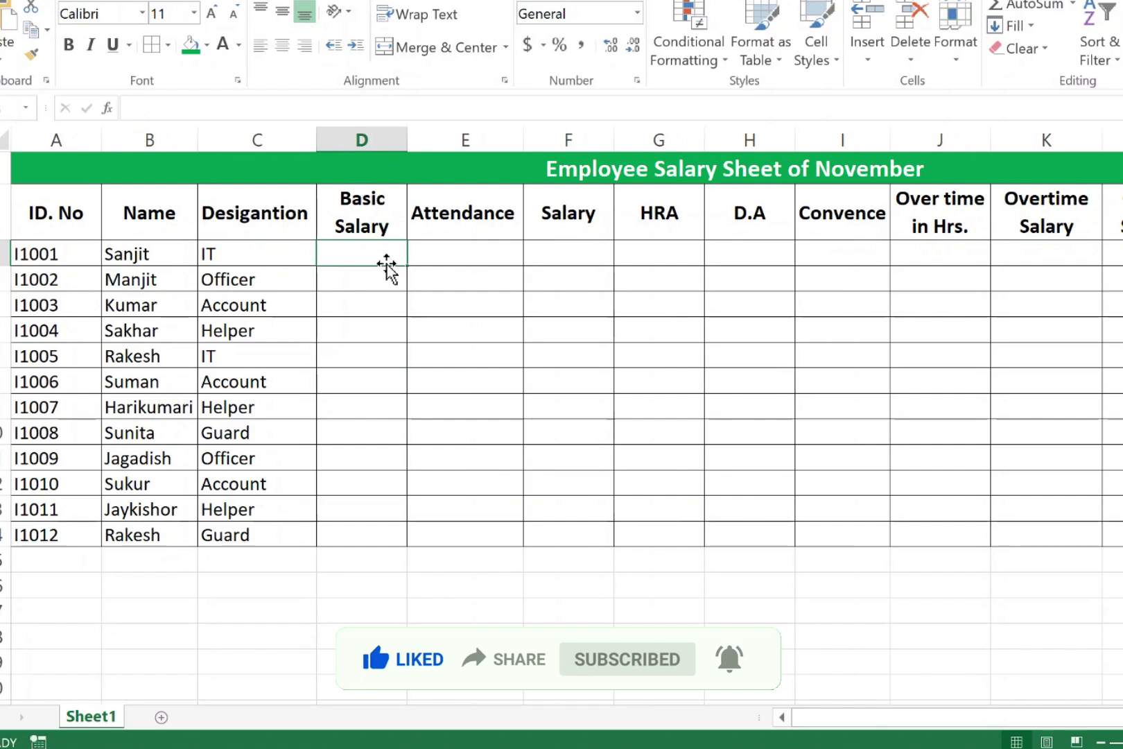
pyautogui.write('40000')
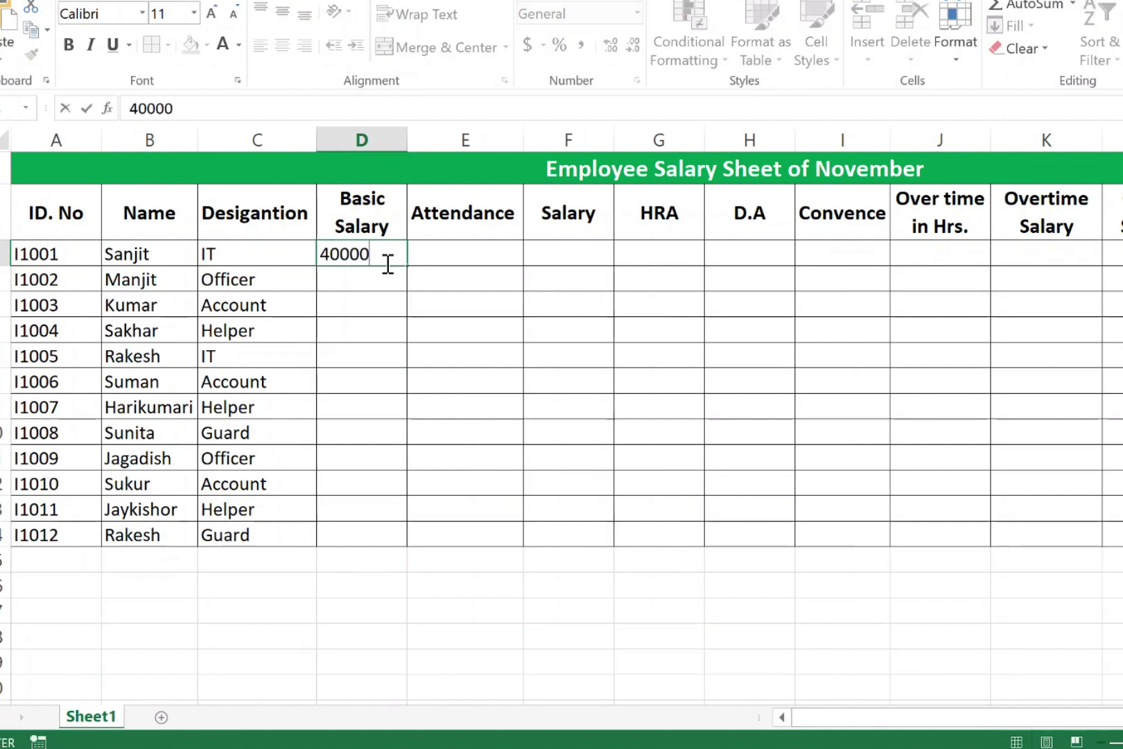
pyautogui.press('Return')
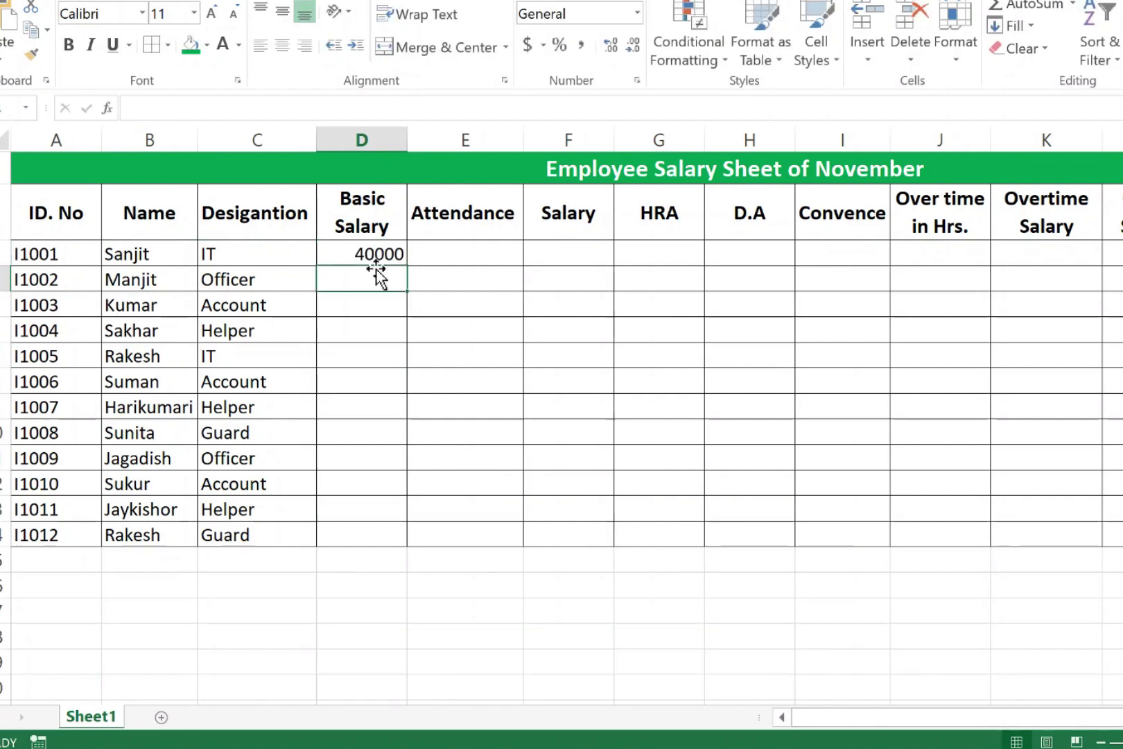
pyautogui.write('45000')
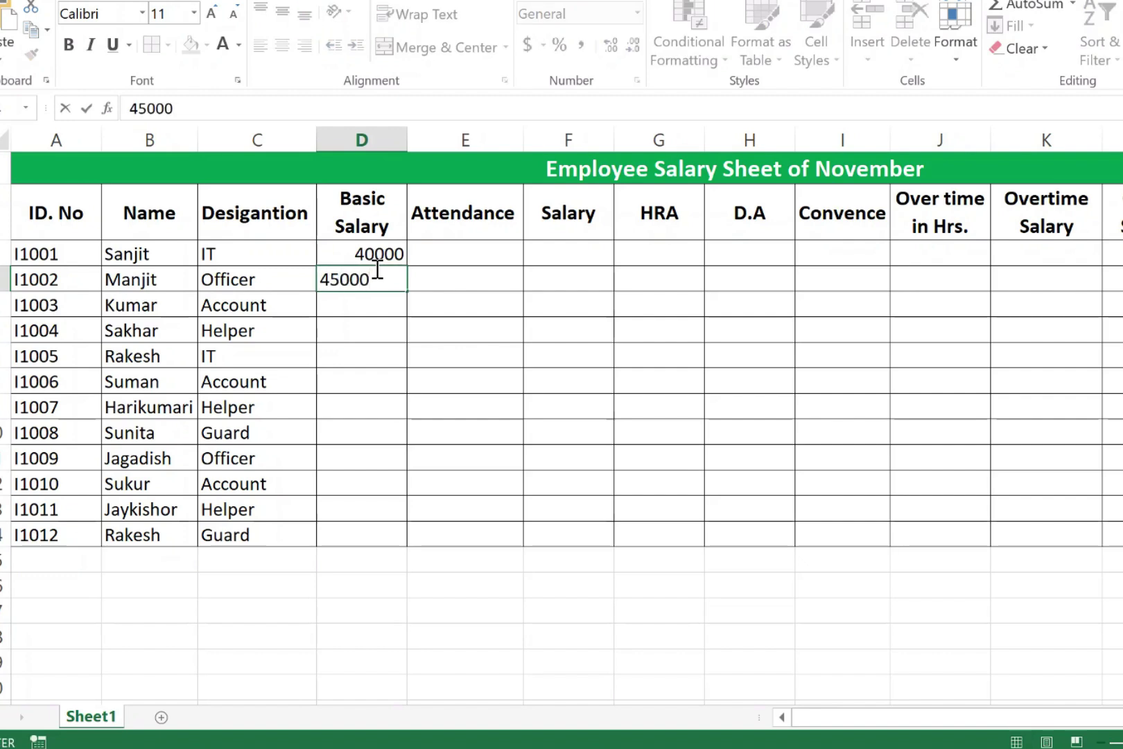
pyautogui.press('Return')
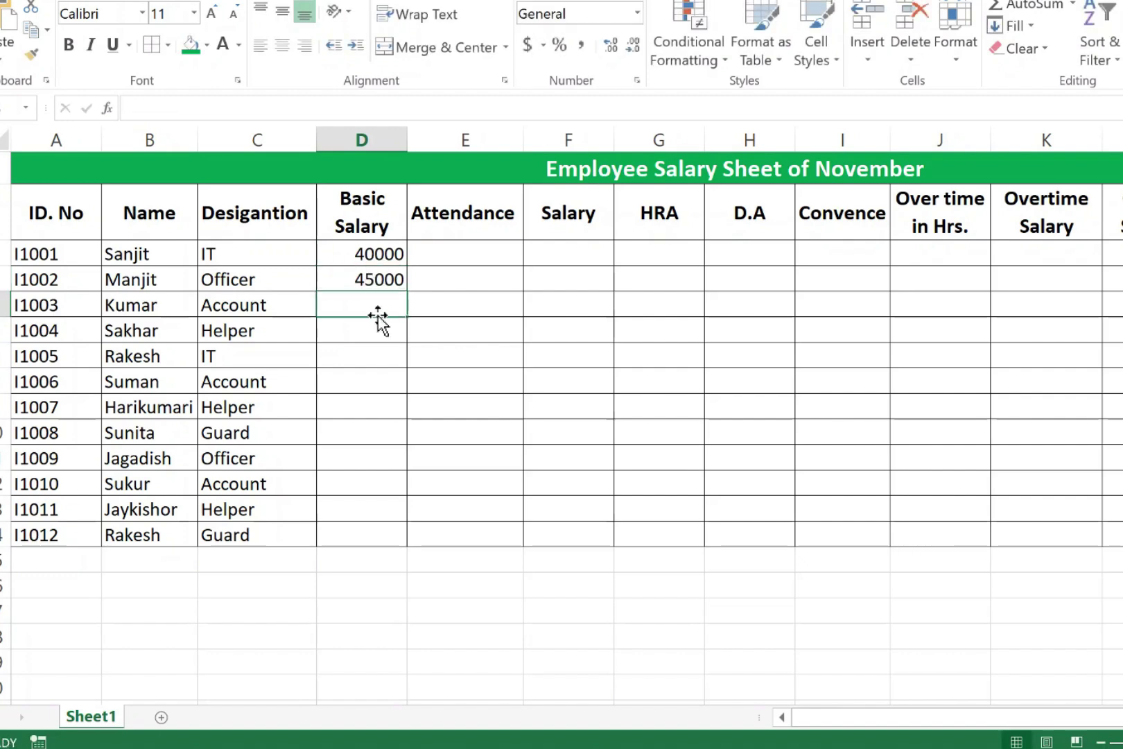
# Step: Enter the basic salaries 35000, 25000 and 38000 in D5, D6 and D7
pyautogui.write('35000')
pyautogui.press('Return')
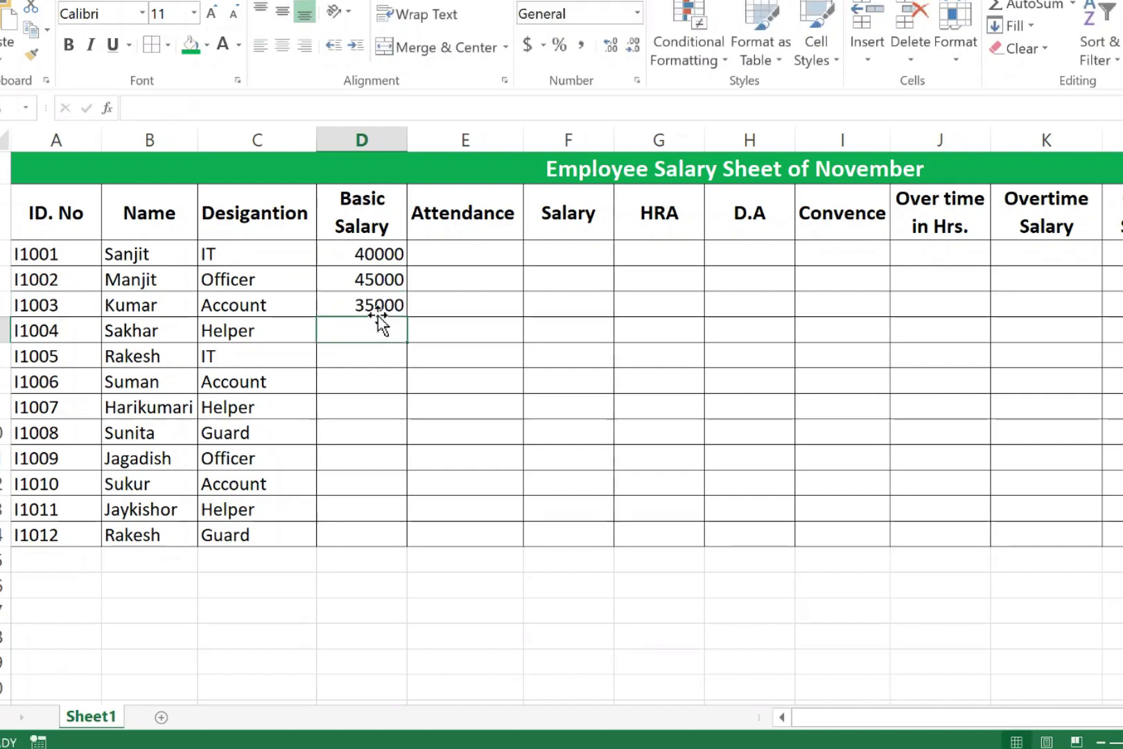
pyautogui.write('25000')
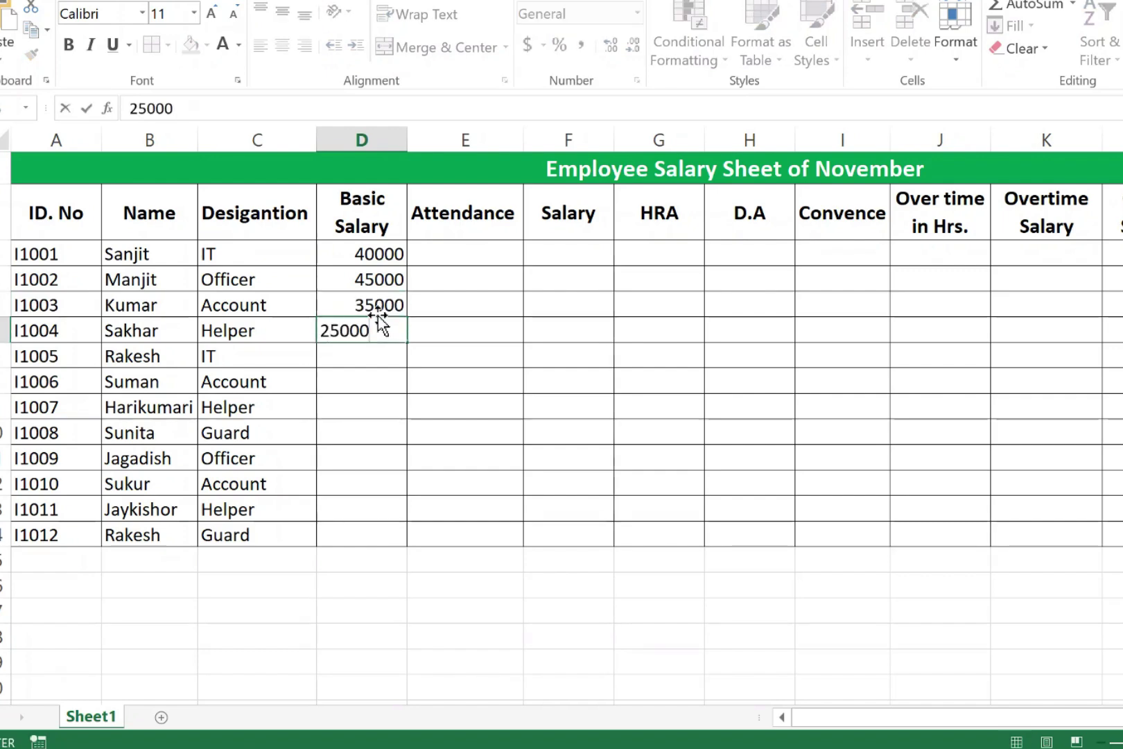
pyautogui.press('Return')
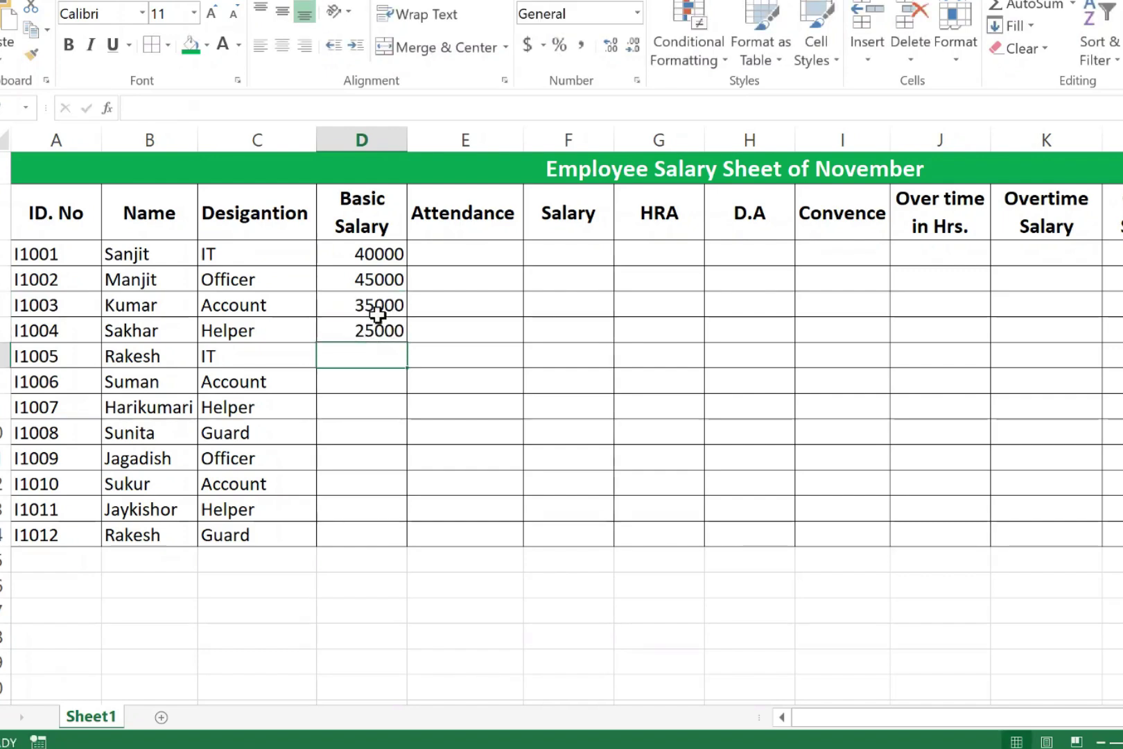
pyautogui.write('3')
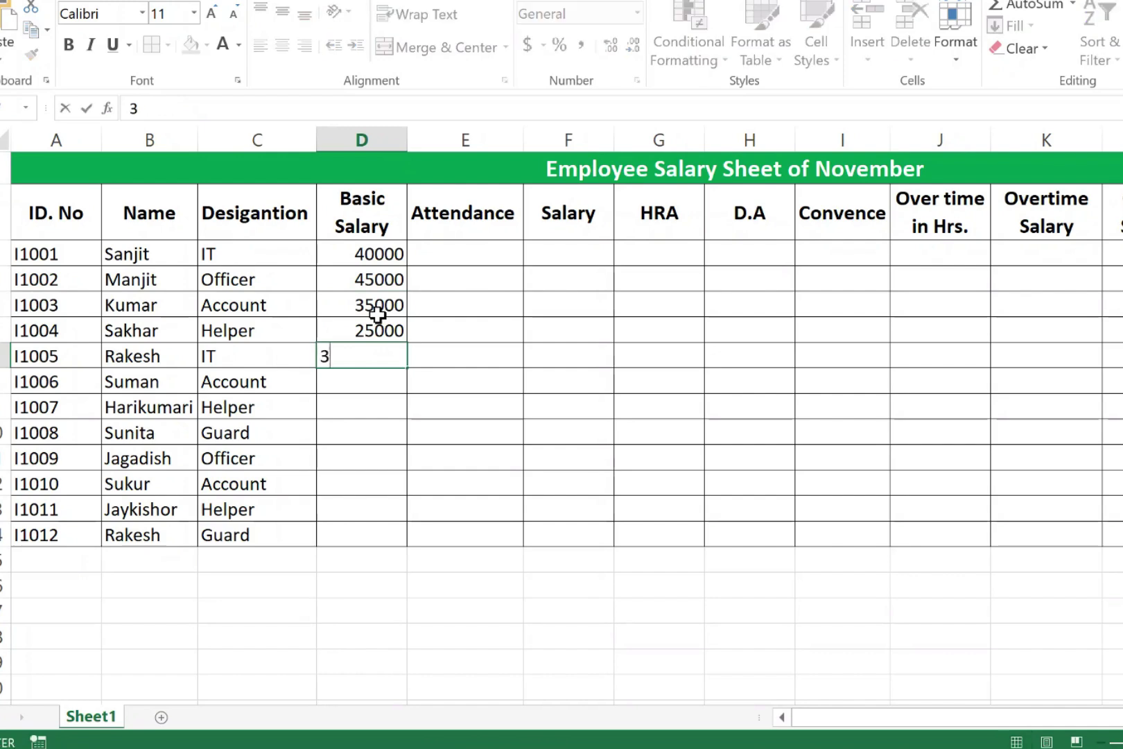
pyautogui.write('8000')
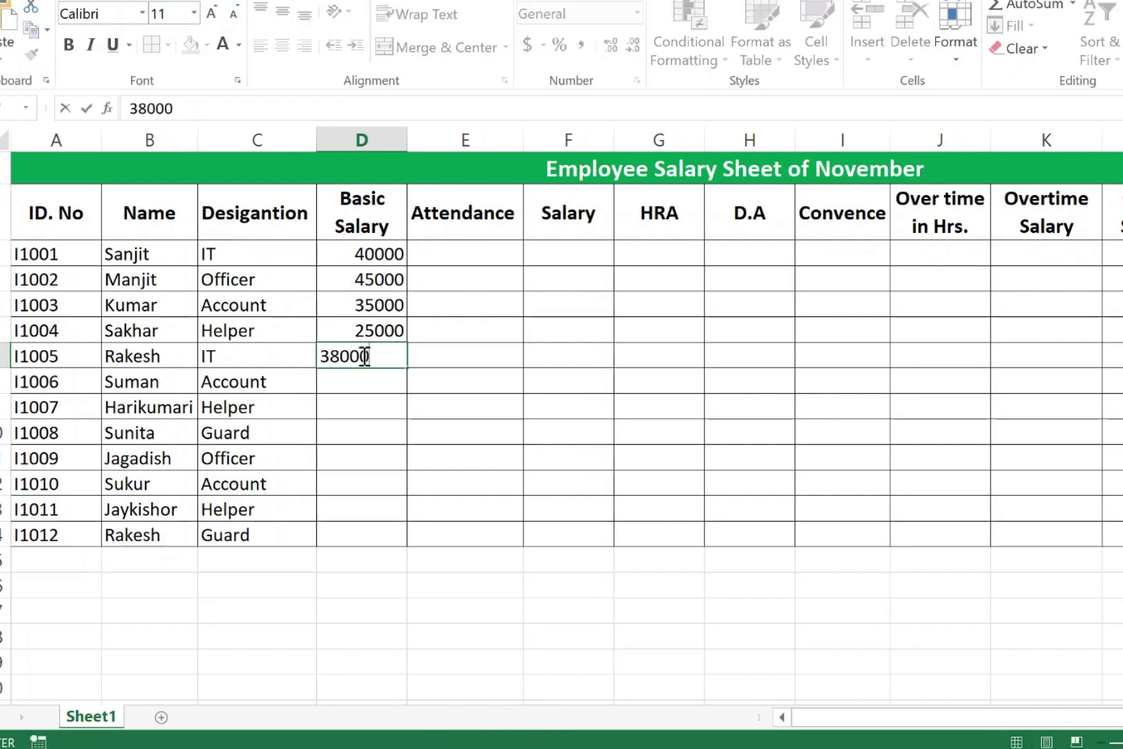
# Step: Complete the basic salary column in D8 to D14 with 25000, 15000, 12000, 36000, 35000, 20000 and 13500
pyautogui.moveTo(371, 390); pyautogui.dragTo(384, 512)
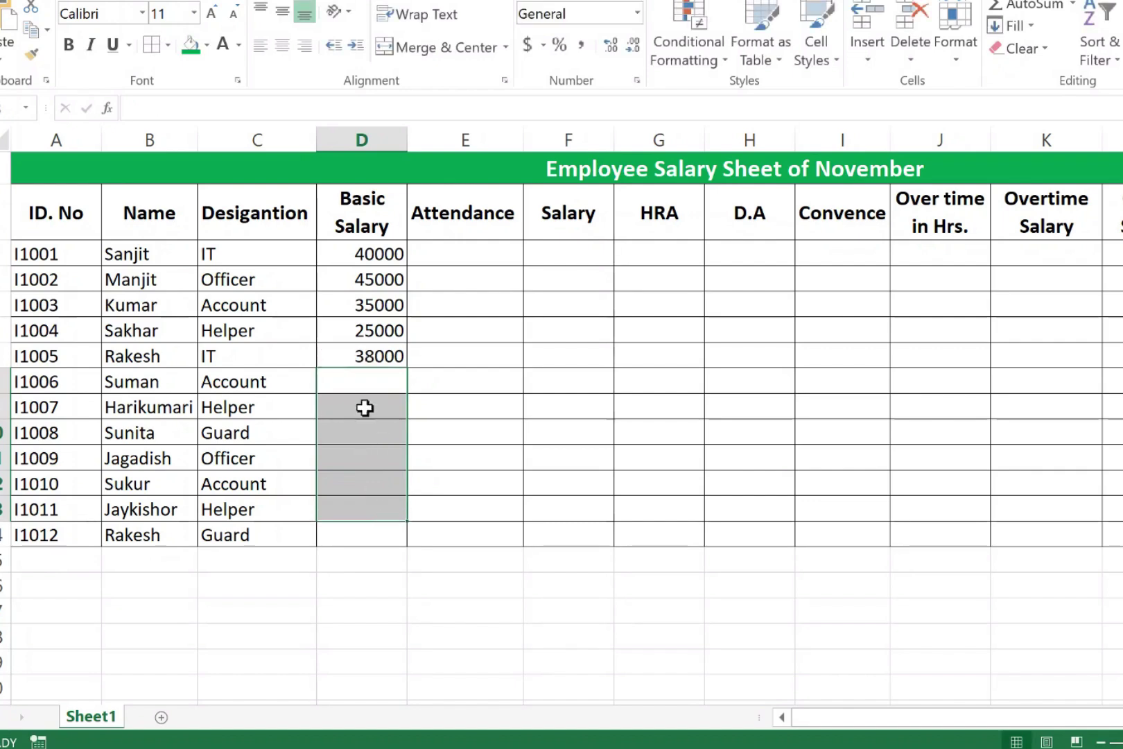
pyautogui.click(365, 388)
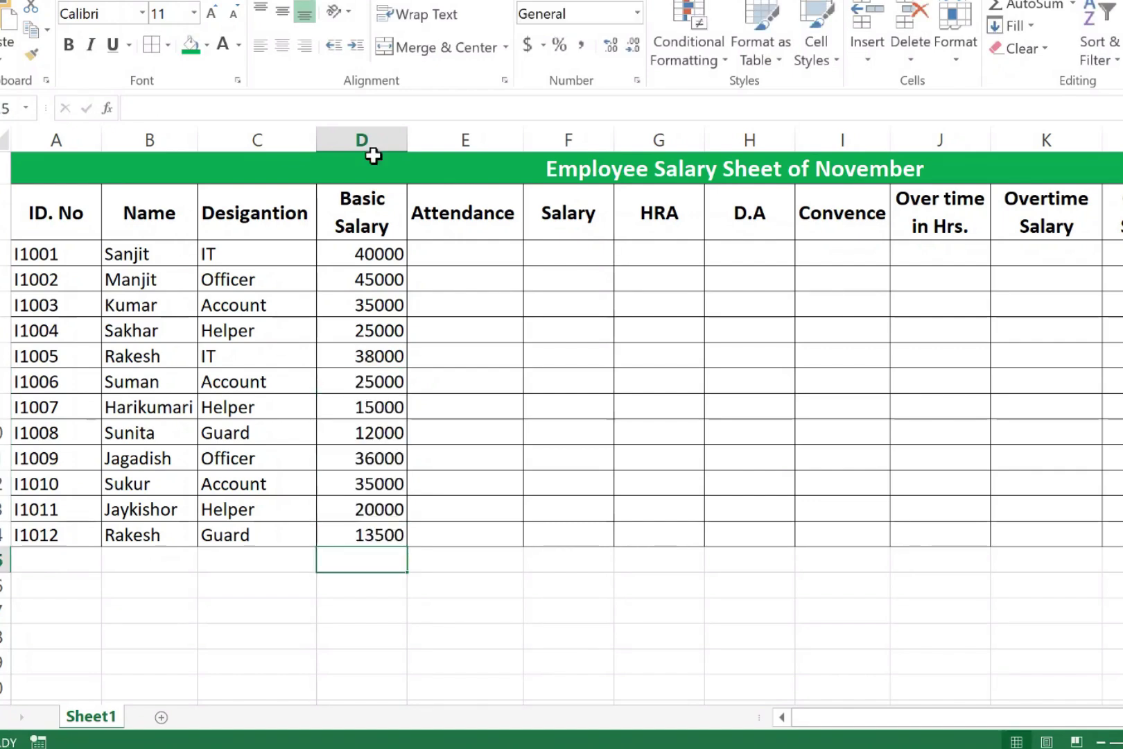
pyautogui.moveTo(378, 254); pyautogui.dragTo(387, 532)
pyautogui.click(484, 251)
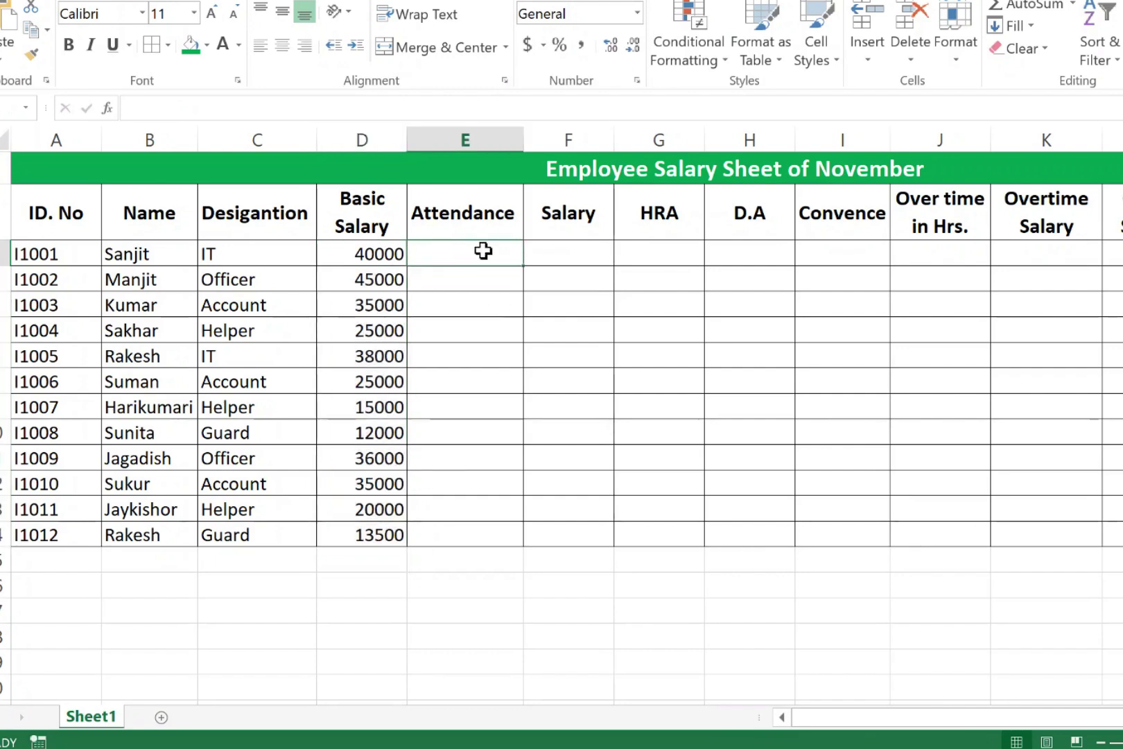
pyautogui.moveTo(476, 251); pyautogui.dragTo(486, 535)
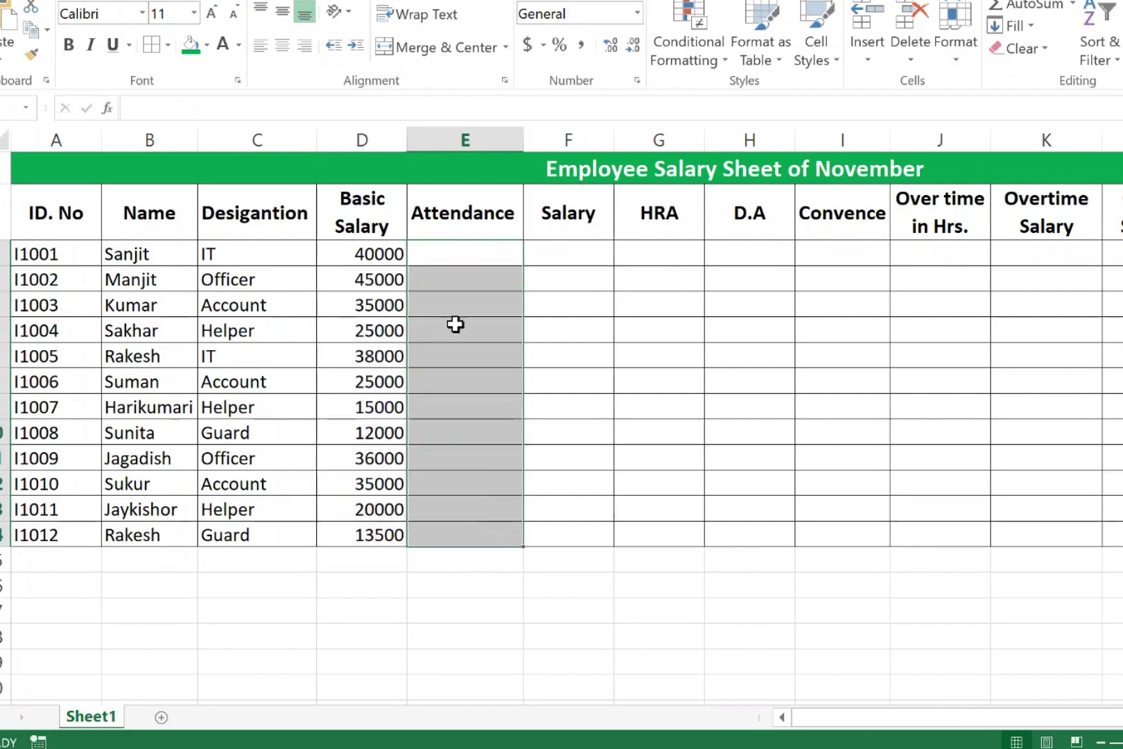
pyautogui.click(452, 255)
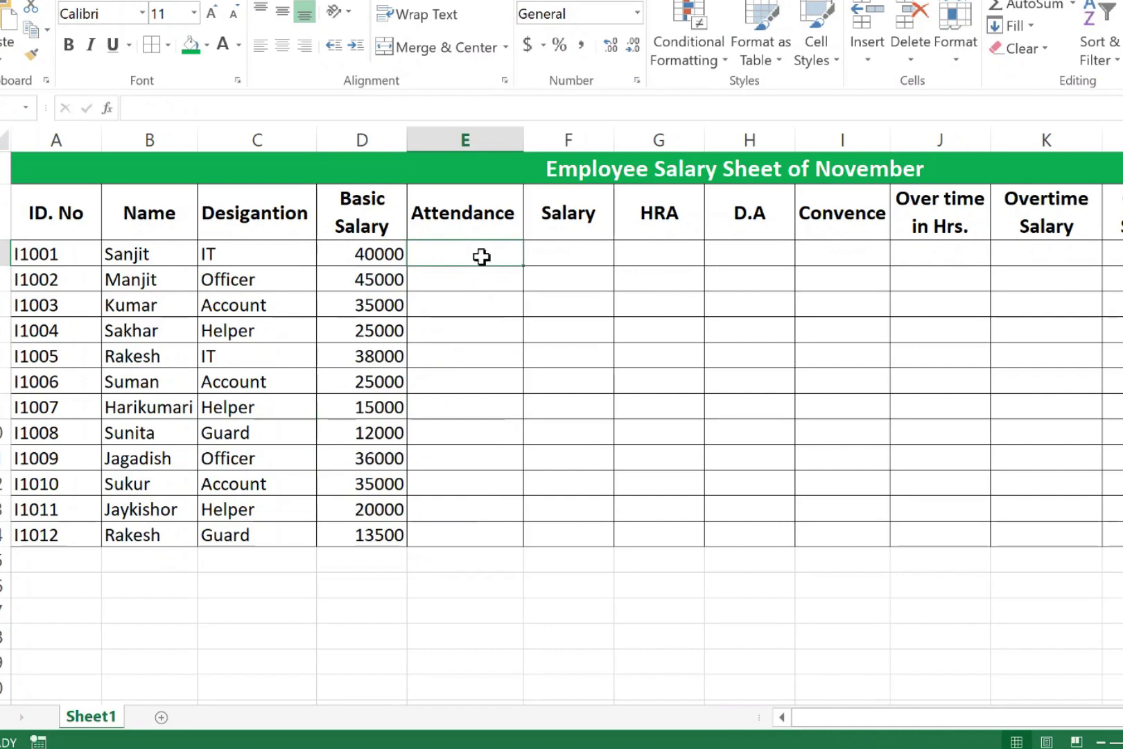
pyautogui.doubleClick(872, 165)
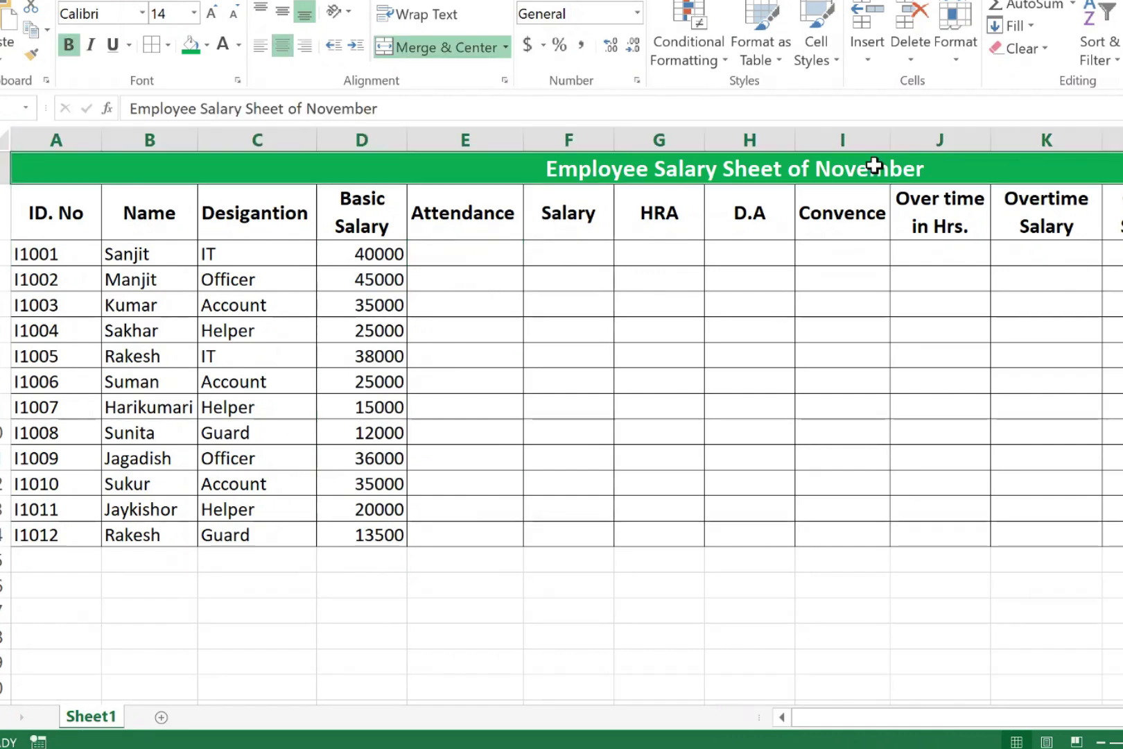
# Step: Enter the attendance days 28 in E3 and 27 in E4
pyautogui.click(491, 253)
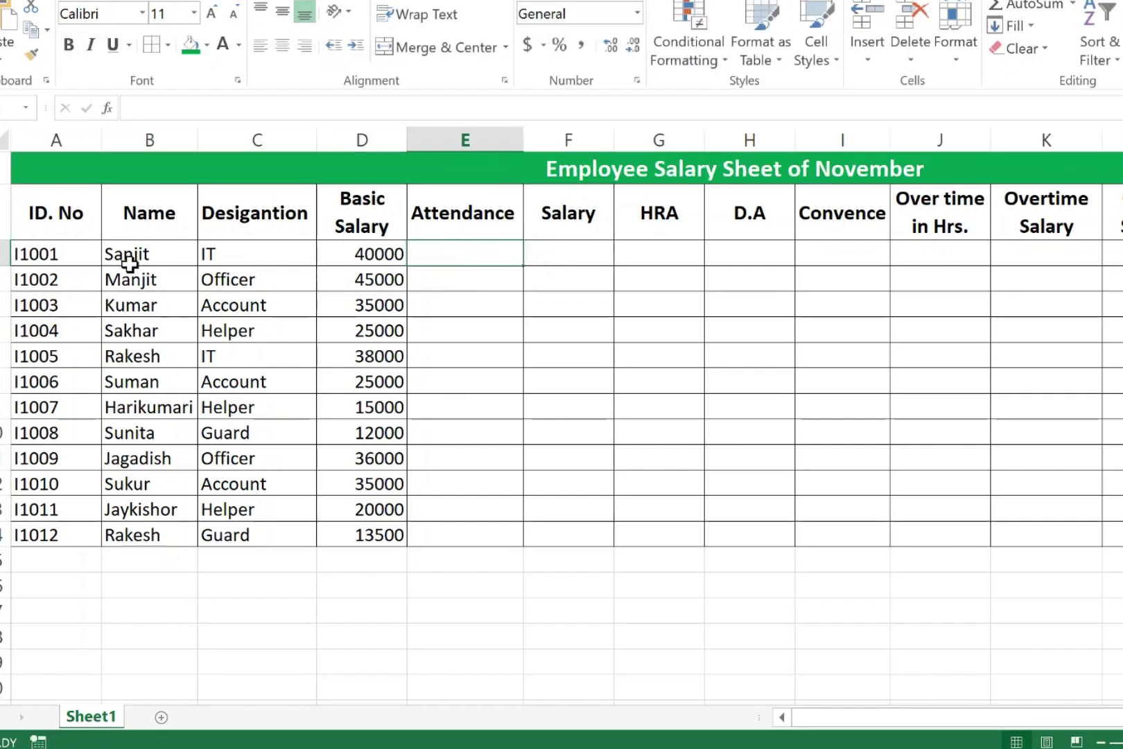
pyautogui.write('28')
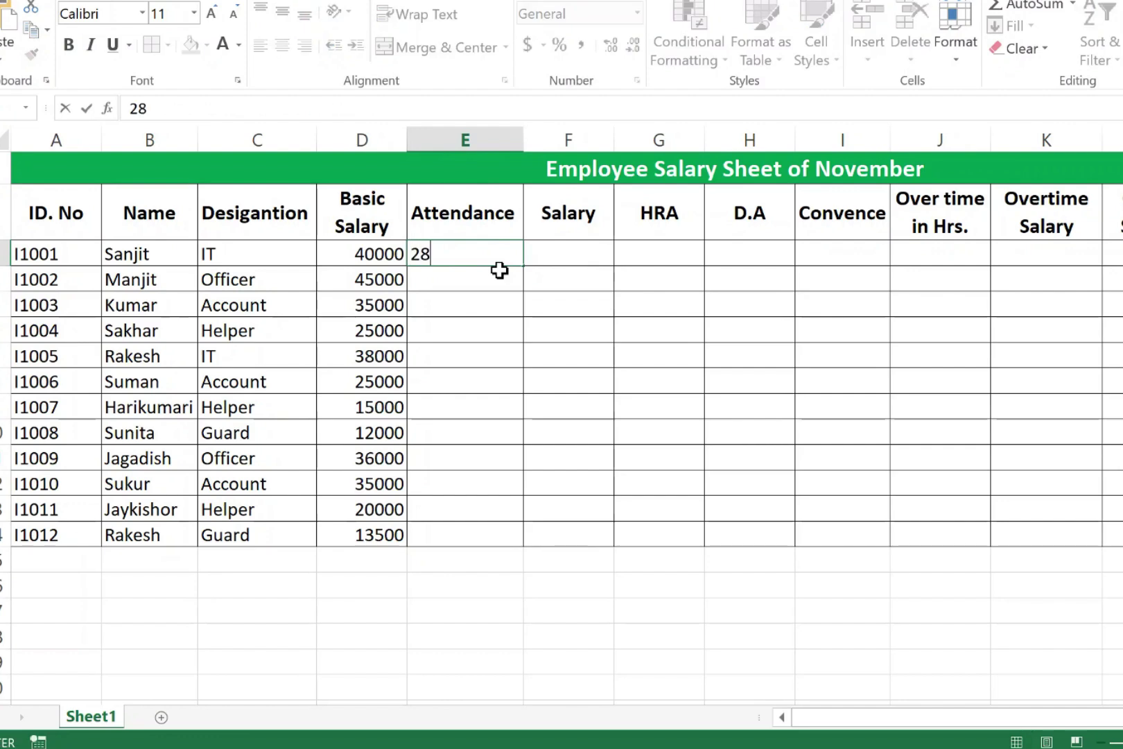
pyautogui.press('Return')
pyautogui.write('2')
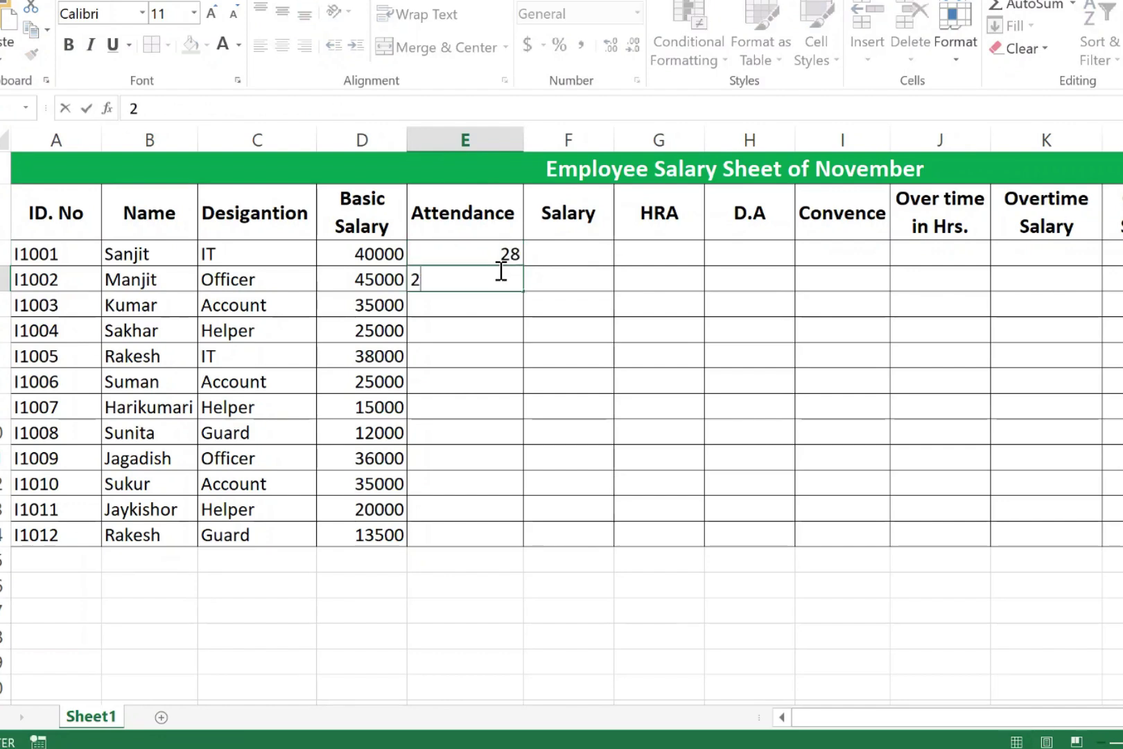
pyautogui.write('7')
pyautogui.press('Return')
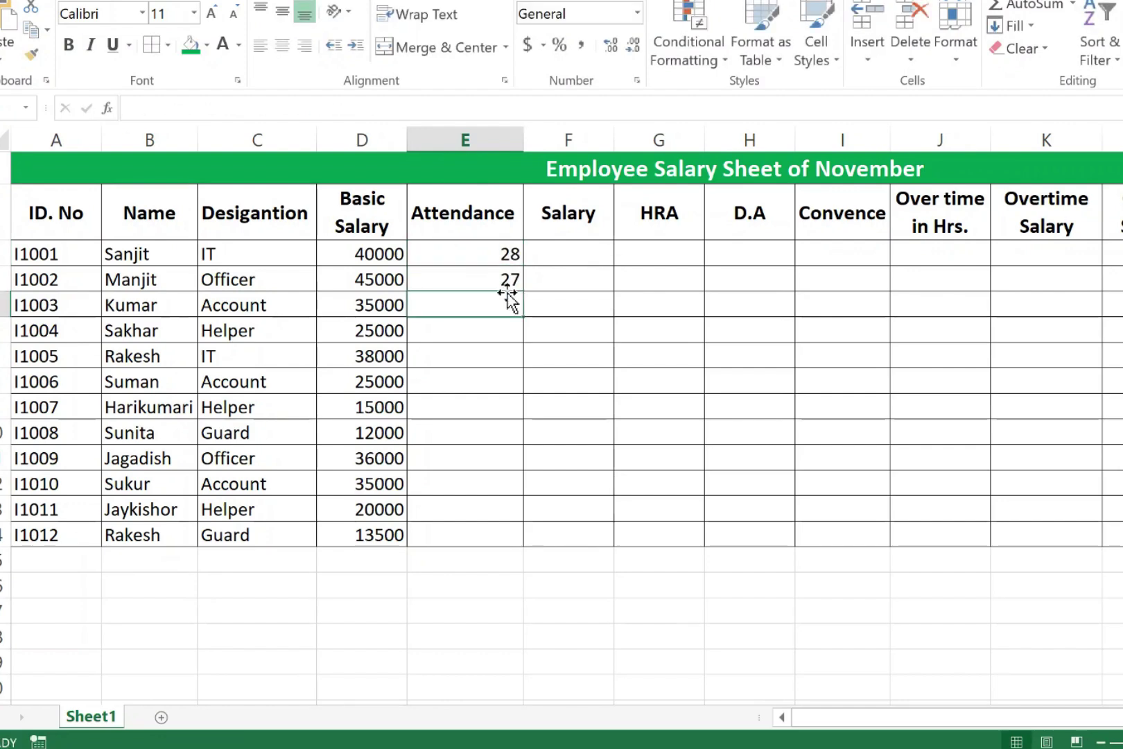
# Step: Enter the attendance days 30, 28 and 29 in E5, E6 and E7
pyautogui.write('30')
pyautogui.hotkey('ctrl', 'Return')
pyautogui.press('Return')
pyautogui.write('28')
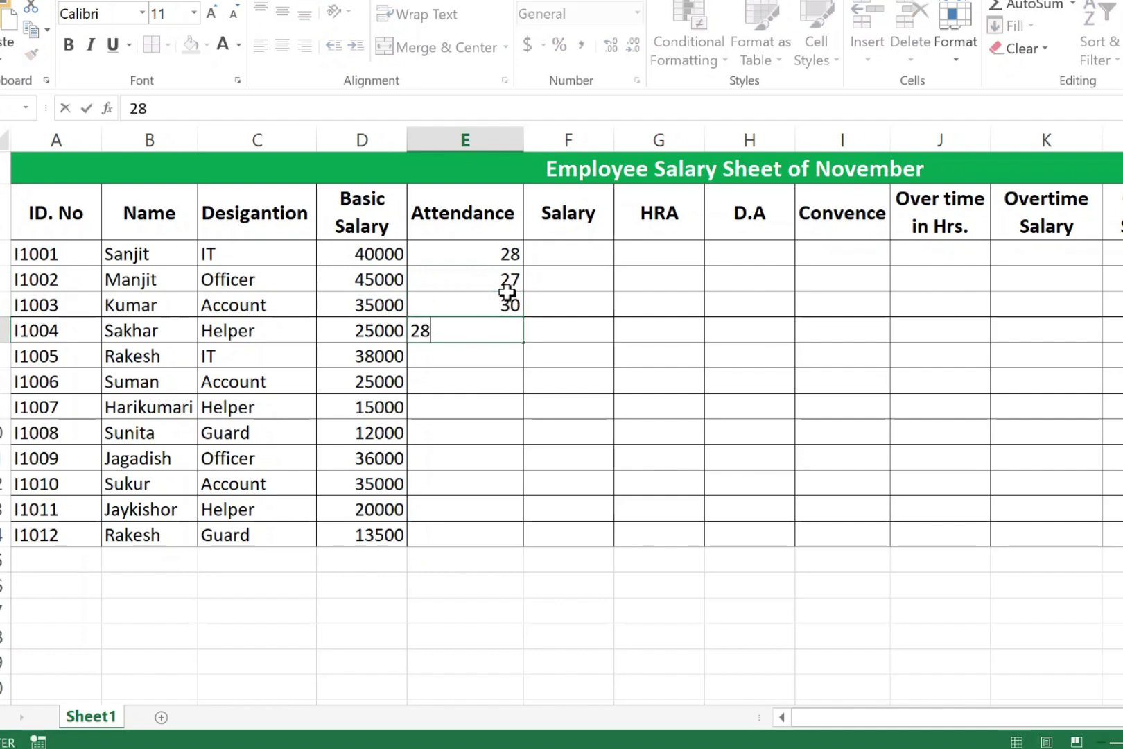
pyautogui.press('Return')
pyautogui.write('29')
pyautogui.press('Return')
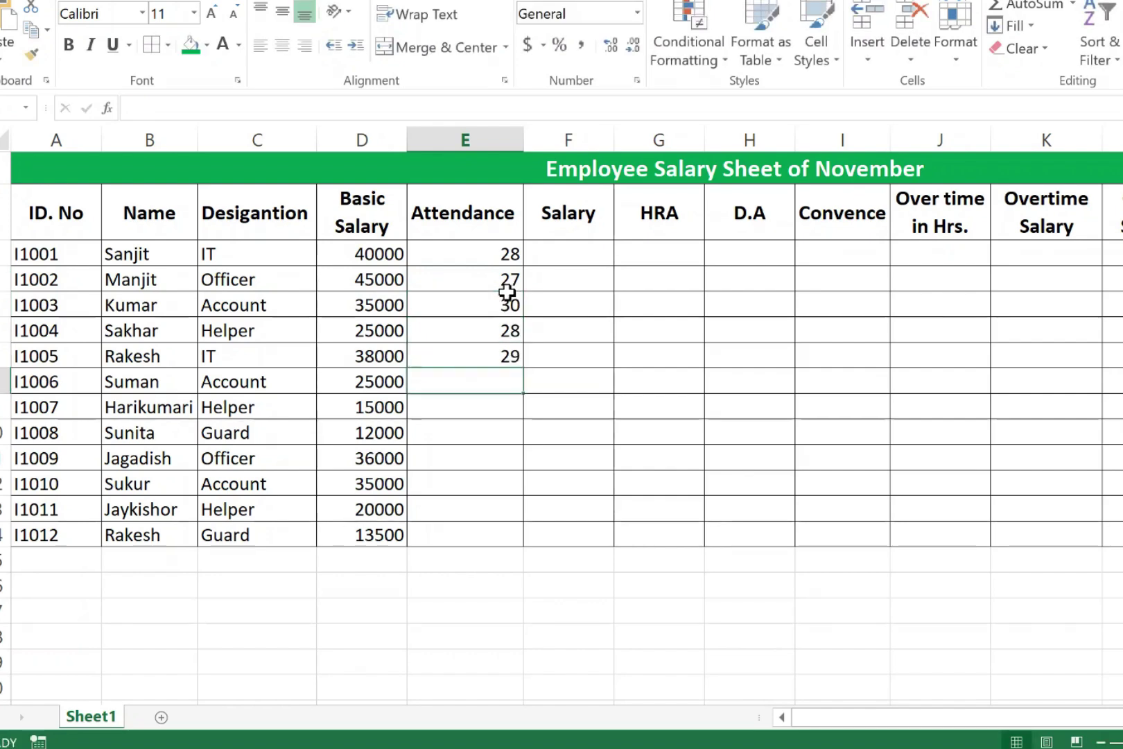
# Step: Set the attendance in E8 to 25 days
pyautogui.write('35')
pyautogui.press('Return')
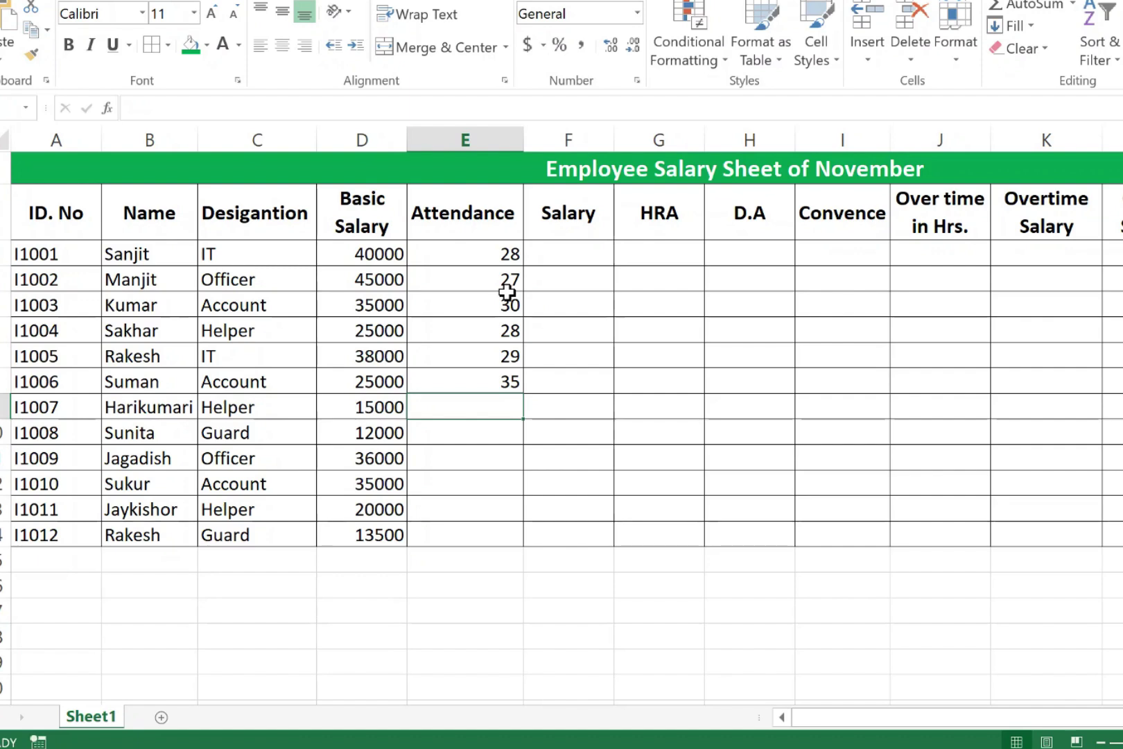
pyautogui.click(507, 380)
pyautogui.write('25')
pyautogui.press('Return')
# Step: Enter the attendance days 28, 27 and 22 in E9, E10 and E11
pyautogui.write('28')
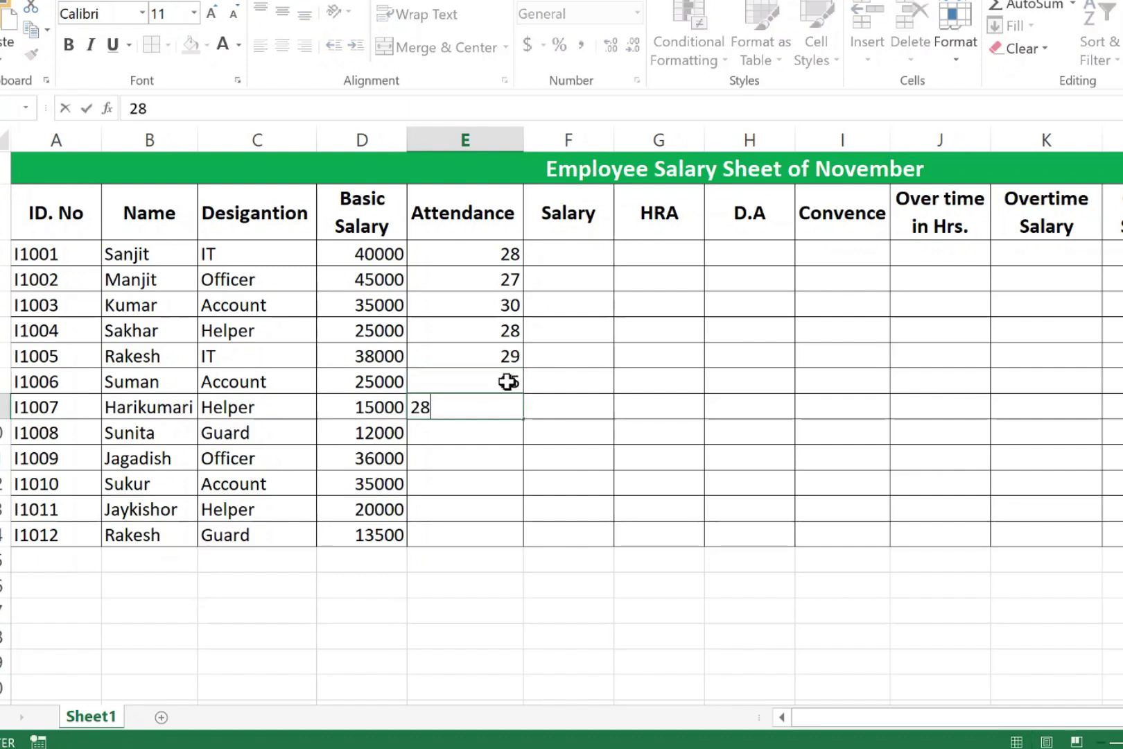
pyautogui.press('Return')
pyautogui.write('27')
pyautogui.press('Return')
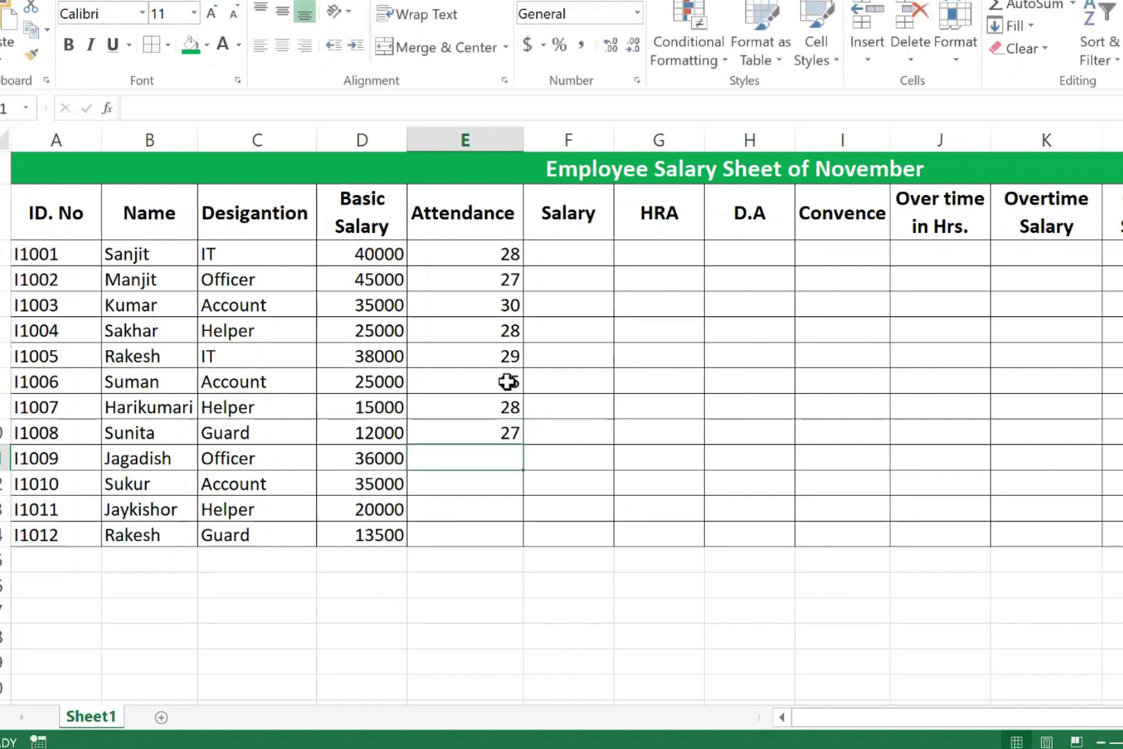
pyautogui.write('22')
pyautogui.press('Return')
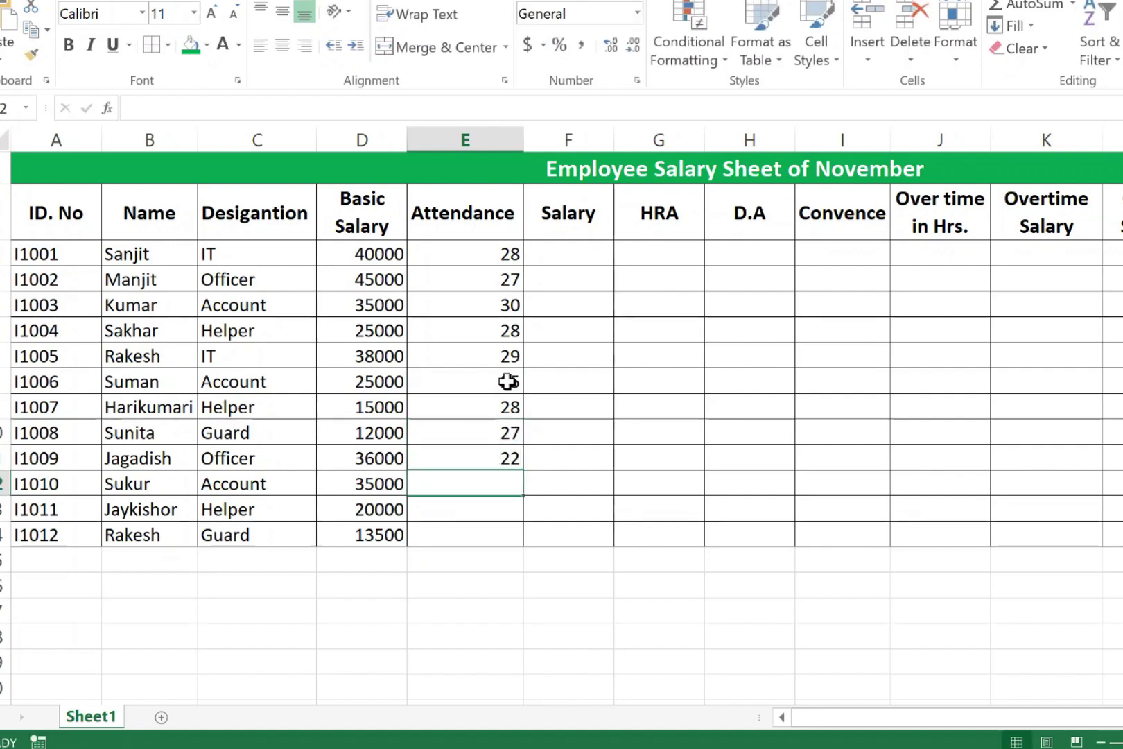
# Step: Complete the attendance column with 30, 21 and 29 in E12, E13 and E14
pyautogui.write('30')
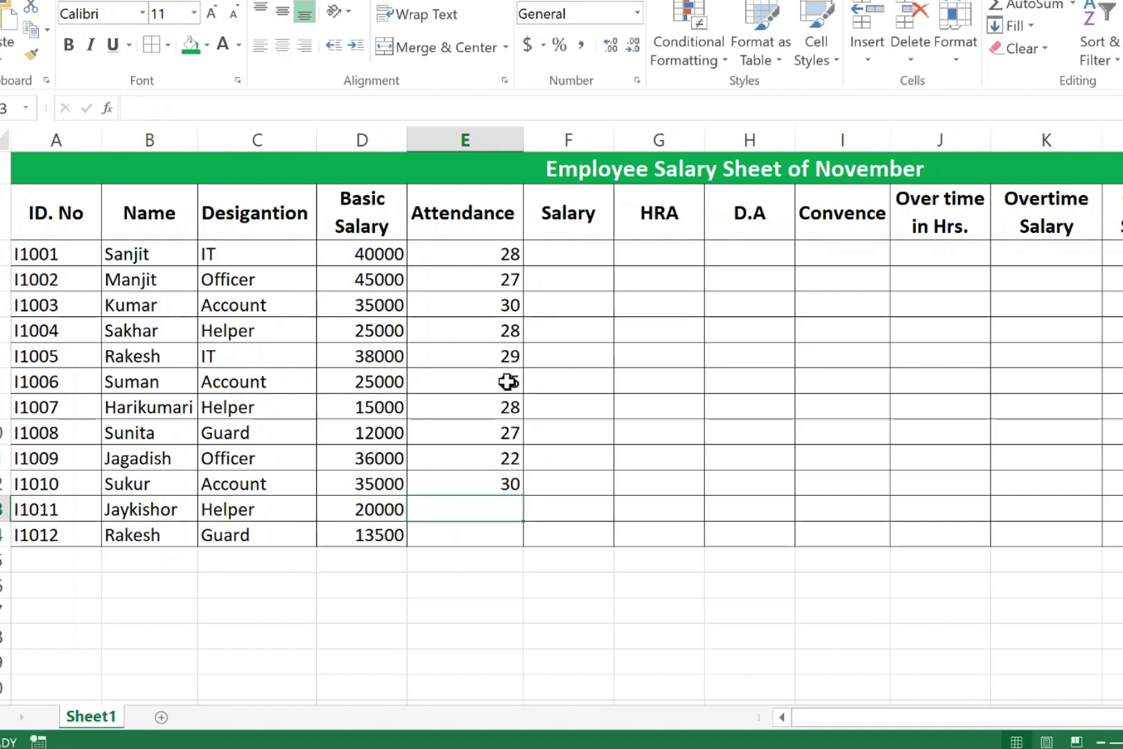
pyautogui.write('21')
pyautogui.press('Return')
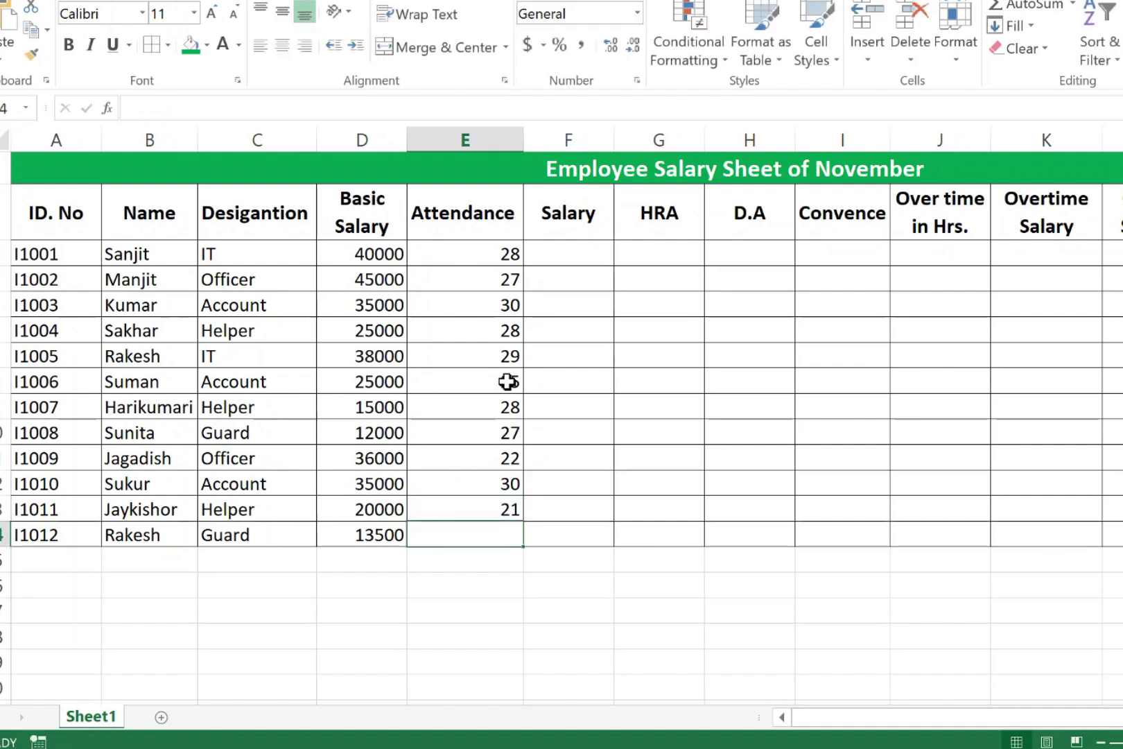
pyautogui.write('29')
pyautogui.press('Return')
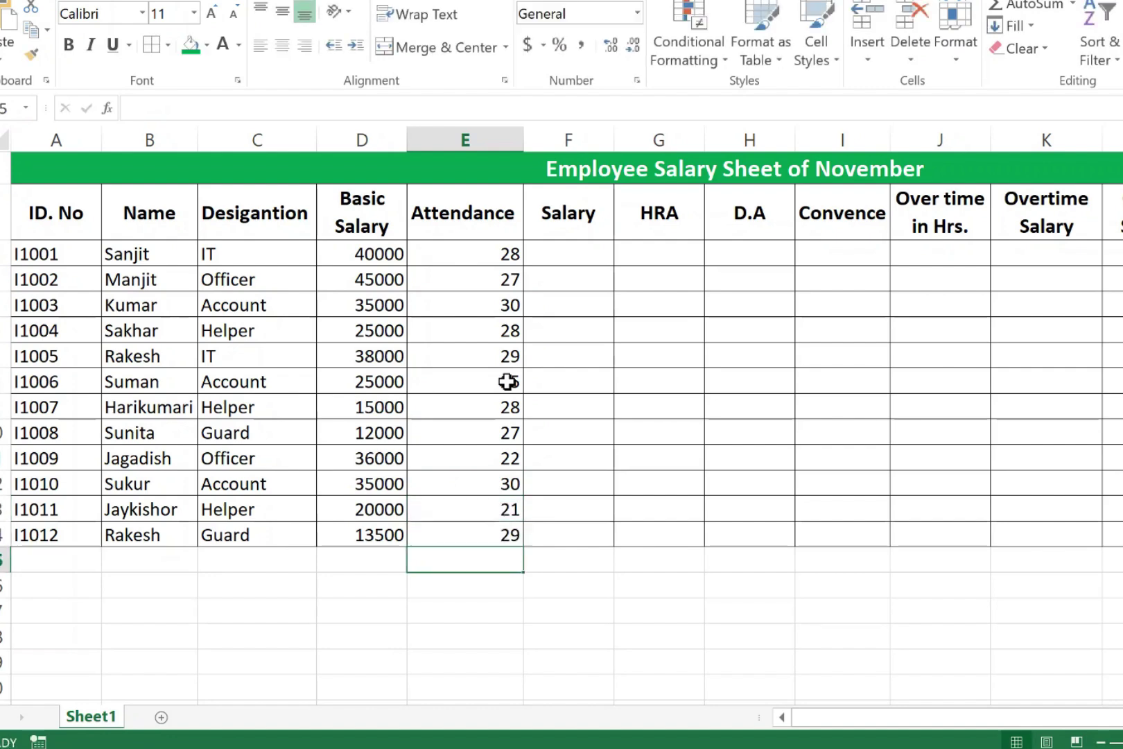
# Step: Calculate the salary in F3 with the formula =D3/30*E3 and fill it down to F14
pyautogui.click(579, 254)
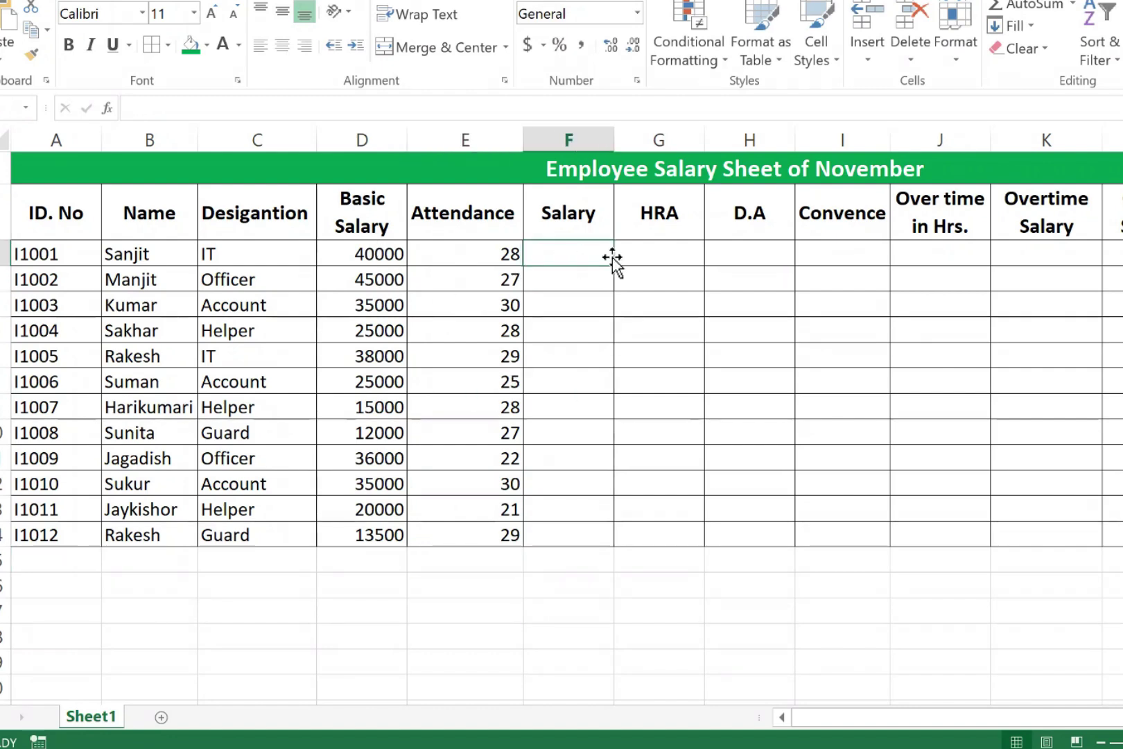
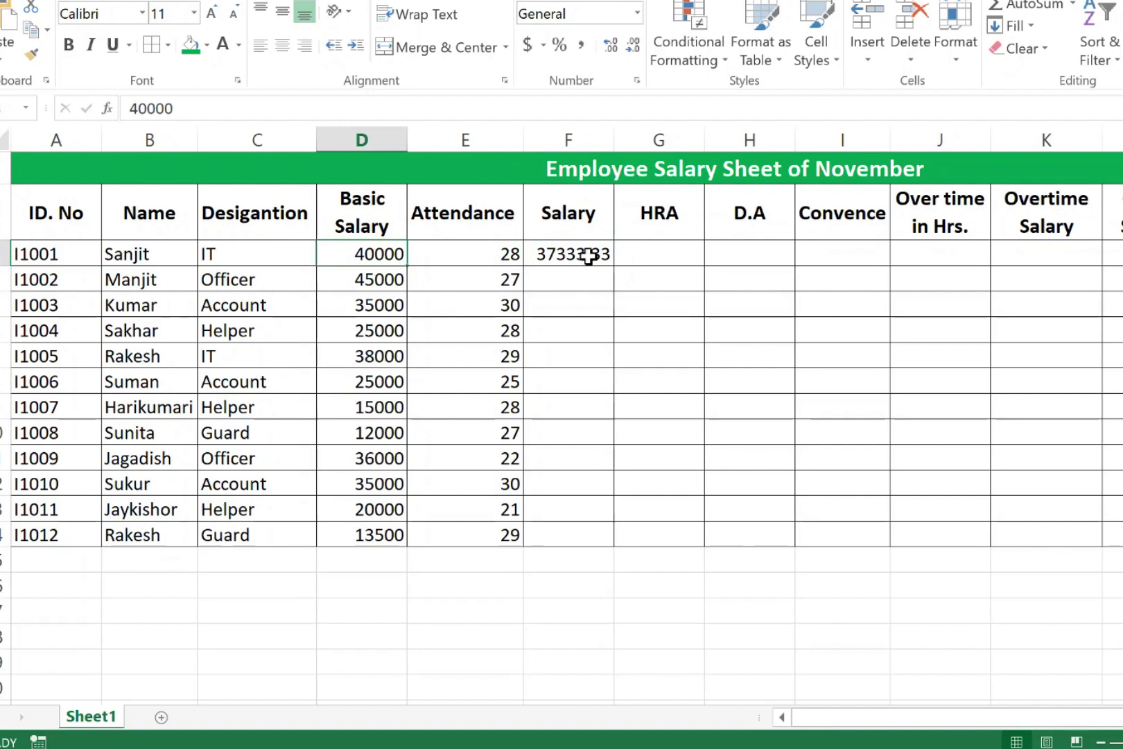
pyautogui.click(588, 256)
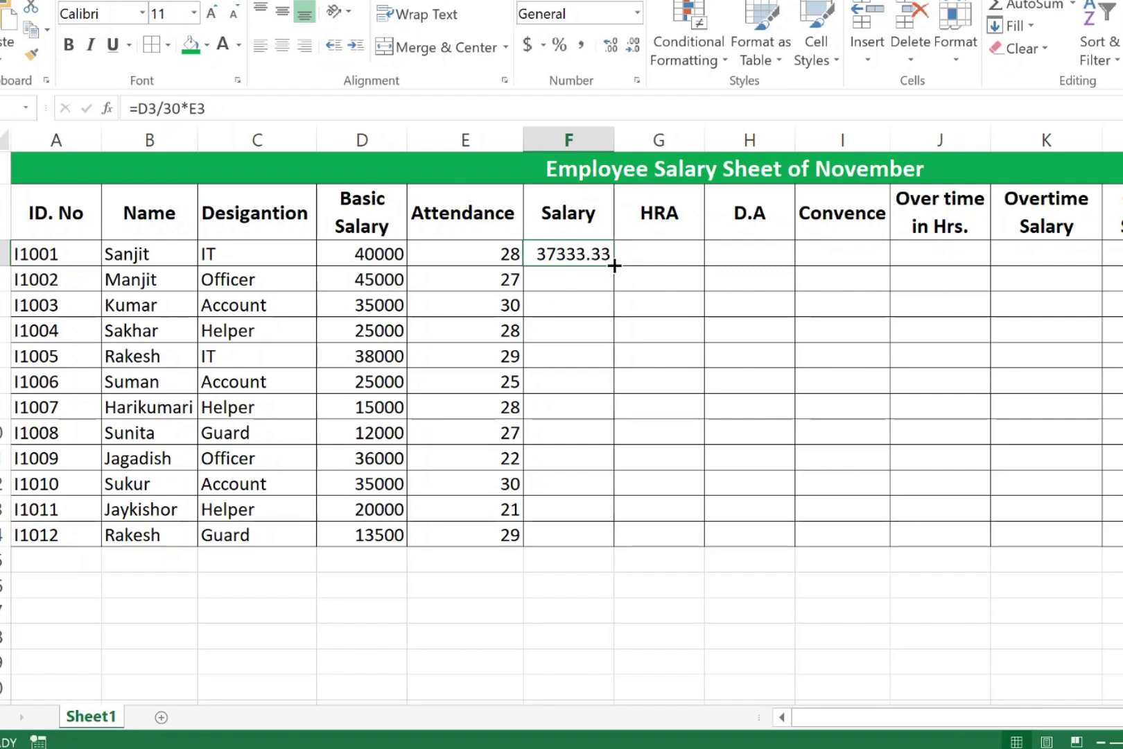
pyautogui.moveTo(614, 265); pyautogui.dragTo(615, 547)
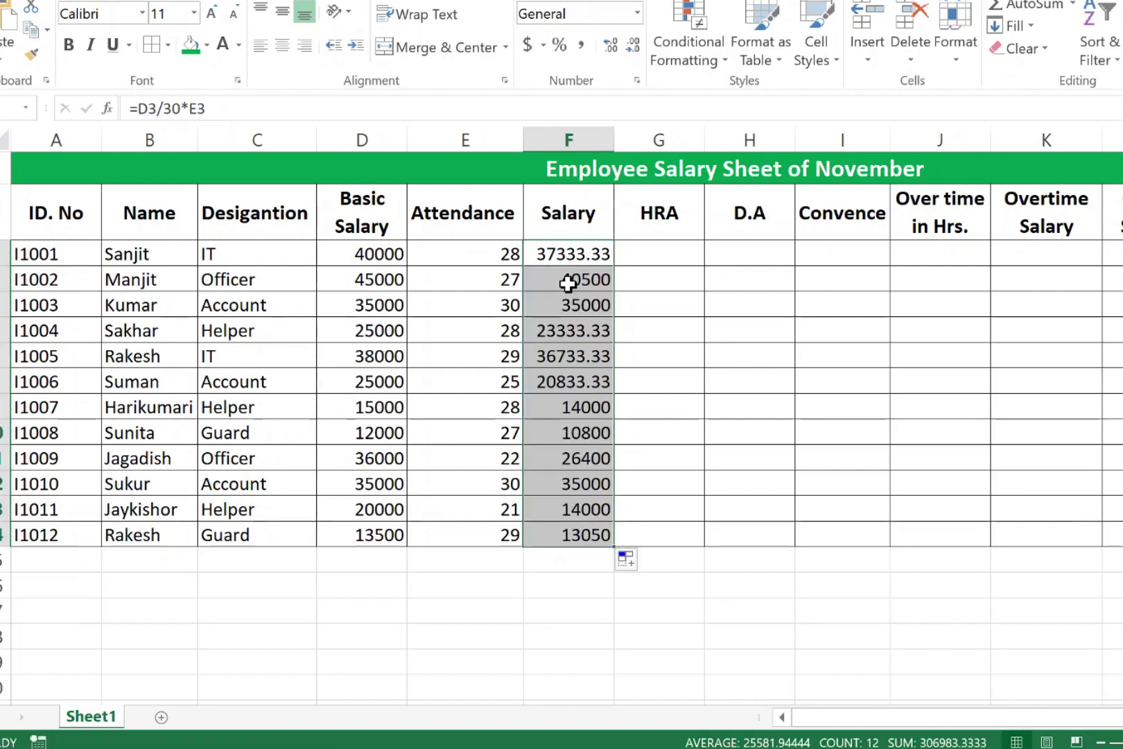
# Step: Enter the HRA amounts 3200, 1500 and 2500 in G3, G4 and G5
pyautogui.moveTo(572, 284); pyautogui.dragTo(563, 522)
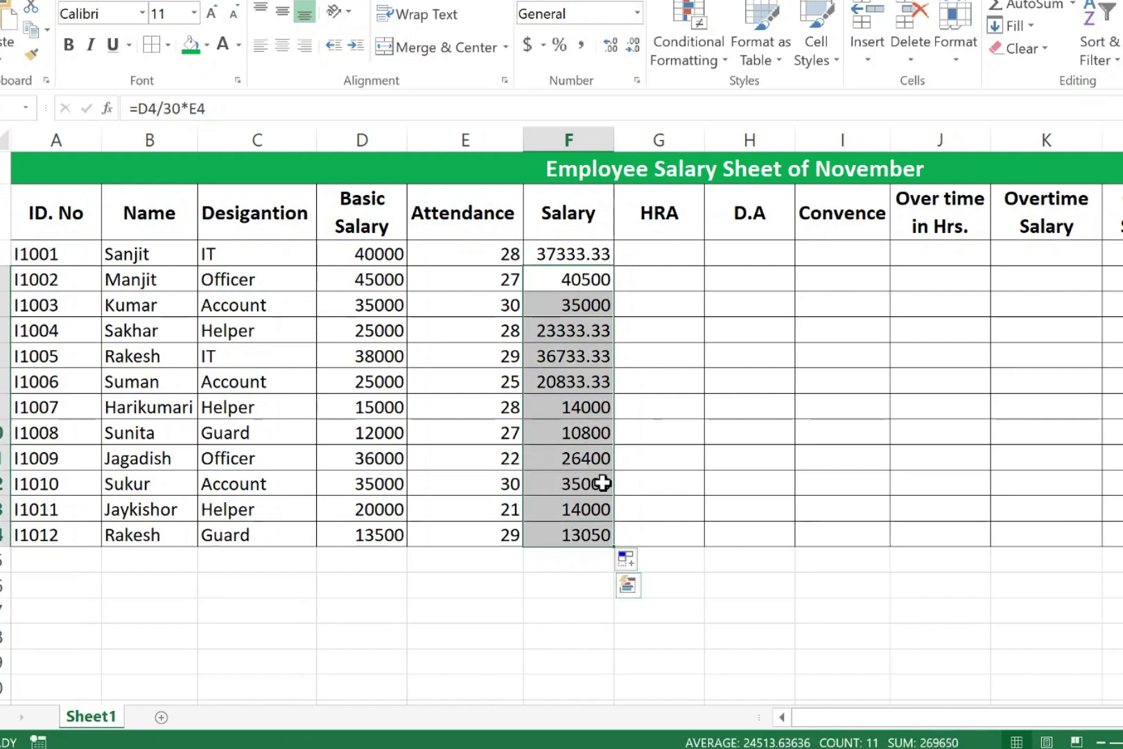
pyautogui.click(660, 261)
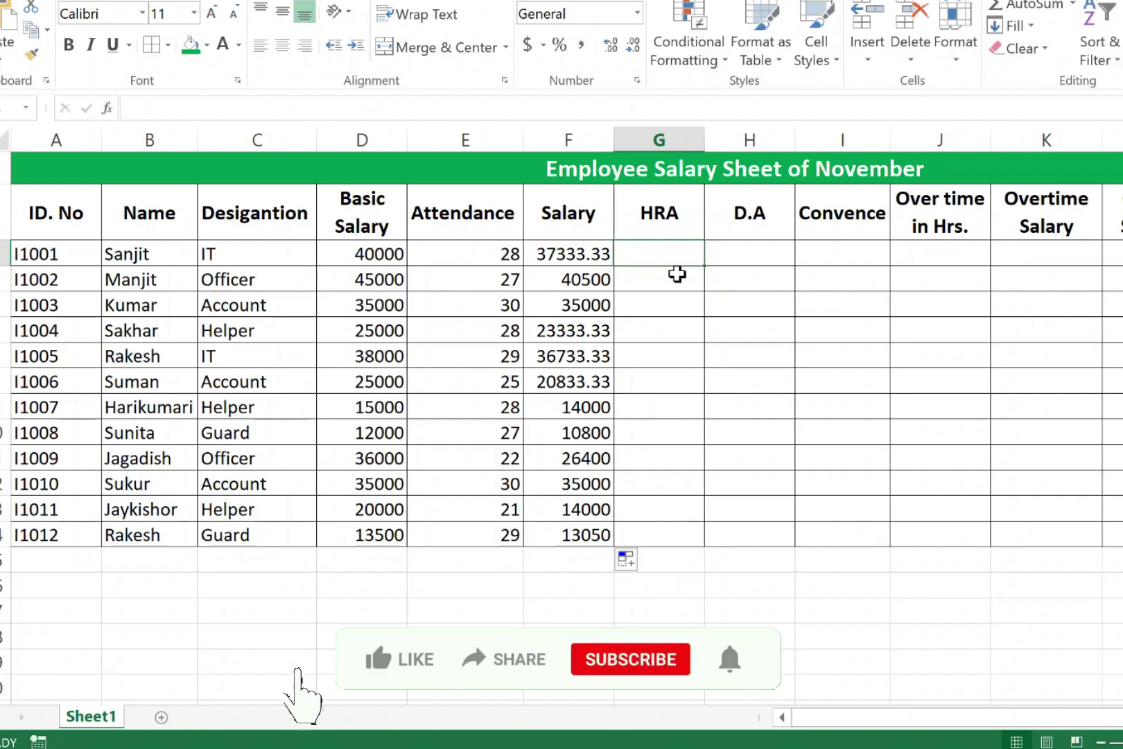
pyautogui.write('3200')
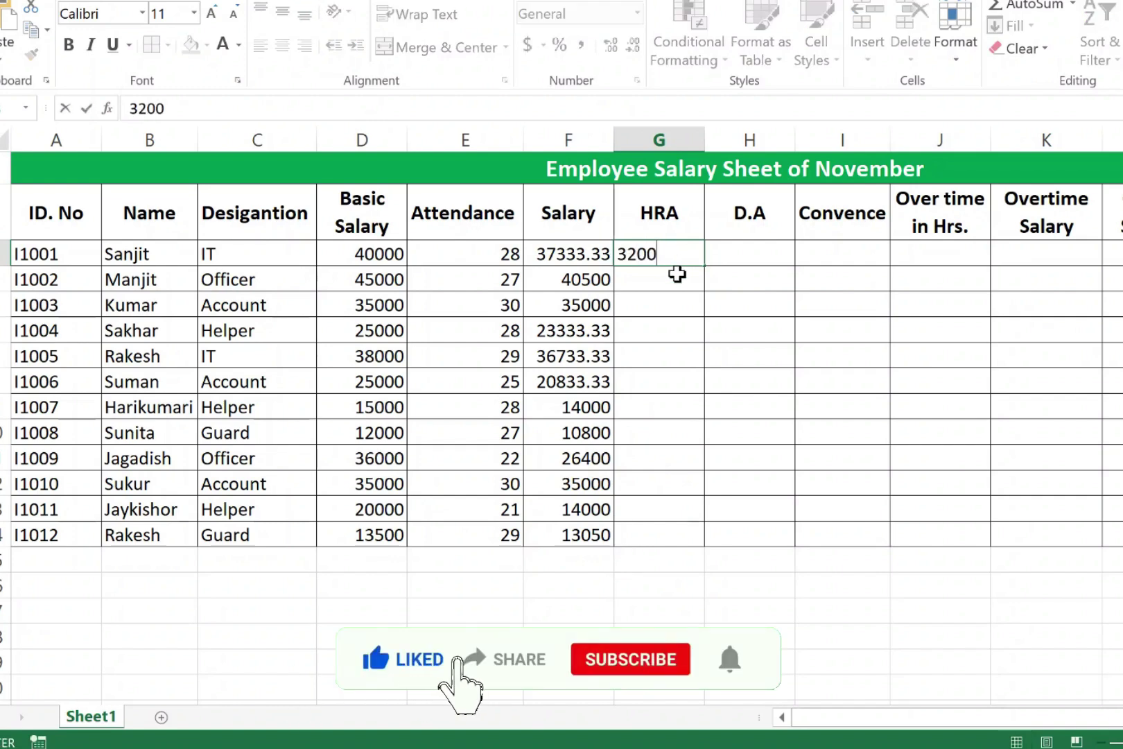
pyautogui.press('Return')
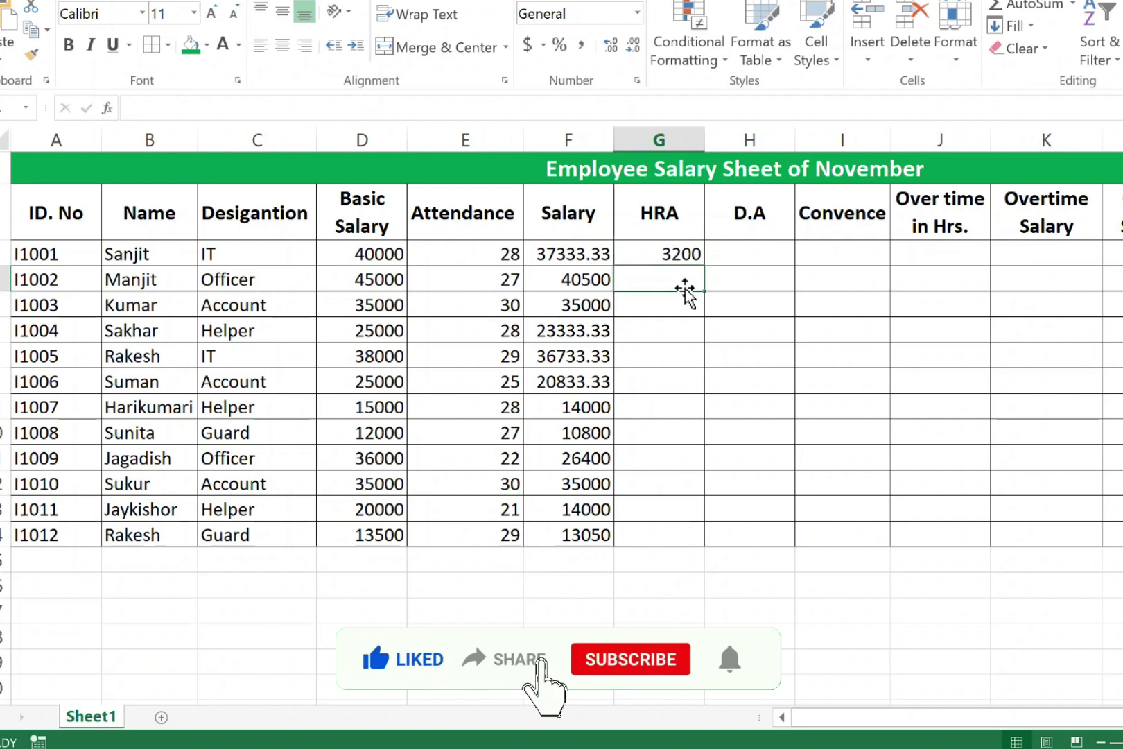
pyautogui.write('15000')
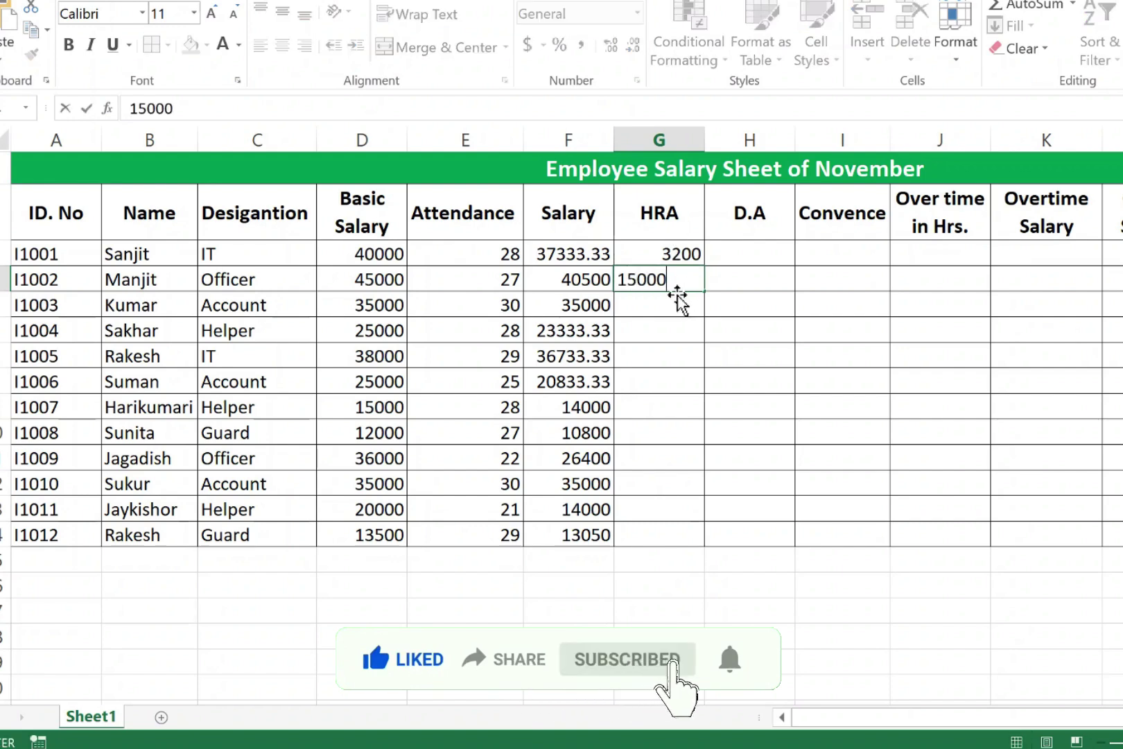
pyautogui.press('BackSpace')
pyautogui.press('Return')
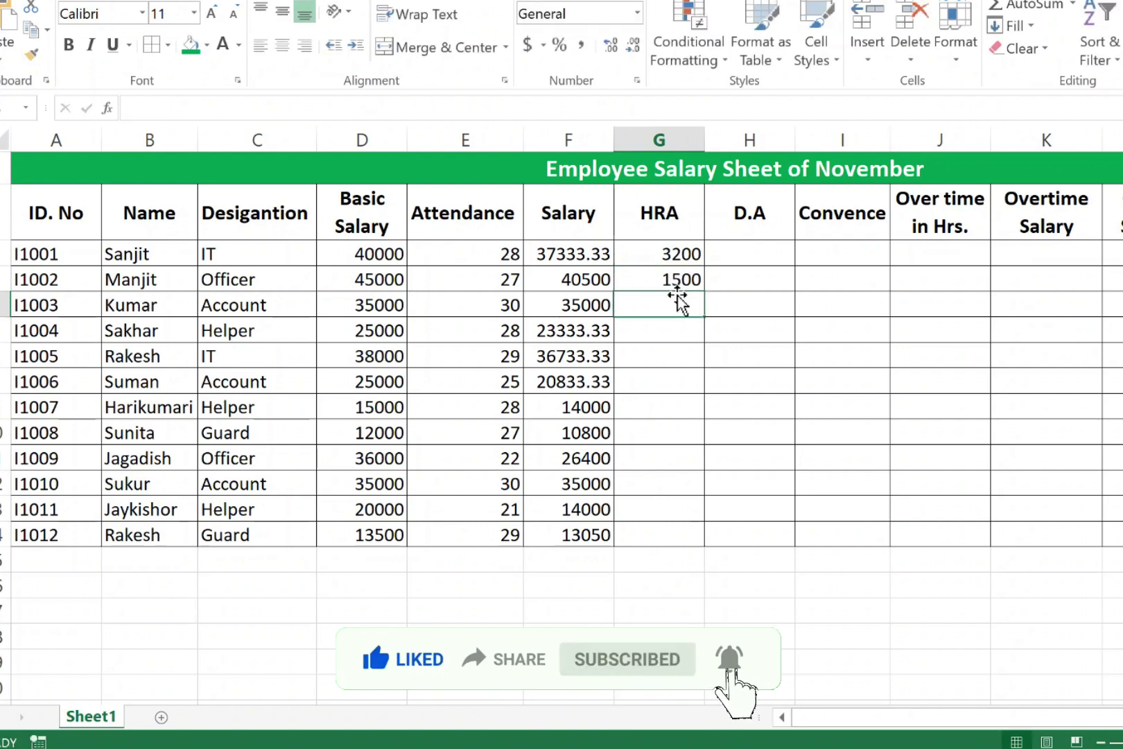
pyautogui.write('2500')
pyautogui.press('Return')
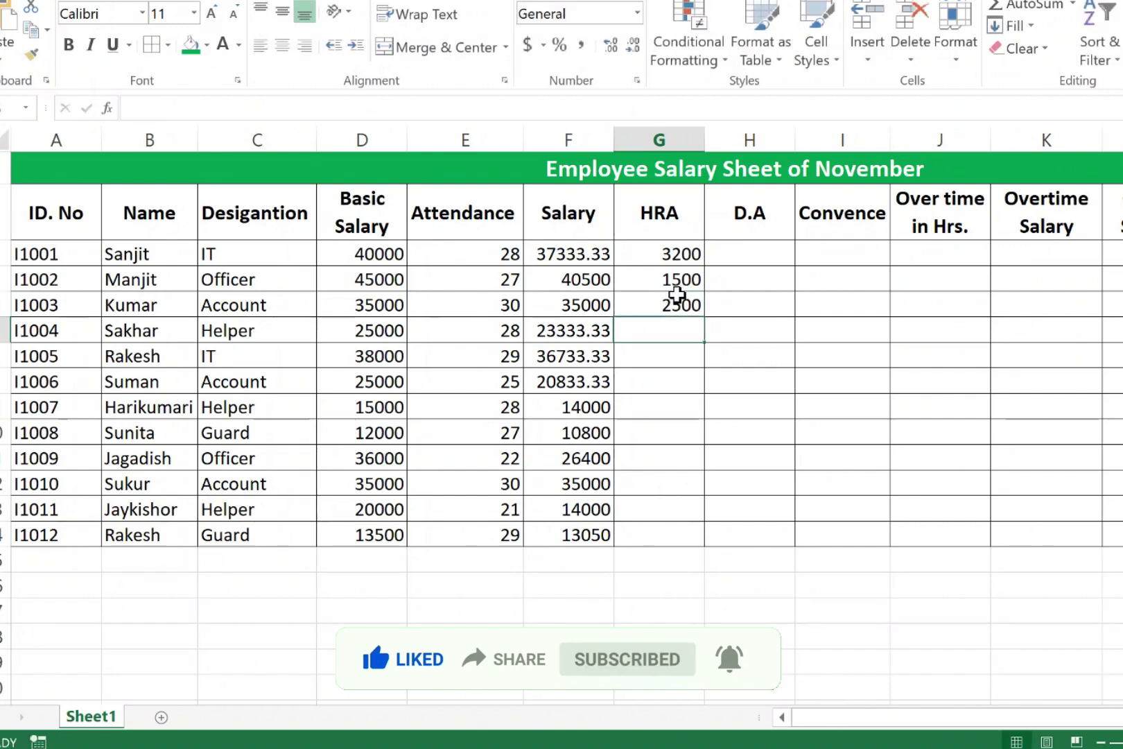
# Step: Complete the HRA column in G6 through G14 with 2200, 2700, 1800, 1700, 2500, 1500, 2400, 2600 and 2700
pyautogui.write('22000')
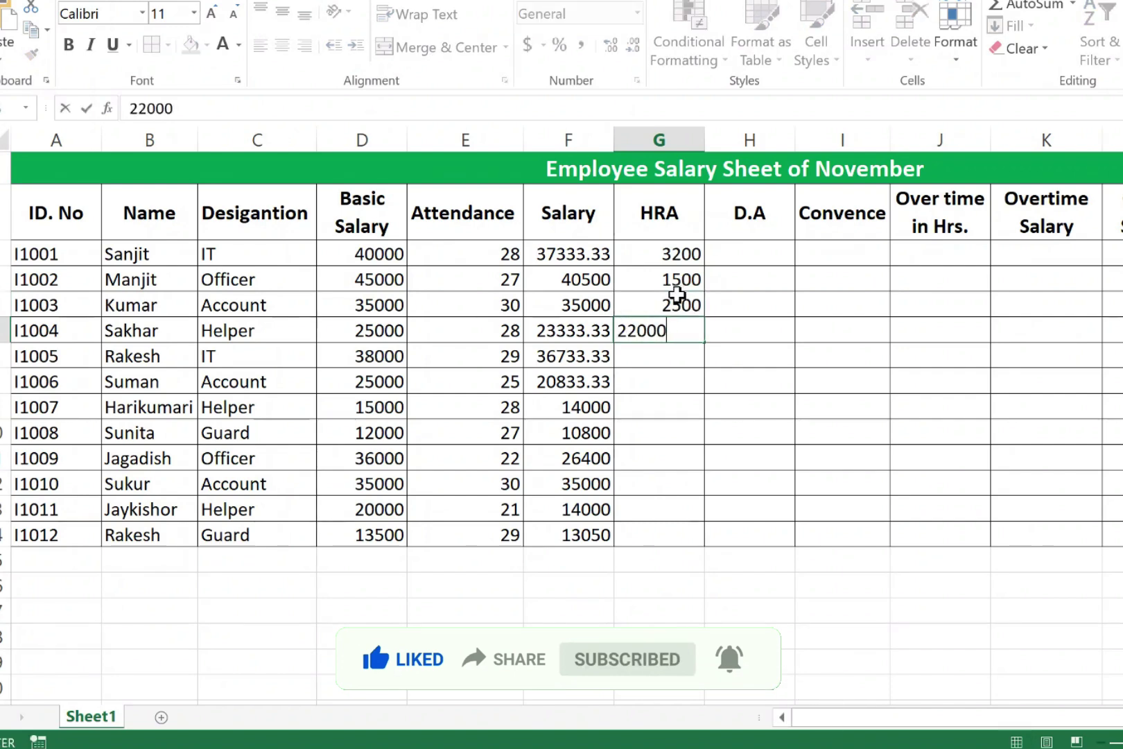
pyautogui.press('BackSpace')
pyautogui.press('Return')
pyautogui.write('2')
pyautogui.write('7')
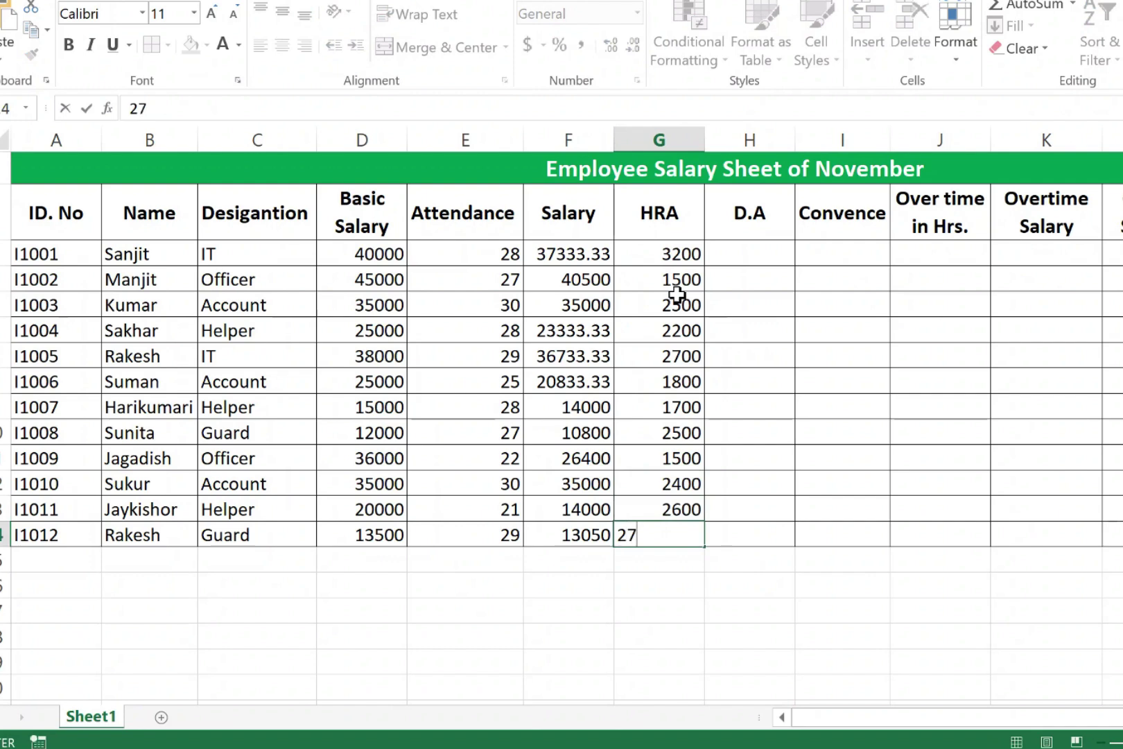
pyautogui.write('00')
pyautogui.press('Return')
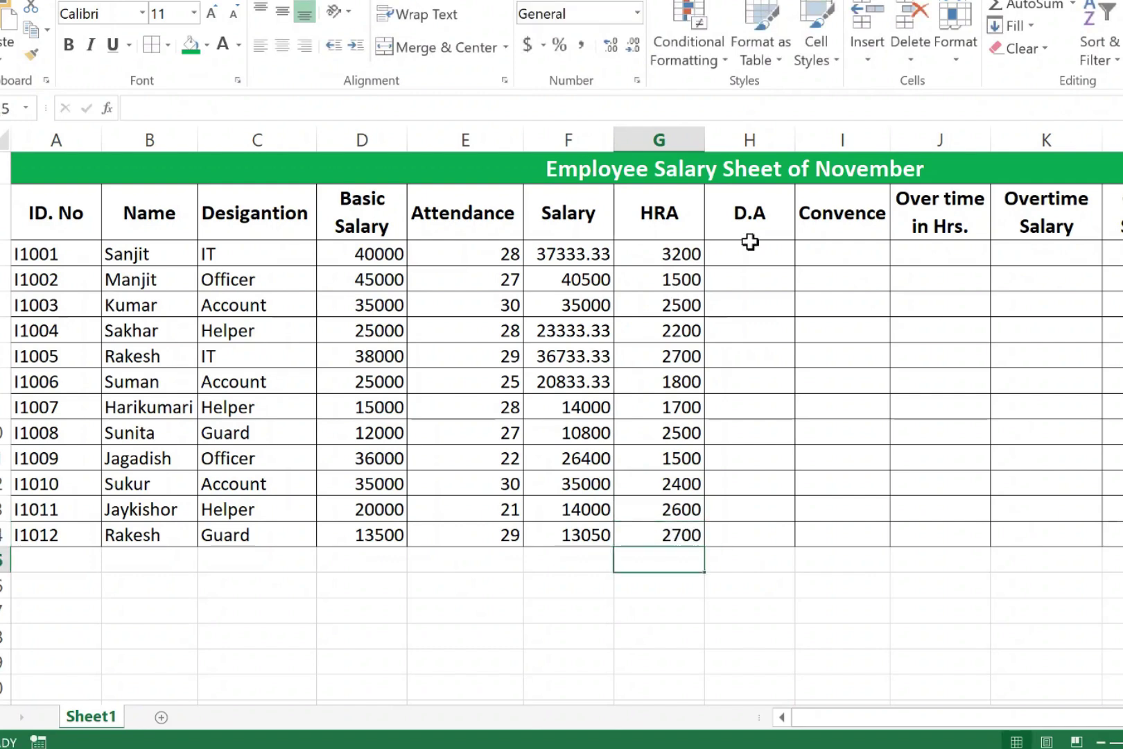
# Step: Fill D.A cells H3 through H14 with 1200, 1300, 1100, 1400, 1700, 1600, 1400, 1200, 1100, 1000, 1400 and 1200
pyautogui.moveTo(750, 251); pyautogui.dragTo(760, 534)
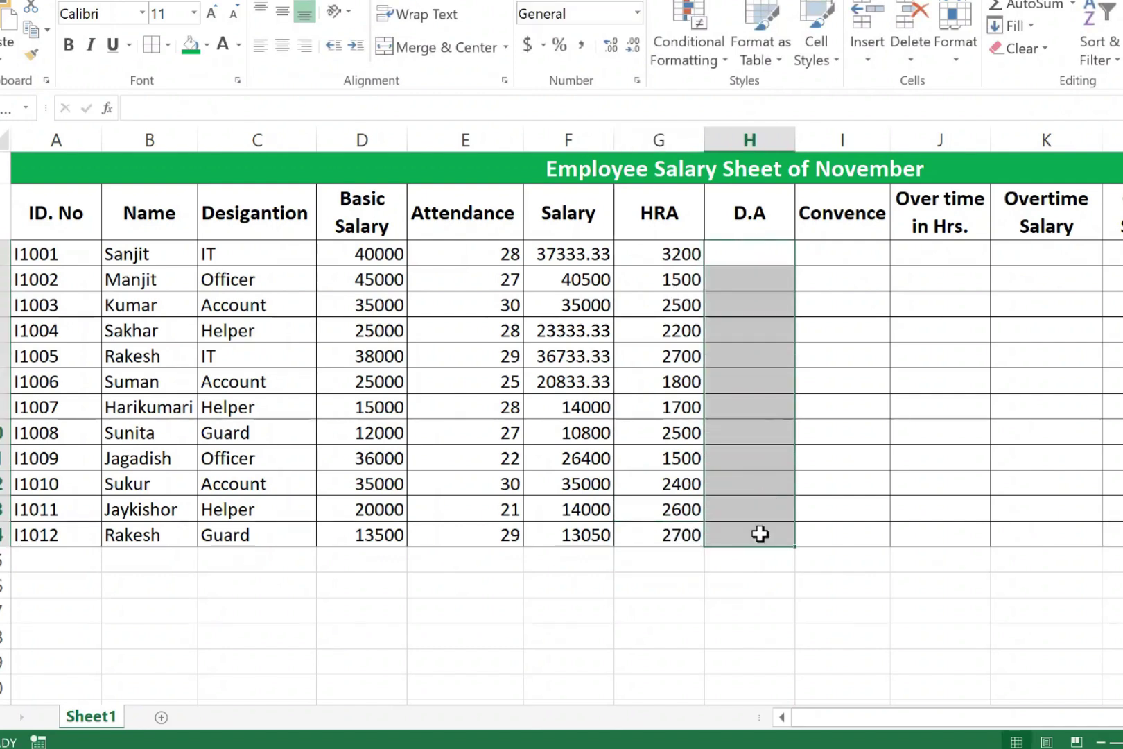
pyautogui.moveTo(748, 251); pyautogui.dragTo(760, 534)
pyautogui.click(755, 250)
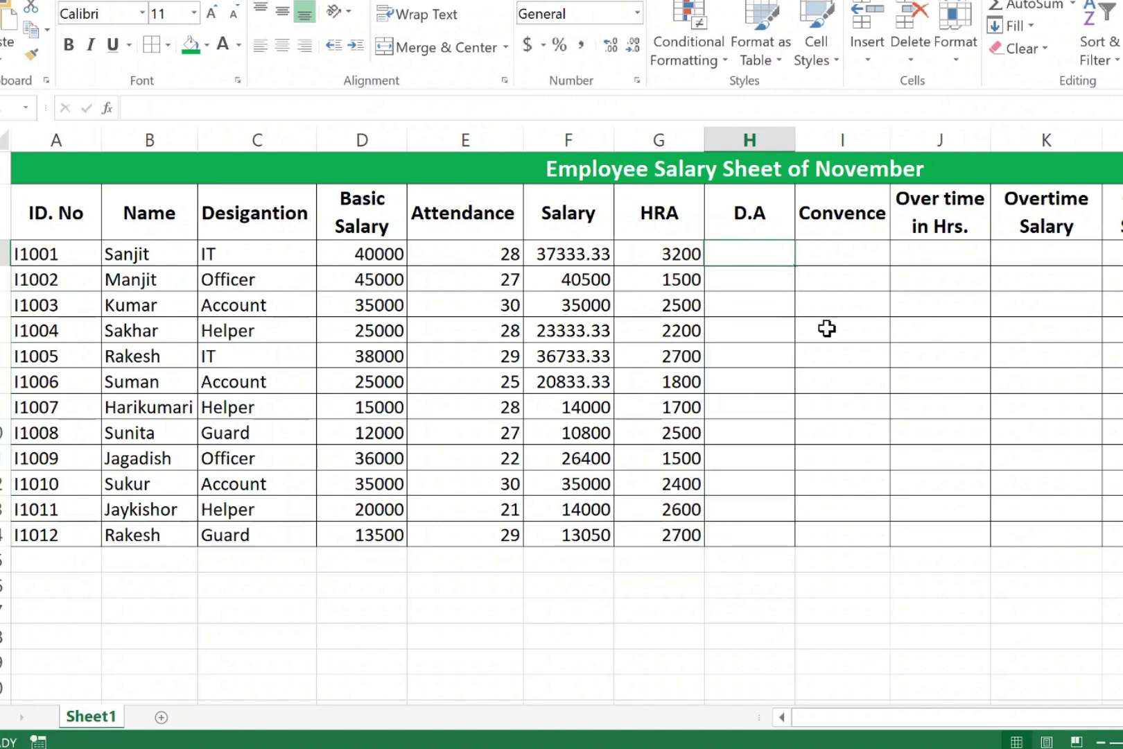
pyautogui.write('120')
pyautogui.write('00')
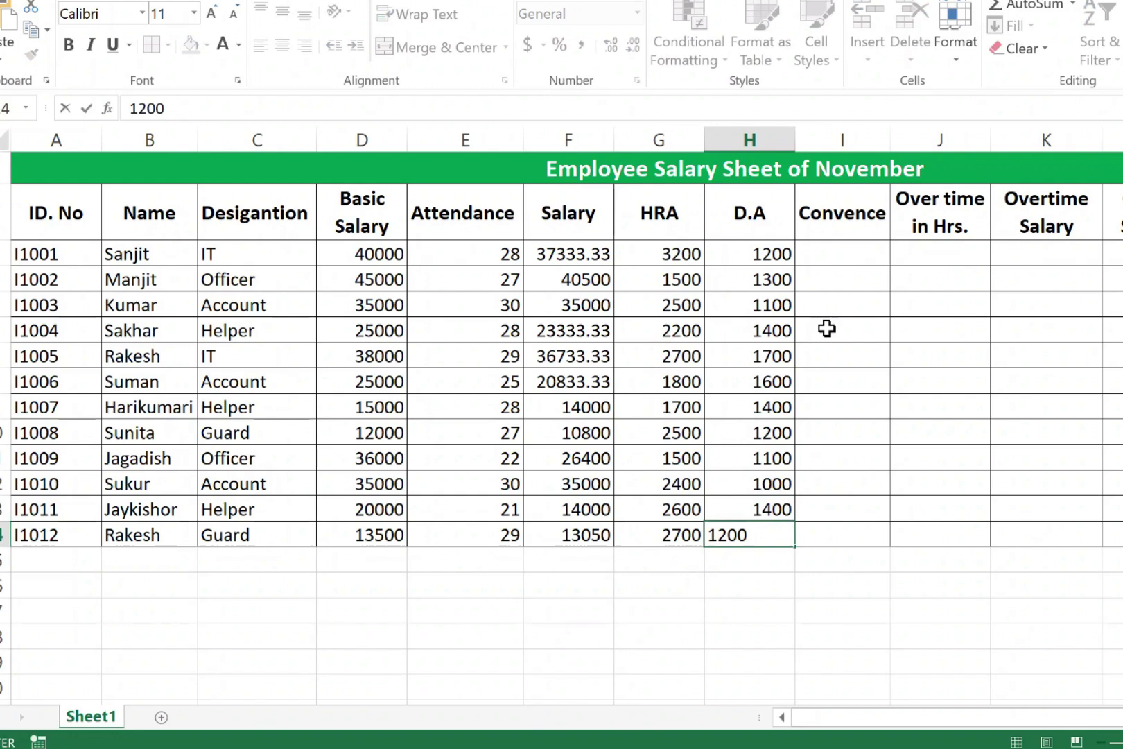
pyautogui.click(827, 328)
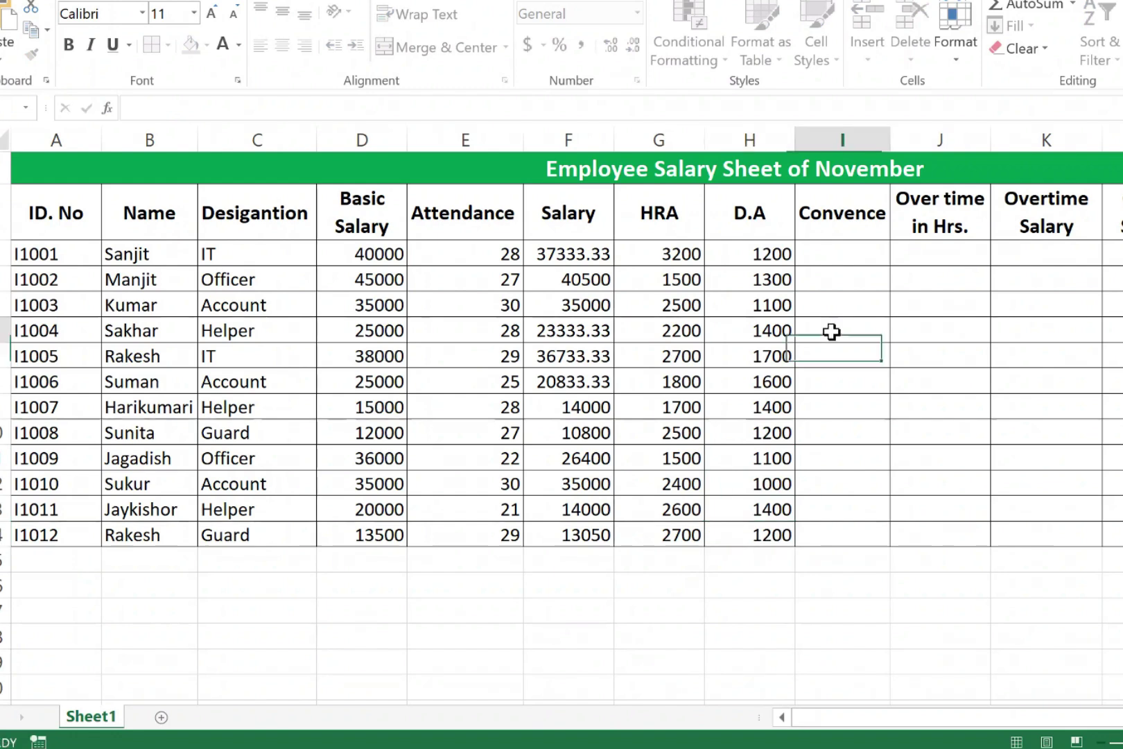
# Step: Fill Convence cells I3 through I14 with 1100, 1100, 1200, 1500, 800, 800, 500, 600, 700, 300, 200 and 1200
pyautogui.moveTo(841, 255); pyautogui.dragTo(845, 530)
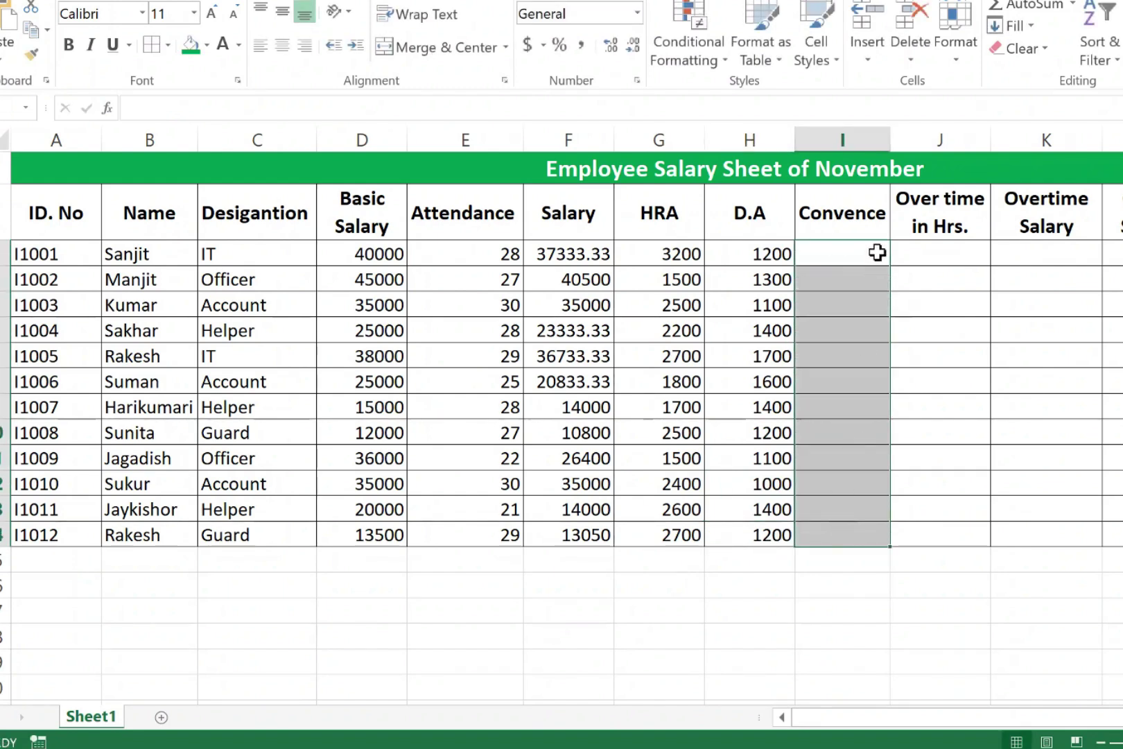
pyautogui.click(853, 254)
pyautogui.write('1200')
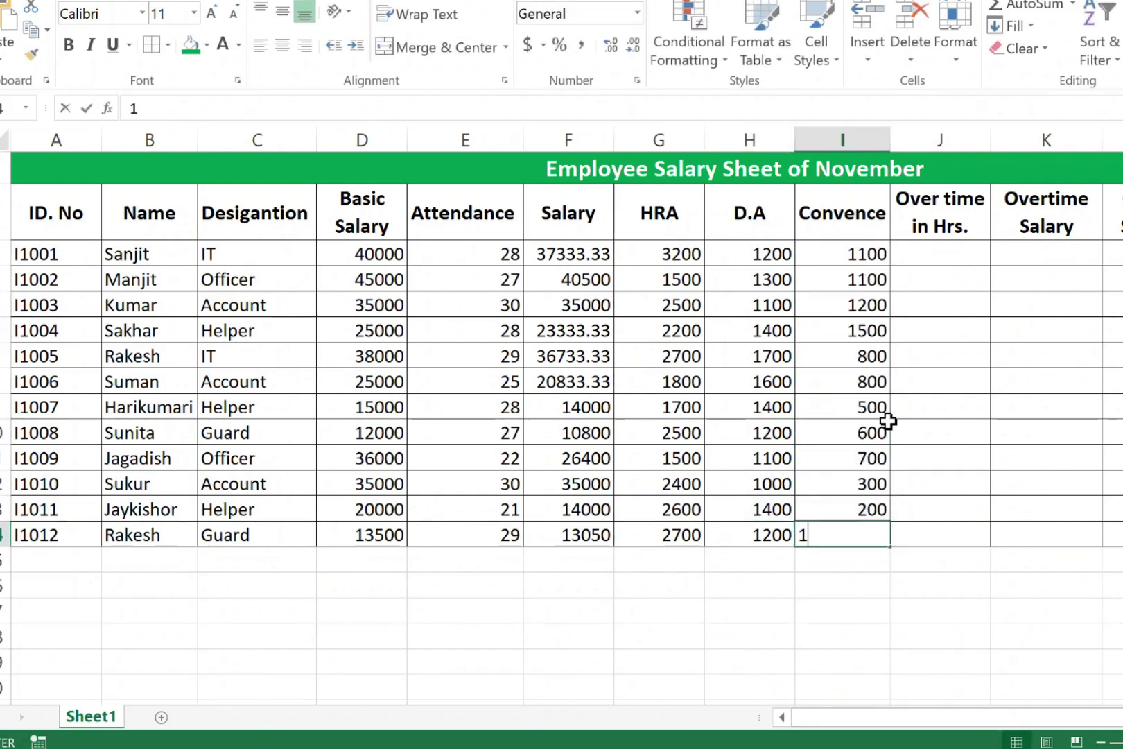
pyautogui.press('Return')
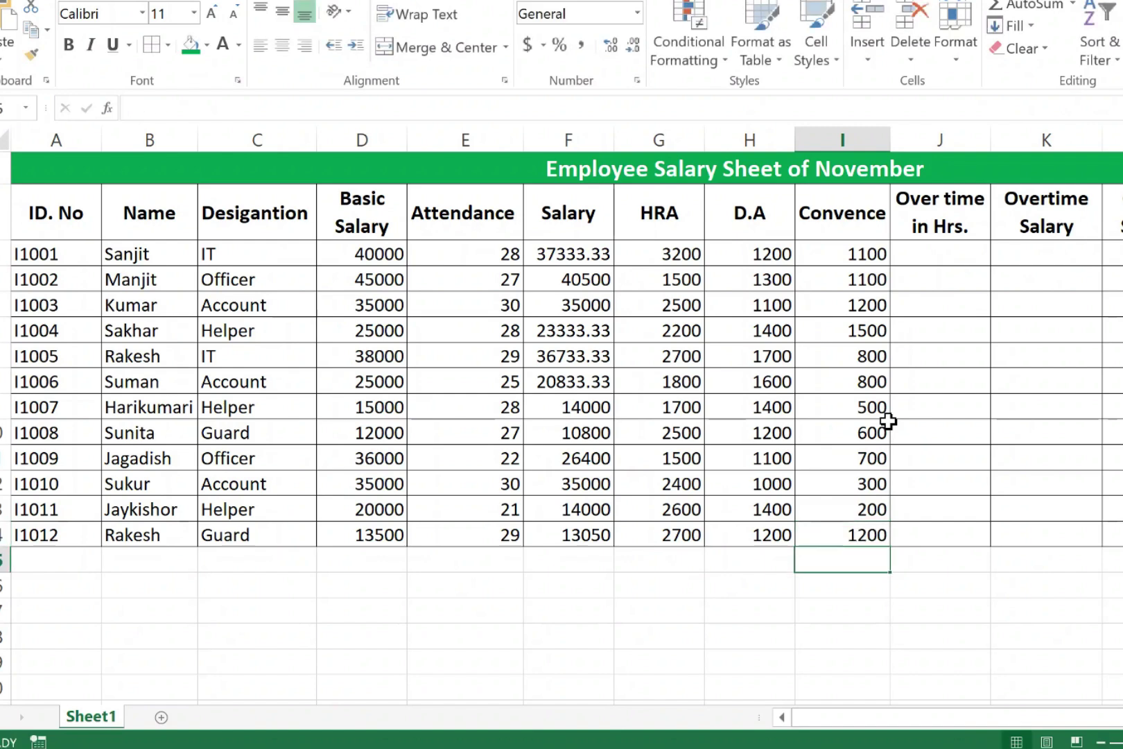
pyautogui.moveTo(937, 250); pyautogui.dragTo(959, 529)
pyautogui.click(971, 258)
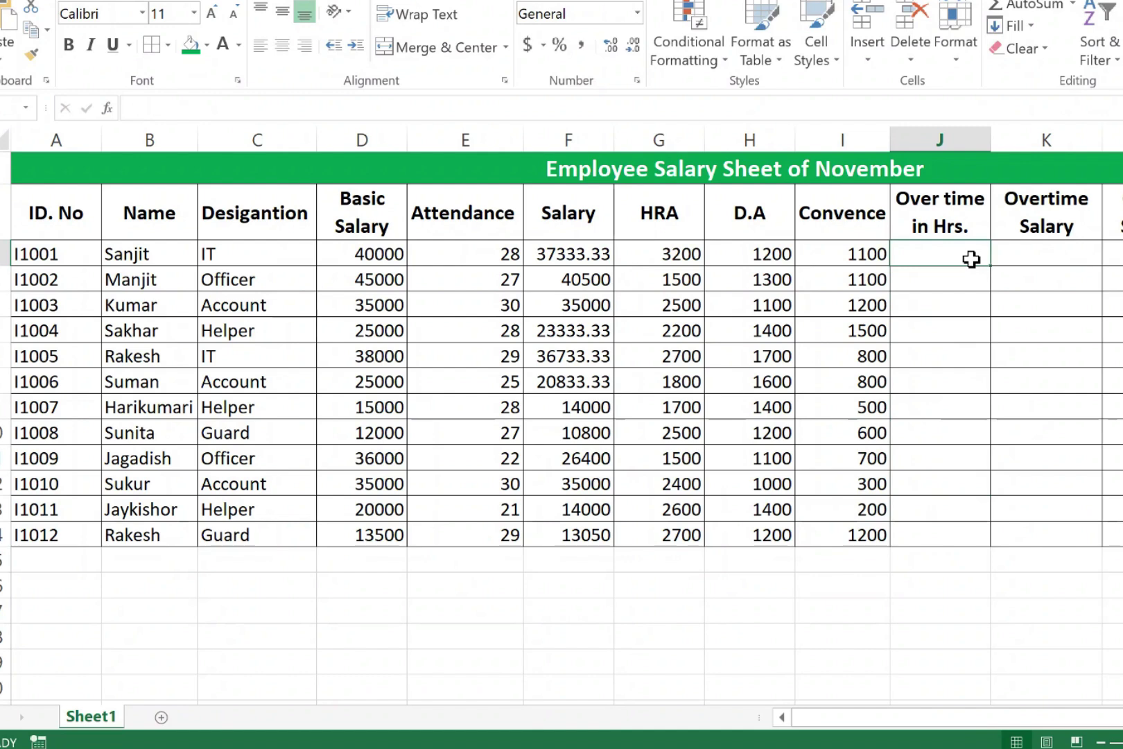
pyautogui.hscroll(1, 947, 548)
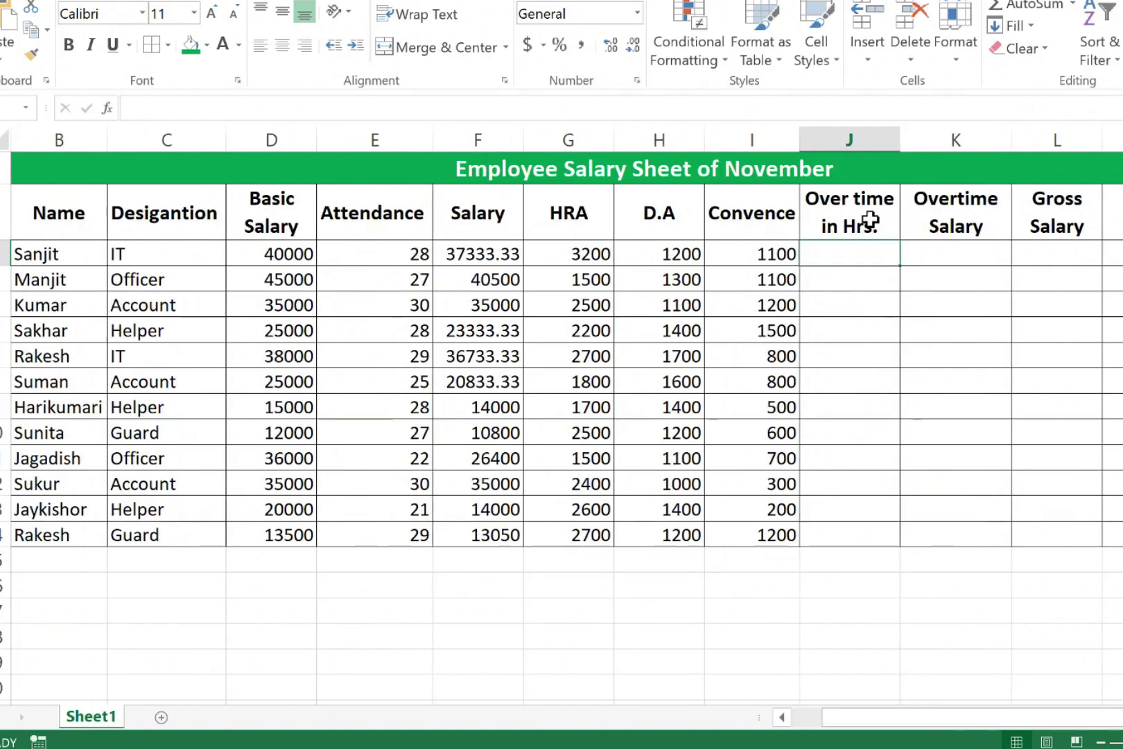
pyautogui.click(45, 254)
pyautogui.click(160, 254)
pyautogui.click(92, 253)
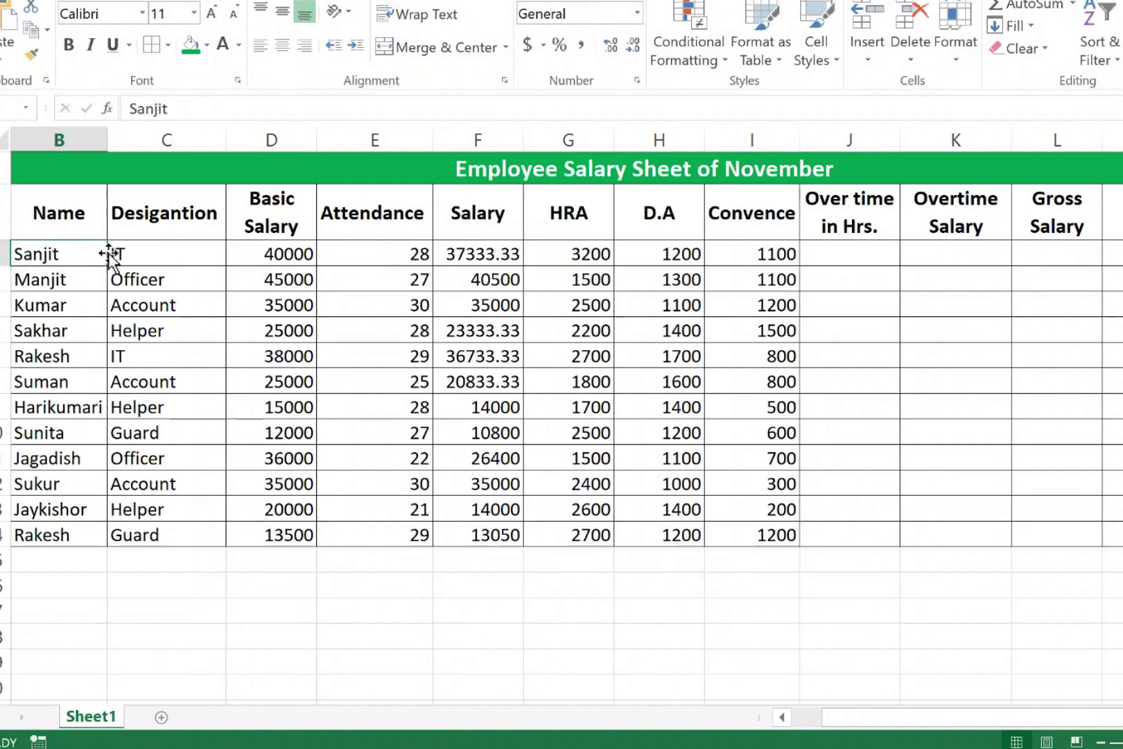
pyautogui.click(151, 253)
pyautogui.click(50, 254)
# Step: Set the overtime hours in J3 to 8
pyautogui.click(851, 263)
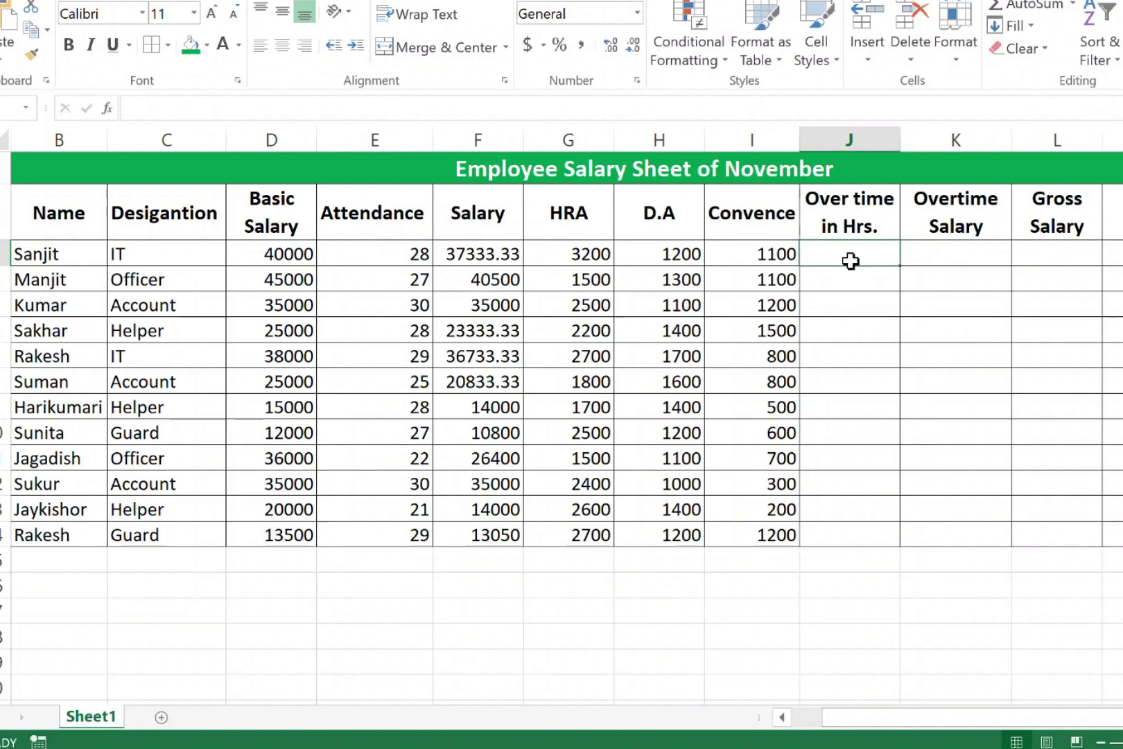
pyautogui.write('=')
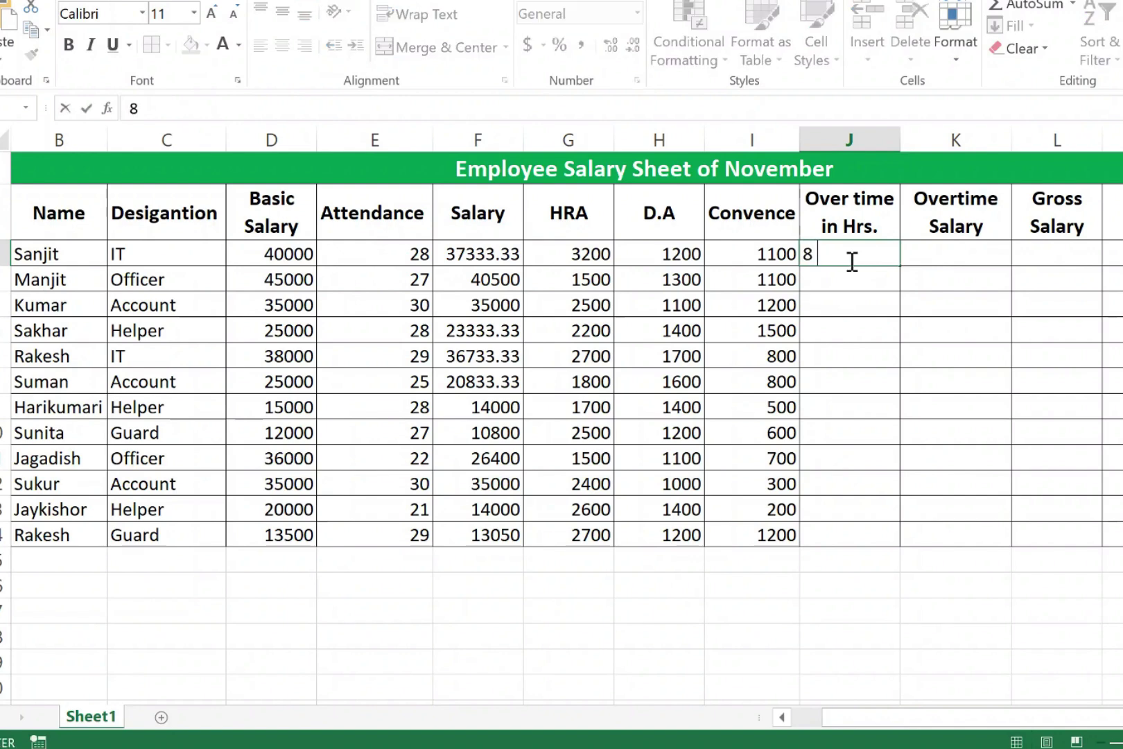
pyautogui.press('Return')
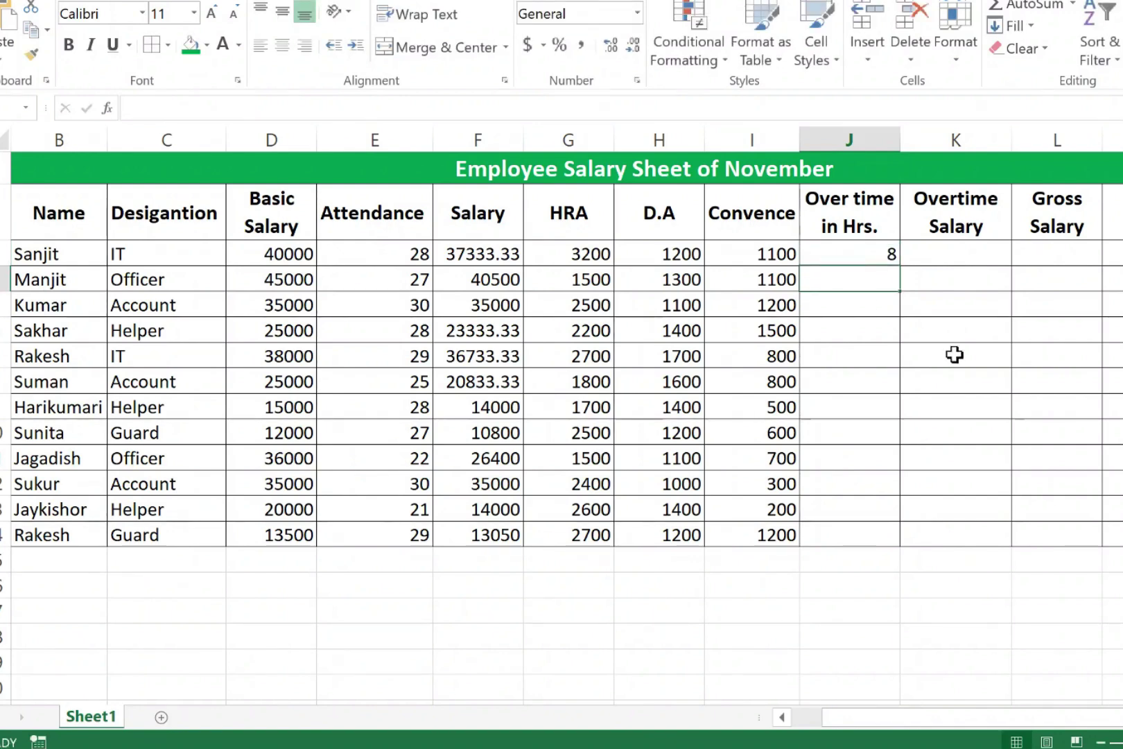
# Step: Enter the overtime hours 3, 2, 1 and 0 in J3, J4, J5 and J6
pyautogui.click(873, 252)
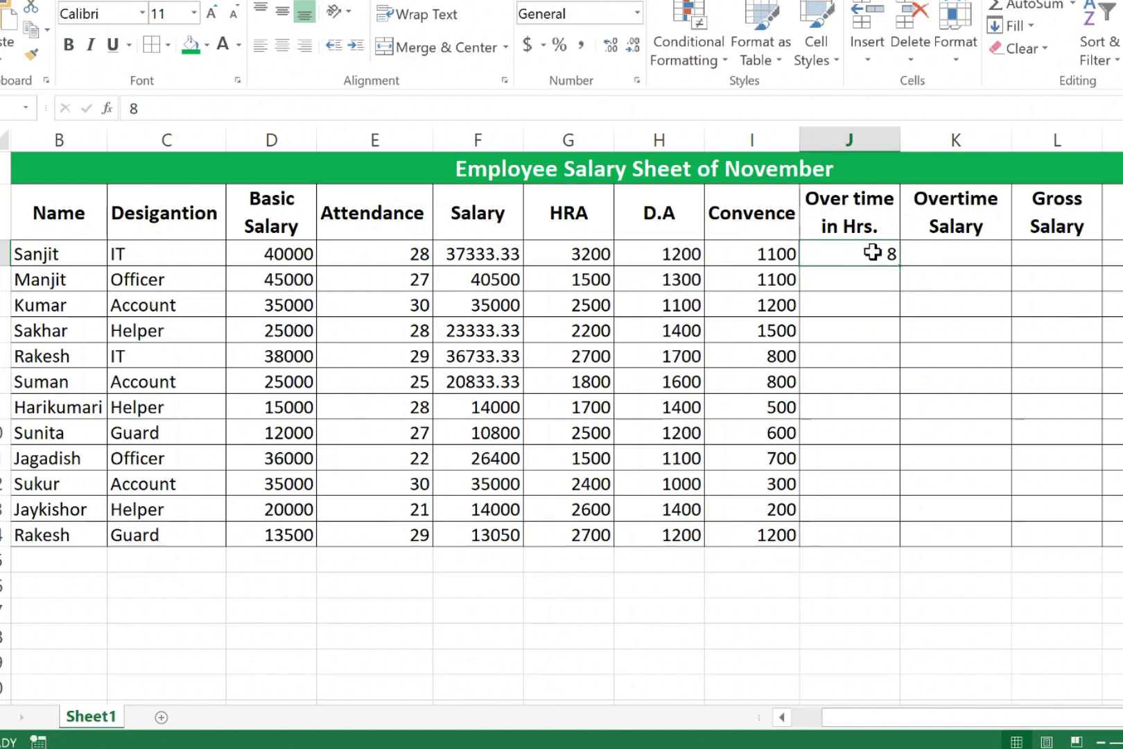
pyautogui.write('3')
pyautogui.press('Return')
pyautogui.write('2')
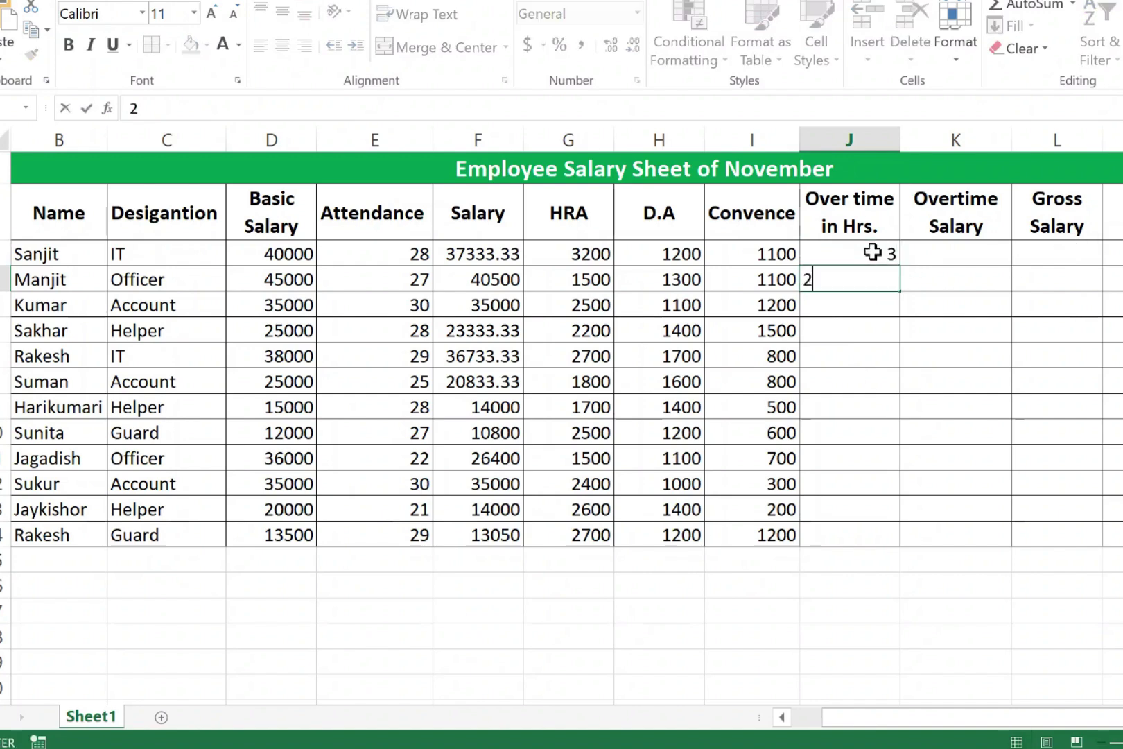
pyautogui.press('Return')
pyautogui.write('1')
pyautogui.press('Return')
pyautogui.write('0')
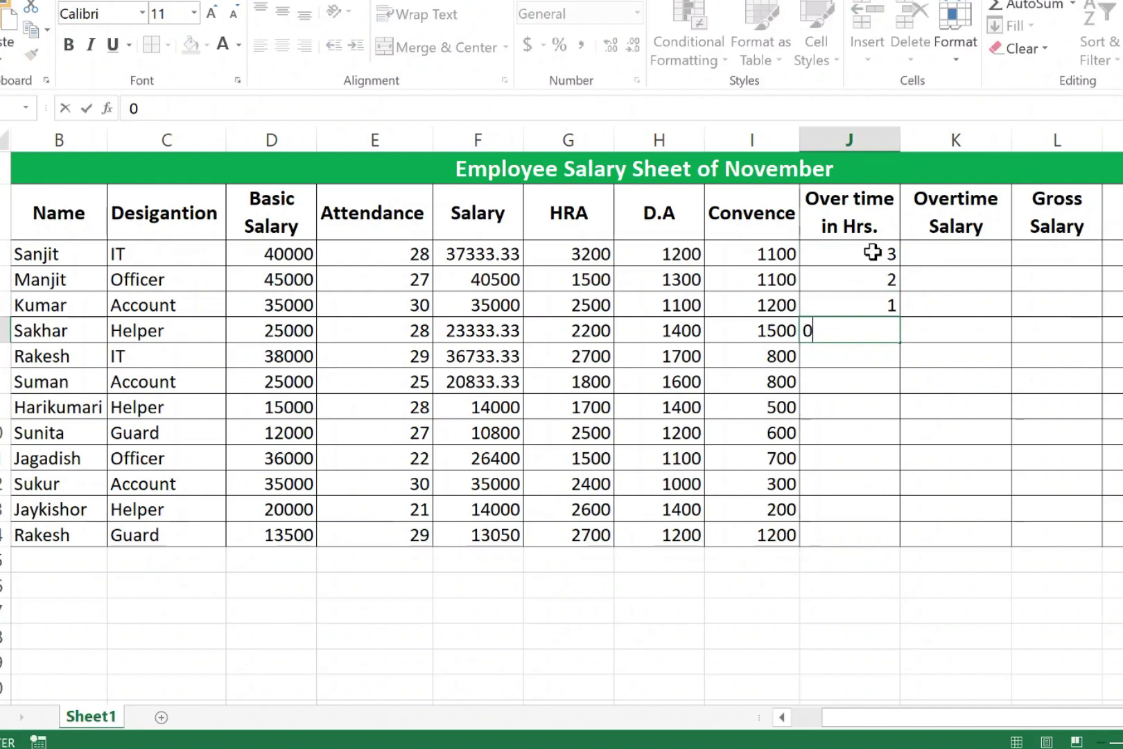
pyautogui.press('Return')
# Step: Enter the overtime hours 5, 6 and 7 in J7, J8 and J9
pyautogui.write('5')
pyautogui.press('Return')
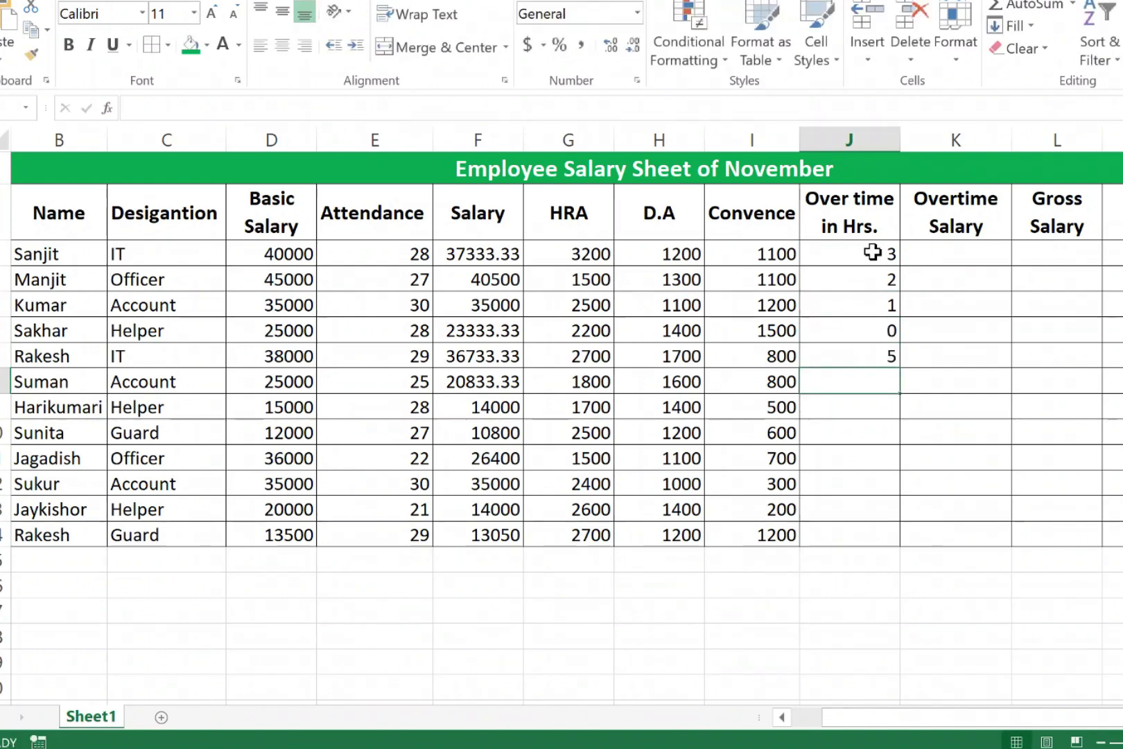
pyautogui.write('6')
pyautogui.press('Return')
pyautogui.write('7')
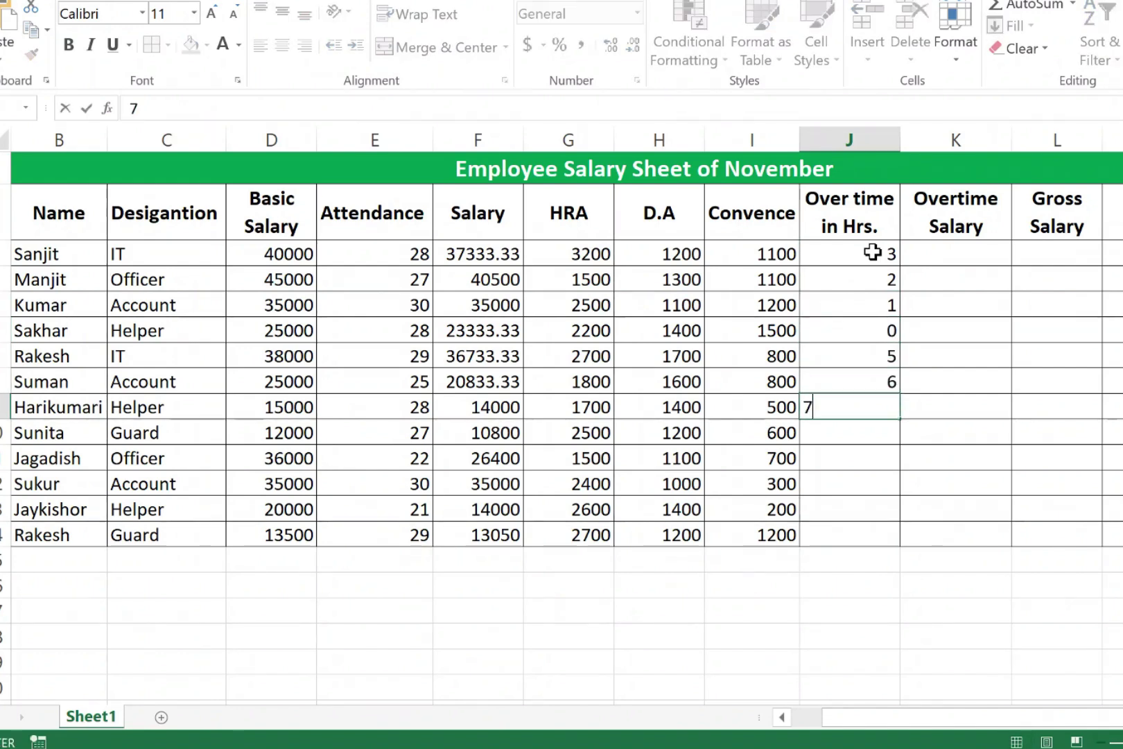
pyautogui.press('Return')
# Step: Enter the overtime hours 8 and 14 in J10 and J11
pyautogui.write('8')
pyautogui.press('Return')
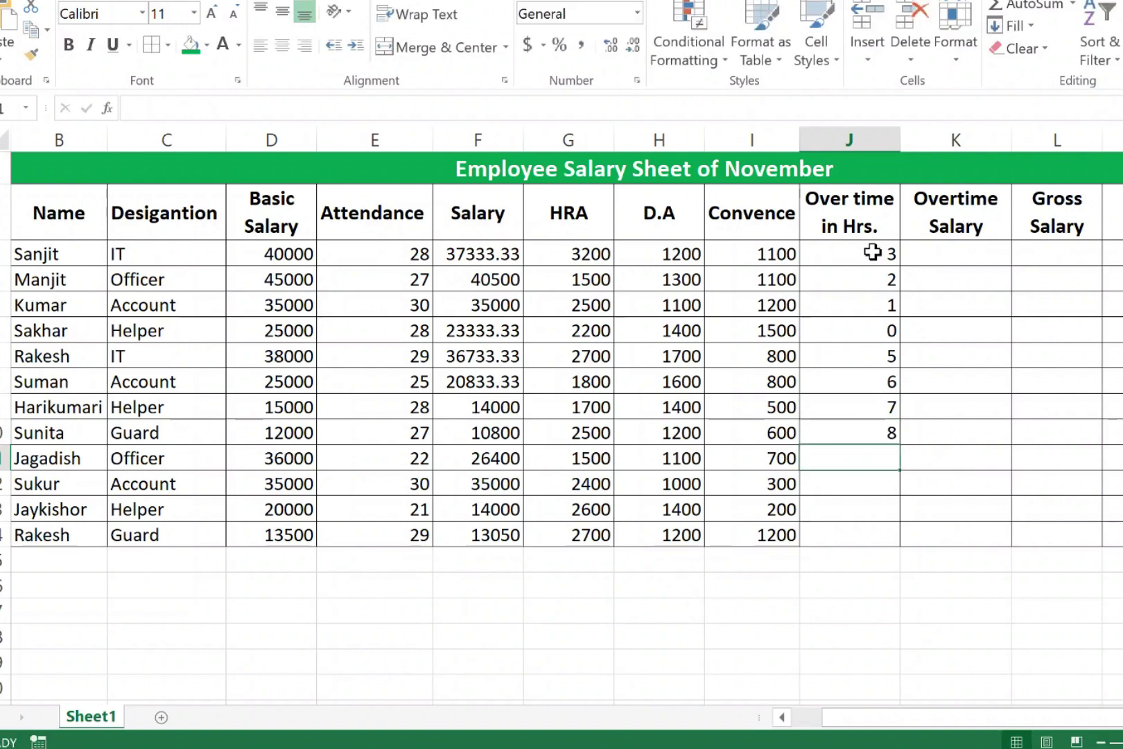
pyautogui.write('14')
pyautogui.press('Return')
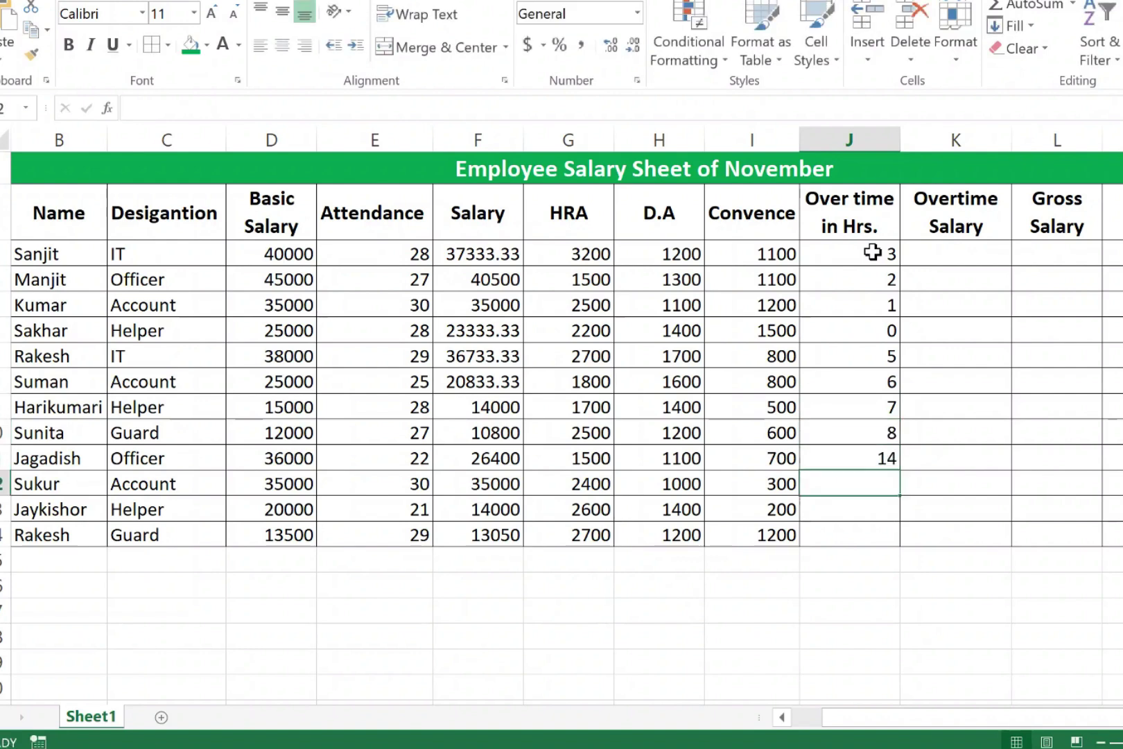
# Step: Change the overtime hours to 6 in J10 and 4 in J11
pyautogui.click(889, 433)
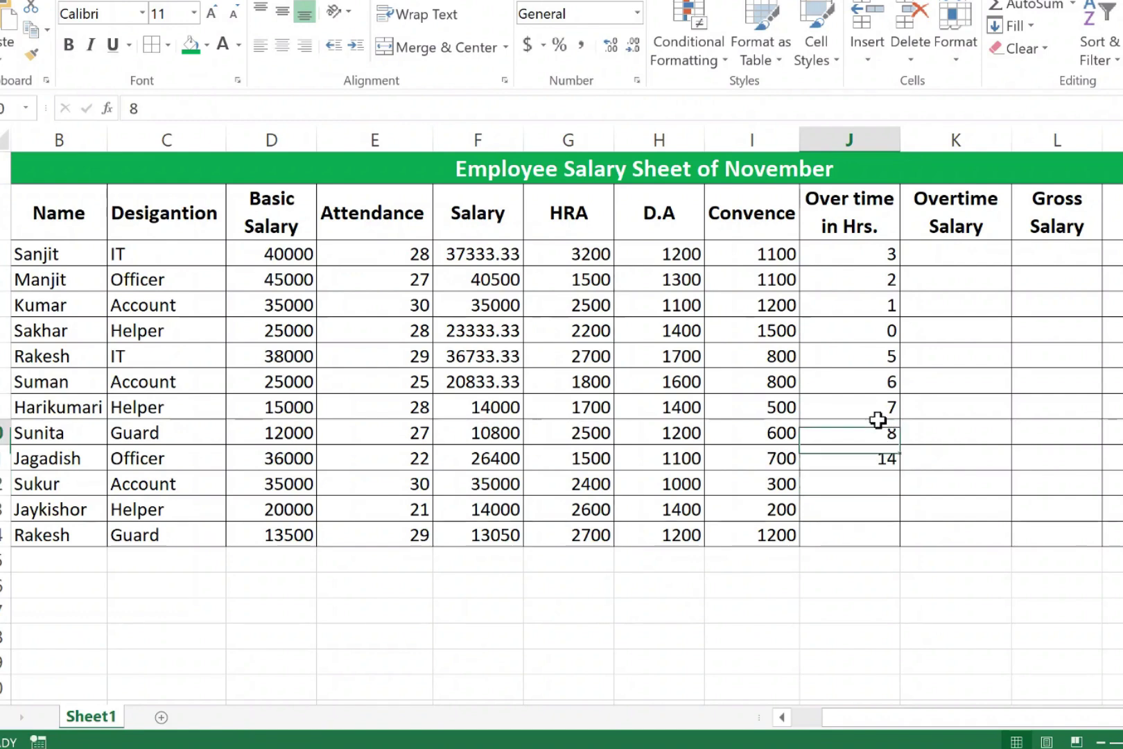
pyautogui.press('Return')
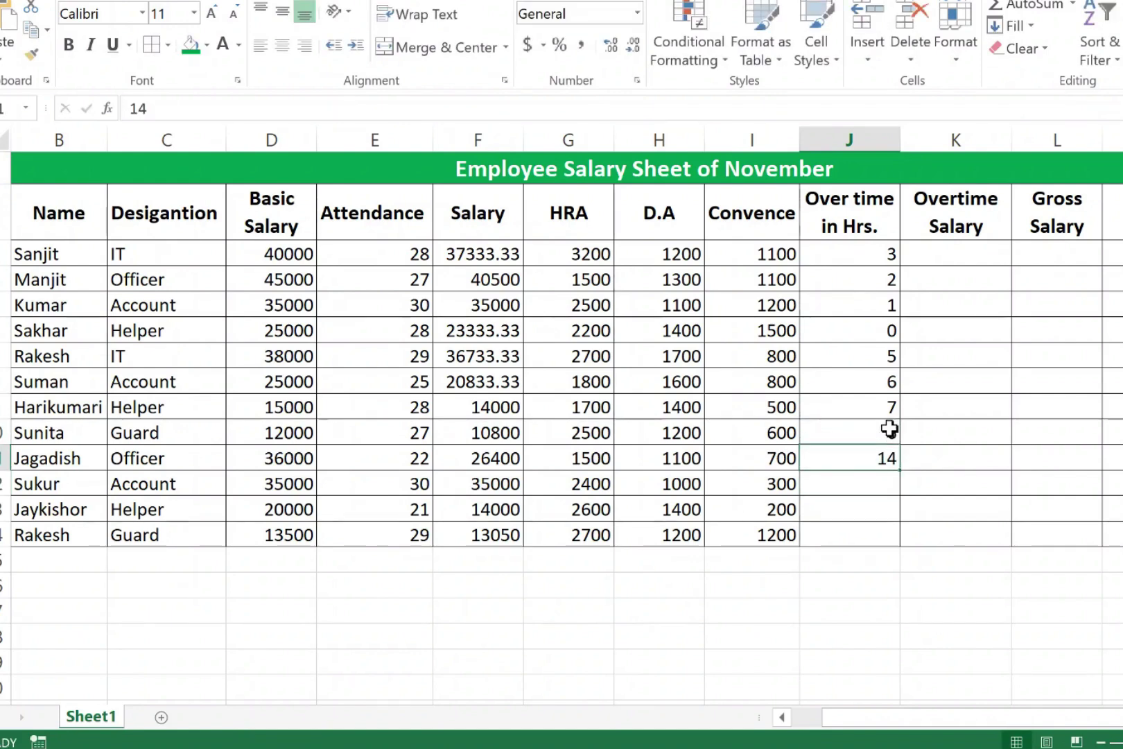
pyautogui.write('4')
pyautogui.press('Return')
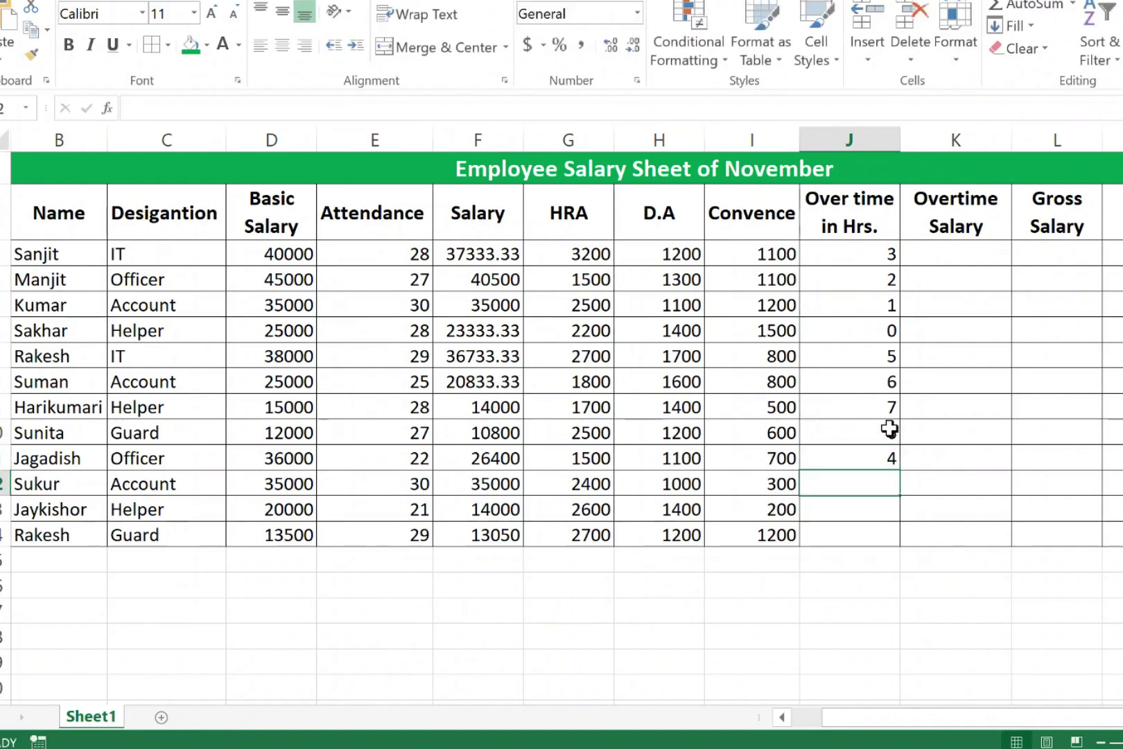
# Step: Complete the overtime hours column with 2, 1 and 0 in J12, J13 and J14
pyautogui.write('2')
pyautogui.press('Return')
pyautogui.write('1')
pyautogui.press('Return')
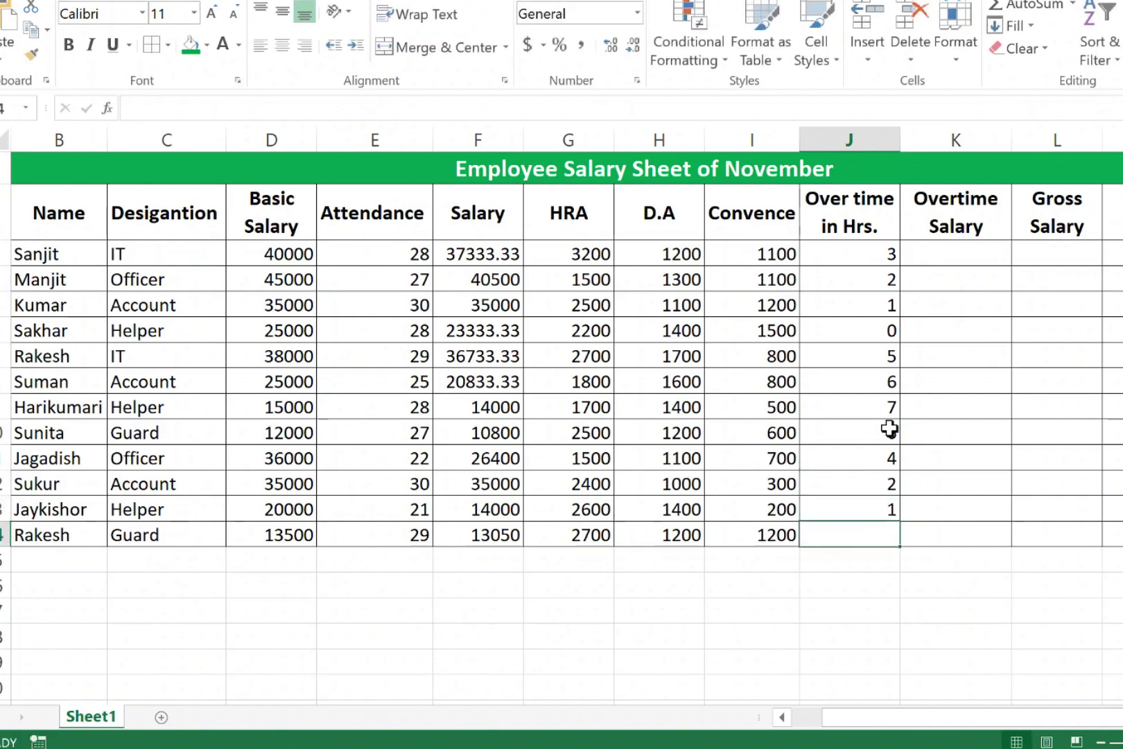
pyautogui.write('0')
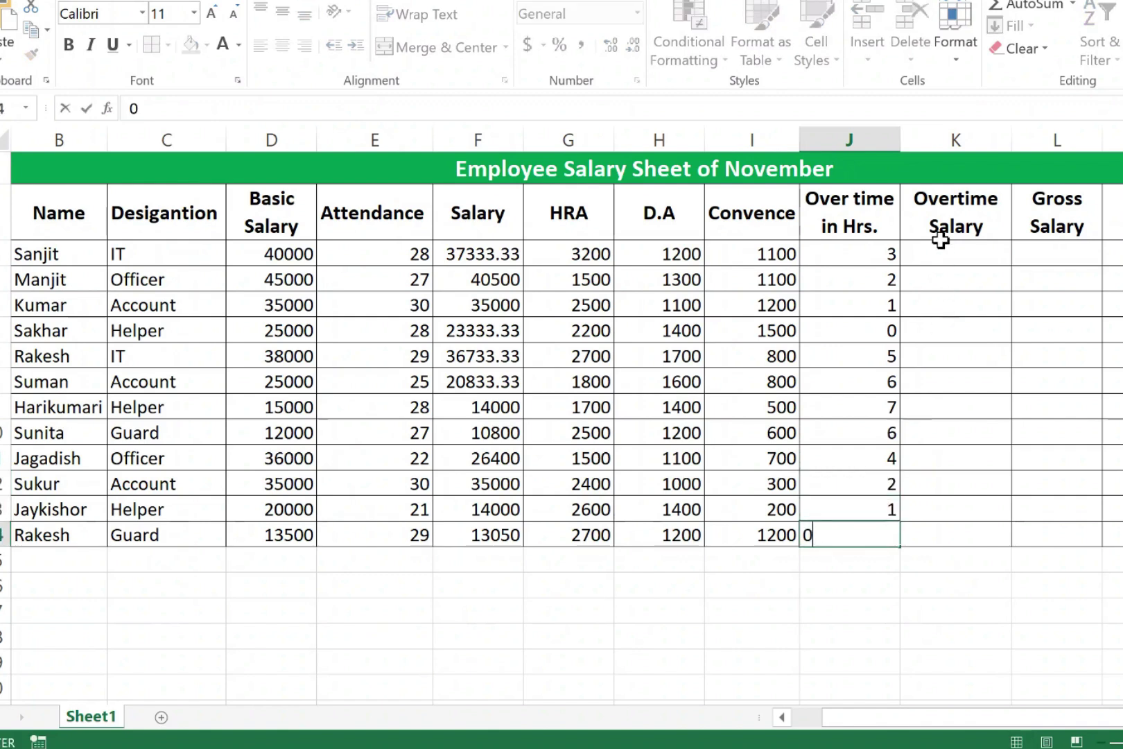
# Step: Clear the zero overtime hours from J6 and J14
pyautogui.click(881, 332)
pyautogui.press('BackSpace')
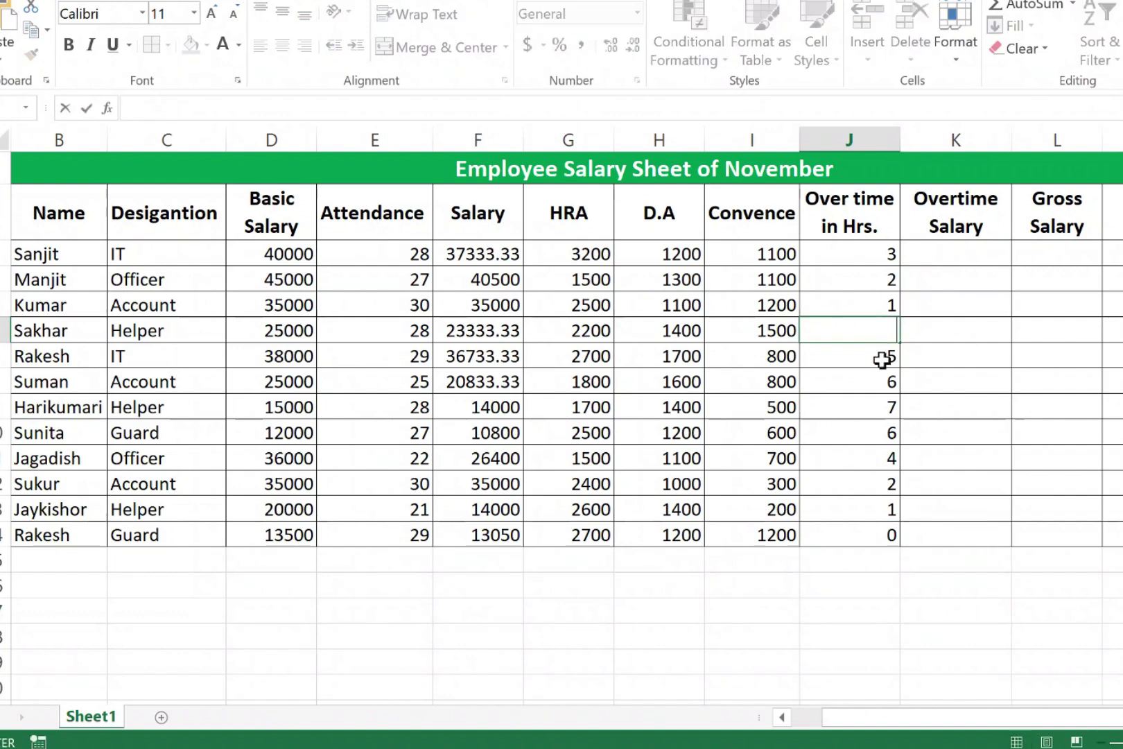
pyautogui.click(881, 530)
pyautogui.press('BackSpace')
pyautogui.click(940, 381)
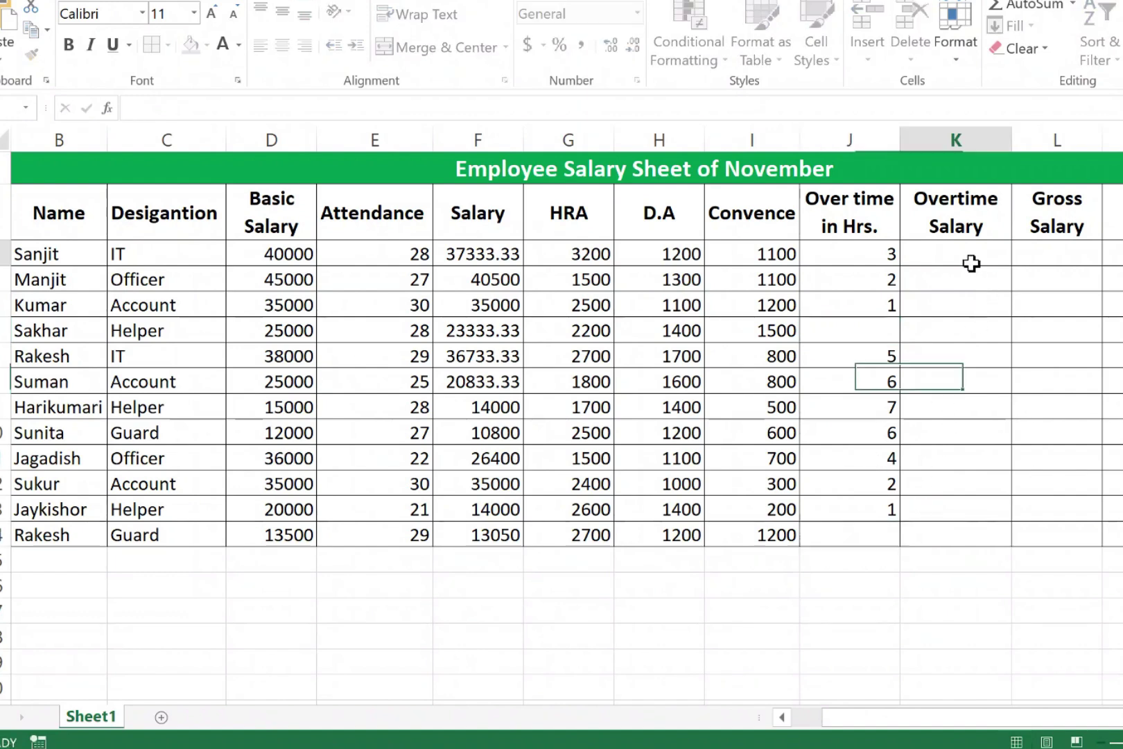
pyautogui.click(970, 264)
pyautogui.moveTo(880, 253); pyautogui.dragTo(887, 532)
pyautogui.click(887, 532)
pyautogui.moveTo(875, 260); pyautogui.dragTo(872, 530)
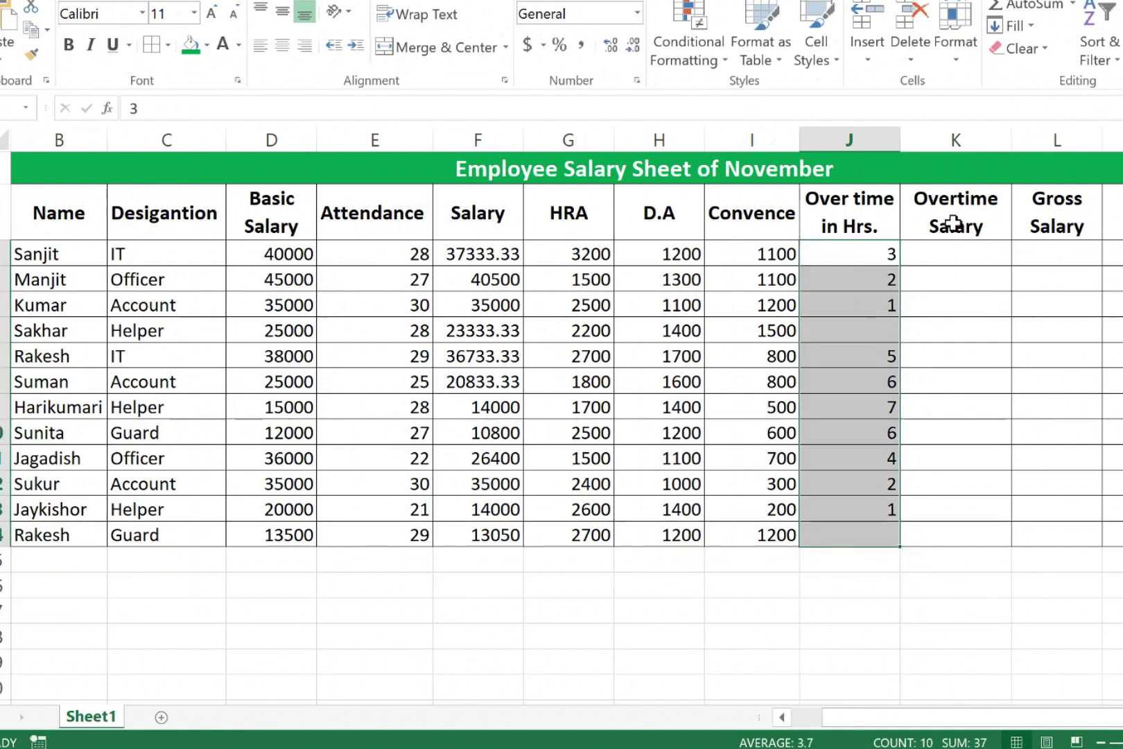
# Step: Enter the overtime salary formula =D3/30/8*J3 in K3 and fill it down through K14
pyautogui.click(959, 259)
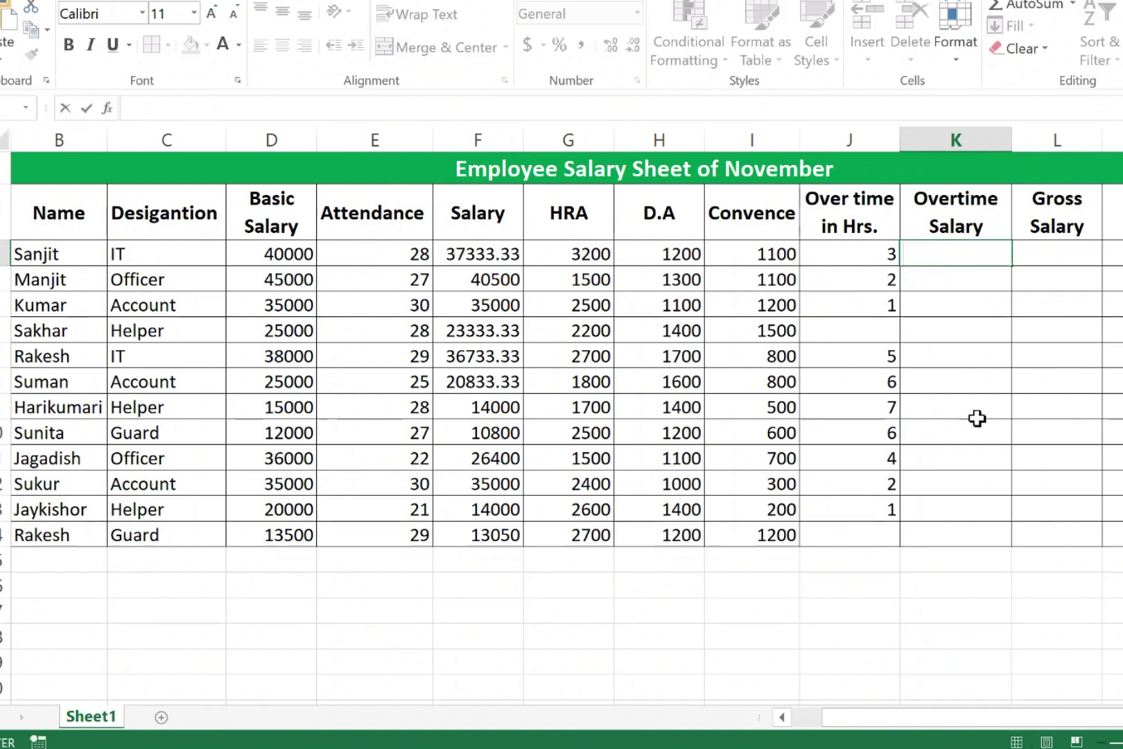
pyautogui.write('=')
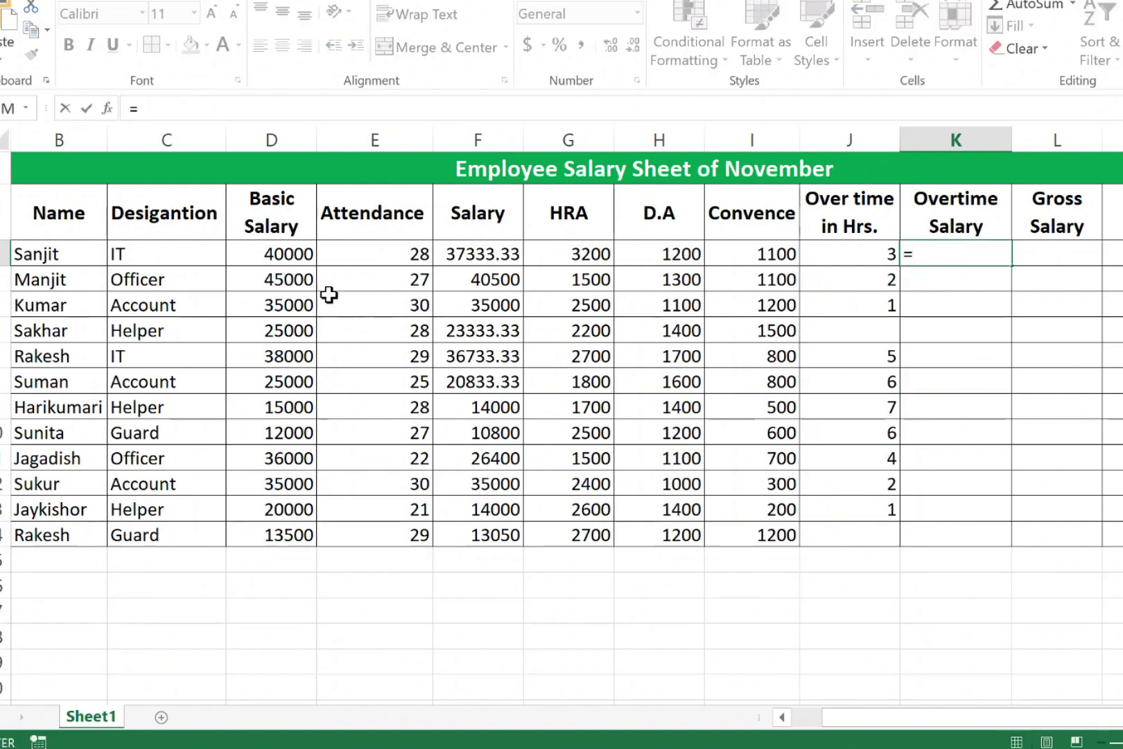
pyautogui.click(297, 257)
pyautogui.write('/30')
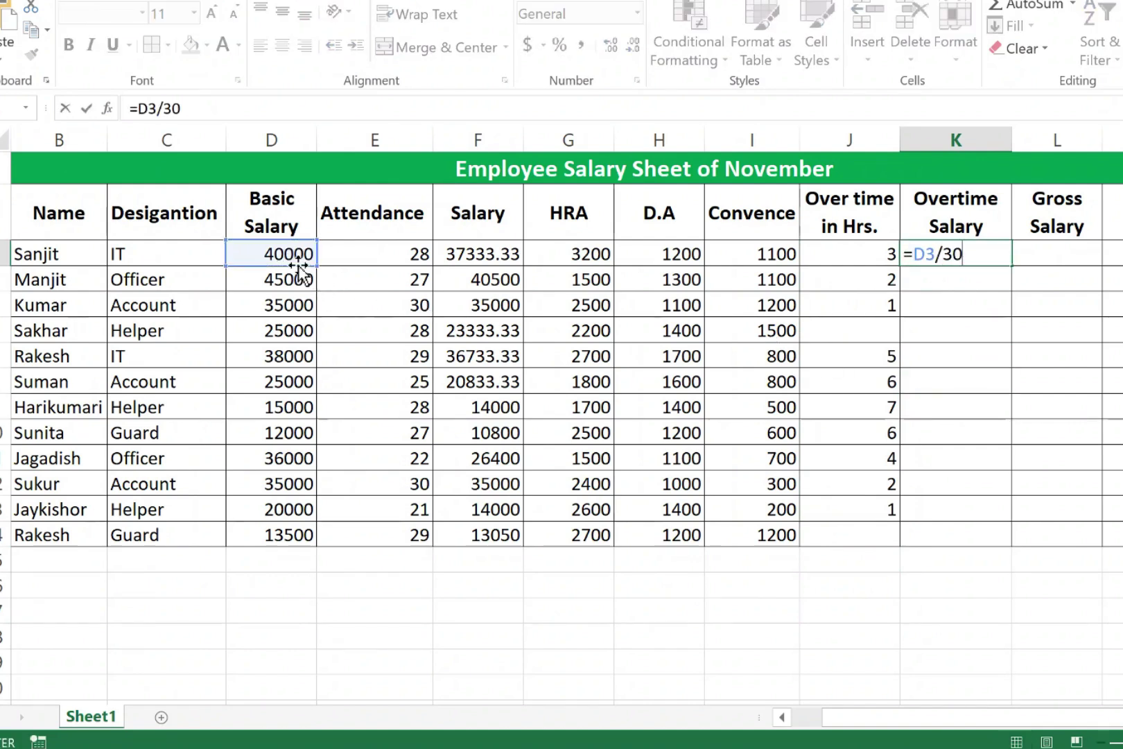
pyautogui.write('/8')
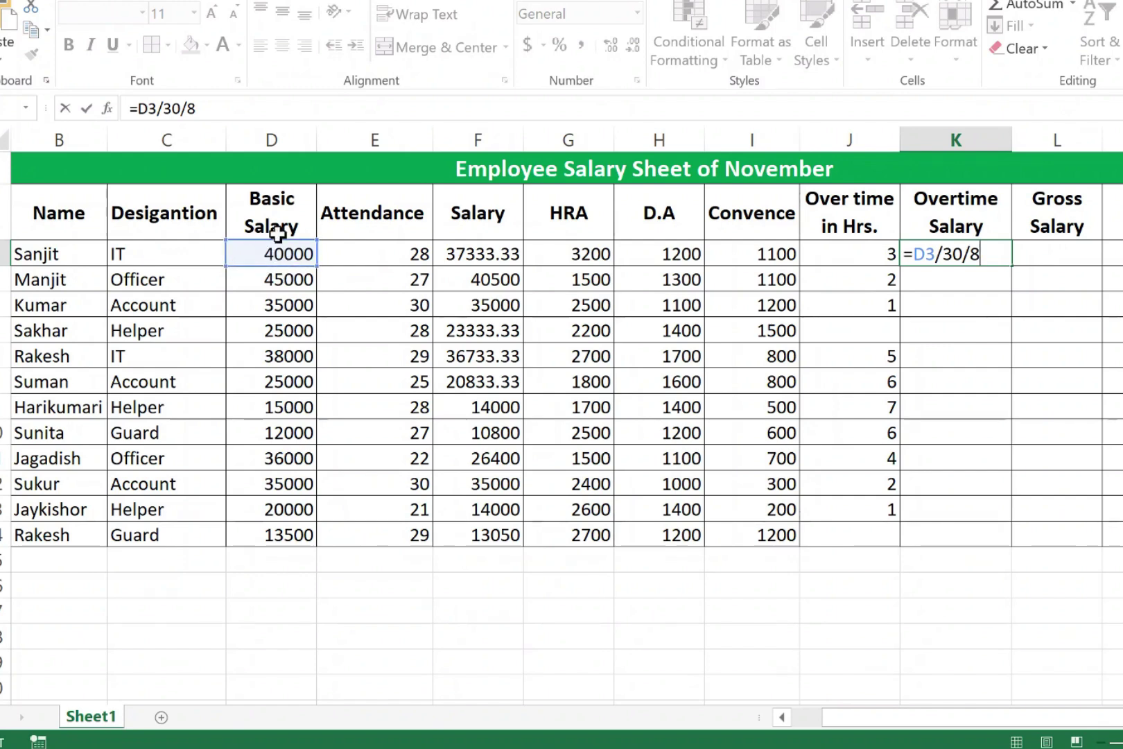
pyautogui.moveTo(962, 254); pyautogui.dragTo(943, 251)
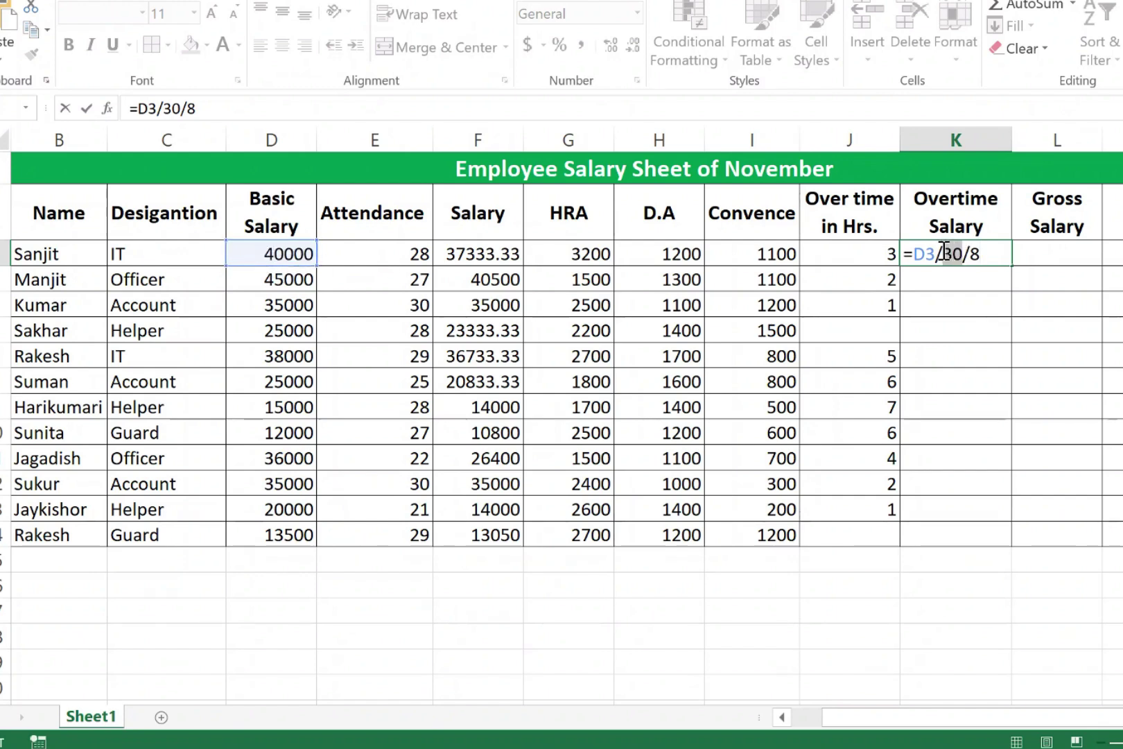
pyautogui.click(993, 254)
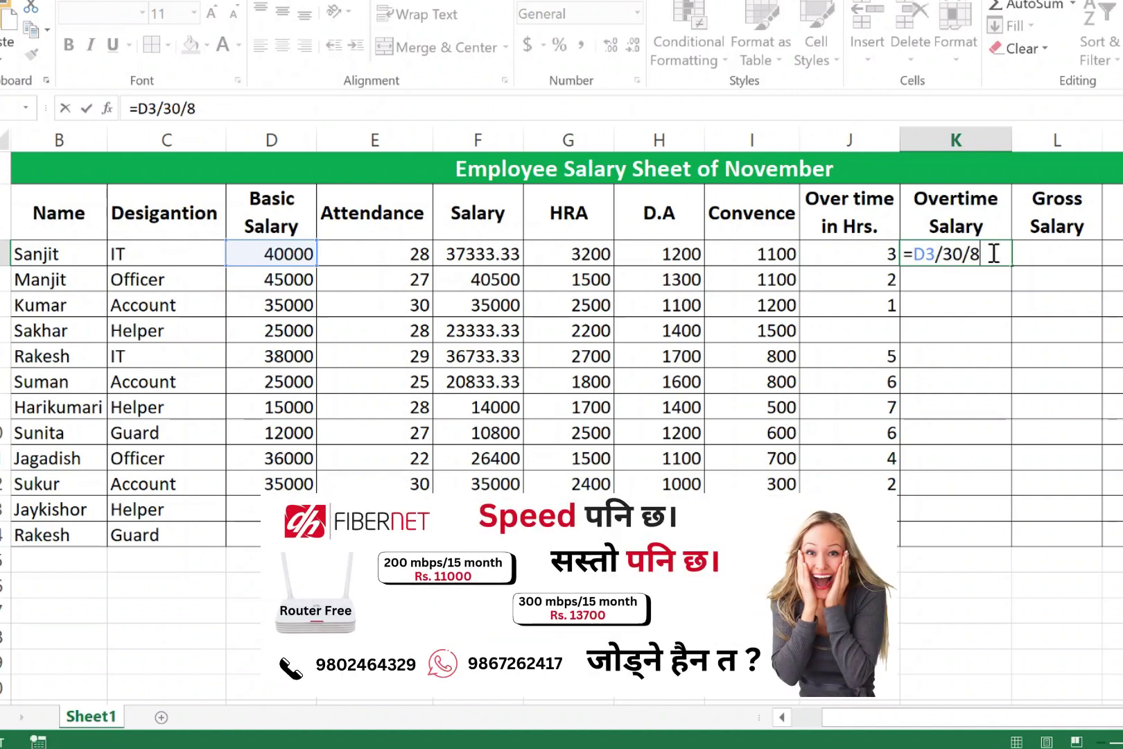
pyautogui.write('*')
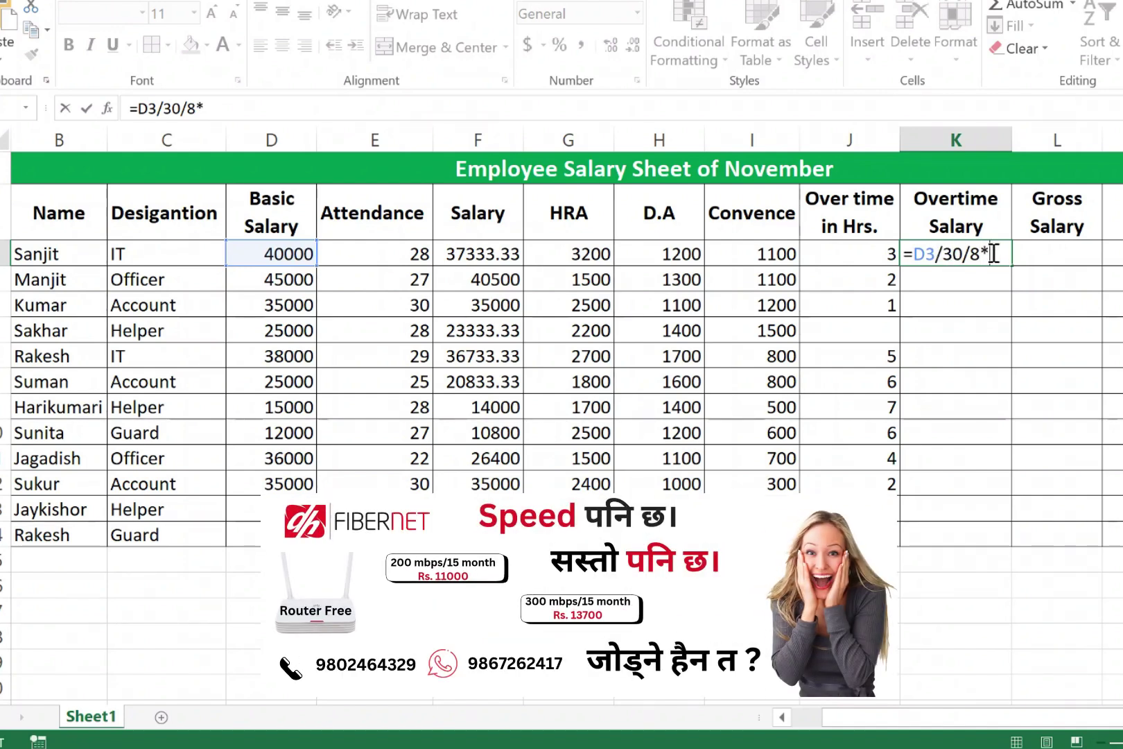
pyautogui.click(863, 259)
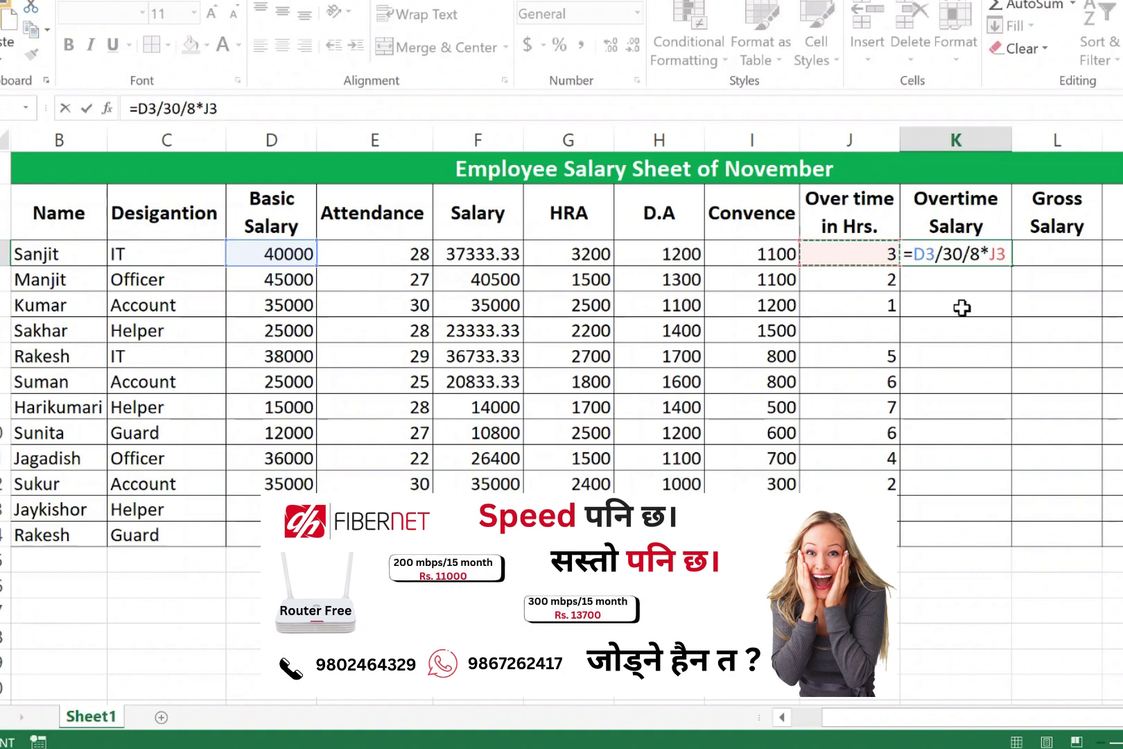
pyautogui.press('Return')
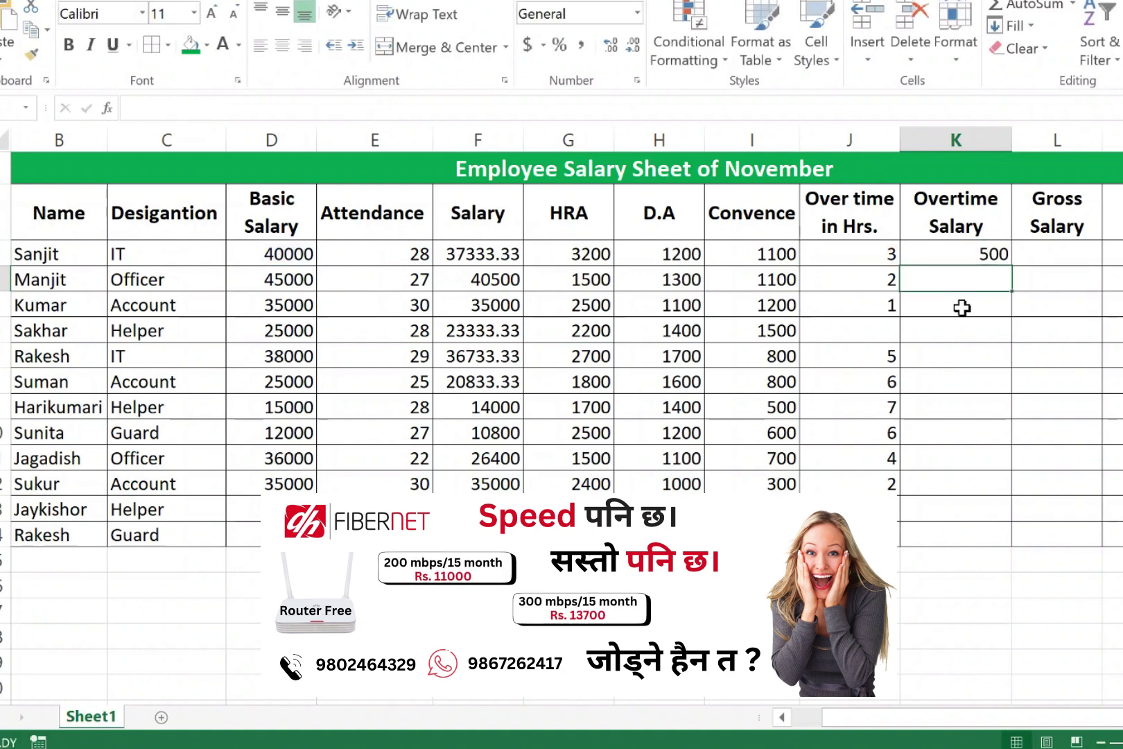
pyautogui.click(954, 262)
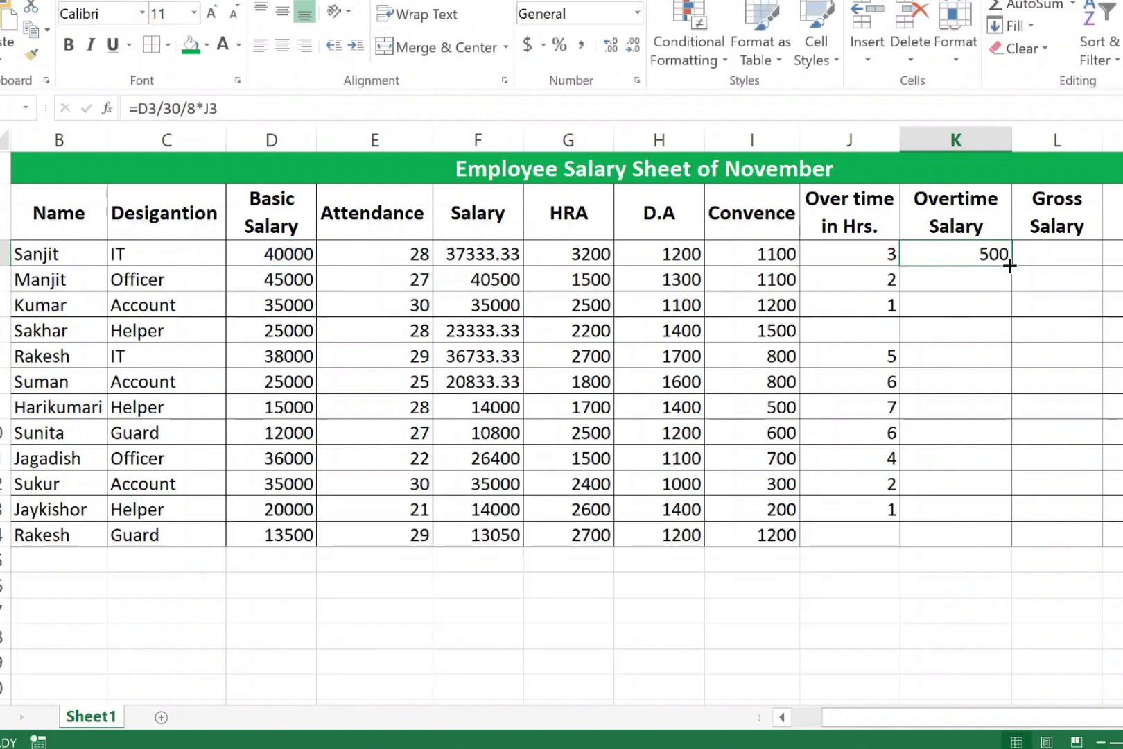
pyautogui.moveTo(1009, 265); pyautogui.dragTo(991, 545)
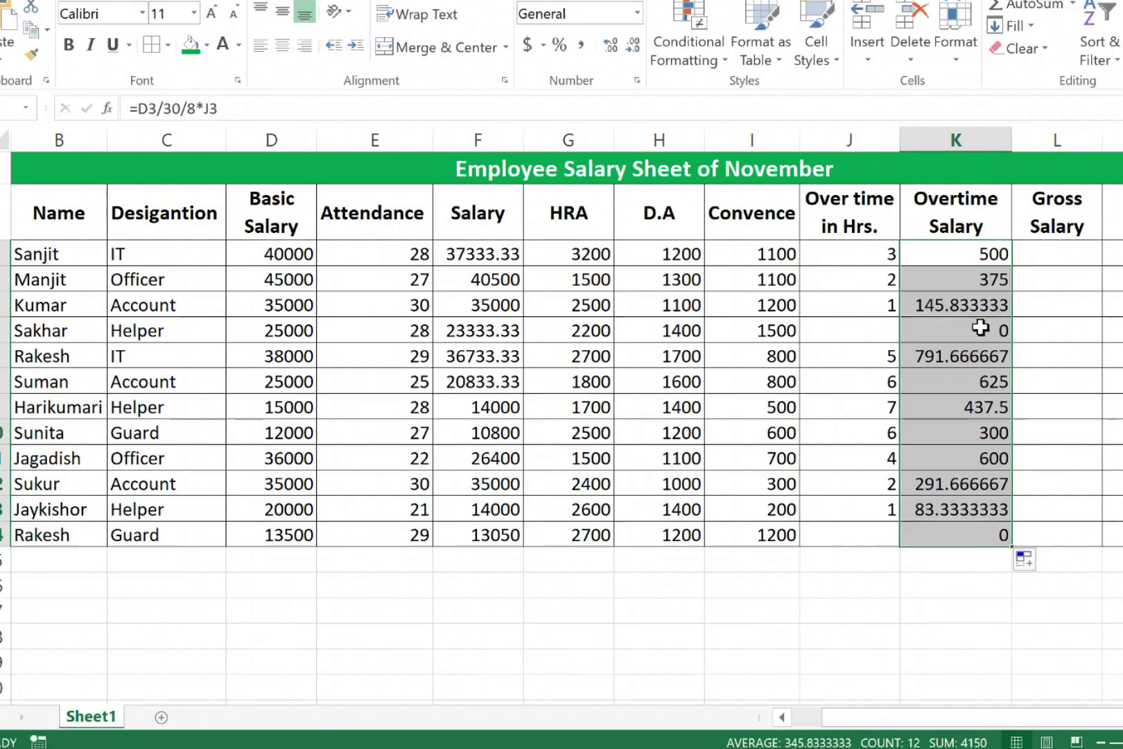
# Step: Format the overtime salary values in K3:K14 to show no decimal places
pyautogui.moveTo(966, 249); pyautogui.dragTo(968, 535)
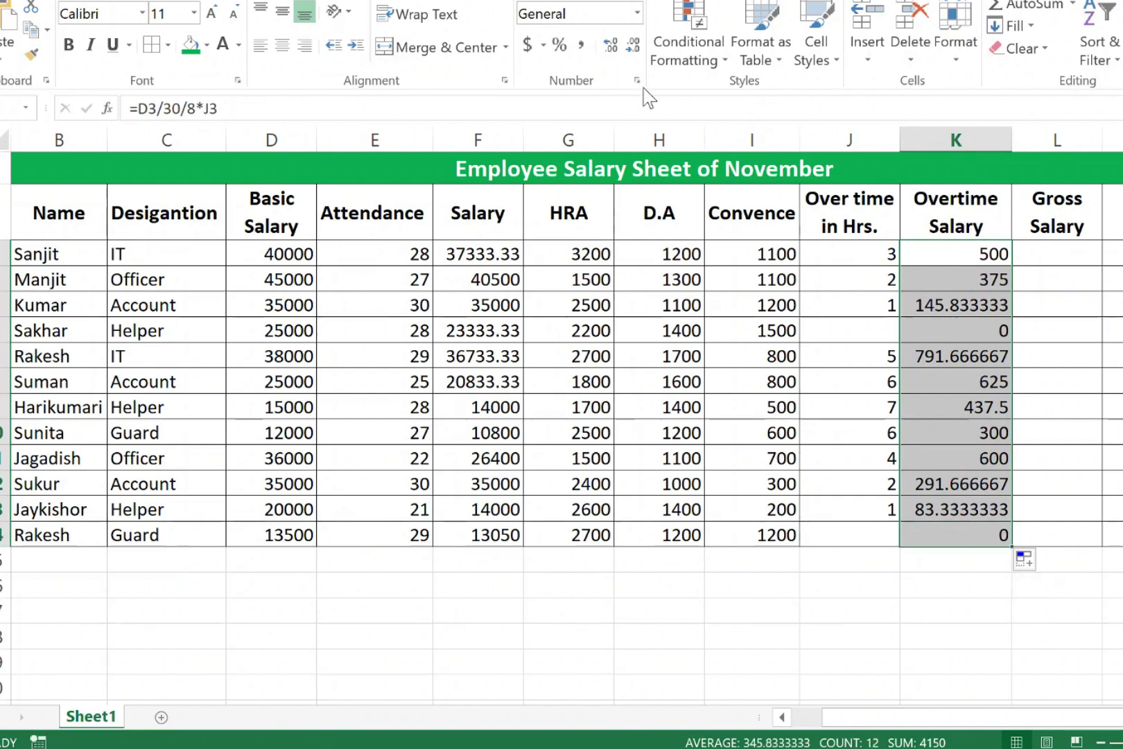
pyautogui.click(632, 48)
pyautogui.click(632, 48)
pyautogui.click(632, 48)
pyautogui.click(632, 49)
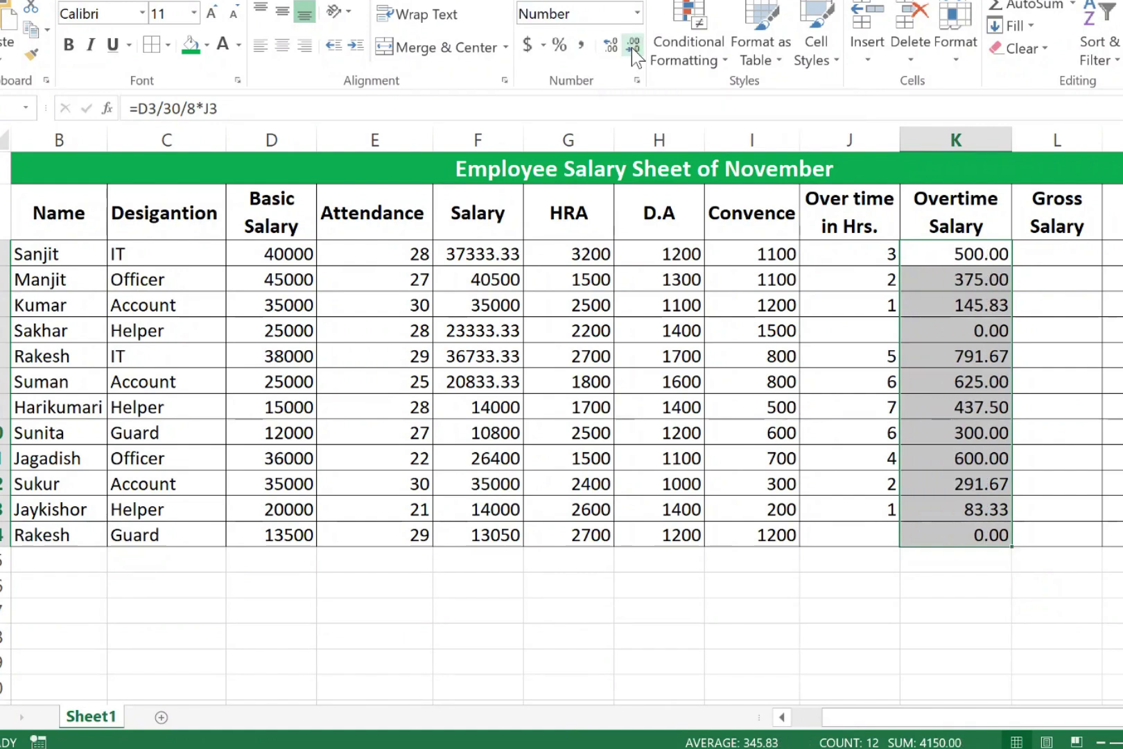
pyautogui.click(631, 49)
pyautogui.click(631, 48)
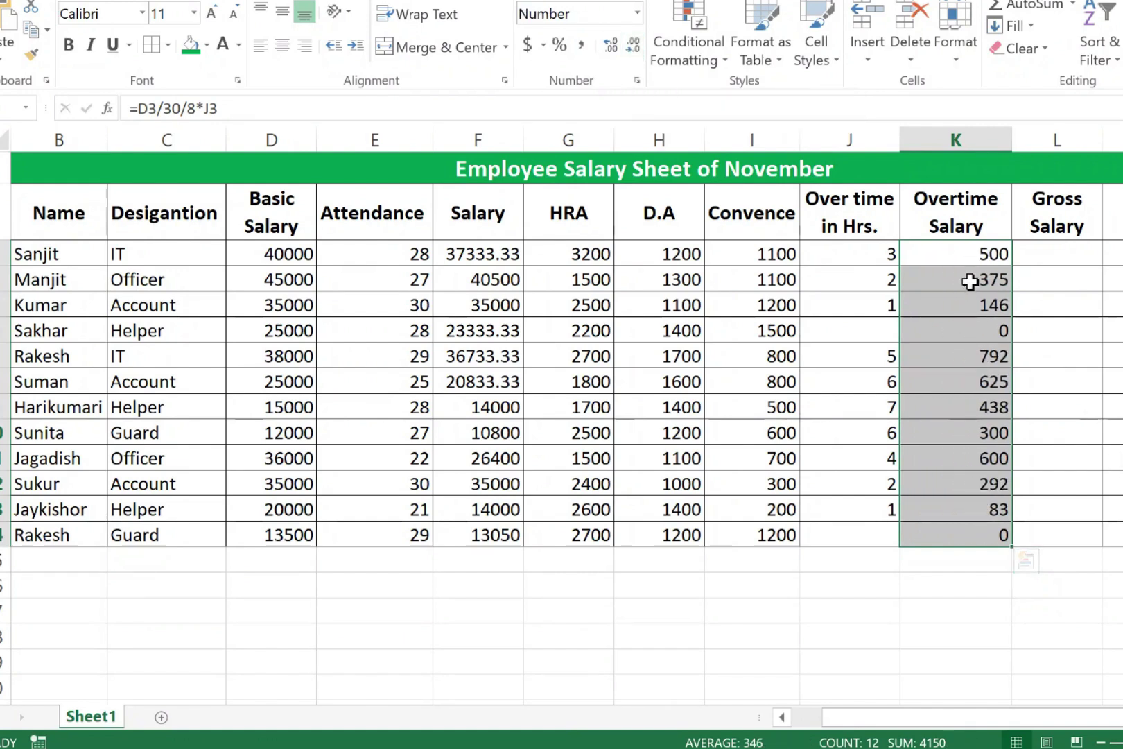
# Step: Review the row 3 salary, HRA, D.A, convence and overtime salary cells that make up the gross salary
pyautogui.click(1047, 253)
pyautogui.moveTo(1048, 253); pyautogui.dragTo(1059, 530)
pyautogui.moveTo(1055, 257); pyautogui.dragTo(1064, 523)
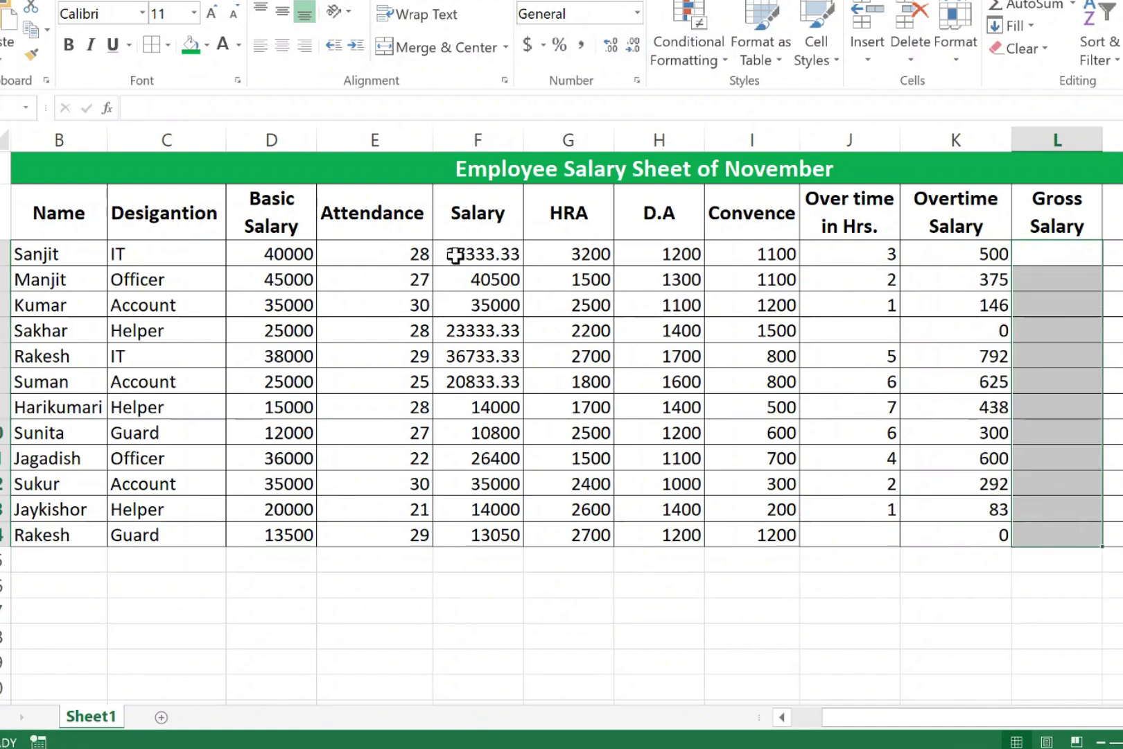
pyautogui.click(459, 253)
pyautogui.click(572, 250)
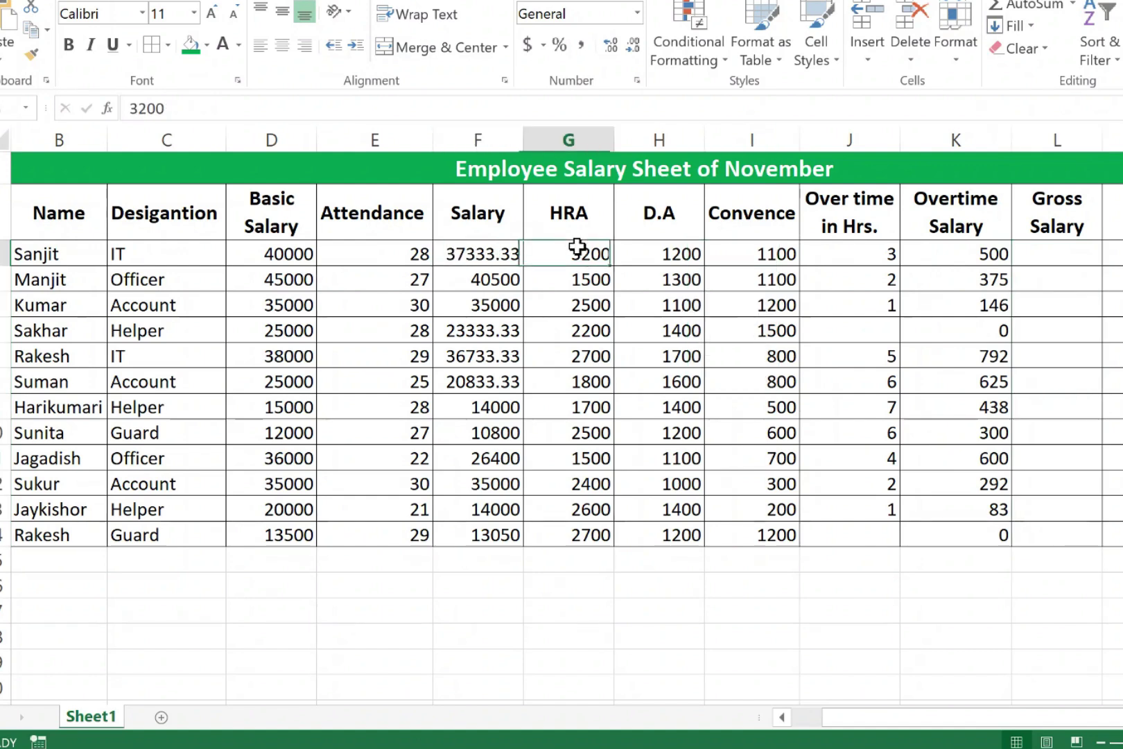
pyautogui.click(683, 258)
pyautogui.click(740, 257)
pyautogui.click(979, 256)
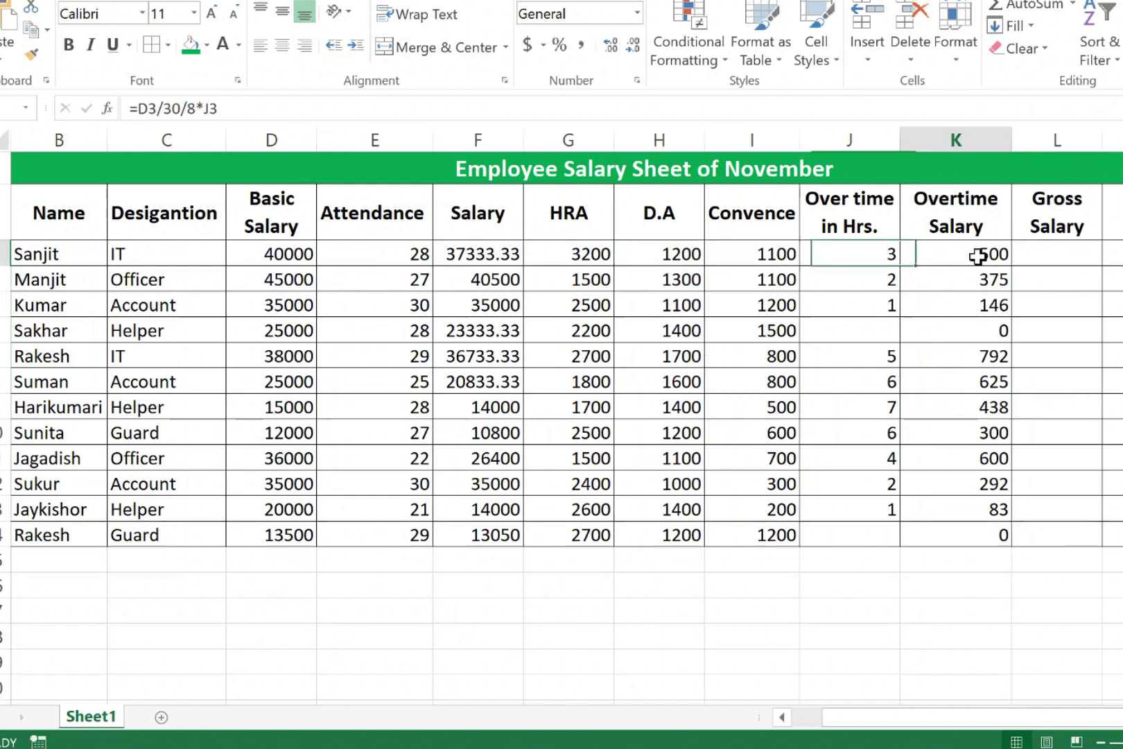
pyautogui.moveTo(1048, 259); pyautogui.dragTo(1047, 533)
# Step: Enter the gross salary formula in L3, adding salary, HRA, D.A, convence and overtime salary as F3+G3+H3+I3+K3
pyautogui.click(1048, 256)
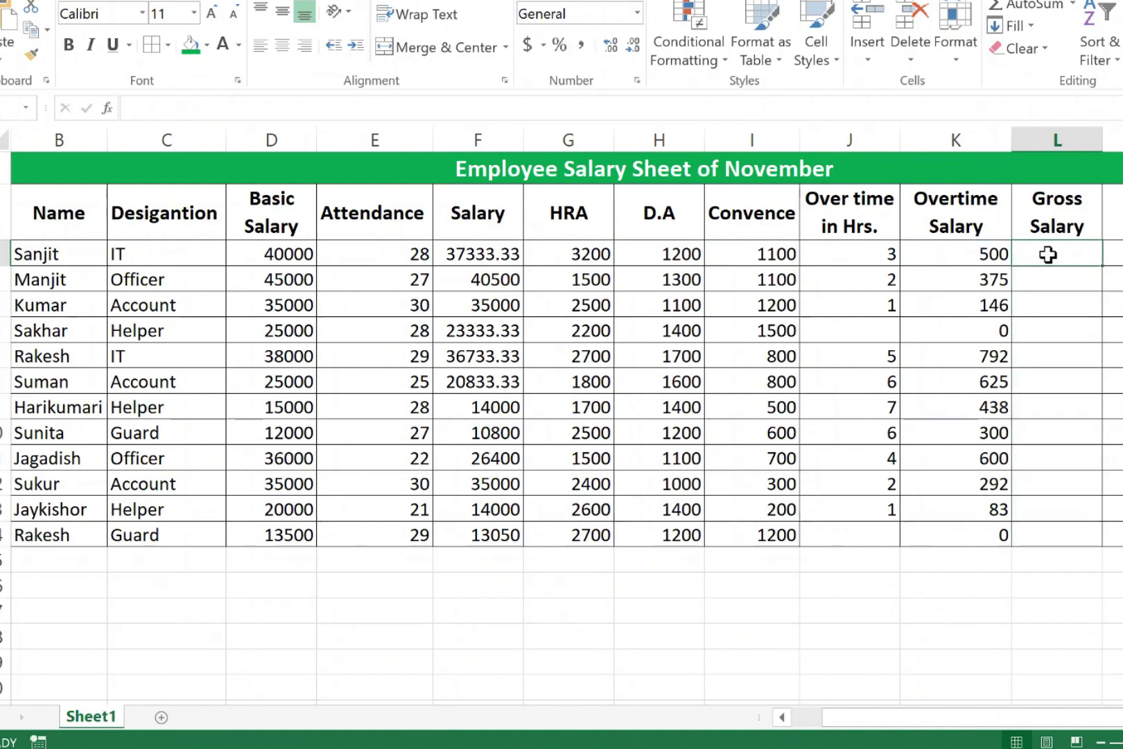
pyautogui.write('=')
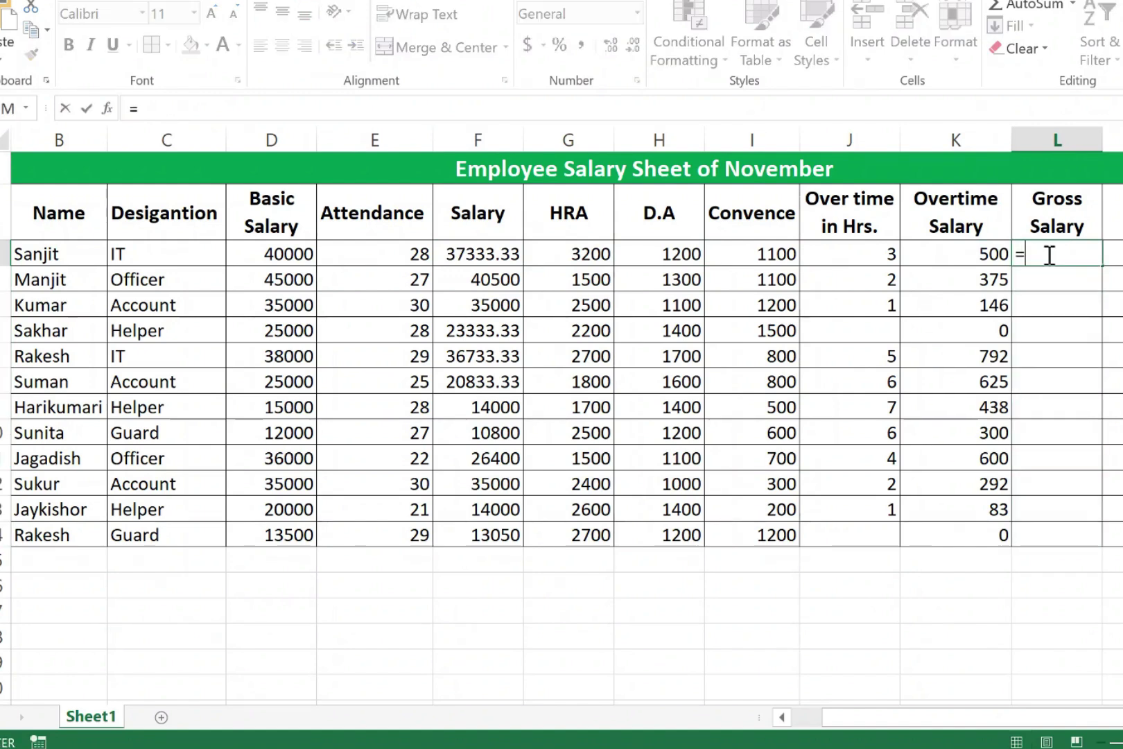
pyautogui.click(492, 258)
pyautogui.write('+')
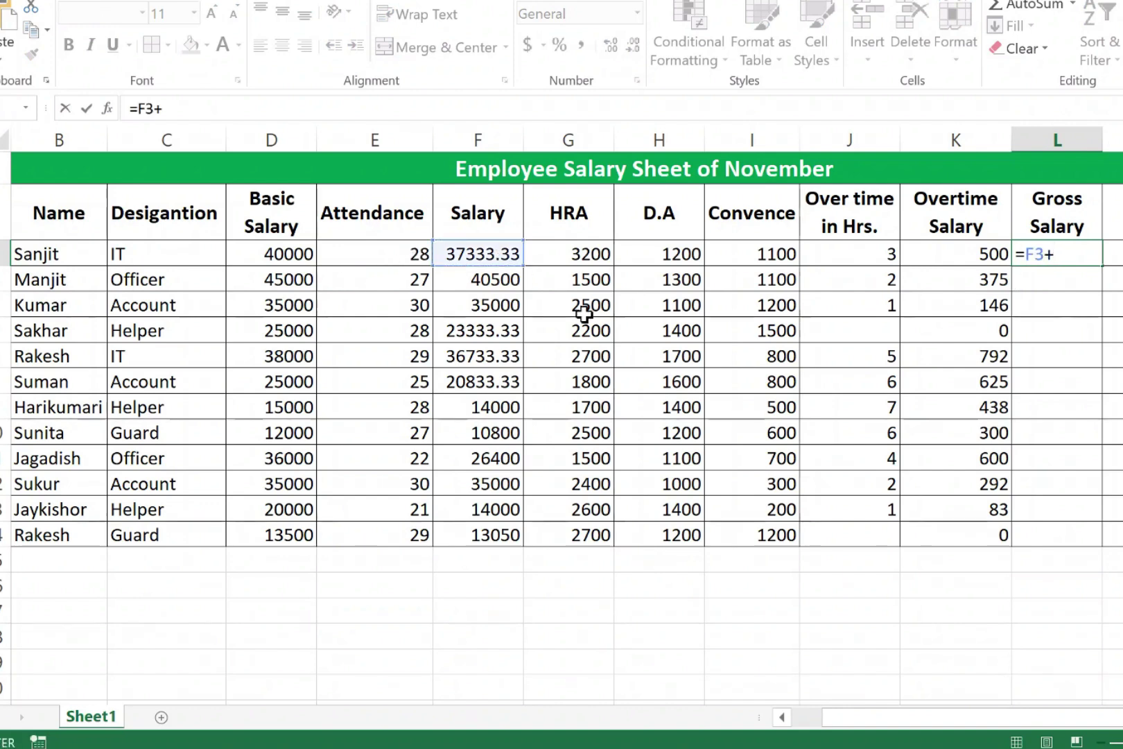
pyautogui.click(554, 255)
pyautogui.write('+')
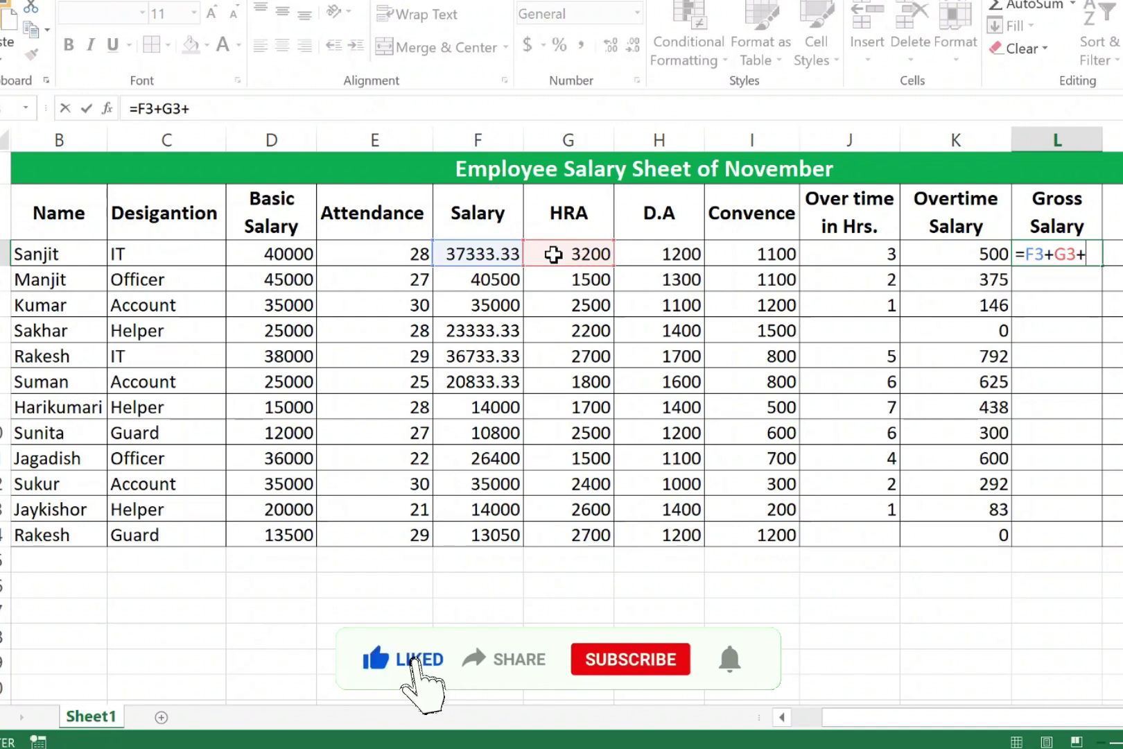
pyautogui.click(643, 251)
pyautogui.write('+')
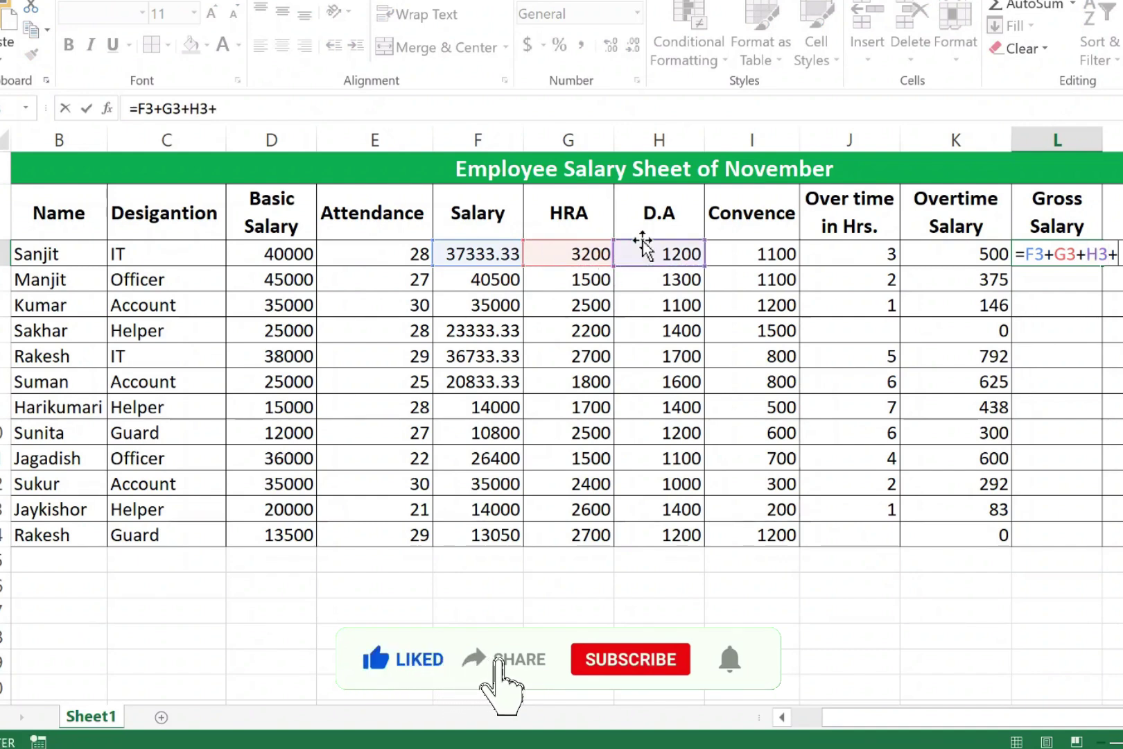
pyautogui.click(731, 251)
pyautogui.write('+')
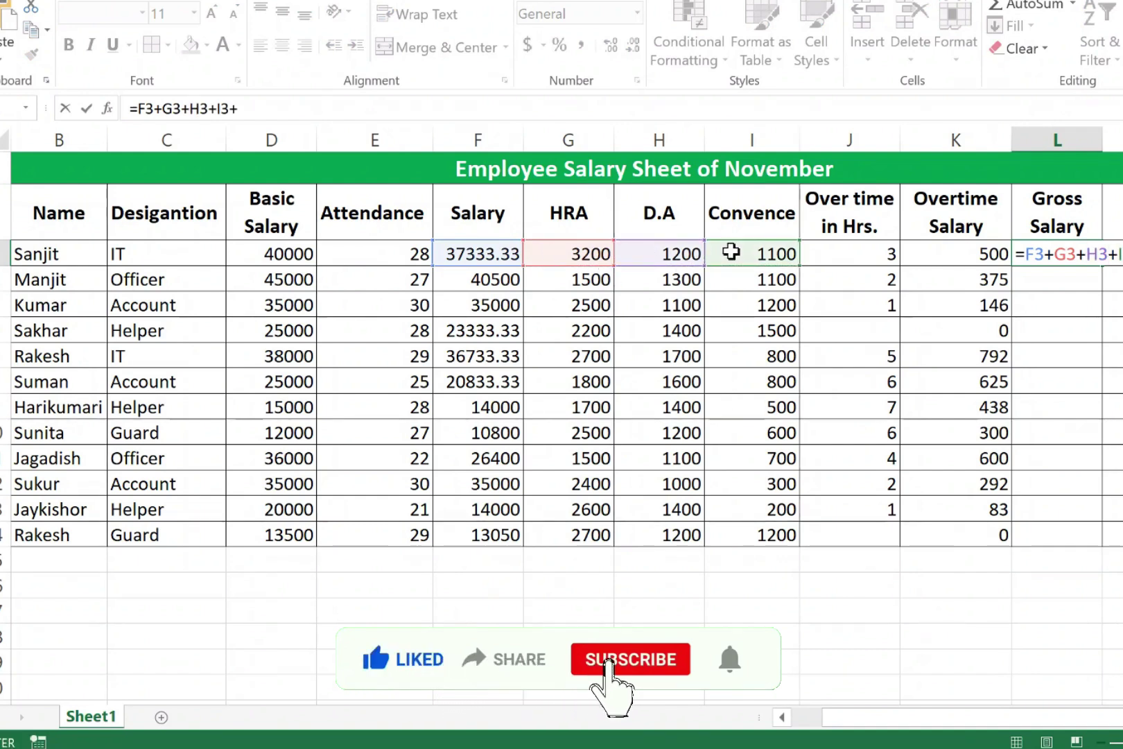
pyautogui.click(969, 258)
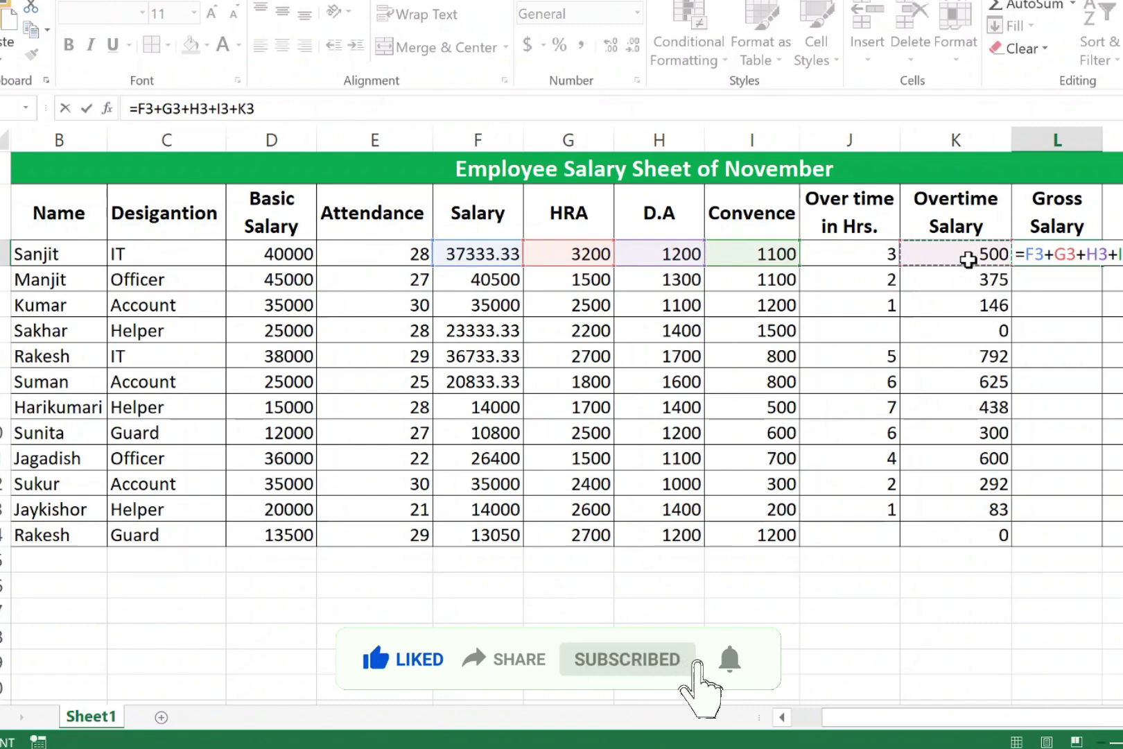
pyautogui.write(']')
pyautogui.press('Return')
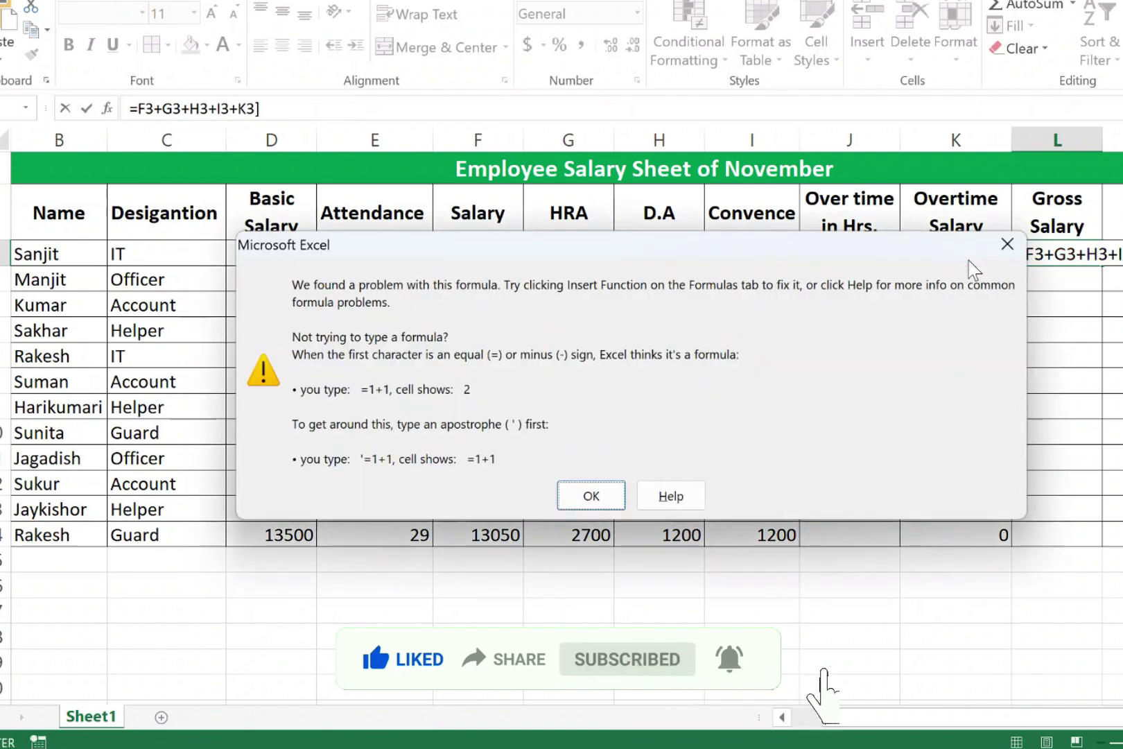
# Step: Remove the stray closing bracket from the L3 formula, leaving =F3+G3+H3+I3+K3, and fill it down through L14
pyautogui.click(1008, 244)
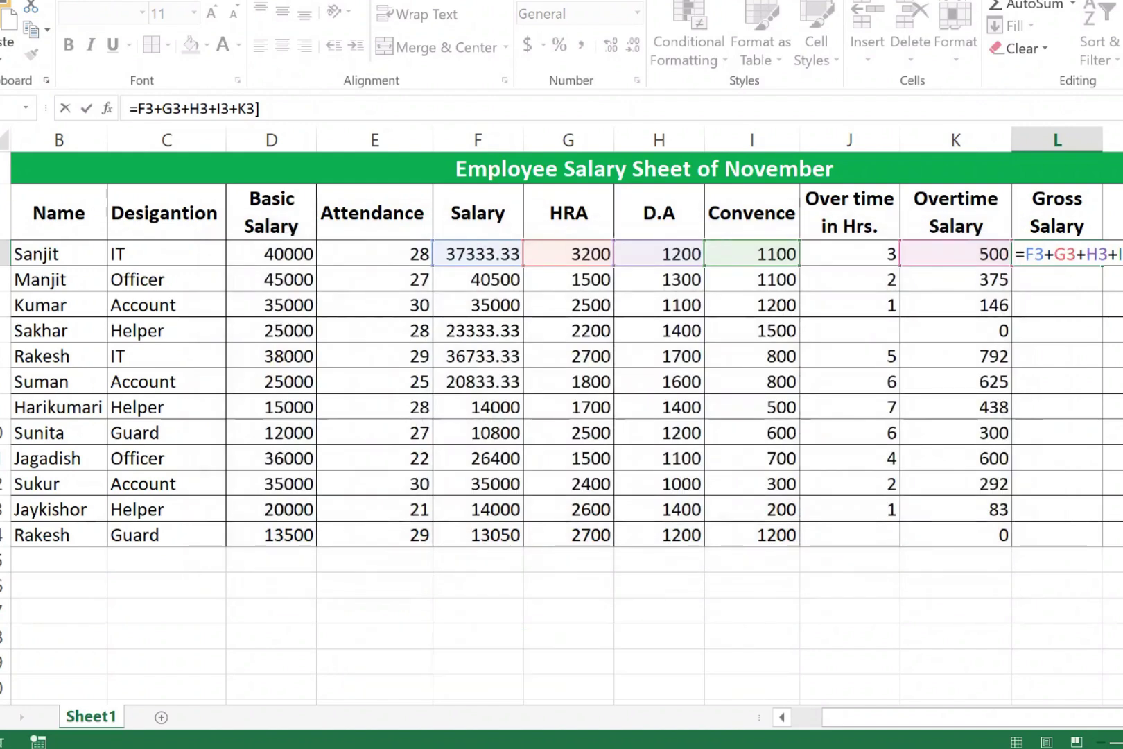
pyautogui.press('BackSpace')
pyautogui.press('Return')
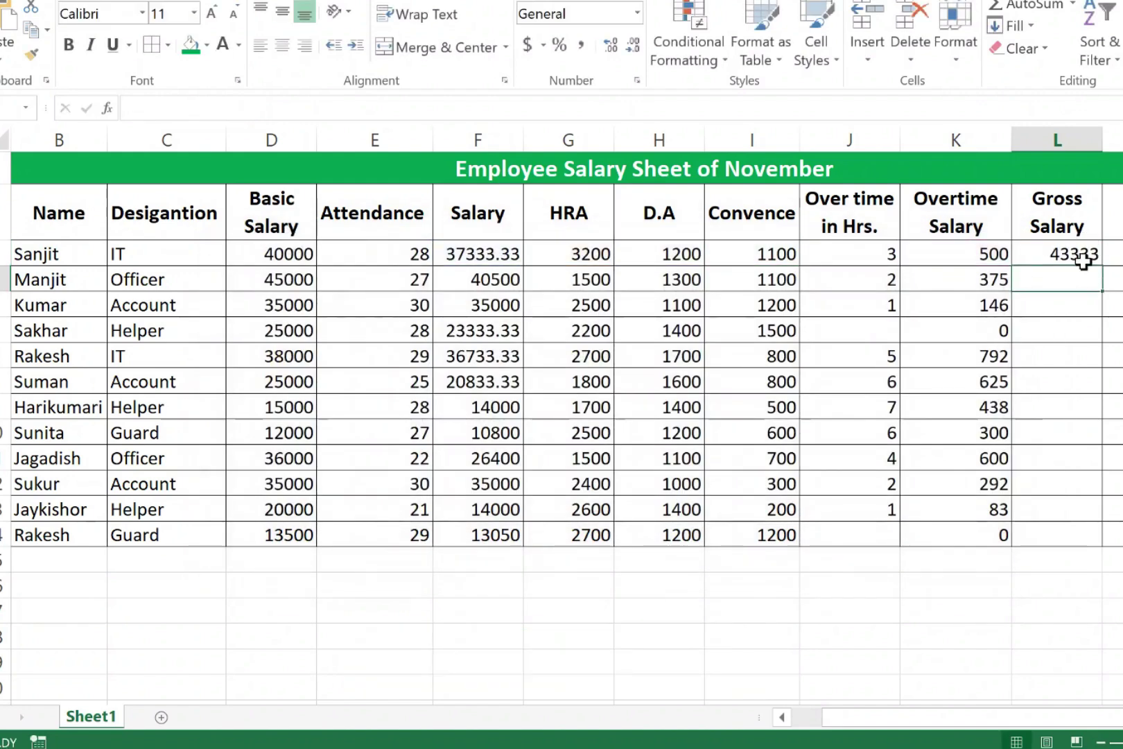
pyautogui.click(1083, 259)
pyautogui.moveTo(1101, 270); pyautogui.dragTo(1082, 538)
# Step: Enter the PF formula in M3 as 12% of the basic salary, =D3*12%
pyautogui.press('Right')
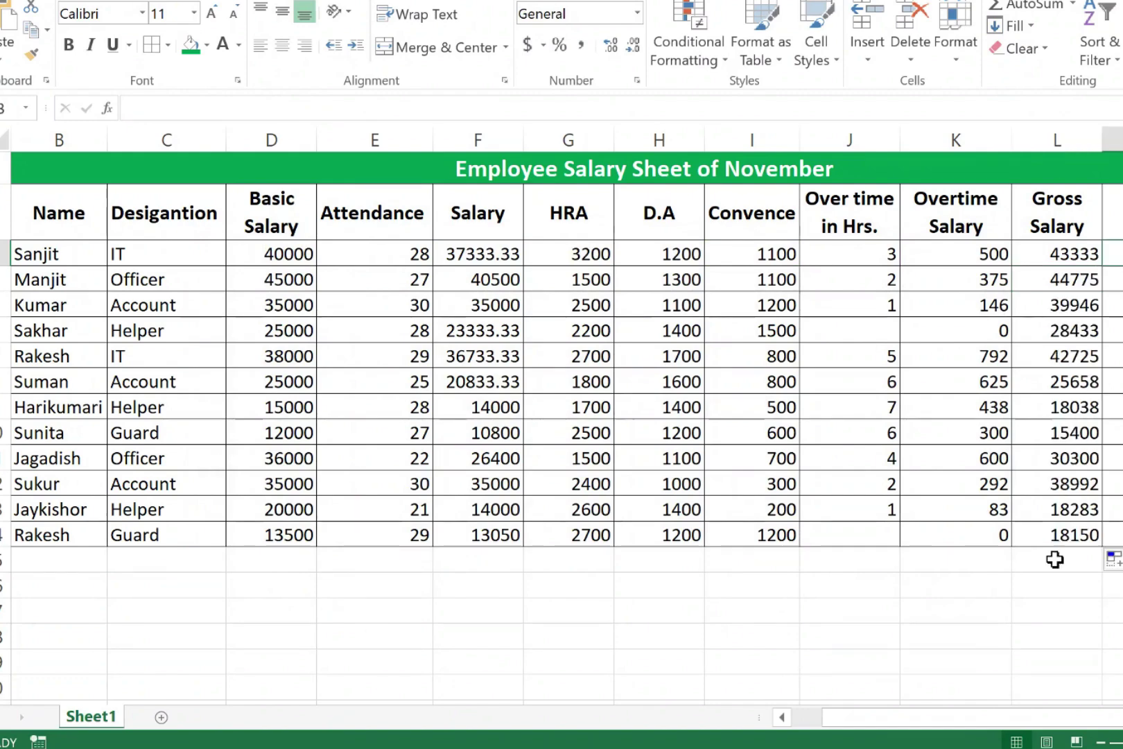
pyautogui.moveTo(1056, 721); pyautogui.dragTo(1082, 731)
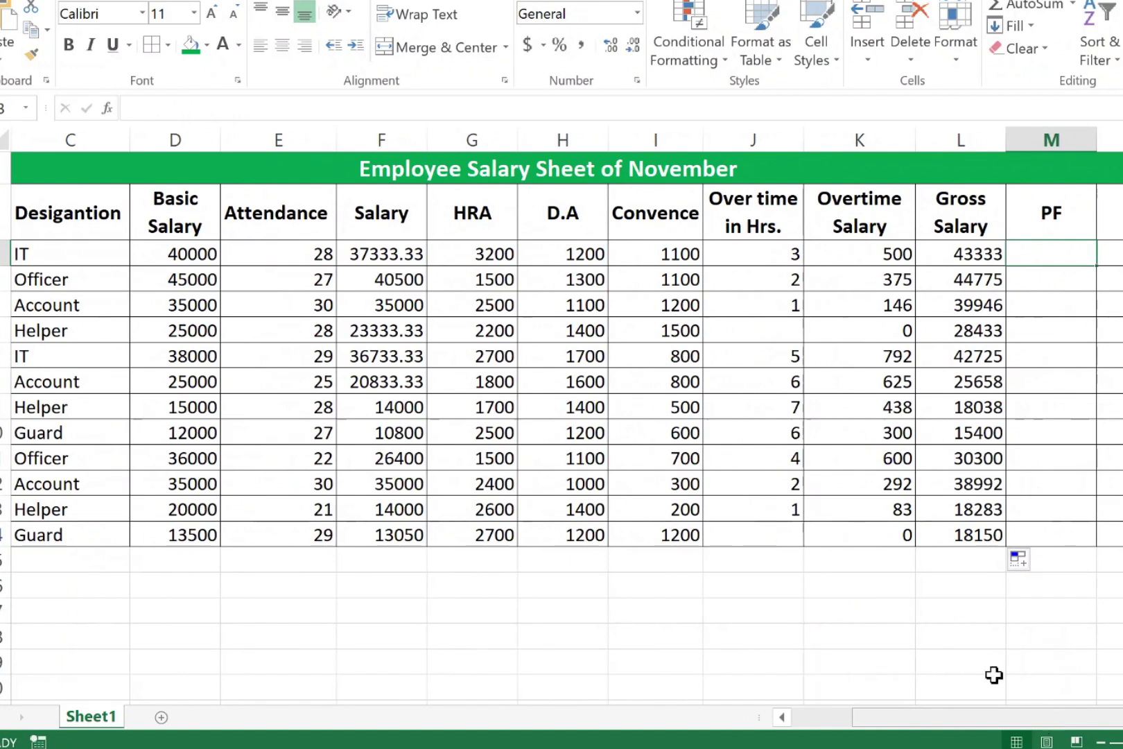
pyautogui.click(179, 276)
pyautogui.click(205, 254)
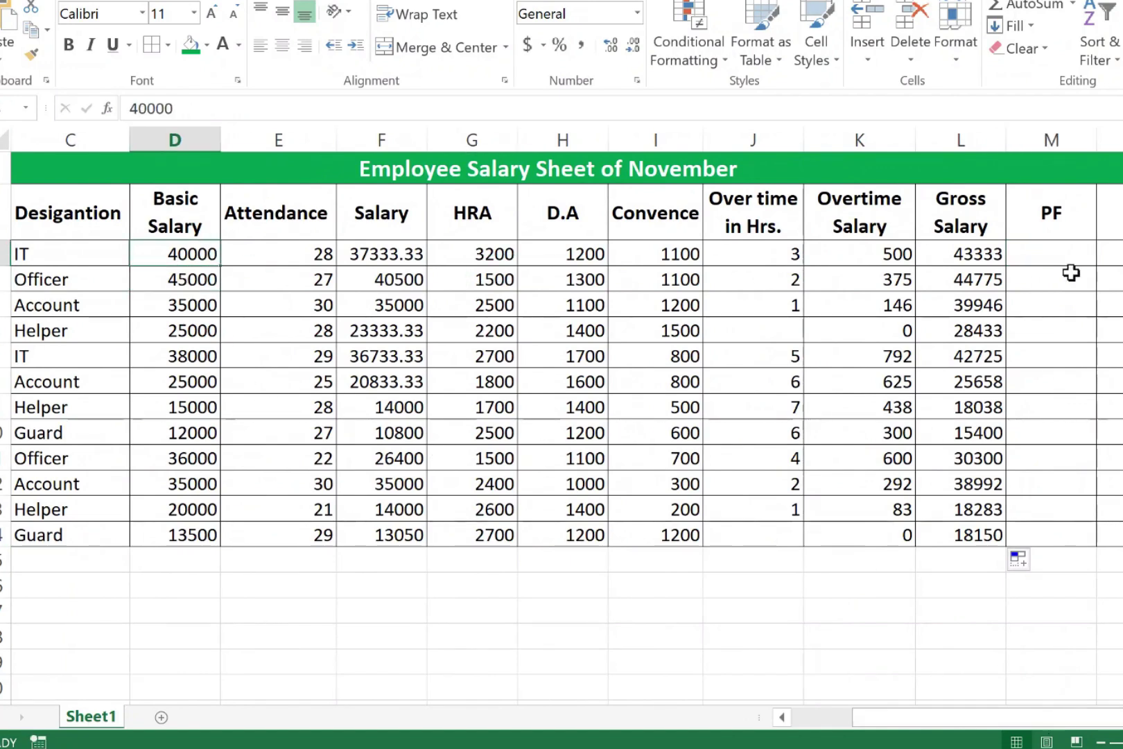
pyautogui.click(1041, 251)
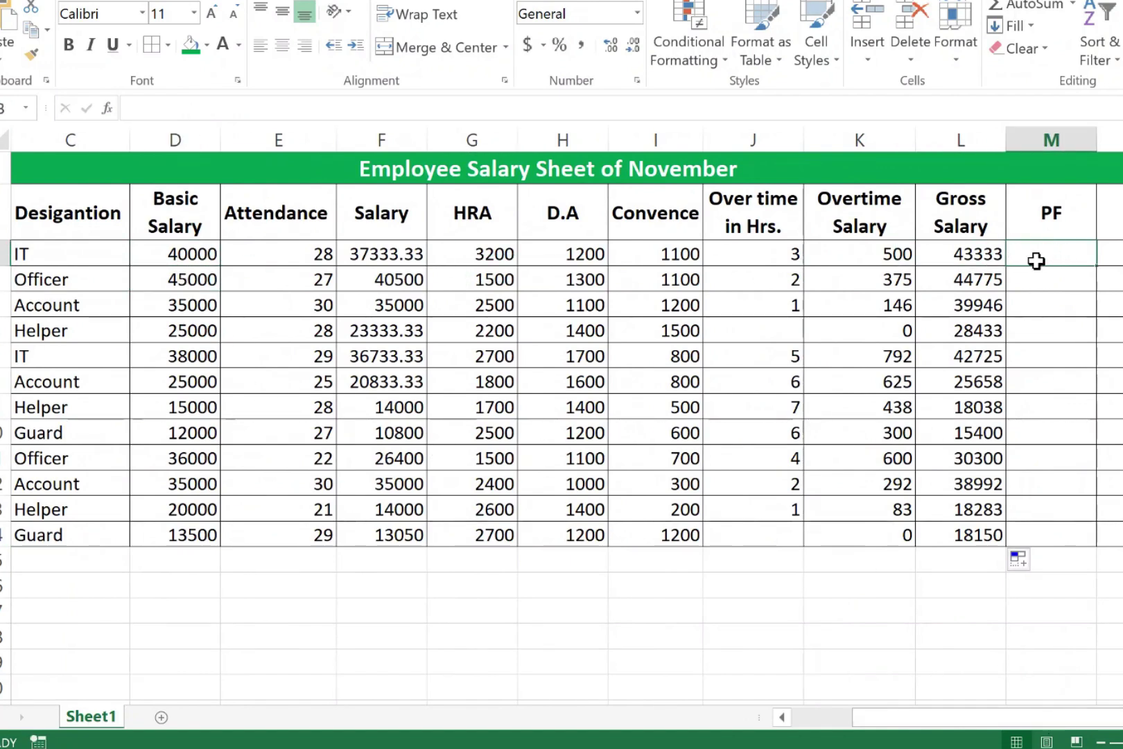
pyautogui.click(991, 253)
pyautogui.click(1038, 258)
pyautogui.write('=')
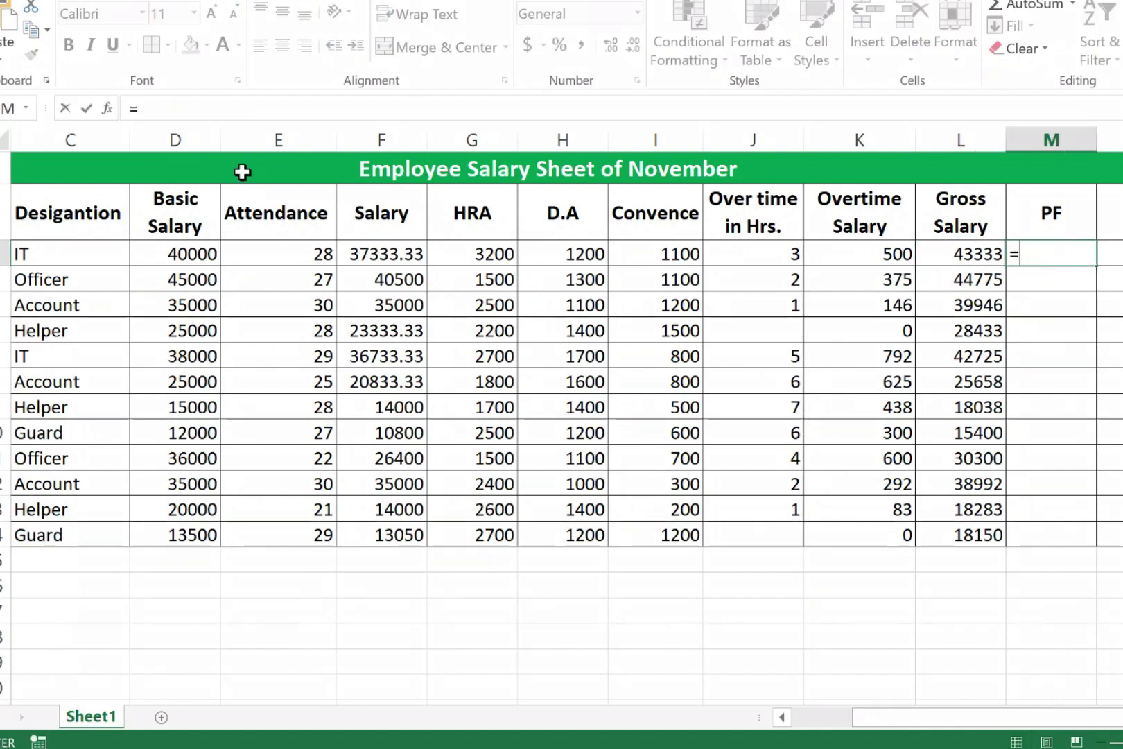
pyautogui.click(159, 253)
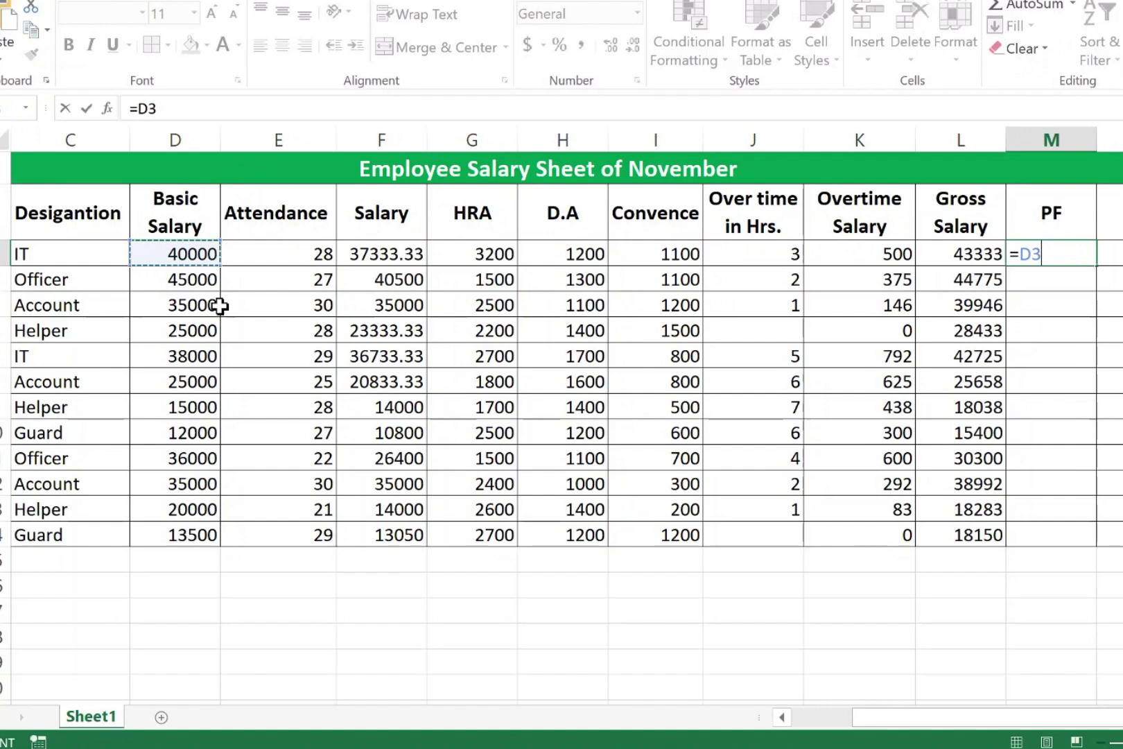
pyautogui.write('*')
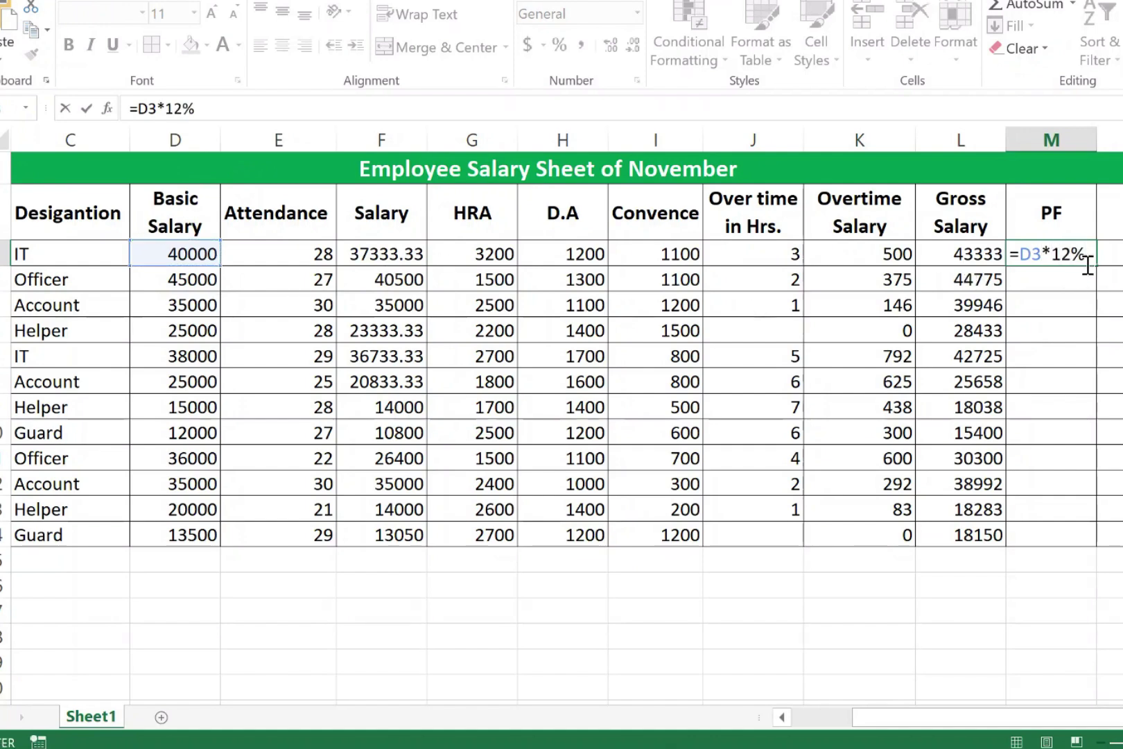
pyautogui.moveTo(1087, 265); pyautogui.dragTo(1023, 254)
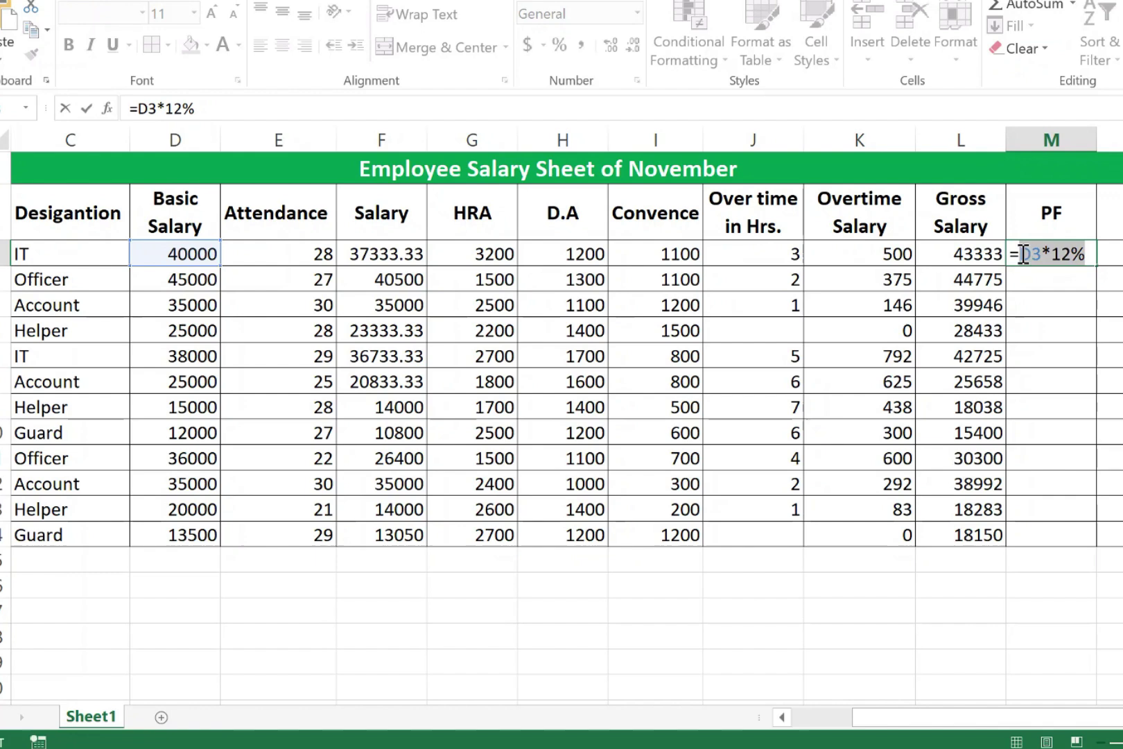
pyautogui.click(1090, 260)
pyautogui.hotkey('ctrl', 'Return')
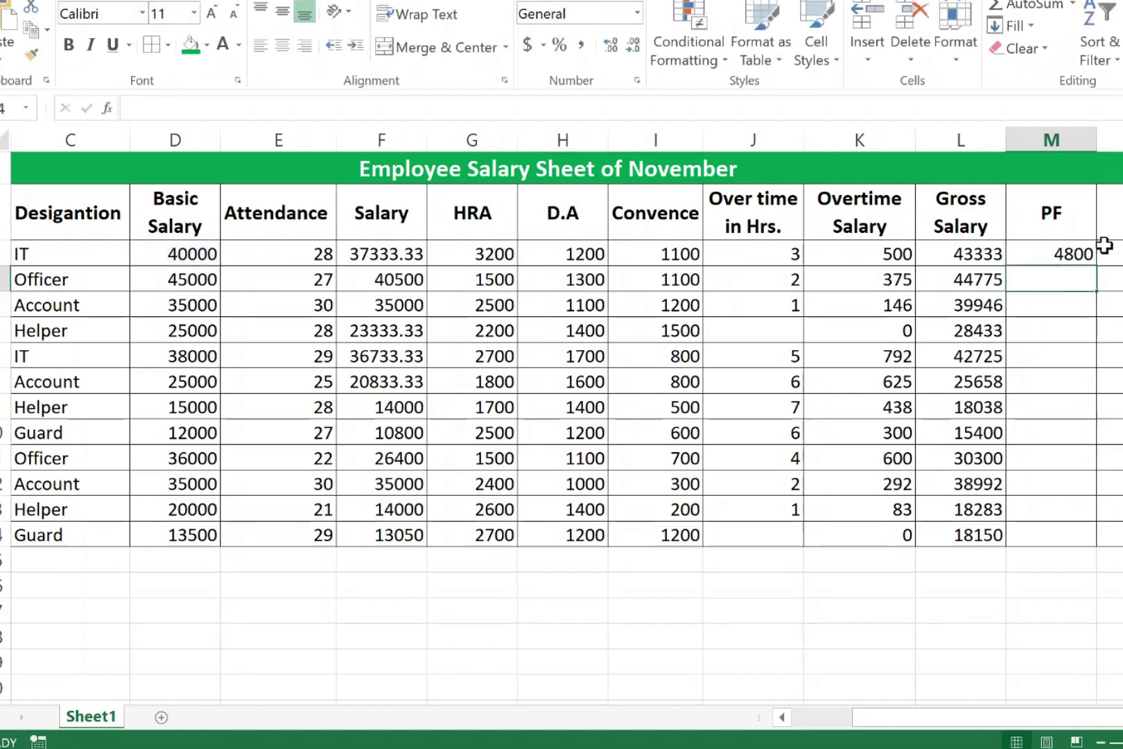
# Step: Fill the PF formula down from M3 through M14 and check the formula in M3
pyautogui.moveTo(1099, 267); pyautogui.dragTo(1079, 532)
pyautogui.doubleClick(1045, 255)
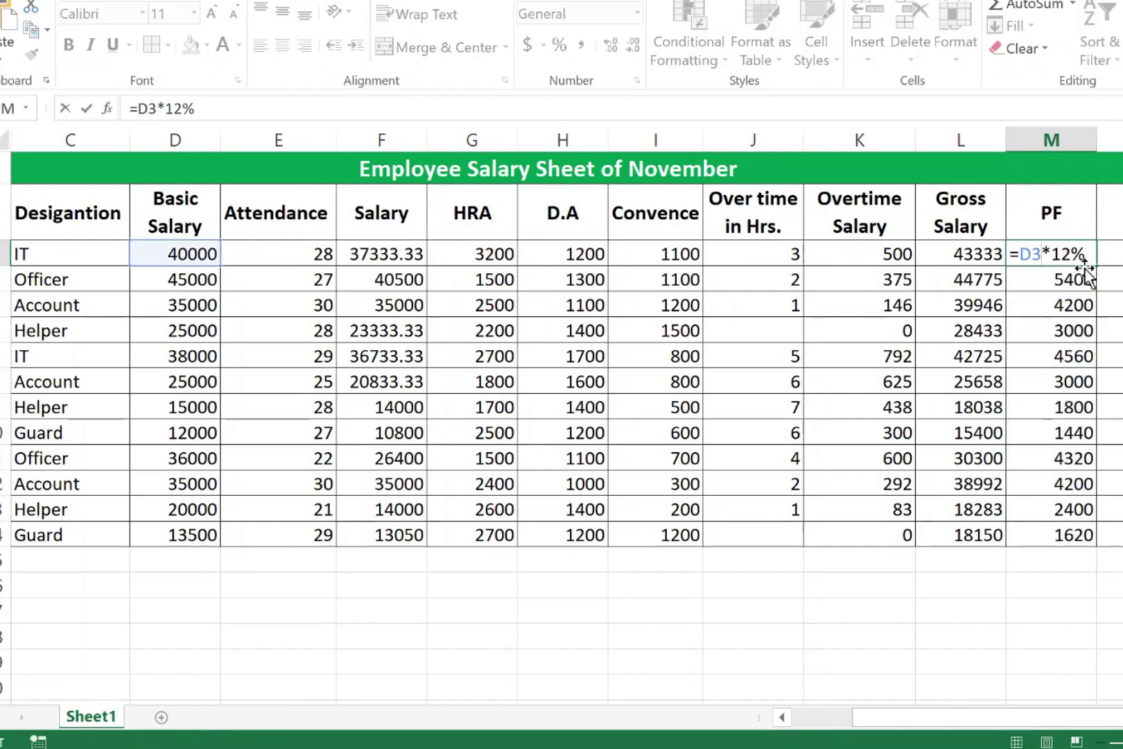
pyautogui.press('Return')
# Step: Enter the ESI formula =D3*0.75% in N3 and fill it down through N14
pyautogui.click(1109, 254)
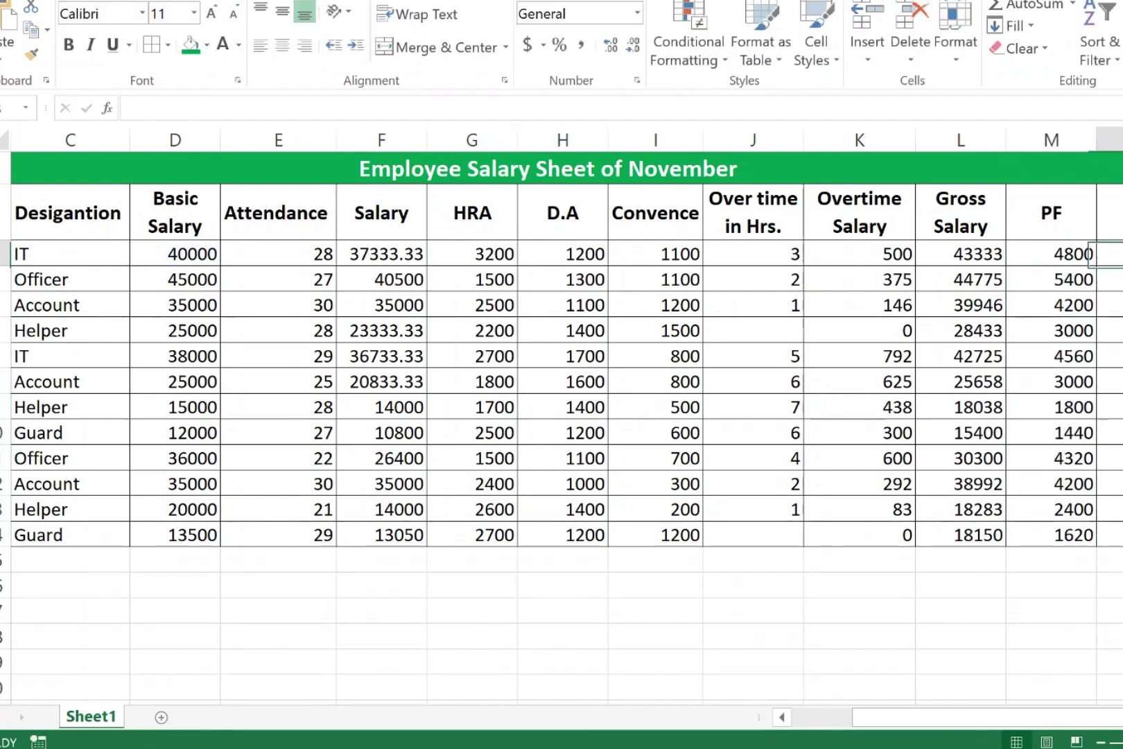
pyautogui.moveTo(991, 716); pyautogui.dragTo(1020, 721)
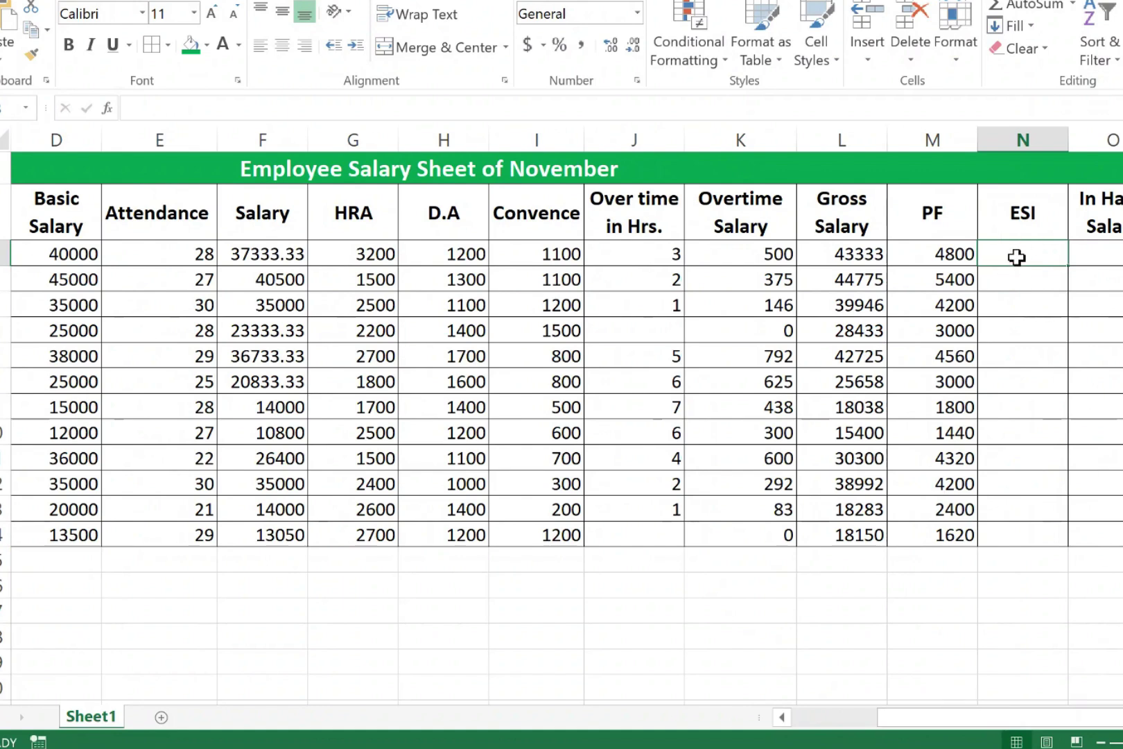
pyautogui.write('=')
pyautogui.click(88, 249)
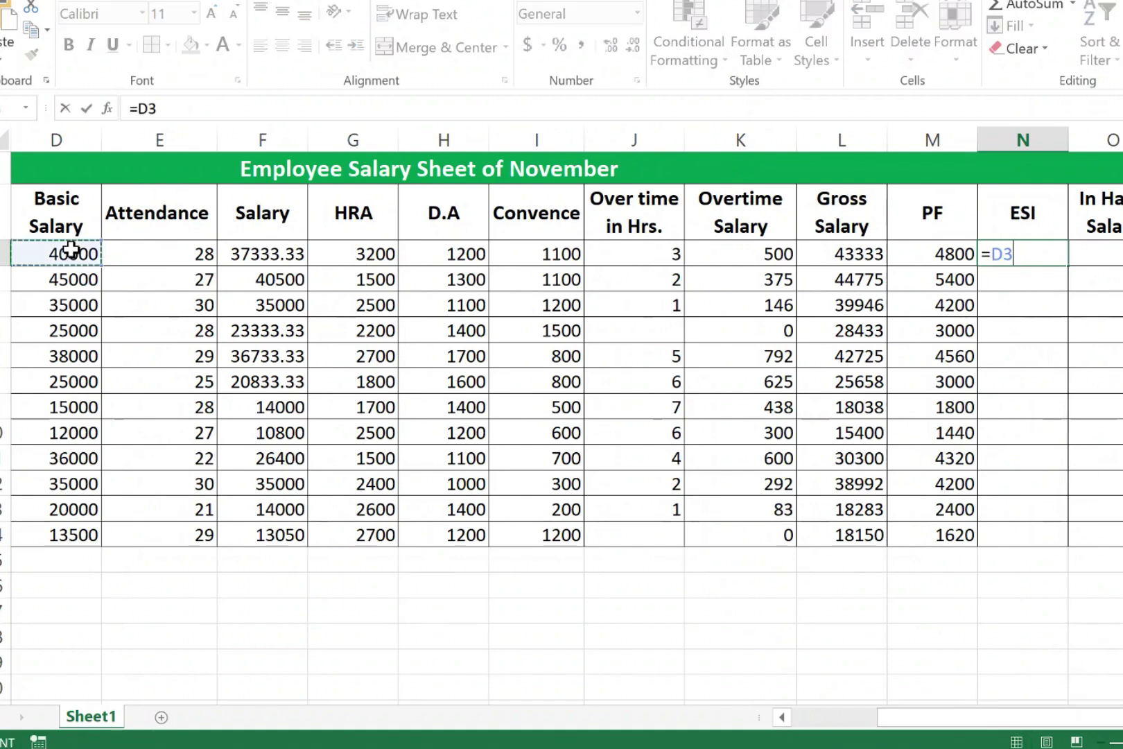
pyautogui.write('*')
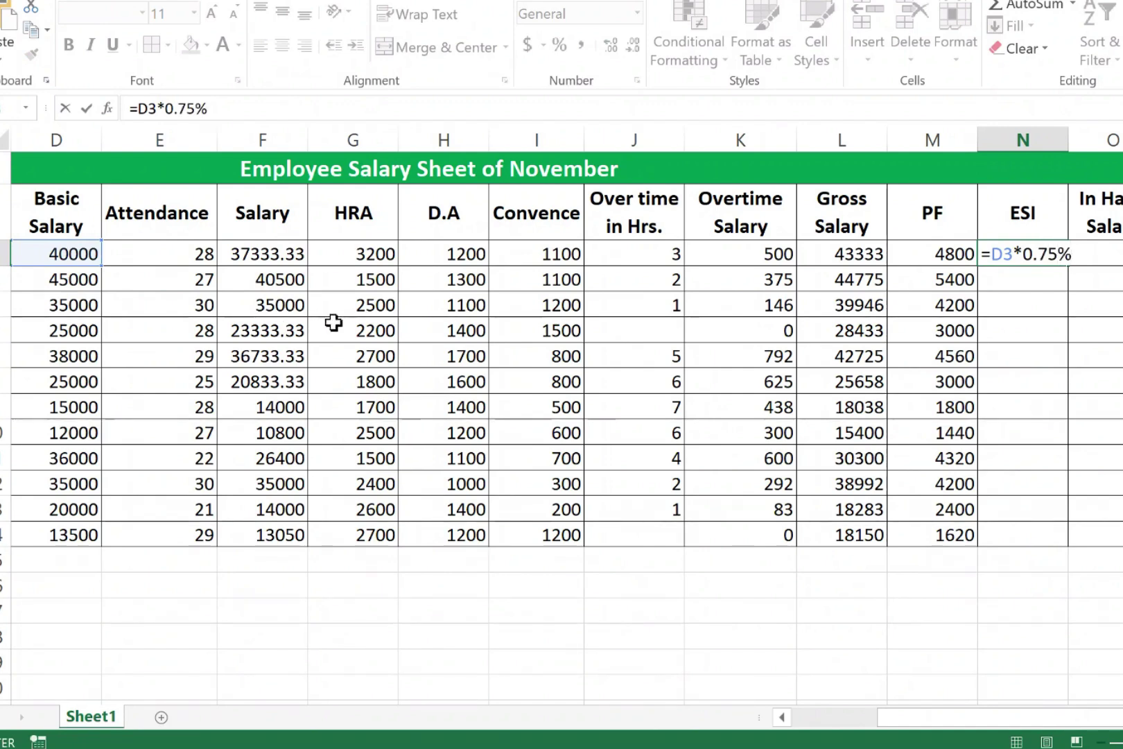
pyautogui.moveTo(1071, 251); pyautogui.dragTo(996, 252)
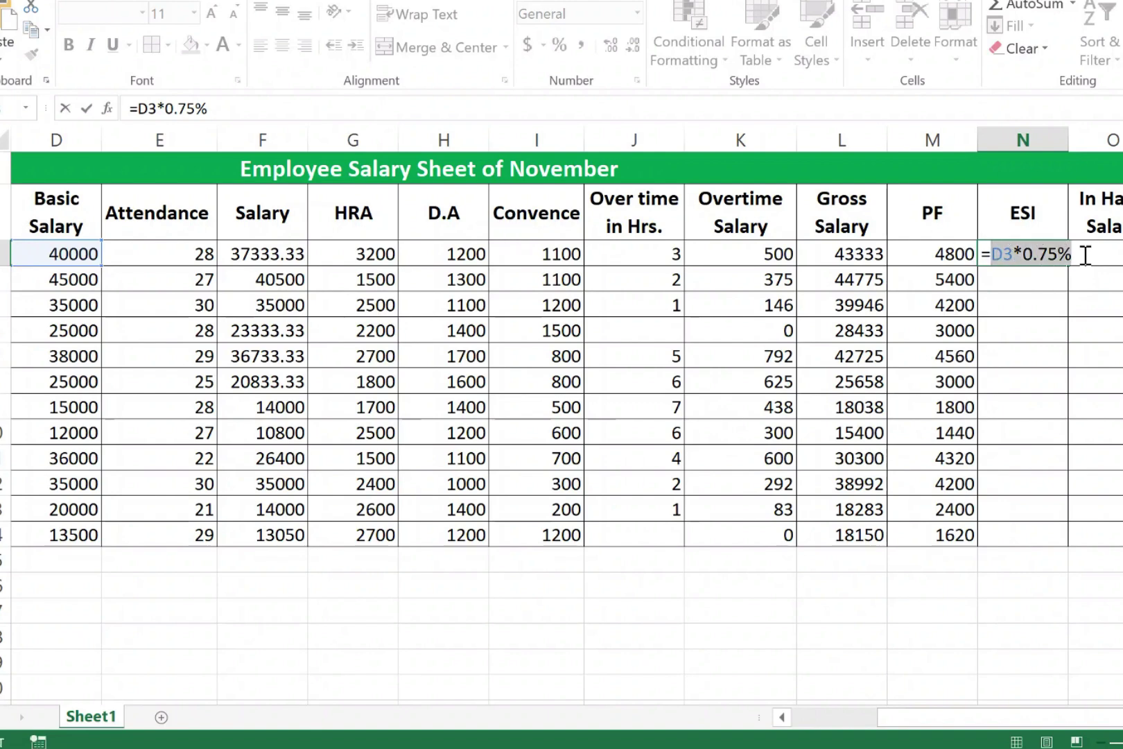
pyautogui.moveTo(1083, 255); pyautogui.dragTo(993, 251)
pyautogui.press('Return')
pyautogui.click(1045, 254)
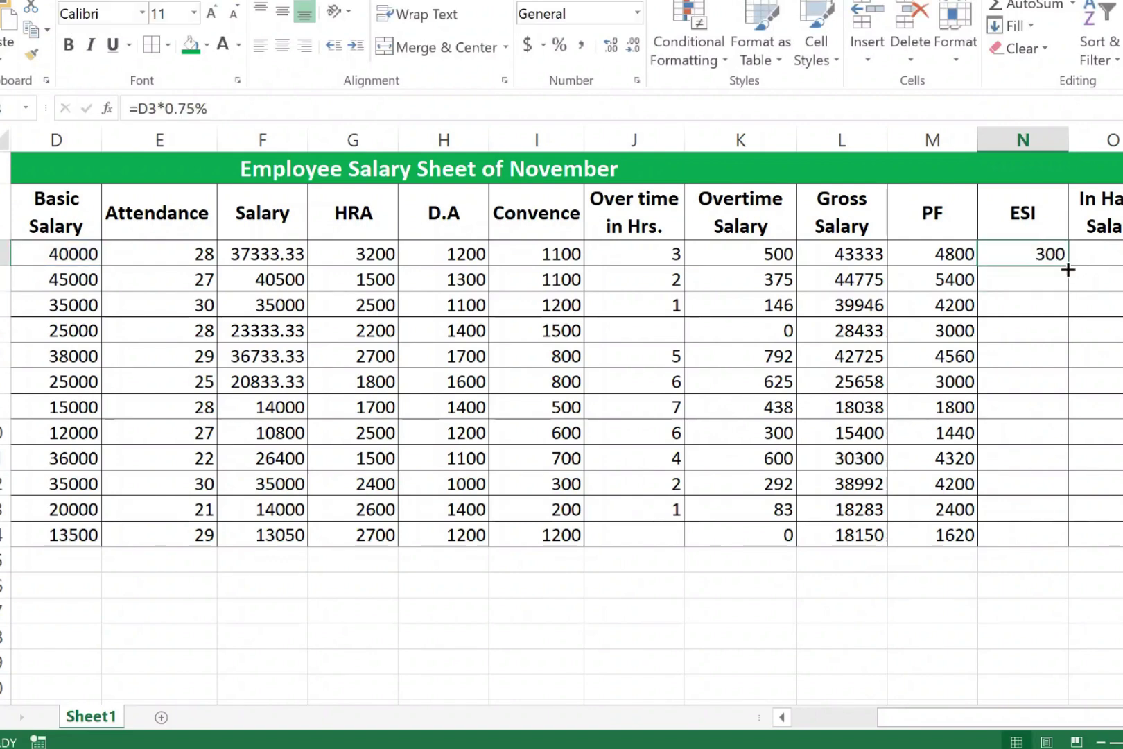
pyautogui.moveTo(1069, 265); pyautogui.dragTo(1057, 537)
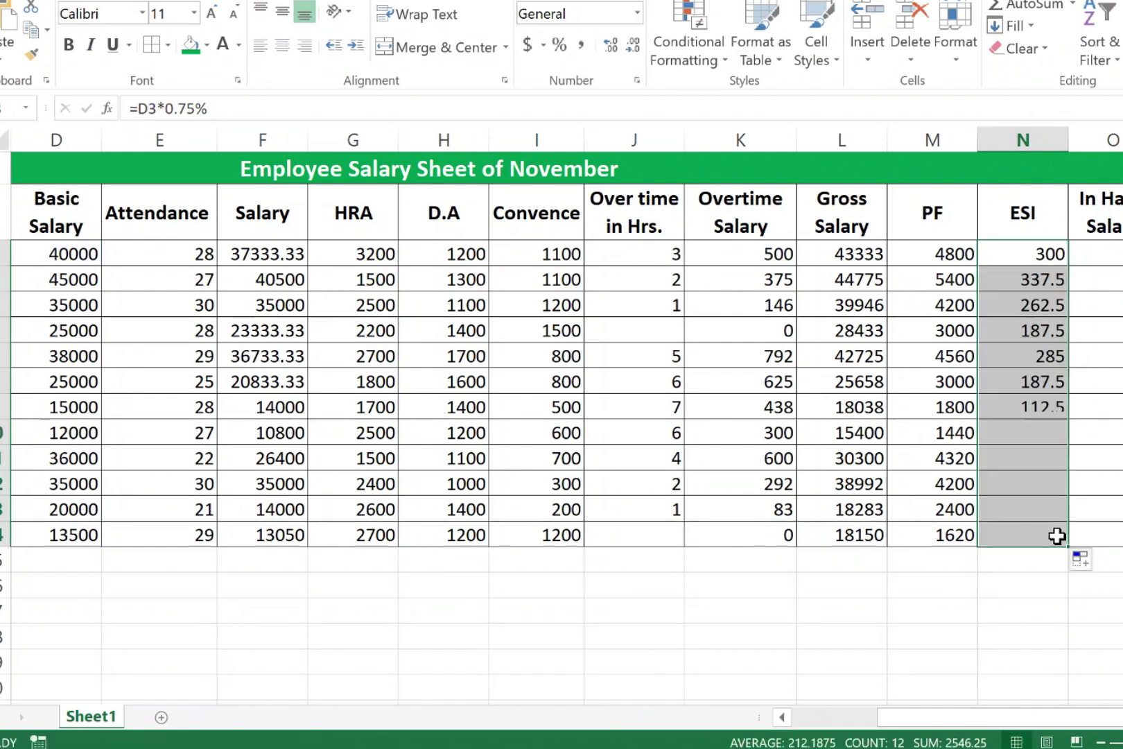
# Step: Enter the in-hand salary formula in O3, subtracting PF and ESI from the gross salary as =L3-M3-N3
pyautogui.click(1102, 225)
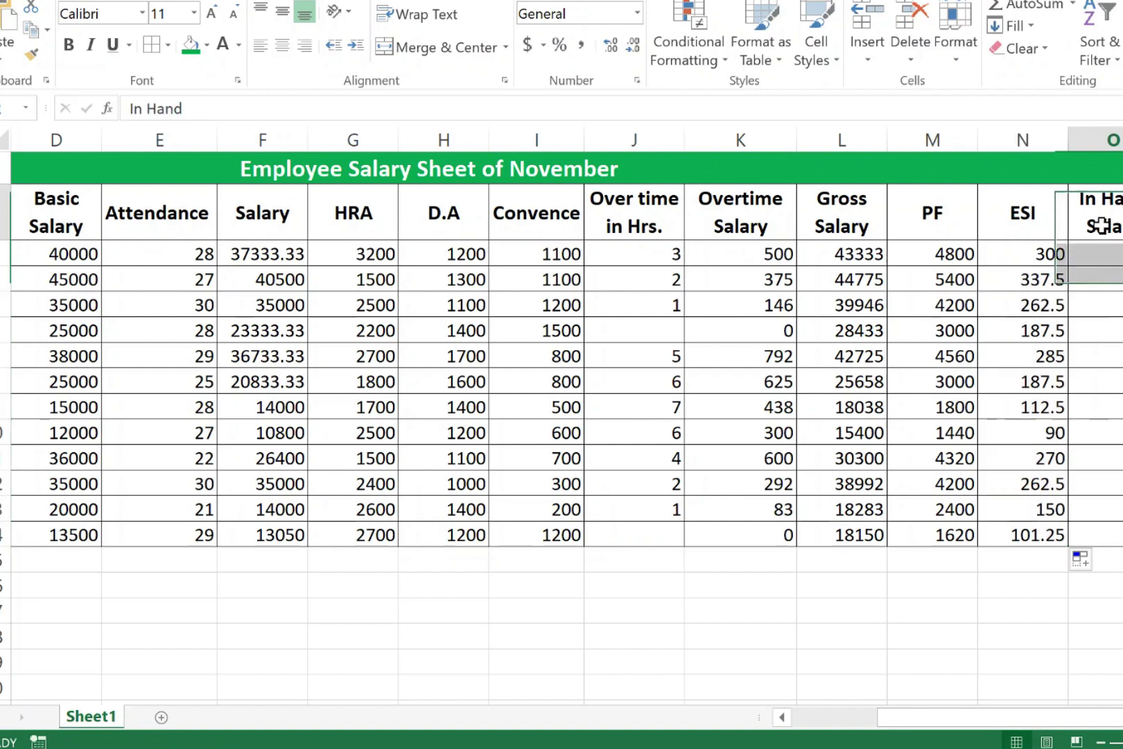
pyautogui.click(1114, 256)
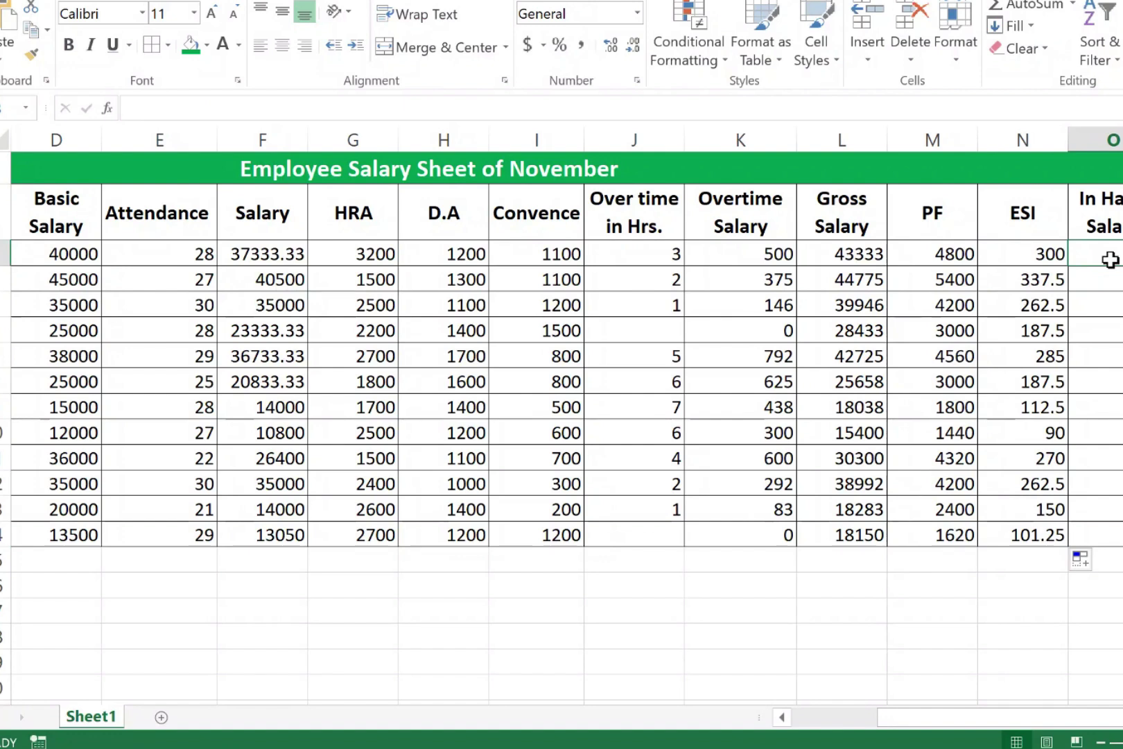
pyautogui.write('=')
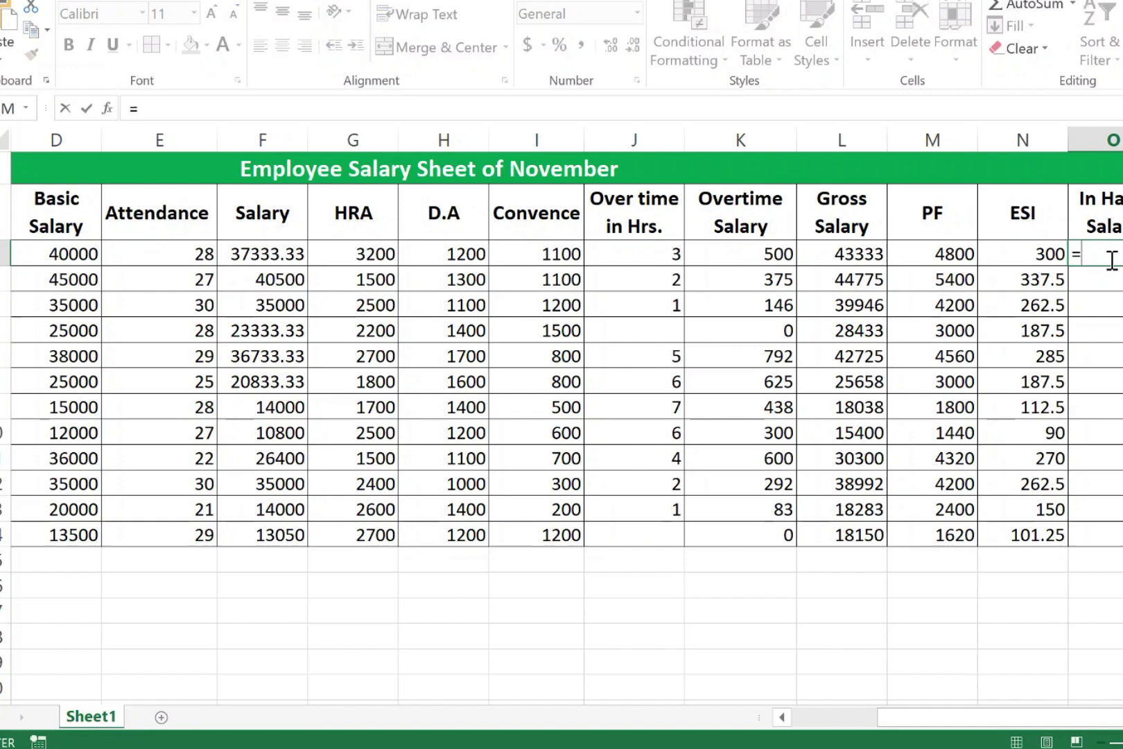
pyautogui.click(851, 255)
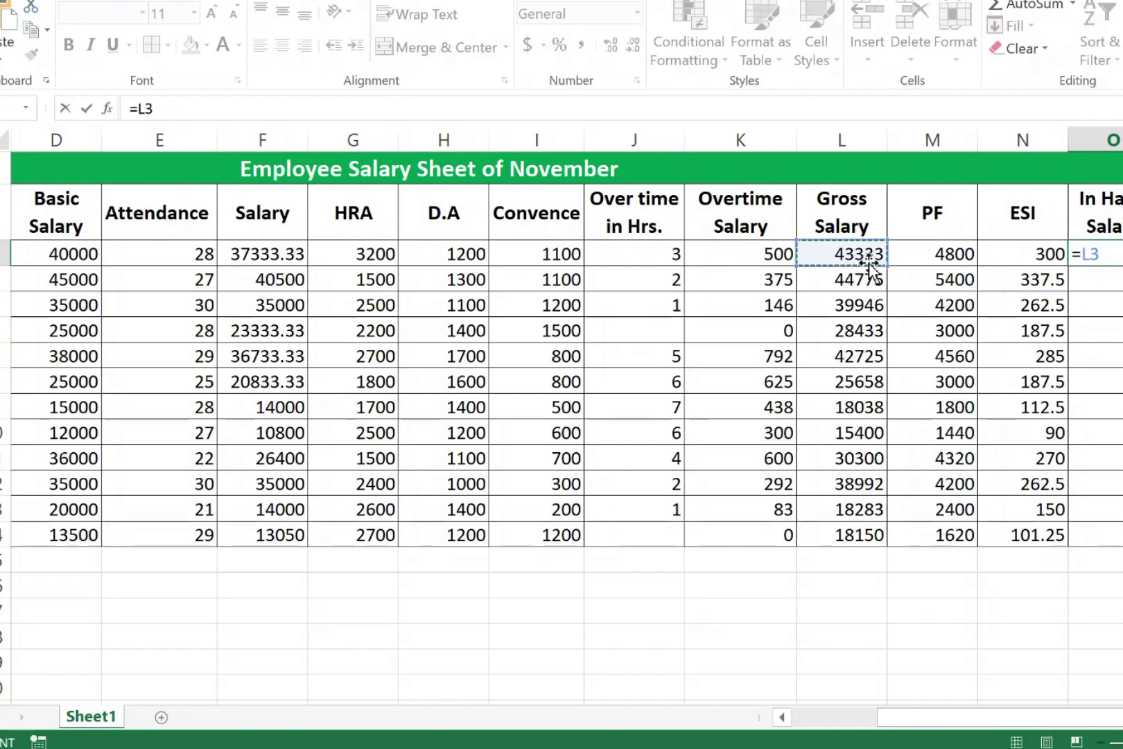
pyautogui.write('-')
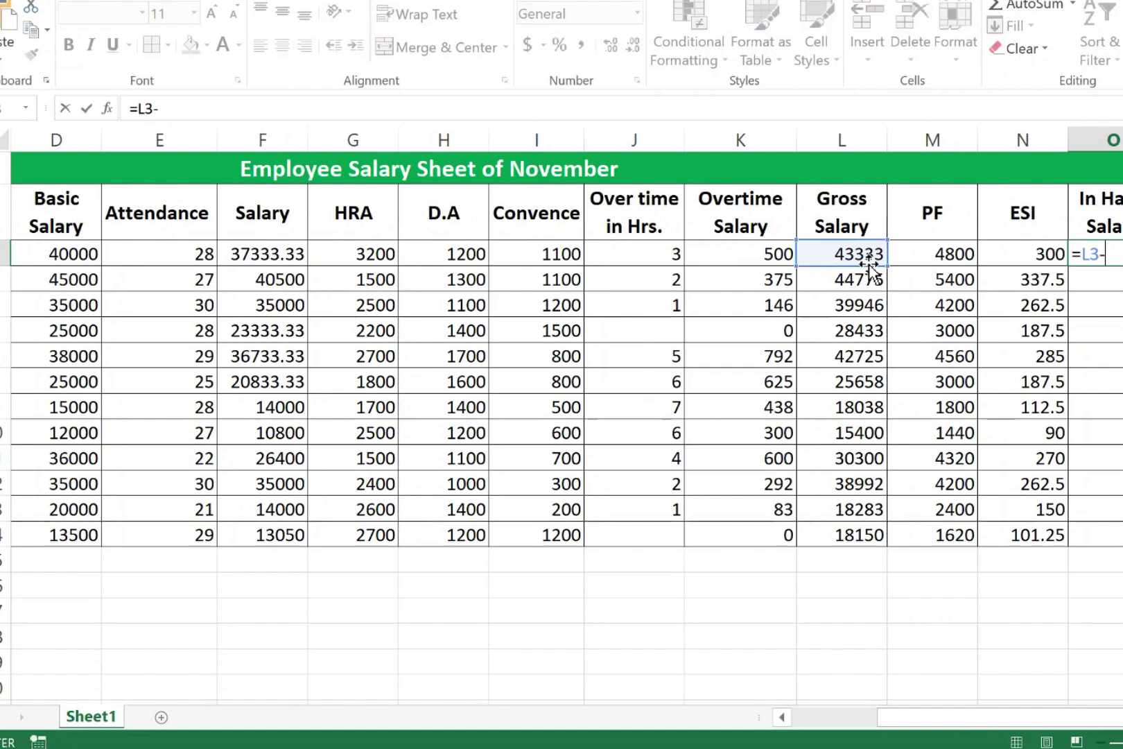
pyautogui.click(955, 257)
pyautogui.write('-')
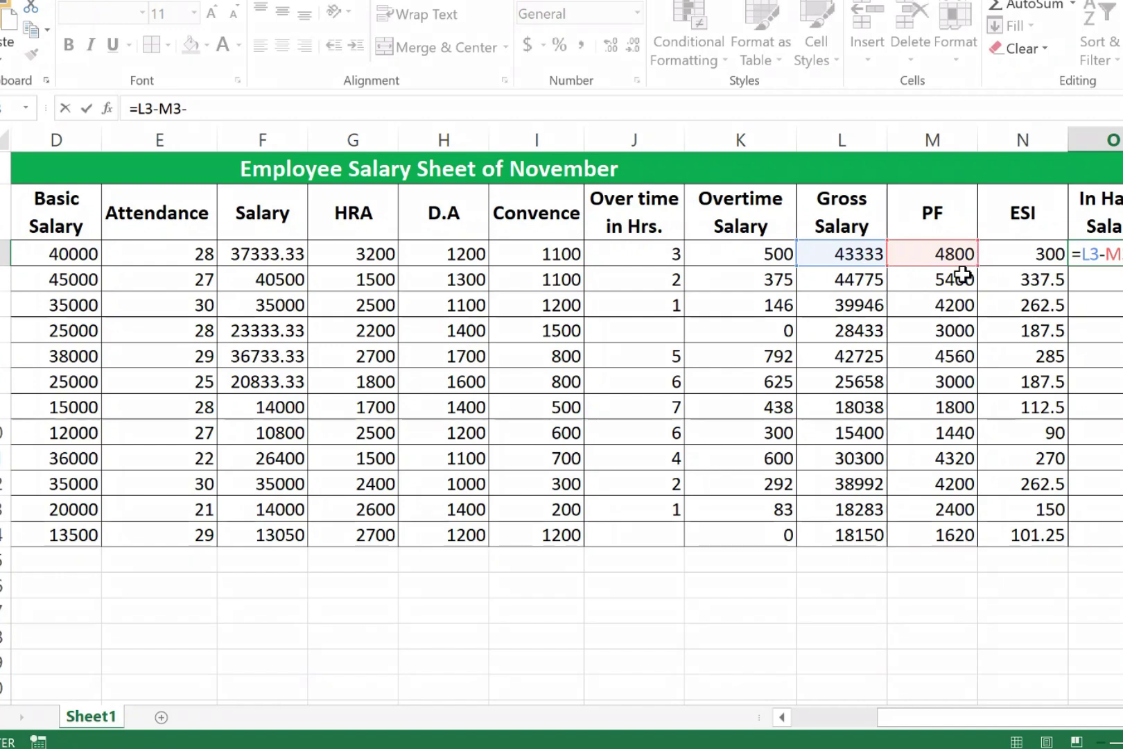
pyautogui.click(1017, 257)
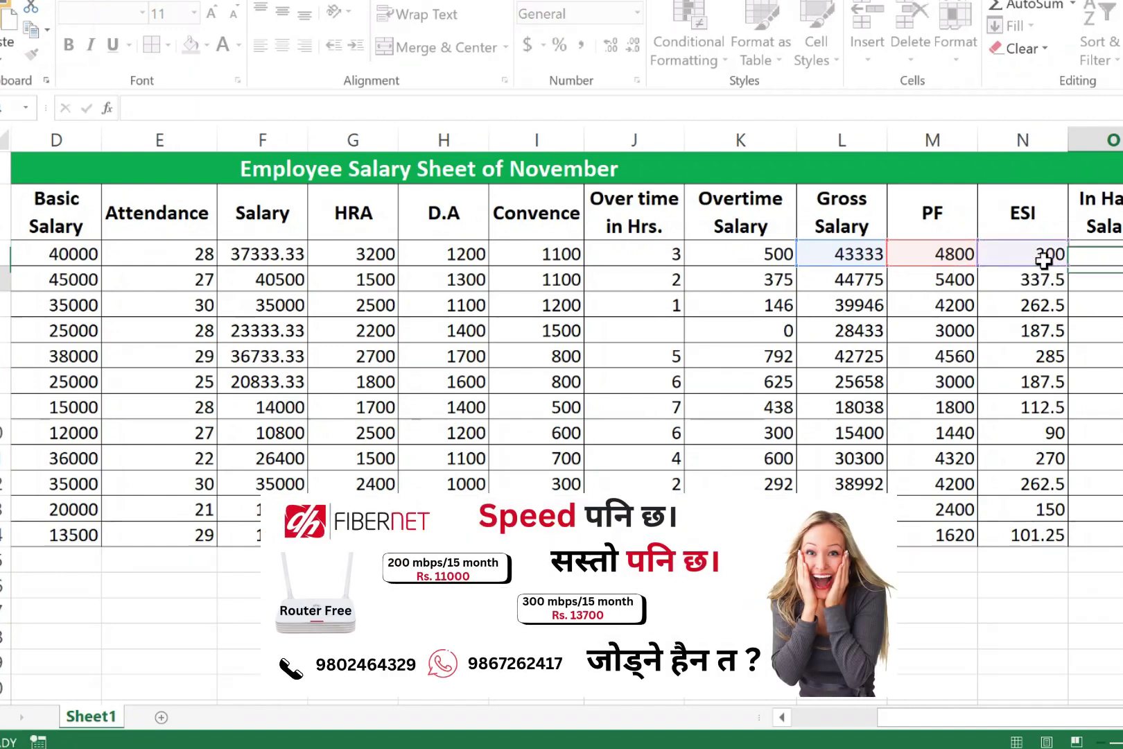
pyautogui.press('Return')
# Step: Fill the in-hand salary formula down from O3 through O14
pyautogui.click(1115, 255)
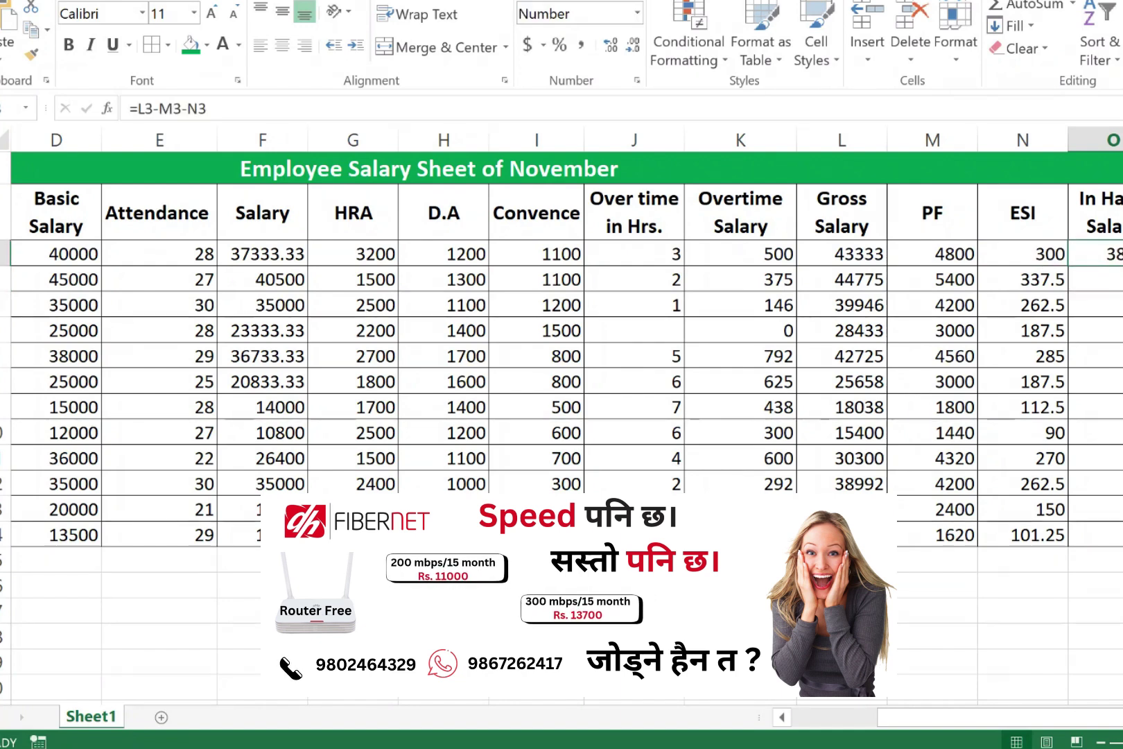
pyautogui.moveTo(1120, 266); pyautogui.dragTo(1120, 537)
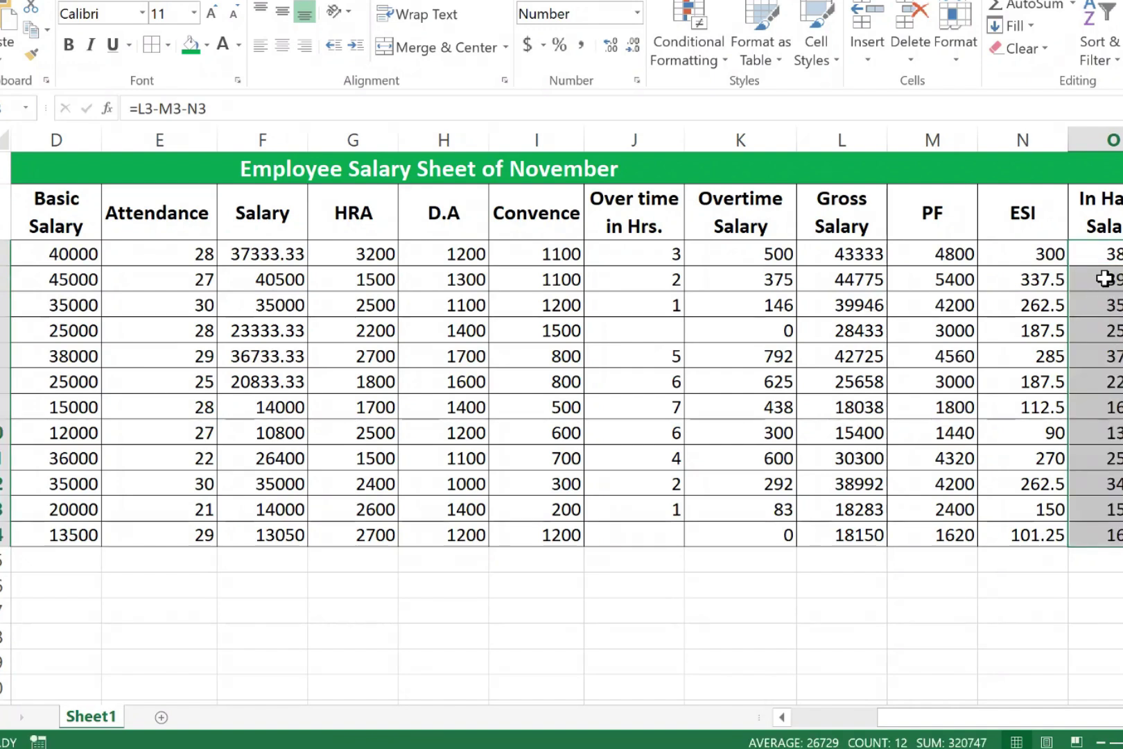
pyautogui.moveTo(1111, 254); pyautogui.dragTo(1113, 529)
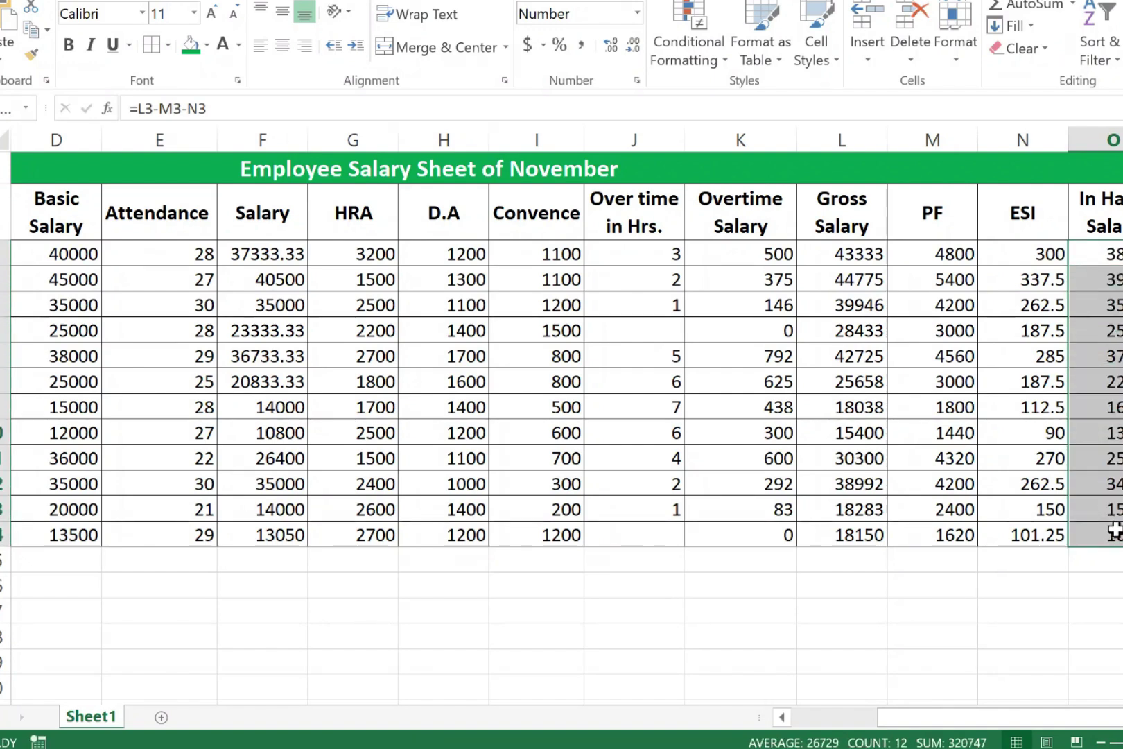
pyautogui.moveTo(985, 717); pyautogui.dragTo(889, 720)
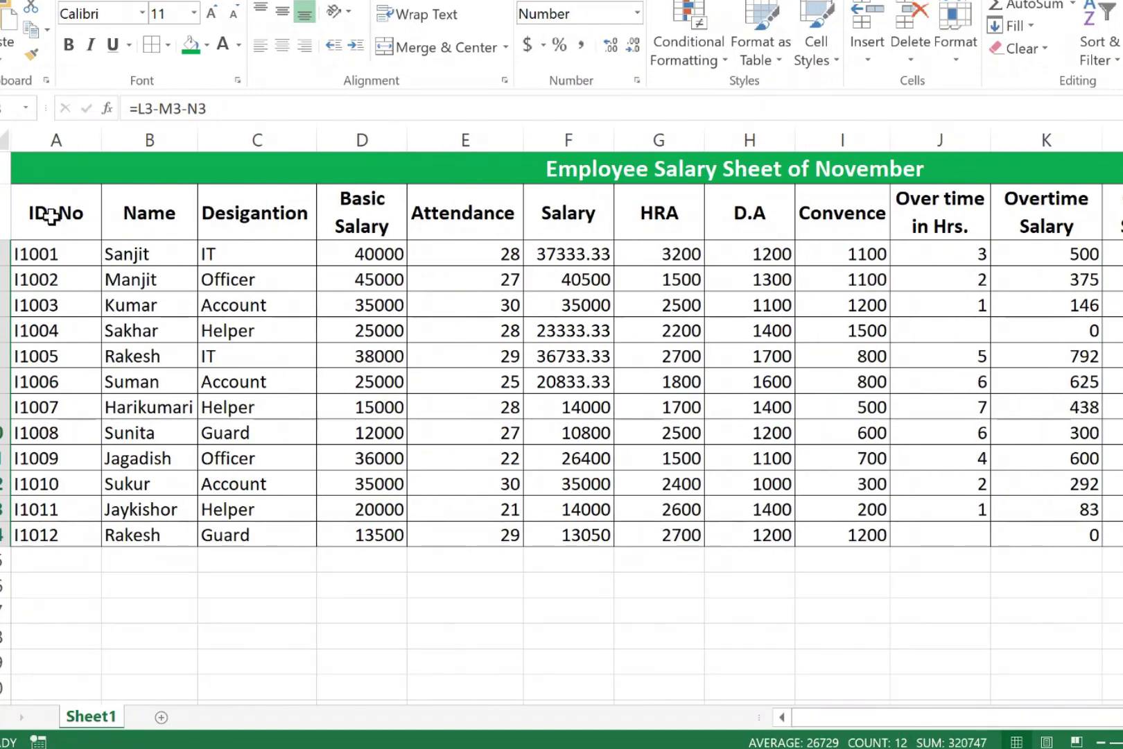
# Step: Colour the ID. No column cells A2:A15 with a red fill and white text
pyautogui.click(625, 169)
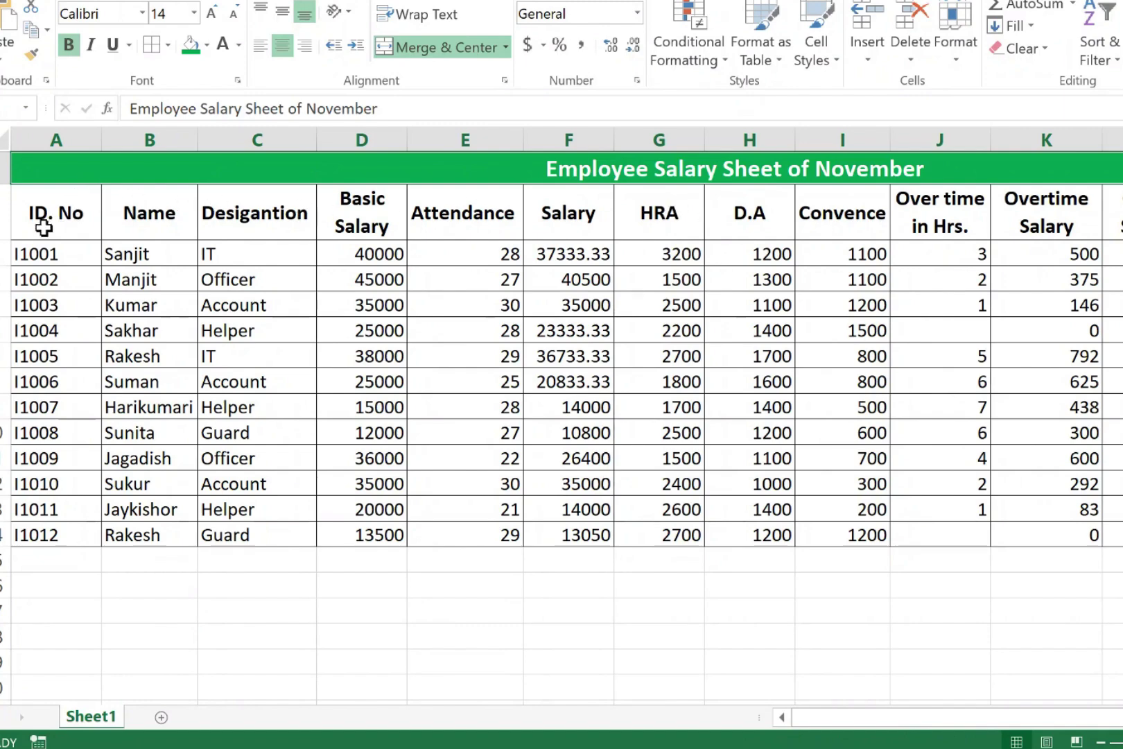
pyautogui.moveTo(881, 720); pyautogui.dragTo(797, 721)
pyautogui.moveTo(53, 219); pyautogui.dragTo(63, 554)
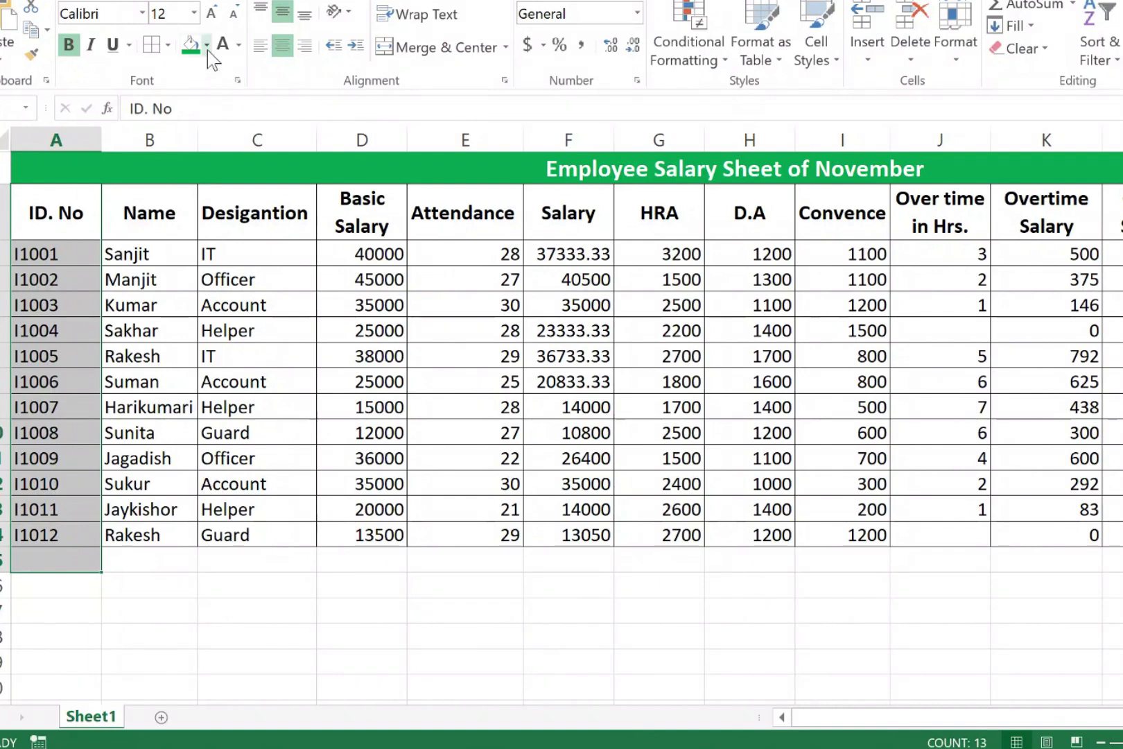
pyautogui.click(208, 47)
pyautogui.click(208, 209)
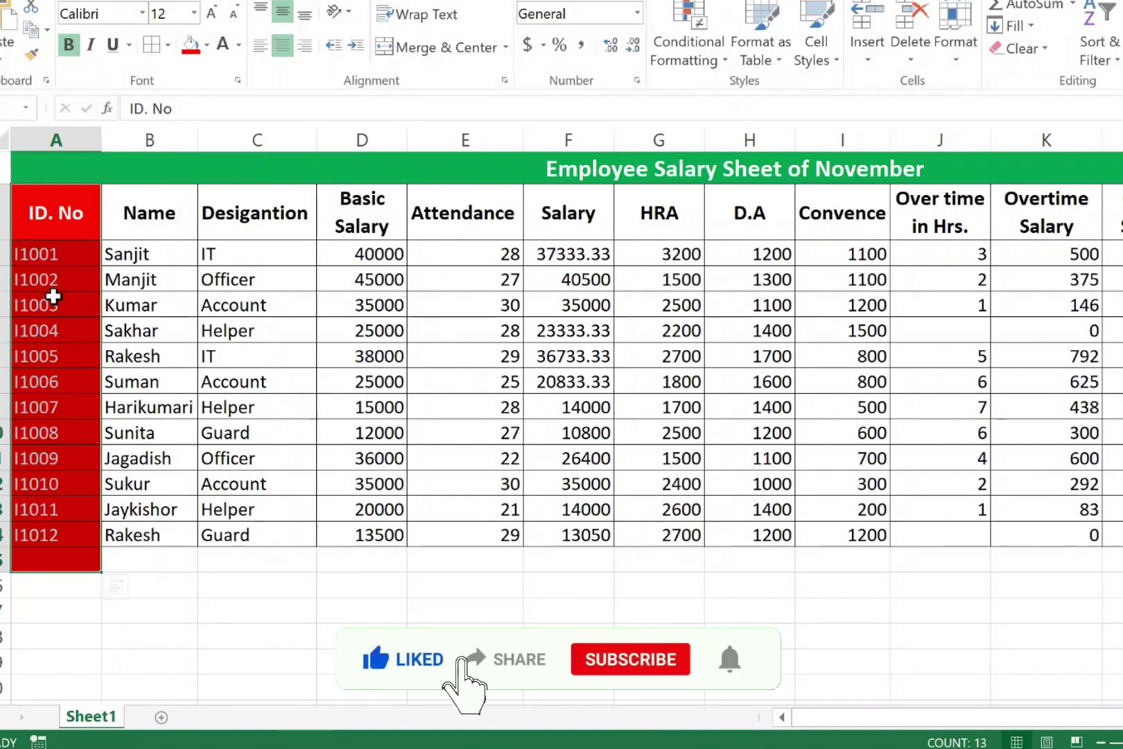
# Step: Centre the contents of the whole salary table, from the ID. No header through the in-hand salary column down to row 14
pyautogui.moveTo(53, 220); pyautogui.dragTo(1122, 548)
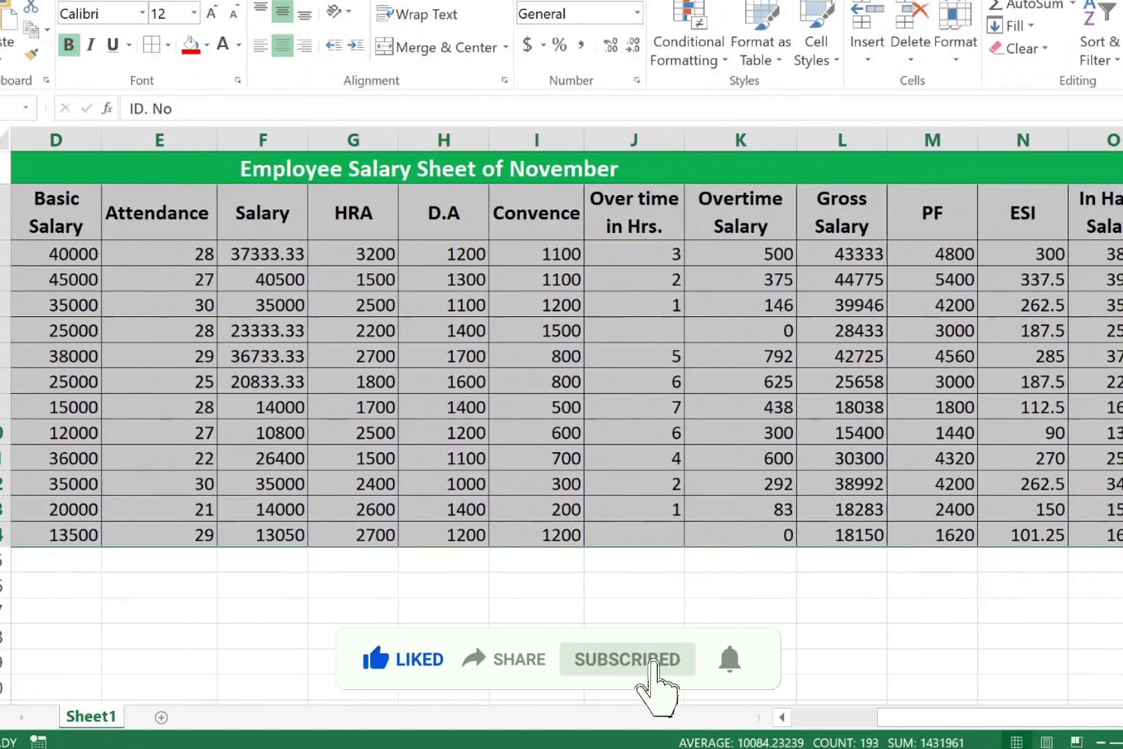
pyautogui.click(283, 46)
pyautogui.click(283, 47)
pyautogui.click(862, 449)
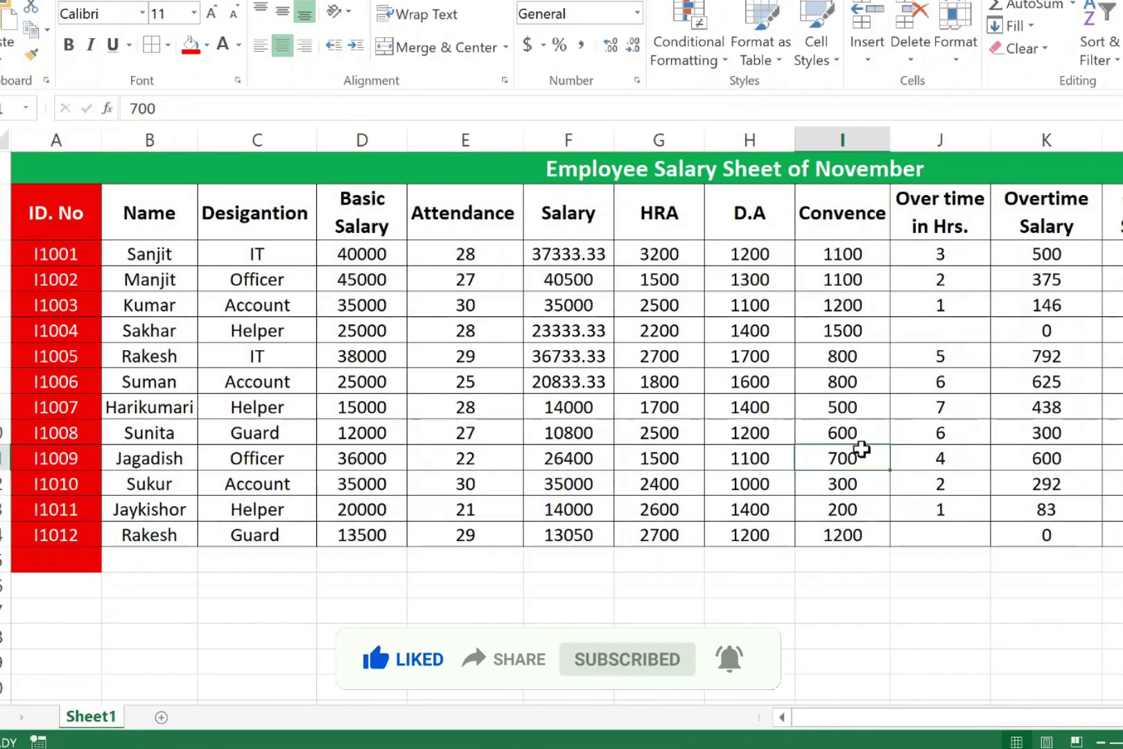
pyautogui.moveTo(144, 222); pyautogui.dragTo(687, 526)
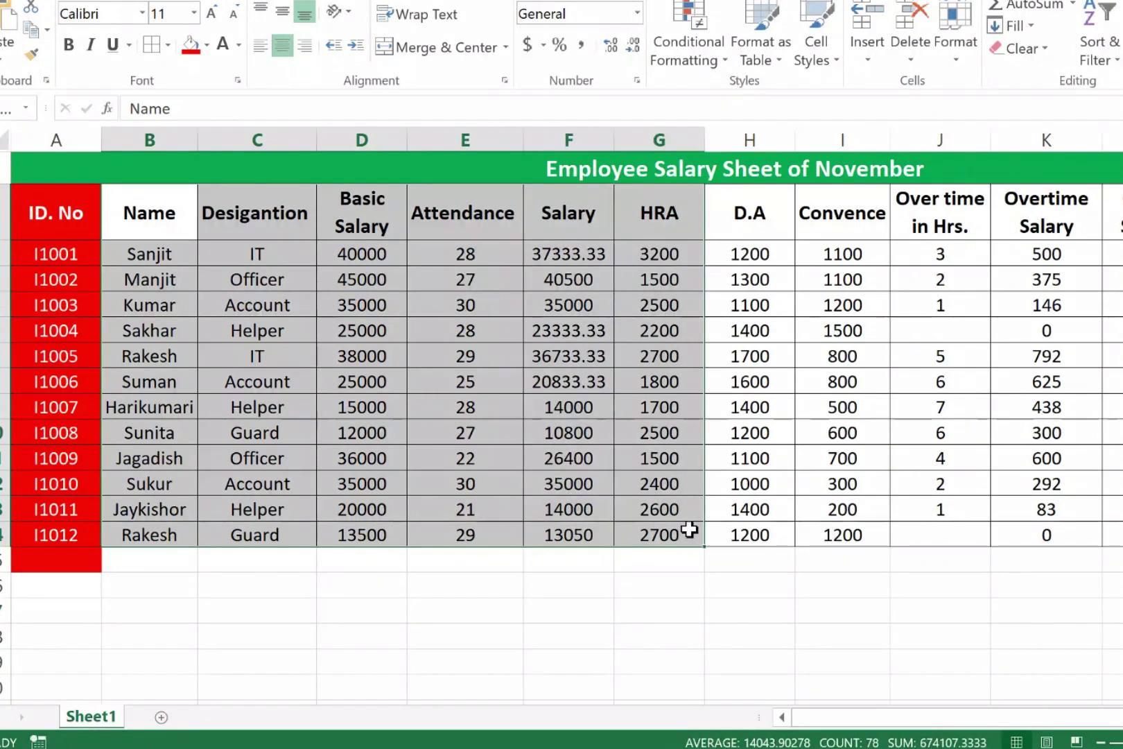
pyautogui.click(494, 401)
pyautogui.moveTo(143, 231); pyautogui.dragTo(959, 213)
pyautogui.click(783, 258)
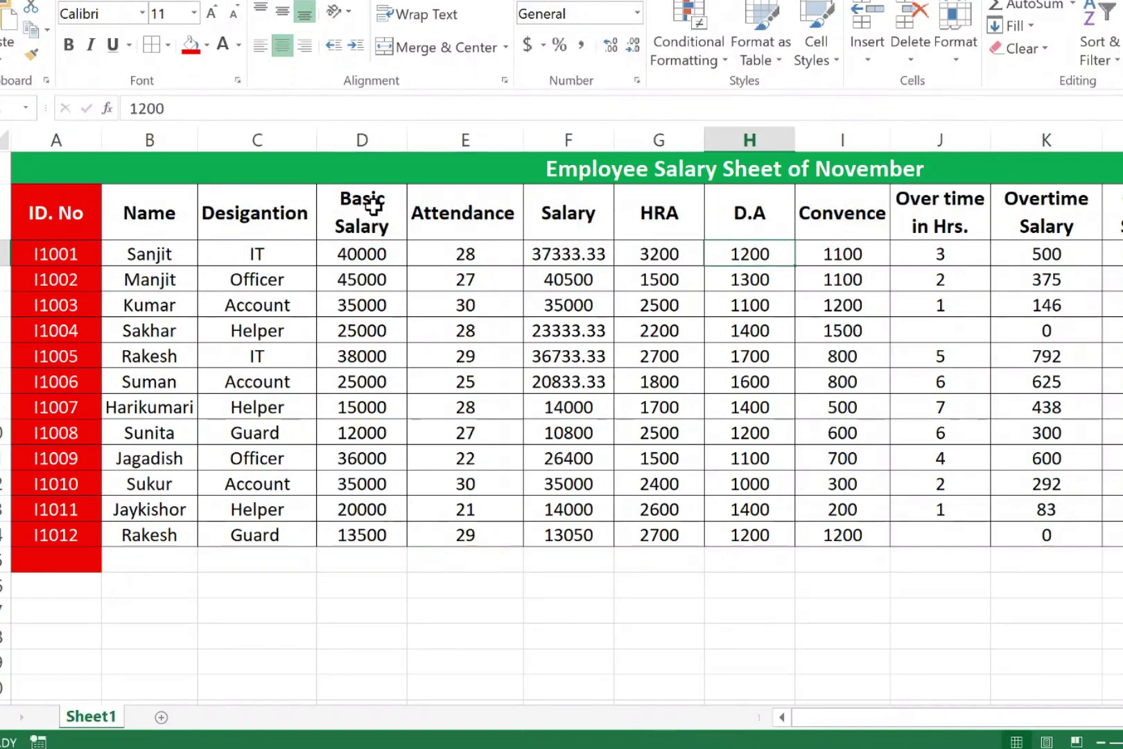
# Step: Fill the Basic Salary column, from its header down to D14, with yellow
pyautogui.moveTo(375, 205); pyautogui.dragTo(380, 537)
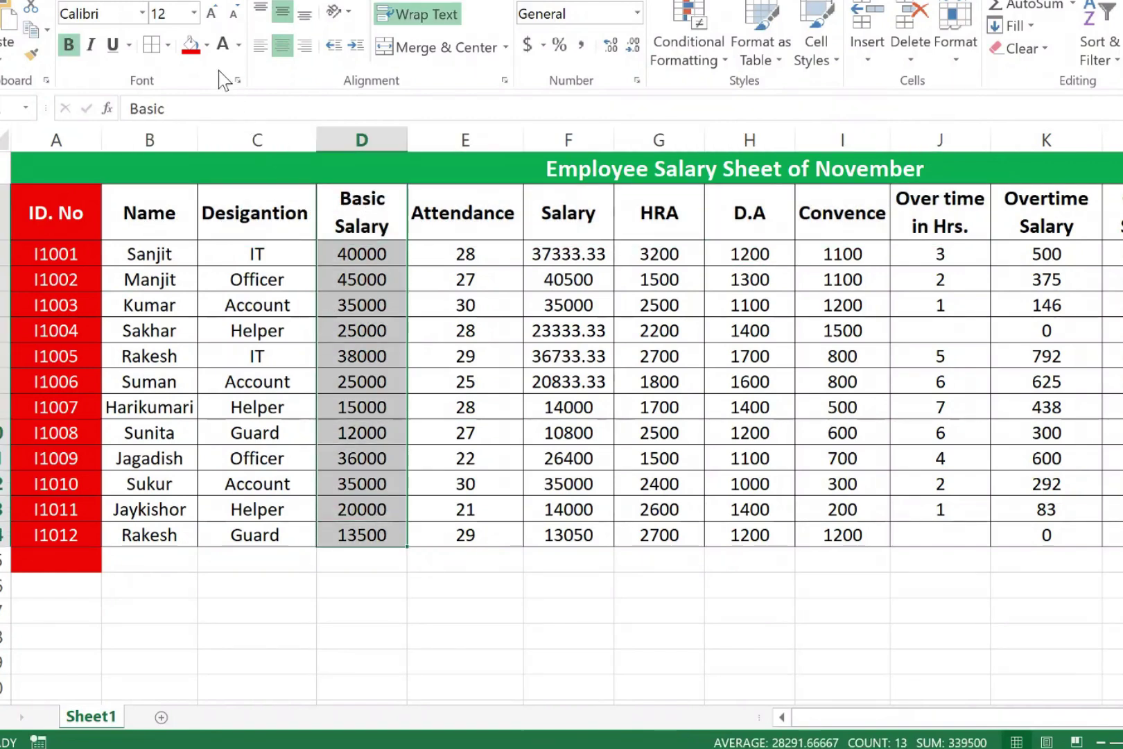
pyautogui.click(206, 46)
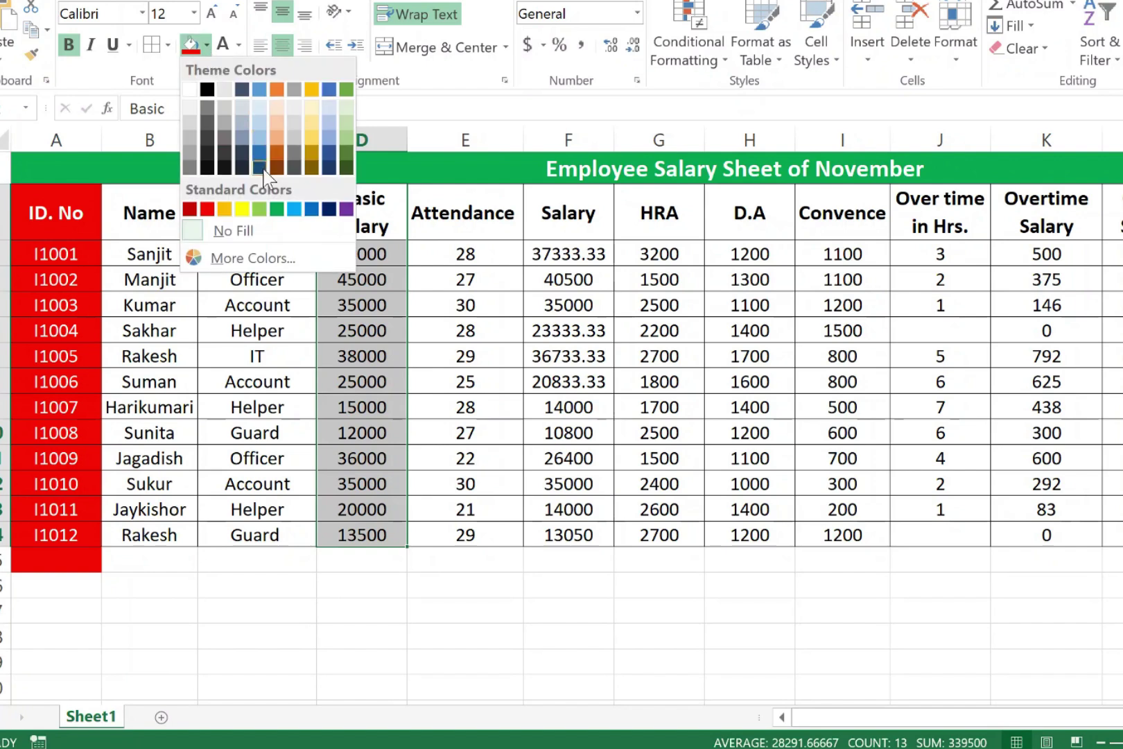
pyautogui.click(240, 211)
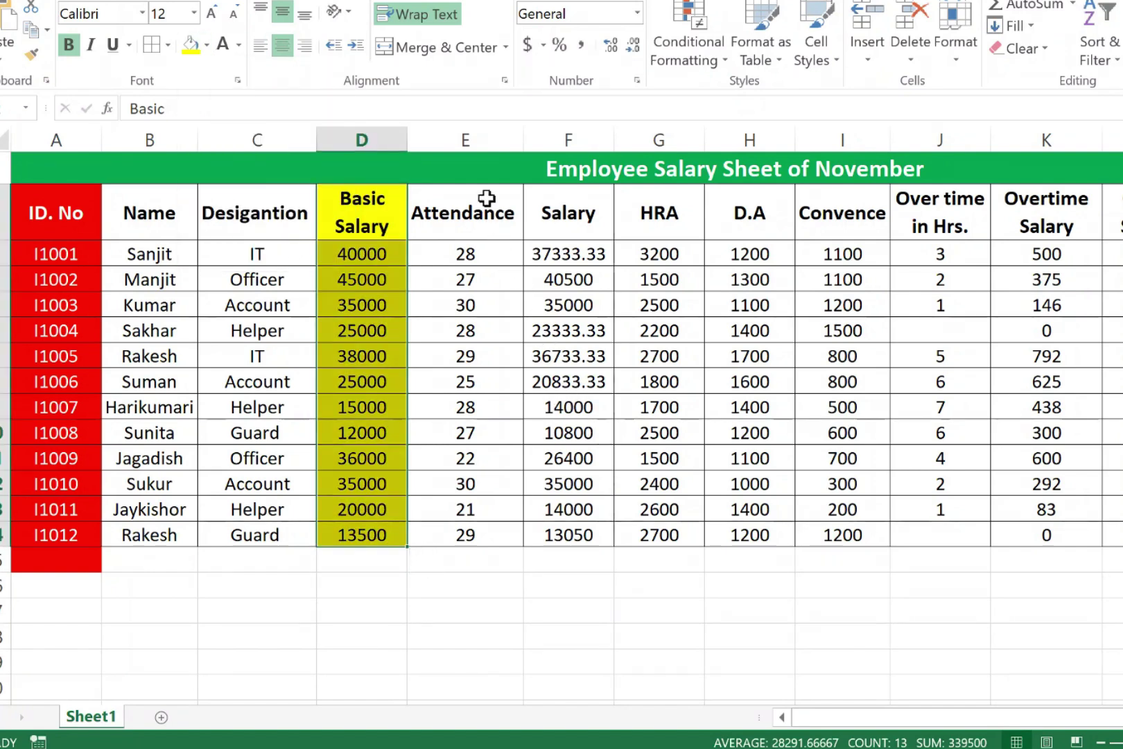
# Step: Fill the Attendance column, from its header down to E14, with the lightest gold theme tint
pyautogui.moveTo(484, 201); pyautogui.dragTo(480, 535)
pyautogui.click(207, 45)
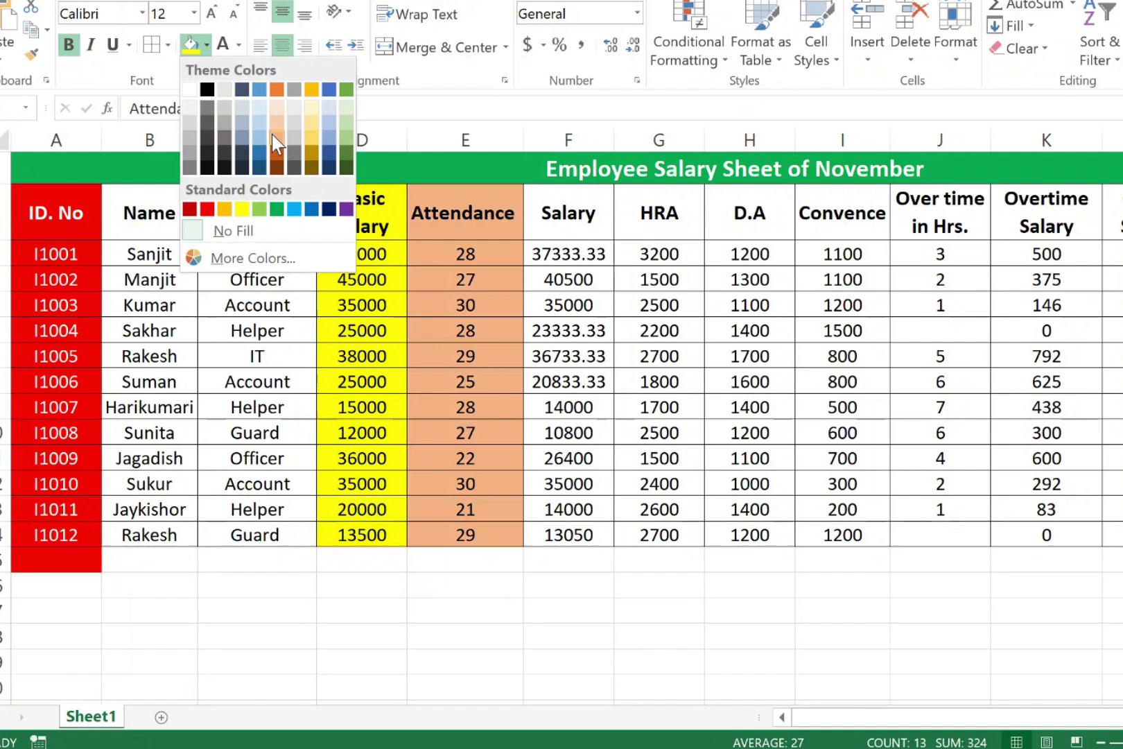
pyautogui.click(312, 109)
pyautogui.click(696, 356)
# Step: Fill the Salary column, from its header down to F14, with a light green theme tint
pyautogui.moveTo(570, 208); pyautogui.dragTo(576, 536)
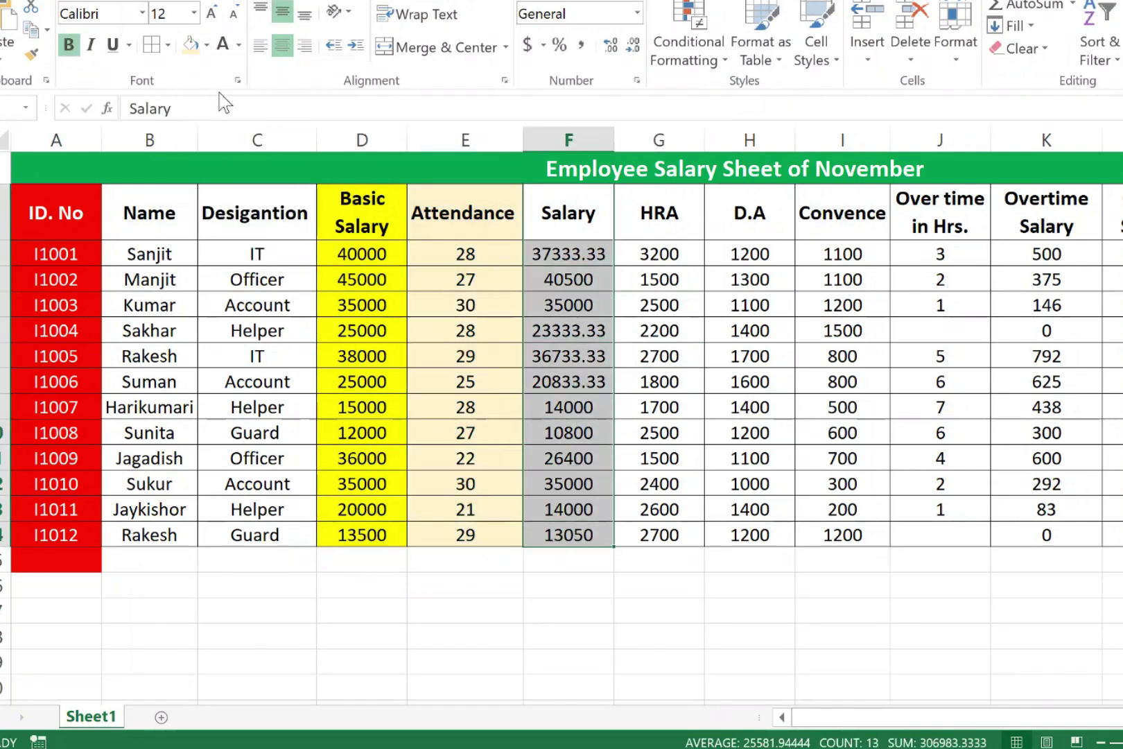
pyautogui.click(207, 45)
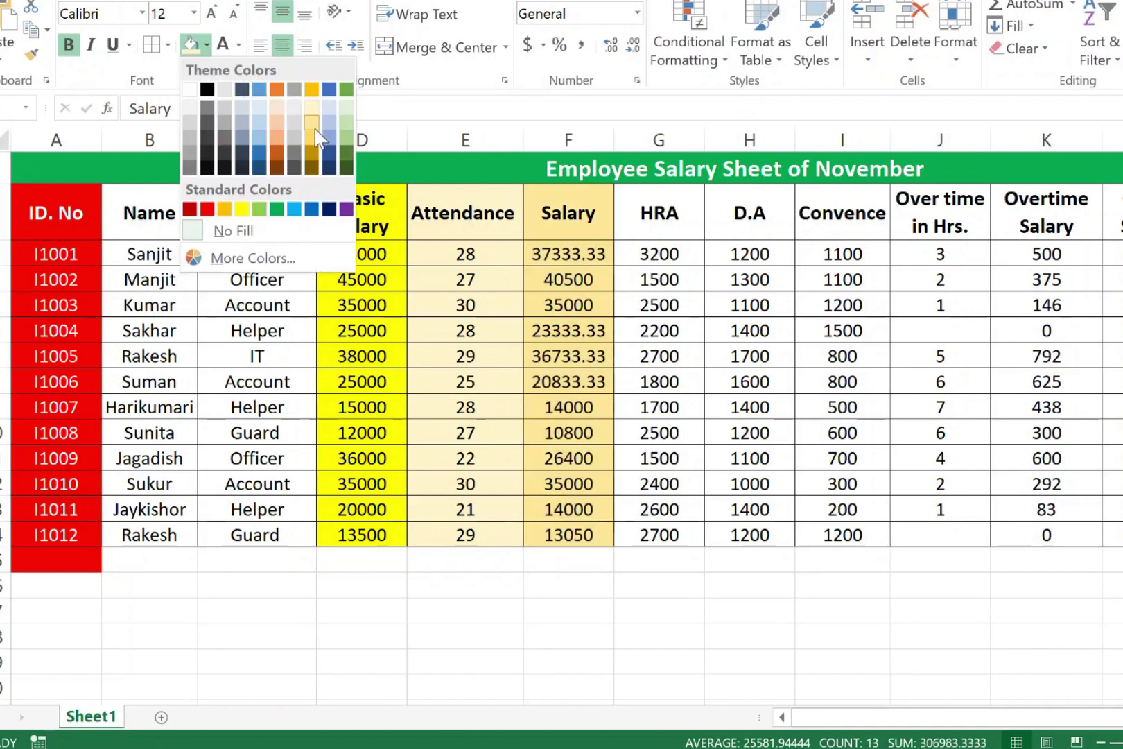
pyautogui.click(346, 122)
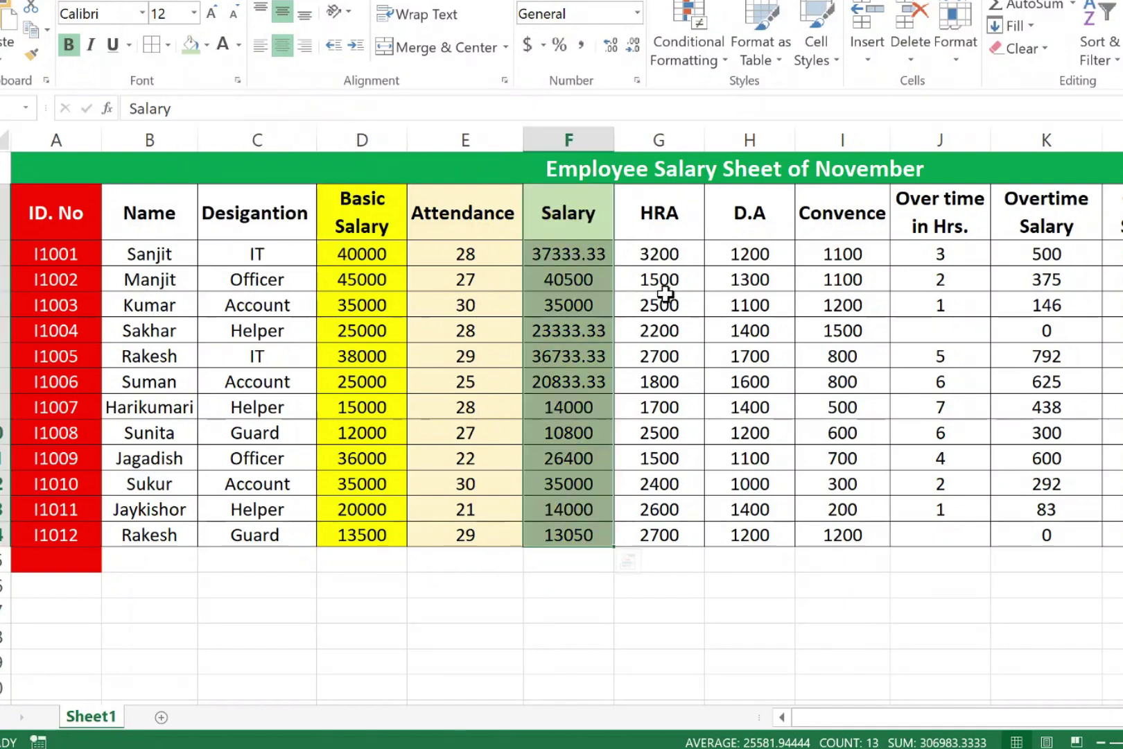
pyautogui.click(791, 362)
# Step: Colour the Over time in Hrs. column J2:J14 with a dark blue fill and white text
pyautogui.moveTo(920, 215); pyautogui.dragTo(926, 536)
pyautogui.click(207, 45)
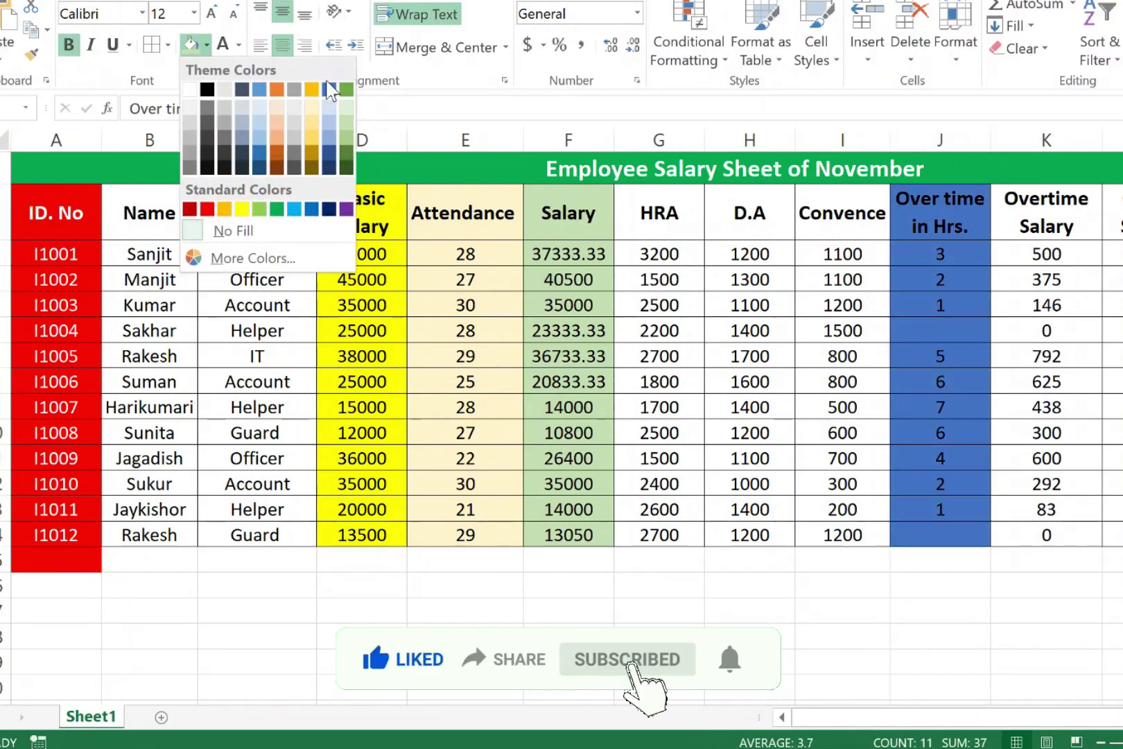
pyautogui.click(331, 149)
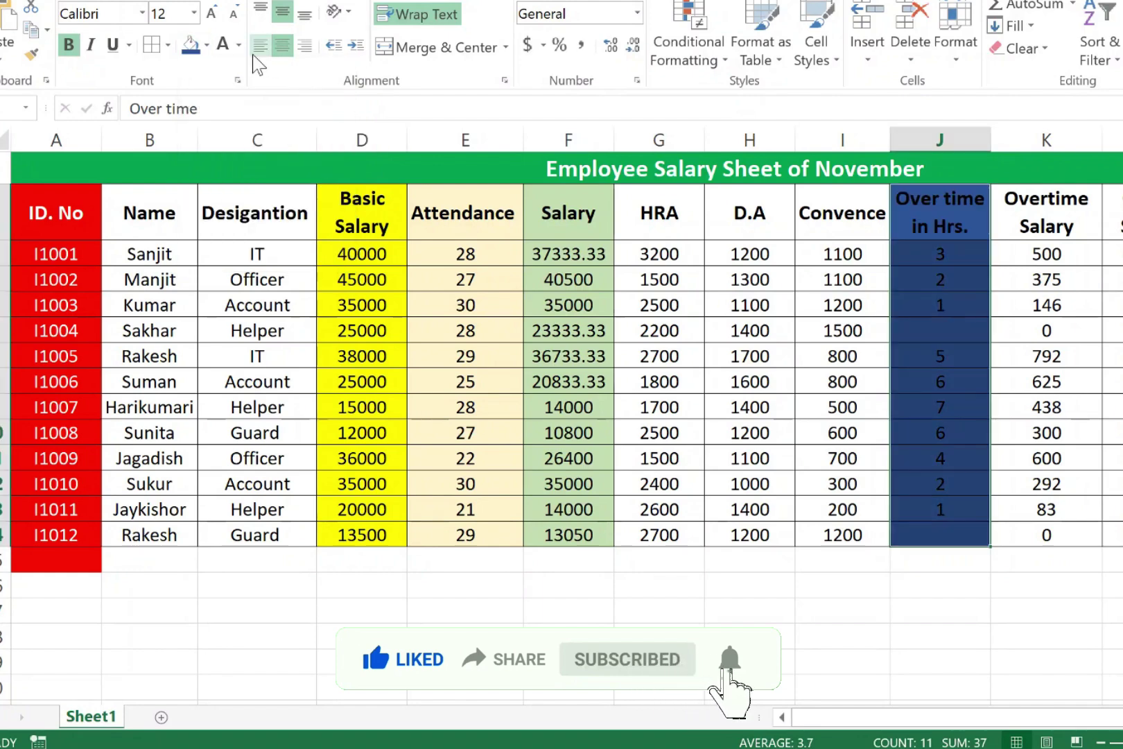
pyautogui.click(965, 380)
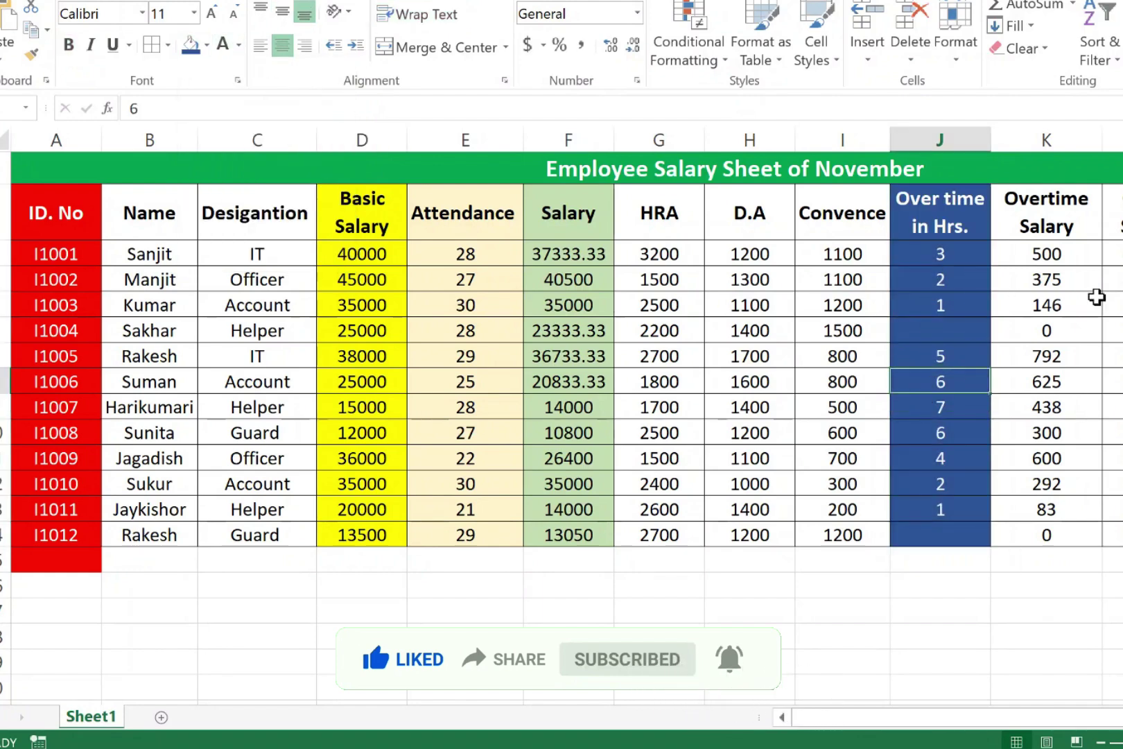
# Step: Colour the In Hand Salary column O2:O14 with a red fill and white text
pyautogui.hscroll(3, 1109, 717)
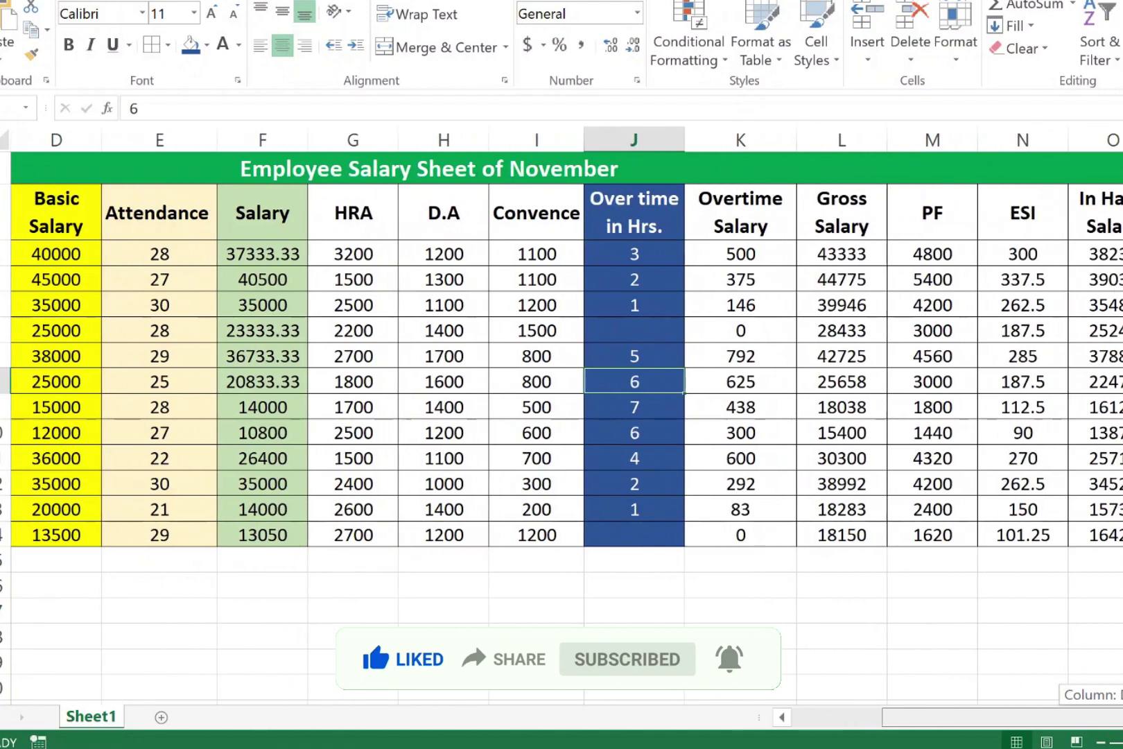
pyautogui.moveTo(1108, 227); pyautogui.dragTo(1107, 534)
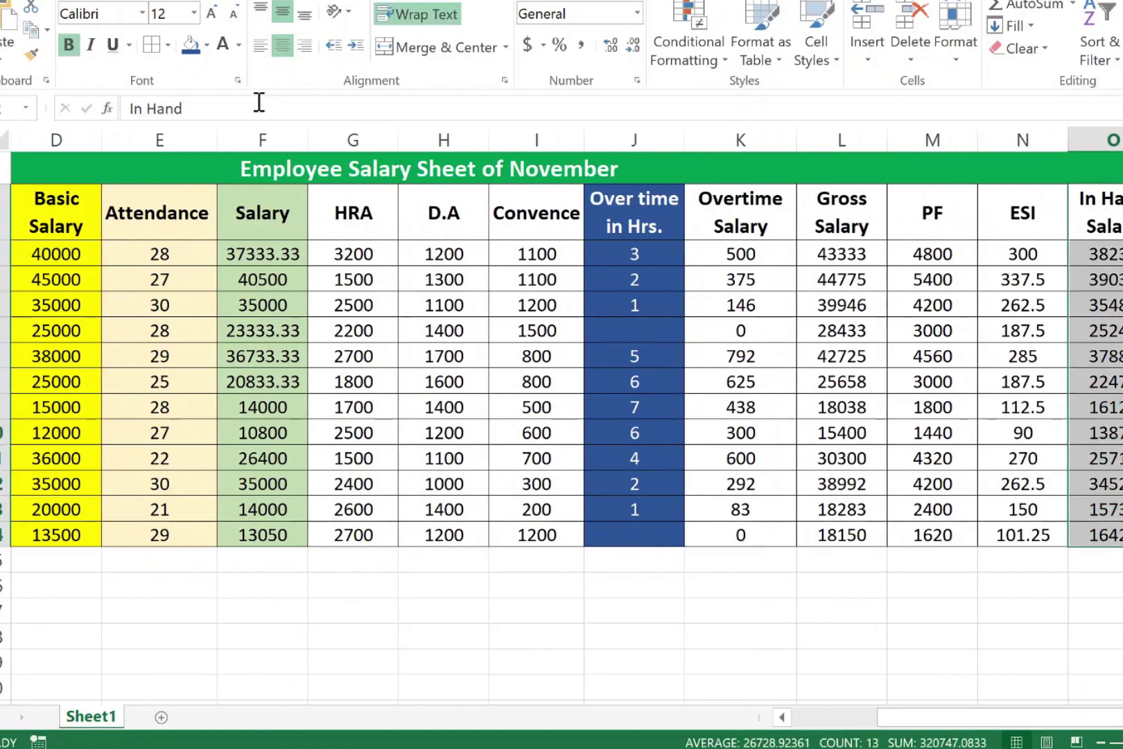
pyautogui.click(207, 46)
pyautogui.click(206, 207)
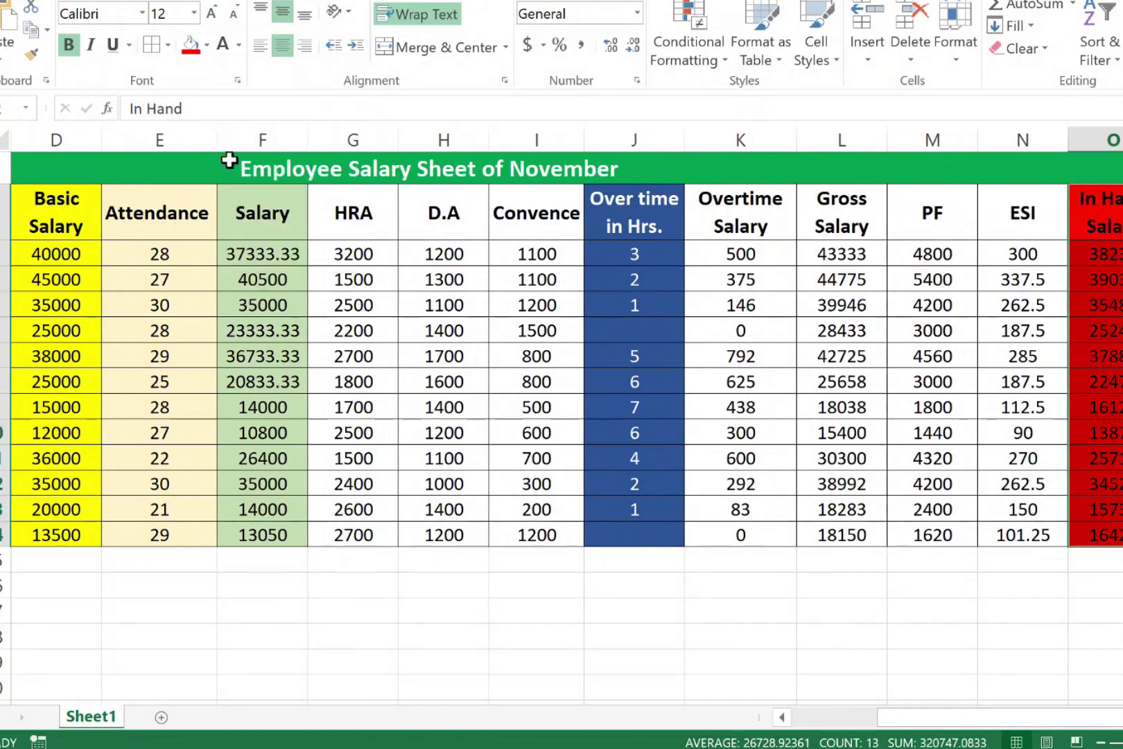
pyautogui.click(1058, 401)
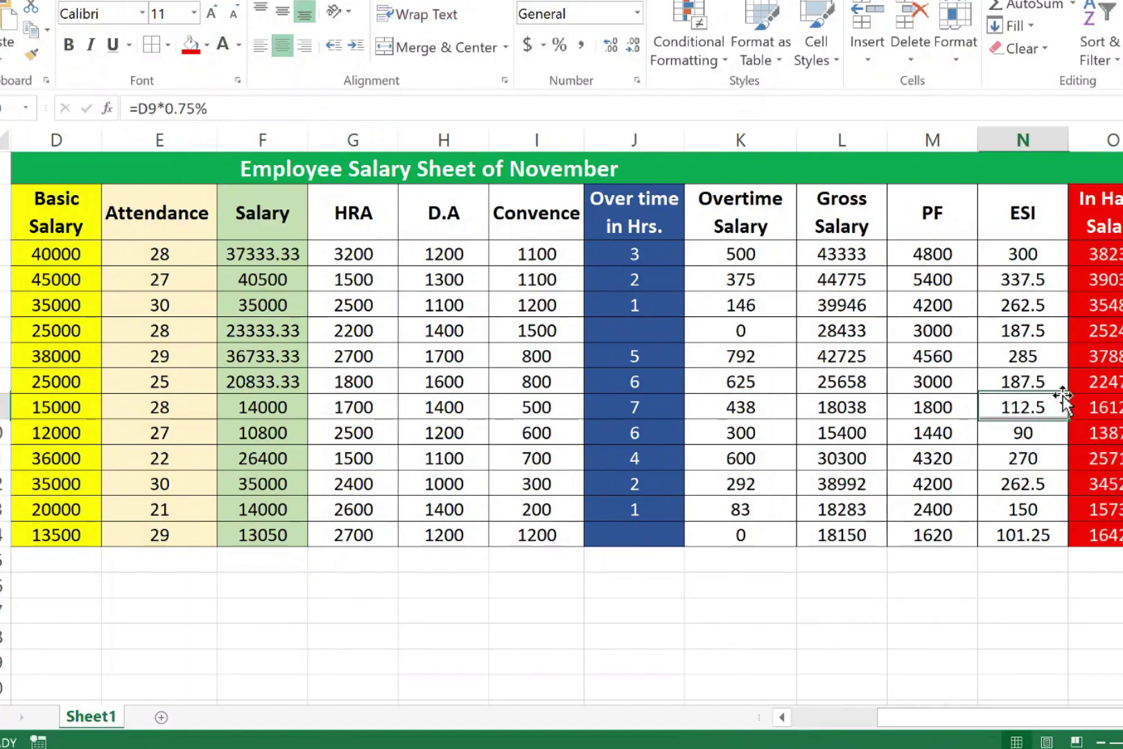
# Step: Clear the leftover red fill from A15 below the table and apply a thick outside border to the title row
pyautogui.moveTo(1019, 718); pyautogui.dragTo(933, 718)
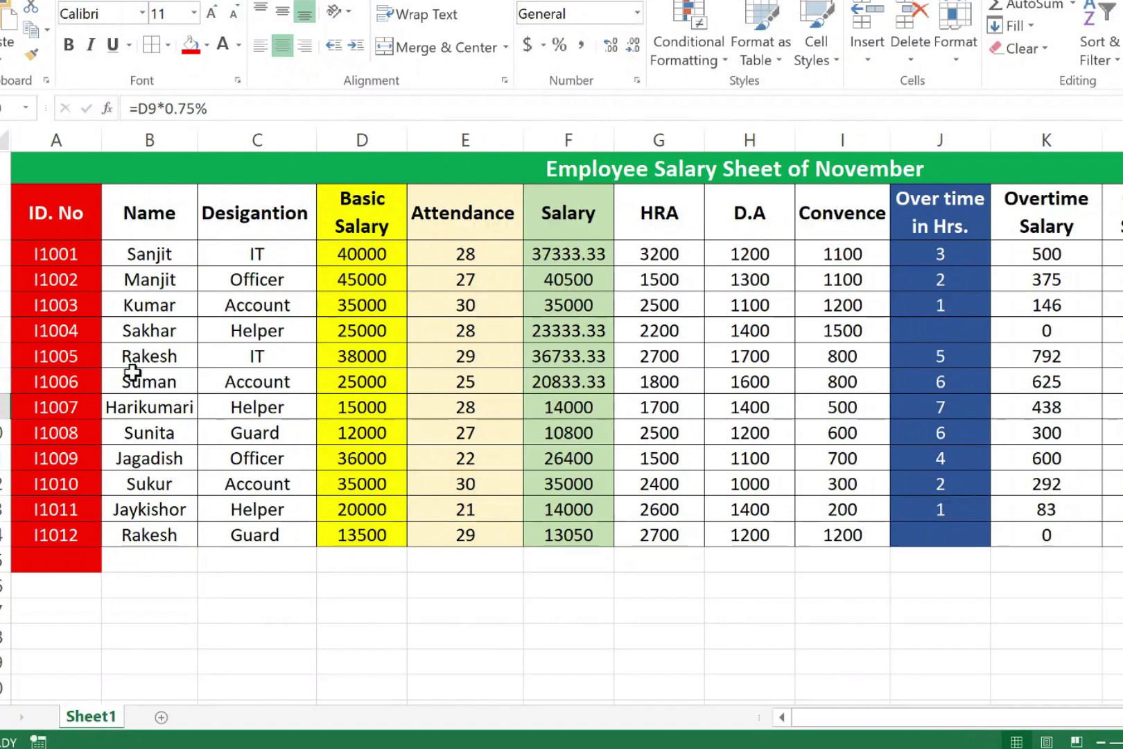
pyautogui.click(149, 584)
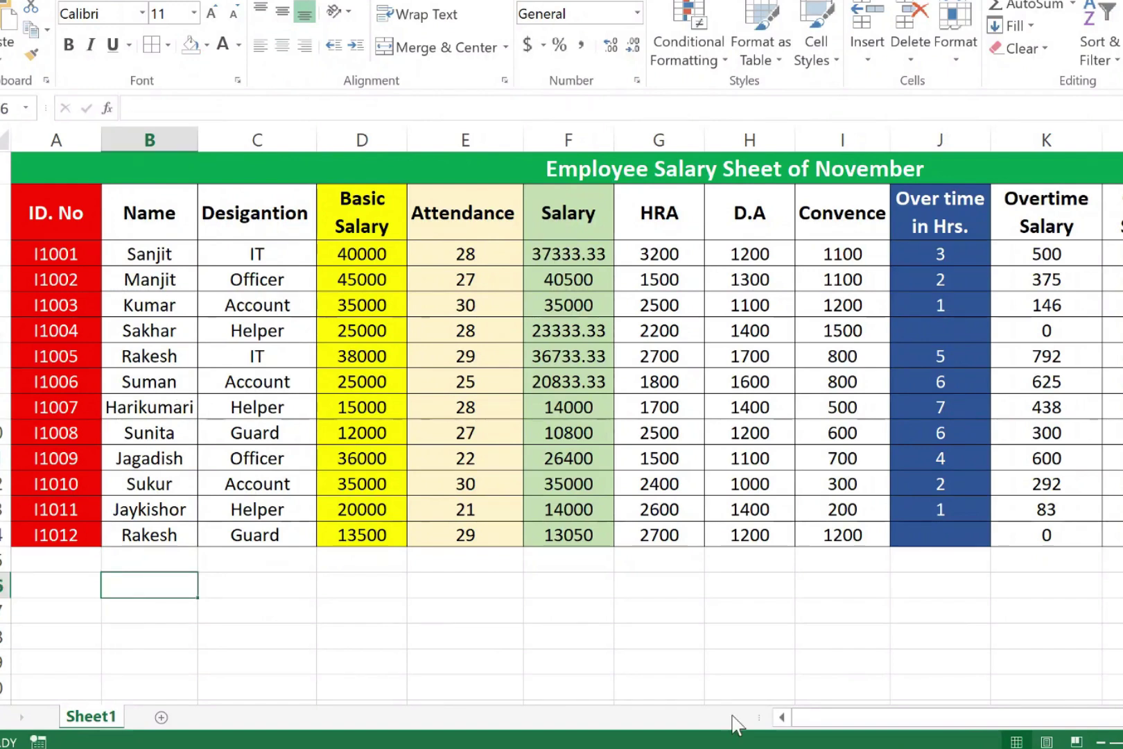
pyautogui.click(603, 162)
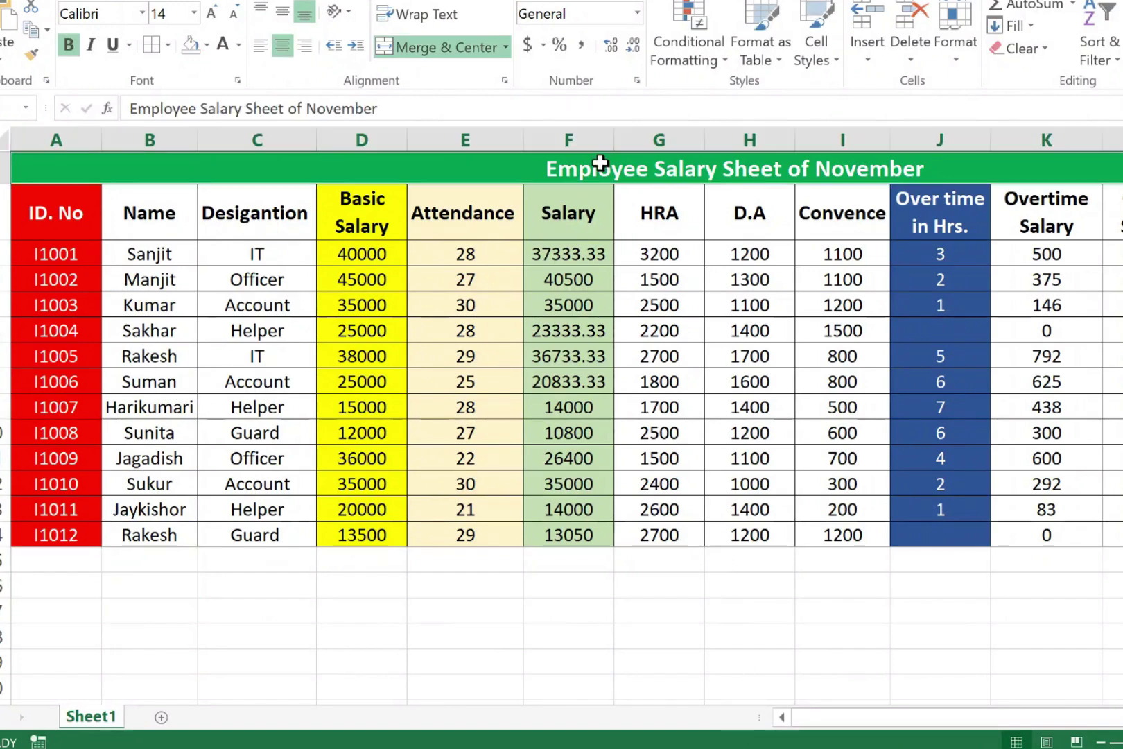
pyautogui.click(167, 45)
pyautogui.click(218, 292)
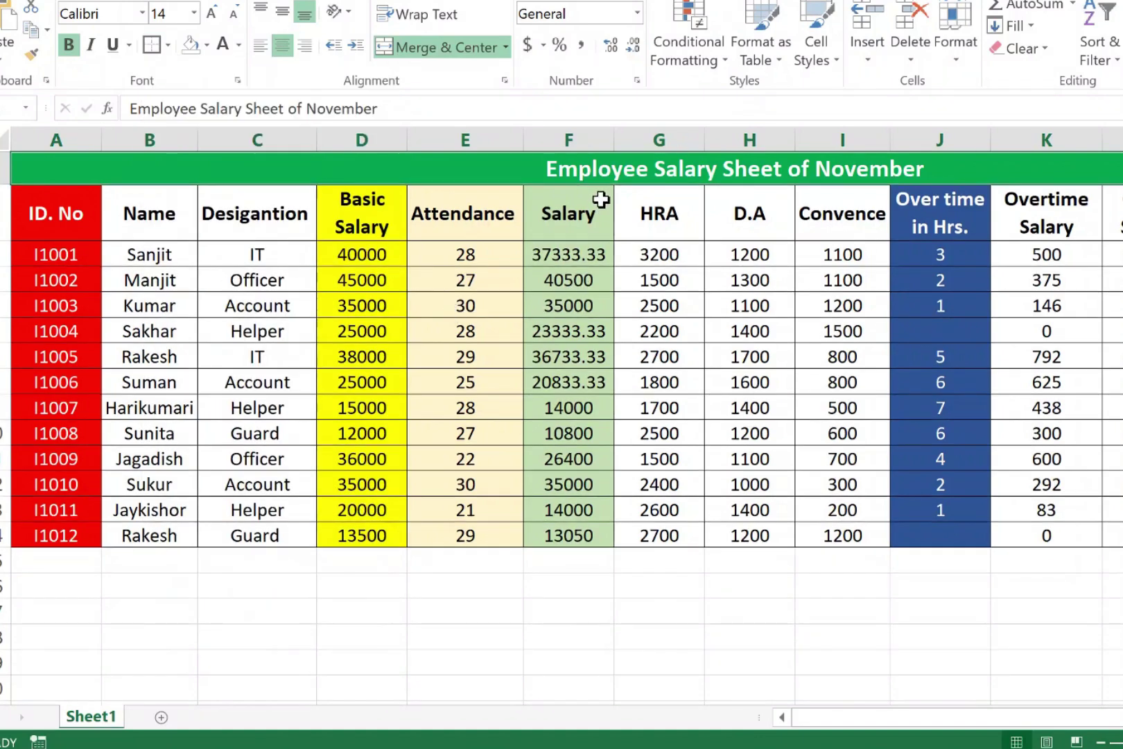
# Step: Apply the same thick outside border to the column header row, from ID. No through In Hand Salary
pyautogui.click(595, 201)
pyautogui.moveTo(49, 213); pyautogui.dragTo(1120, 215)
pyautogui.moveTo(1031, 724); pyautogui.dragTo(1117, 723)
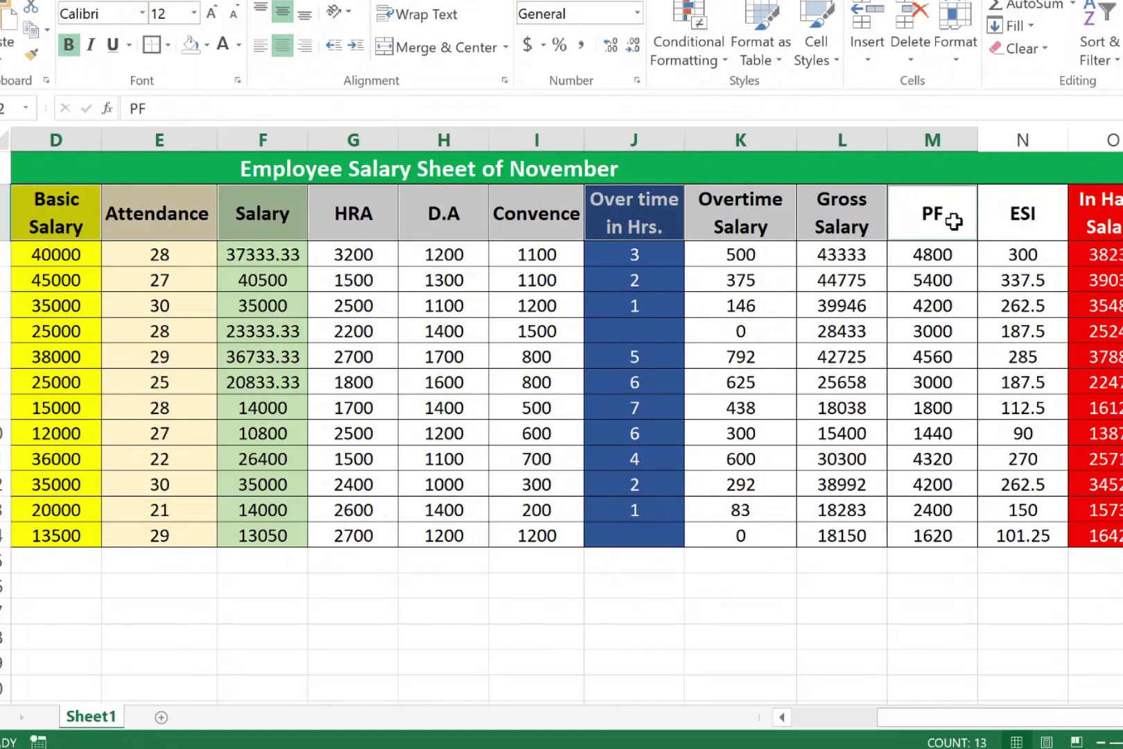
pyautogui.moveTo(953, 221); pyautogui.dragTo(1090, 205)
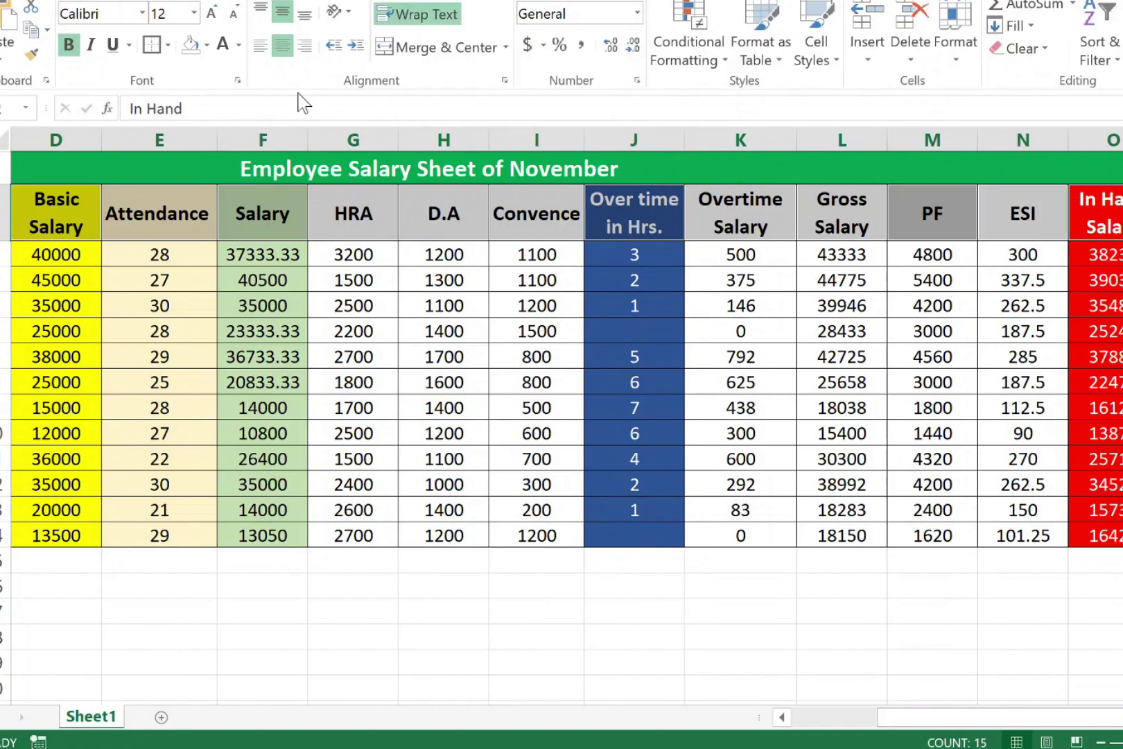
pyautogui.click(149, 45)
pyautogui.click(543, 379)
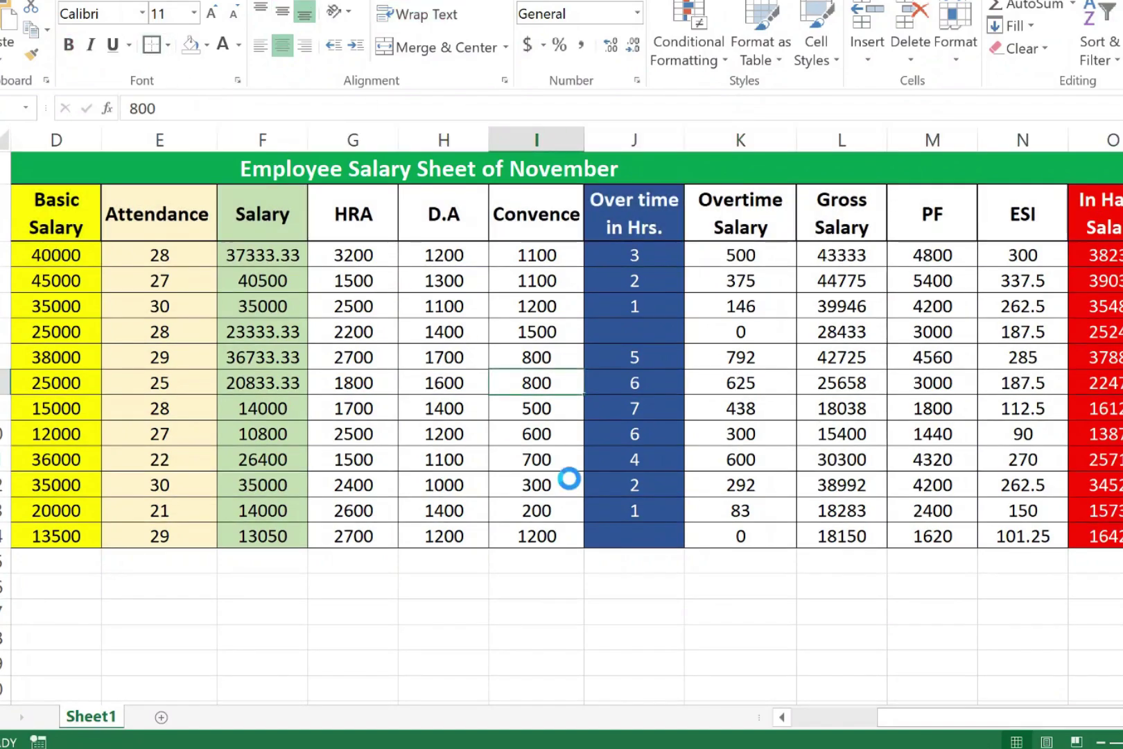
# Step: Select the cells of the first employee row individually, from the ID in A3 through the in-hand salary in O3
pyautogui.scroll(-5, 569, 478)
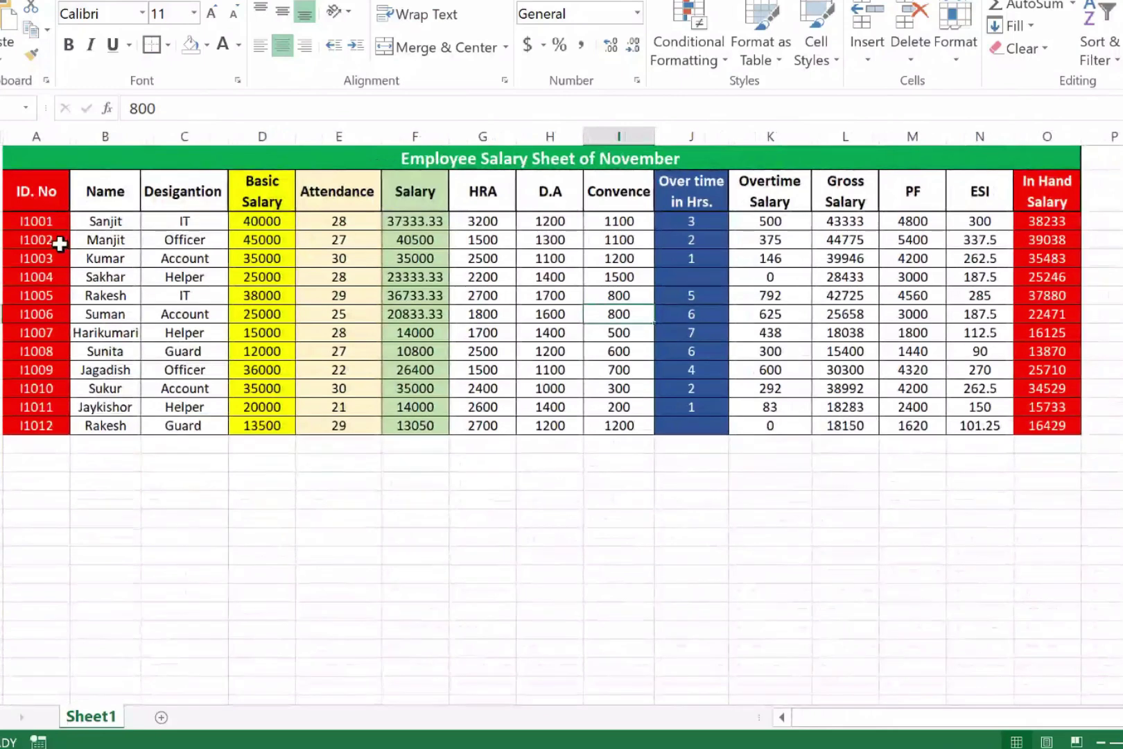
pyautogui.moveTo(32, 219); pyautogui.dragTo(998, 421)
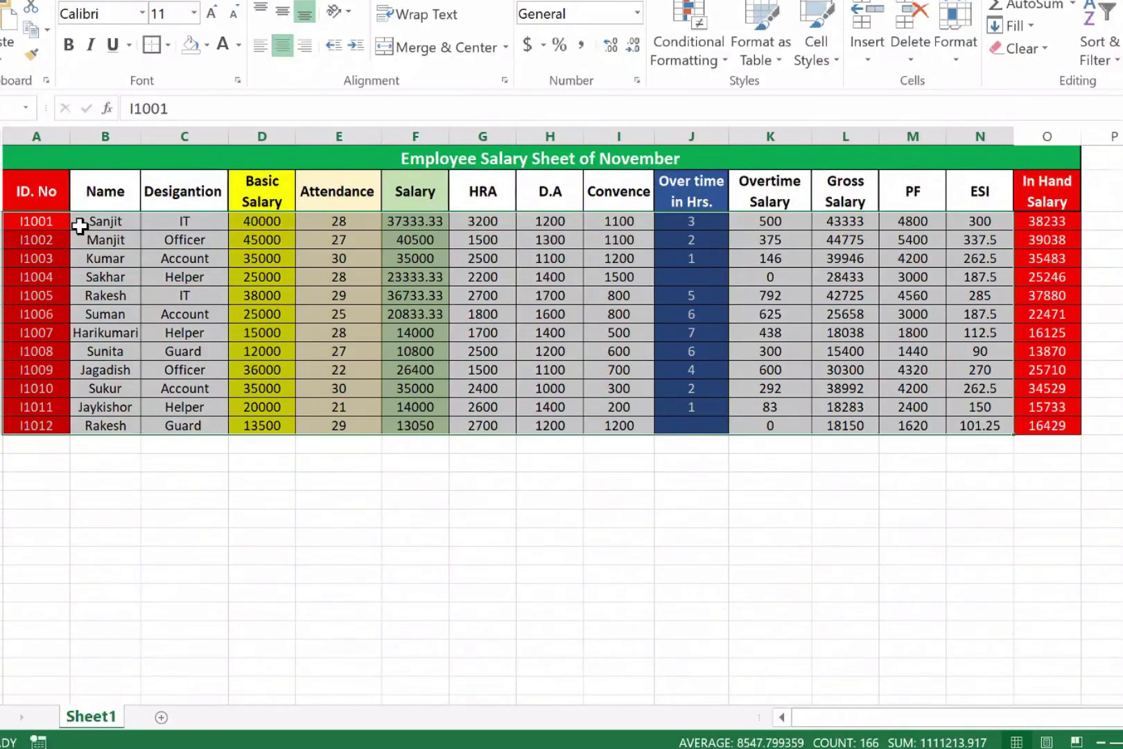
pyautogui.moveTo(93, 222); pyautogui.dragTo(41, 222)
pyautogui.keyDown('ctrl'); pyautogui.click(183, 223); pyautogui.keyUp('ctrl')
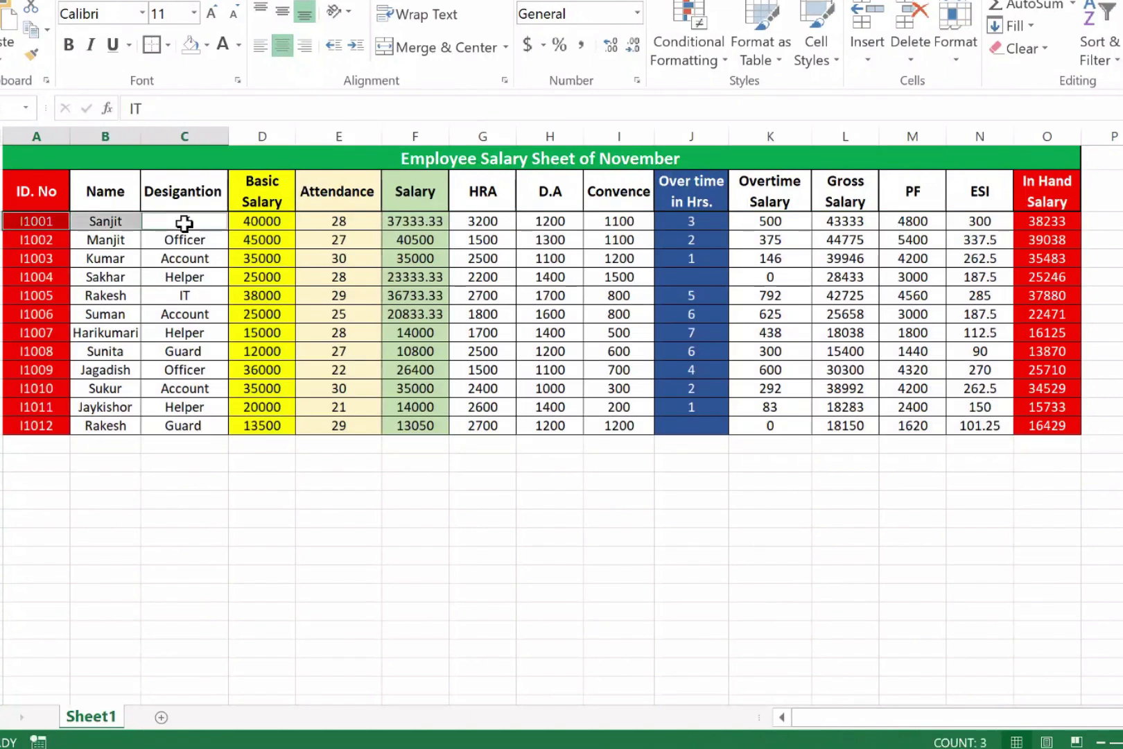
pyautogui.keyDown('ctrl'); pyautogui.click(251, 226); pyautogui.keyUp('ctrl')
pyautogui.keyDown('ctrl'); pyautogui.click(338, 232); pyautogui.keyUp('ctrl')
pyautogui.keyDown('ctrl'); pyautogui.click(348, 220); pyautogui.keyUp('ctrl')
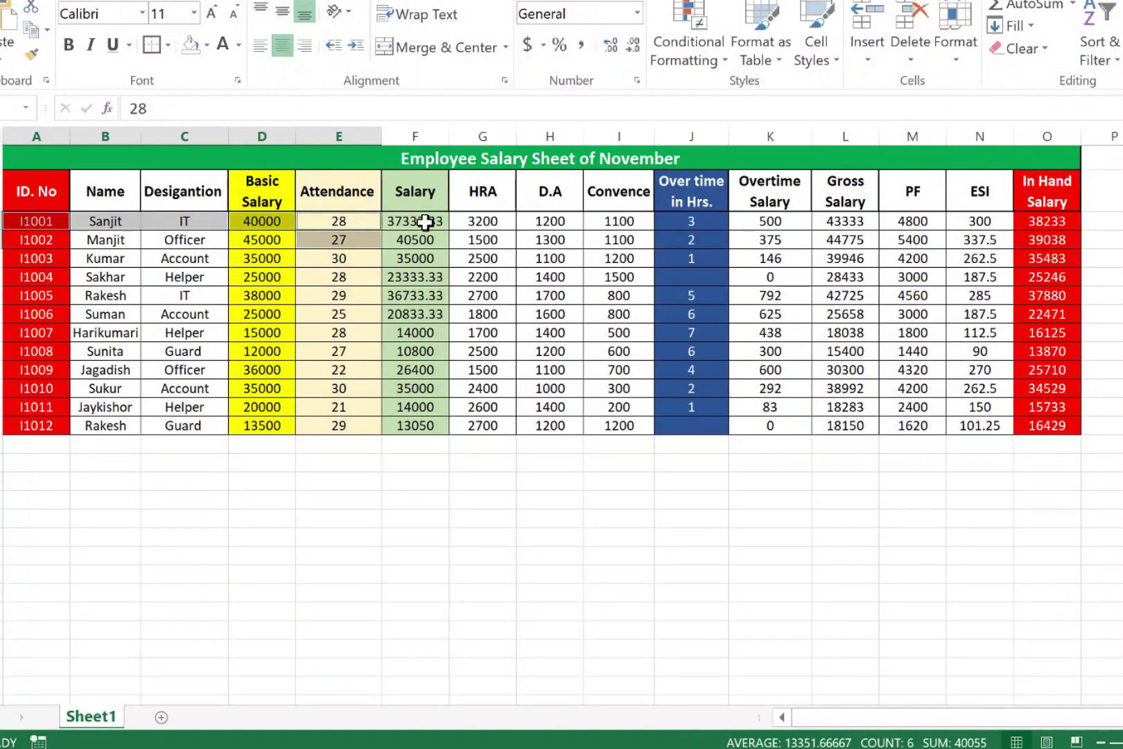
pyautogui.keyDown('ctrl'); pyautogui.click(421, 222); pyautogui.keyUp('ctrl')
pyautogui.keyDown('ctrl'); pyautogui.click(488, 223); pyautogui.keyUp('ctrl')
pyautogui.keyDown('ctrl'); pyautogui.click(545, 223); pyautogui.keyUp('ctrl')
pyautogui.keyDown('ctrl'); pyautogui.click(607, 223); pyautogui.keyUp('ctrl')
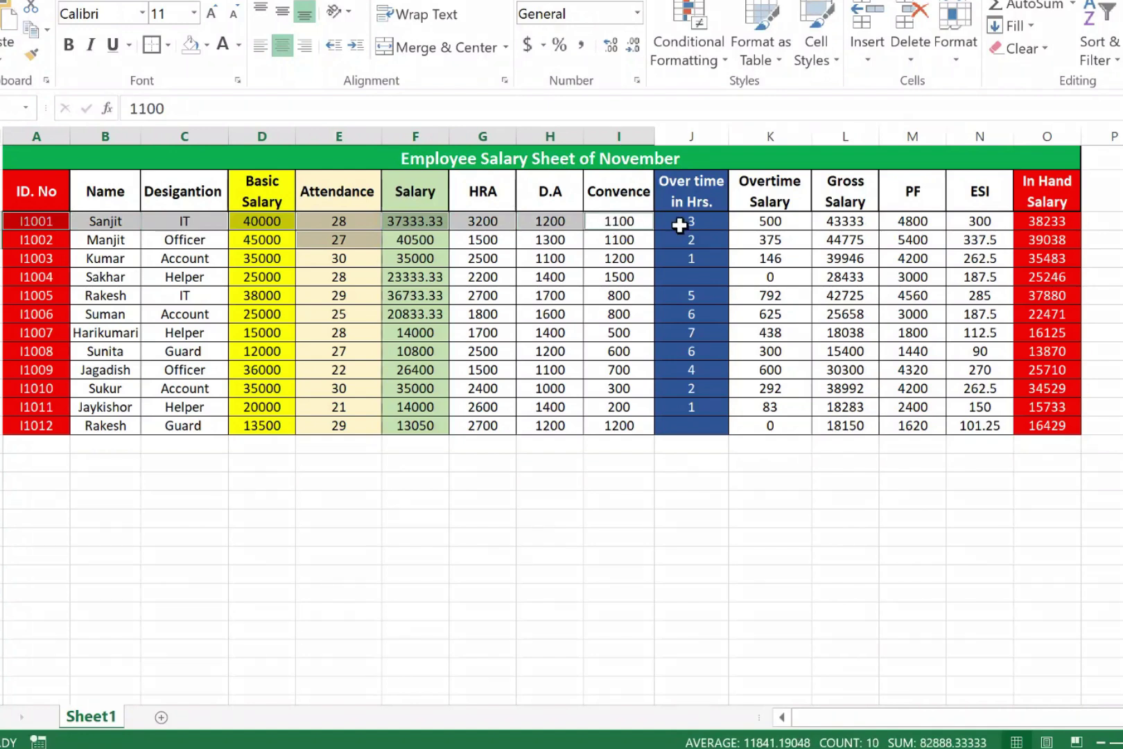
pyautogui.keyDown('ctrl'); pyautogui.click(683, 223); pyautogui.keyUp('ctrl')
pyautogui.keyDown('ctrl'); pyautogui.click(763, 224); pyautogui.keyUp('ctrl')
pyautogui.keyDown('ctrl'); pyautogui.click(845, 222); pyautogui.keyUp('ctrl')
pyautogui.keyDown('ctrl'); pyautogui.click(912, 222); pyautogui.keyUp('ctrl')
pyautogui.keyDown('ctrl'); pyautogui.click(979, 222); pyautogui.keyUp('ctrl')
pyautogui.keyDown('ctrl'); pyautogui.click(1035, 223); pyautogui.keyUp('ctrl')
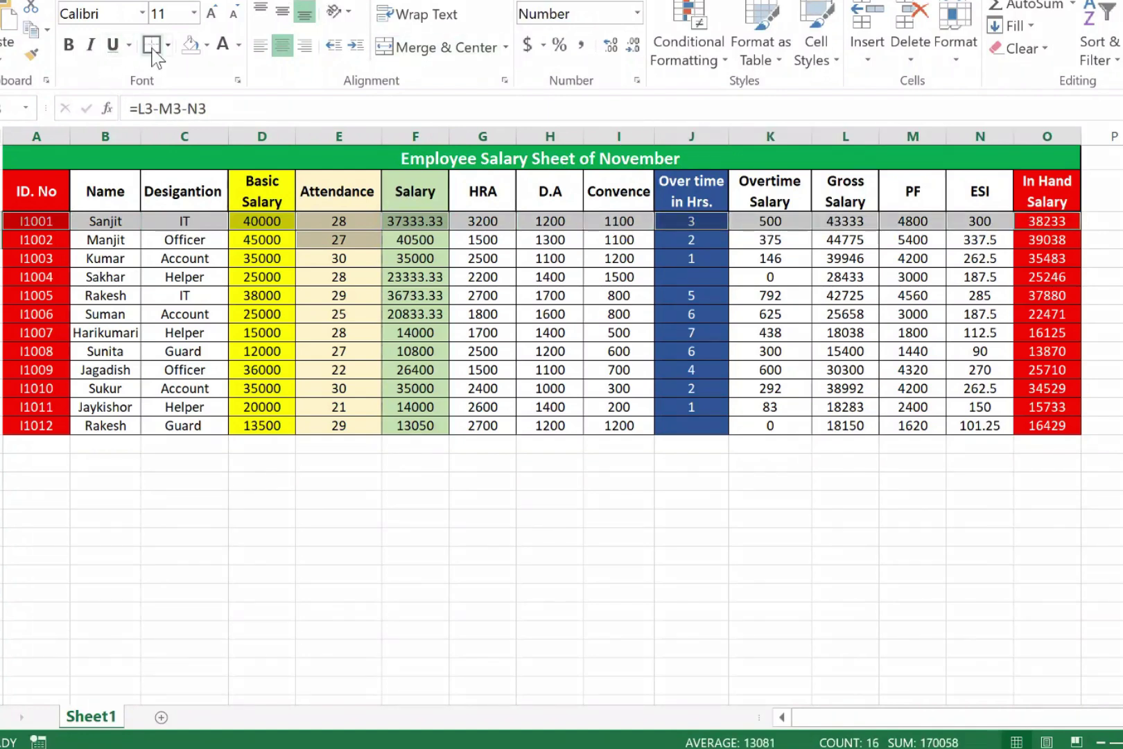
# Step: Select the salary table from the merged title row down through the I1011 row
pyautogui.hotkey('ctrl', 'Home')
pyautogui.keyDown('ctrl'); pyautogui.scroll(2, 180, 590); pyautogui.keyUp('ctrl')
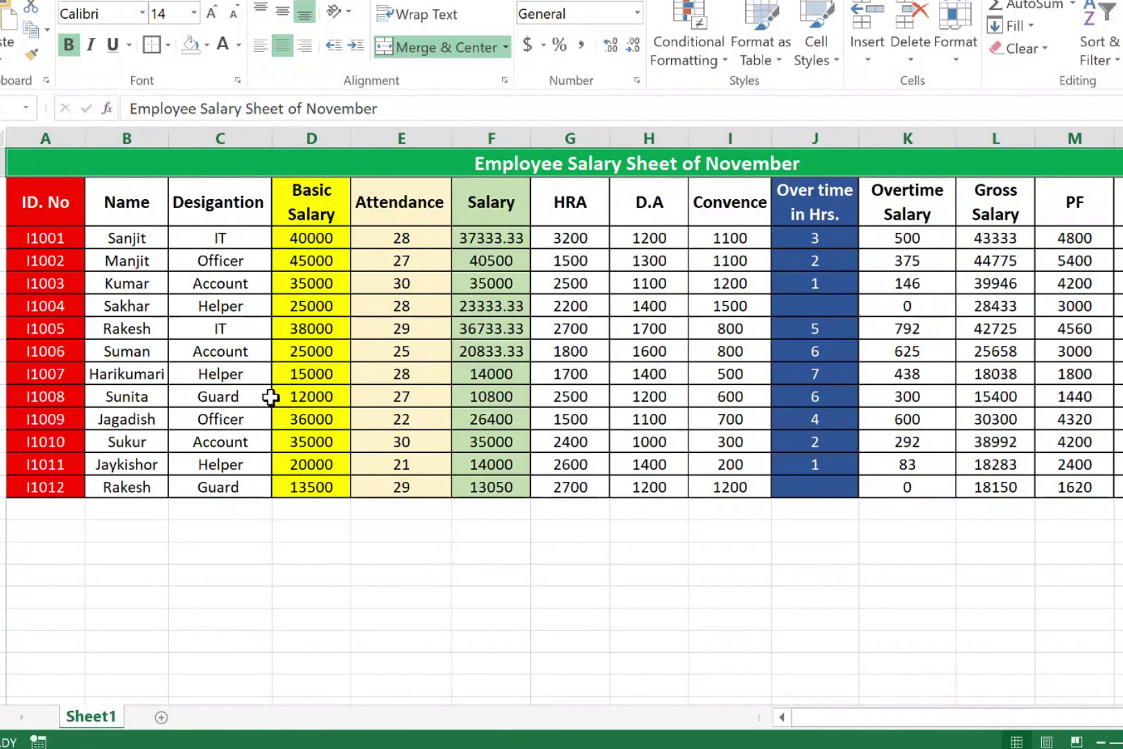
pyautogui.moveTo(66, 182); pyautogui.dragTo(586, 473)
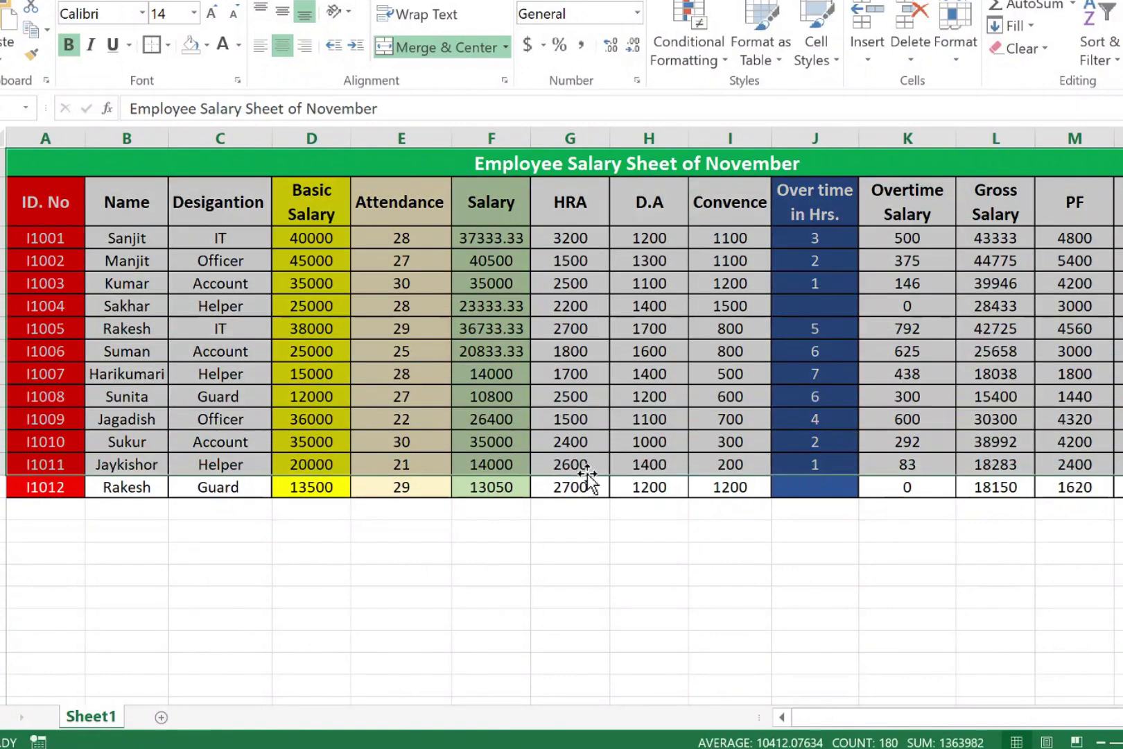